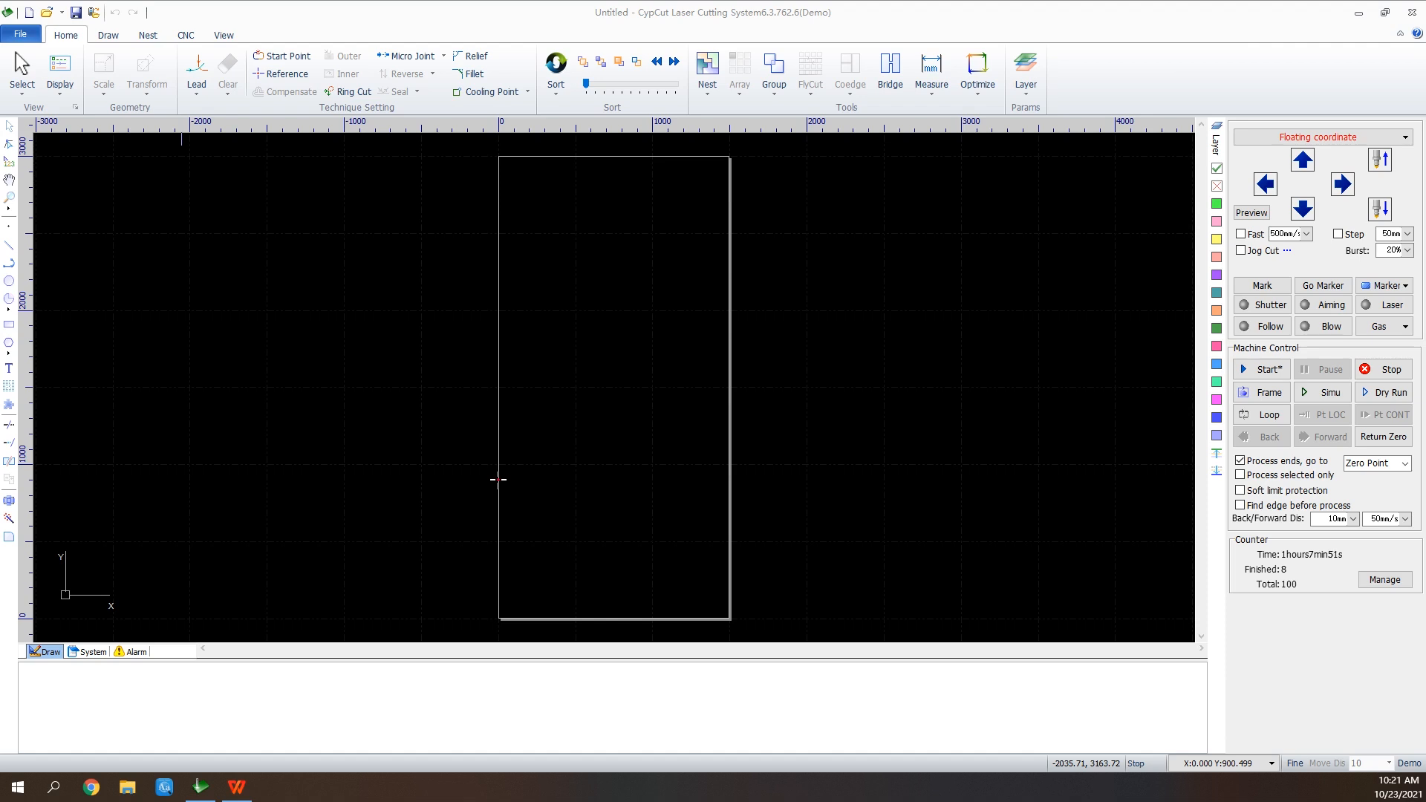
pyautogui.click(20, 34)
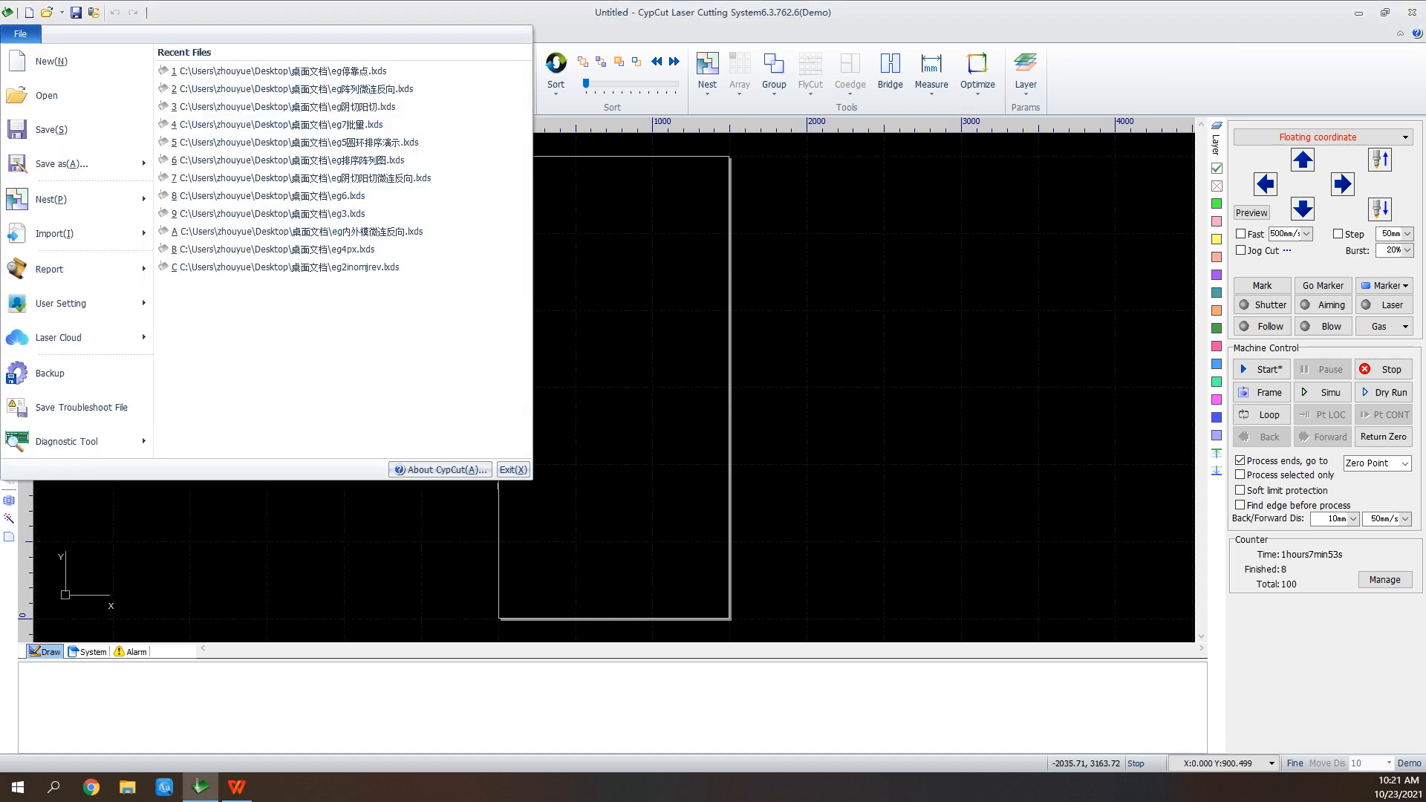
pyautogui.click(20, 34)
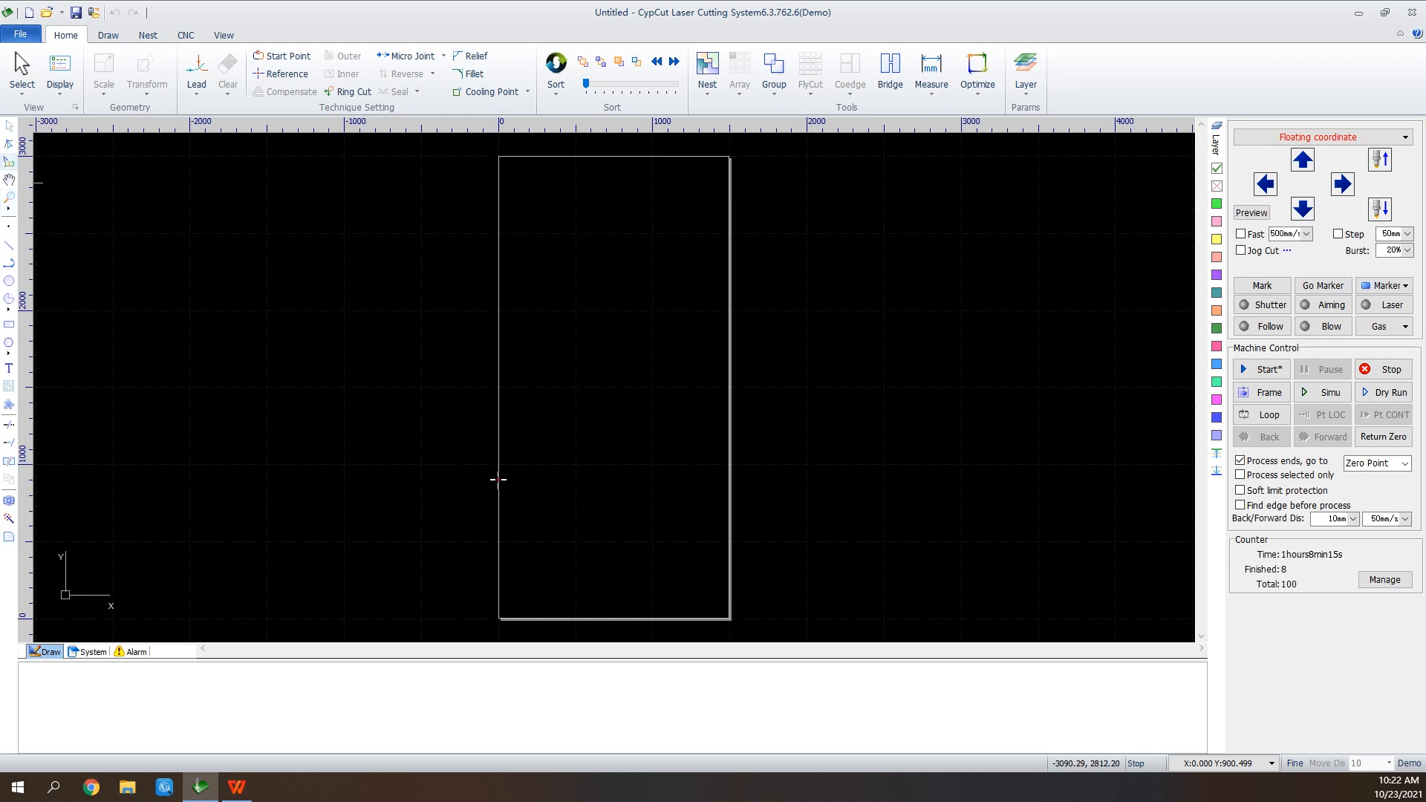
# Draw two connected lines, about 50 mm and 78 mm long, forming a sideways V near the sheet's upper left
pyautogui.click(9, 245)
pyautogui.scroll(5, 525, 214)
pyautogui.click(396, 201)
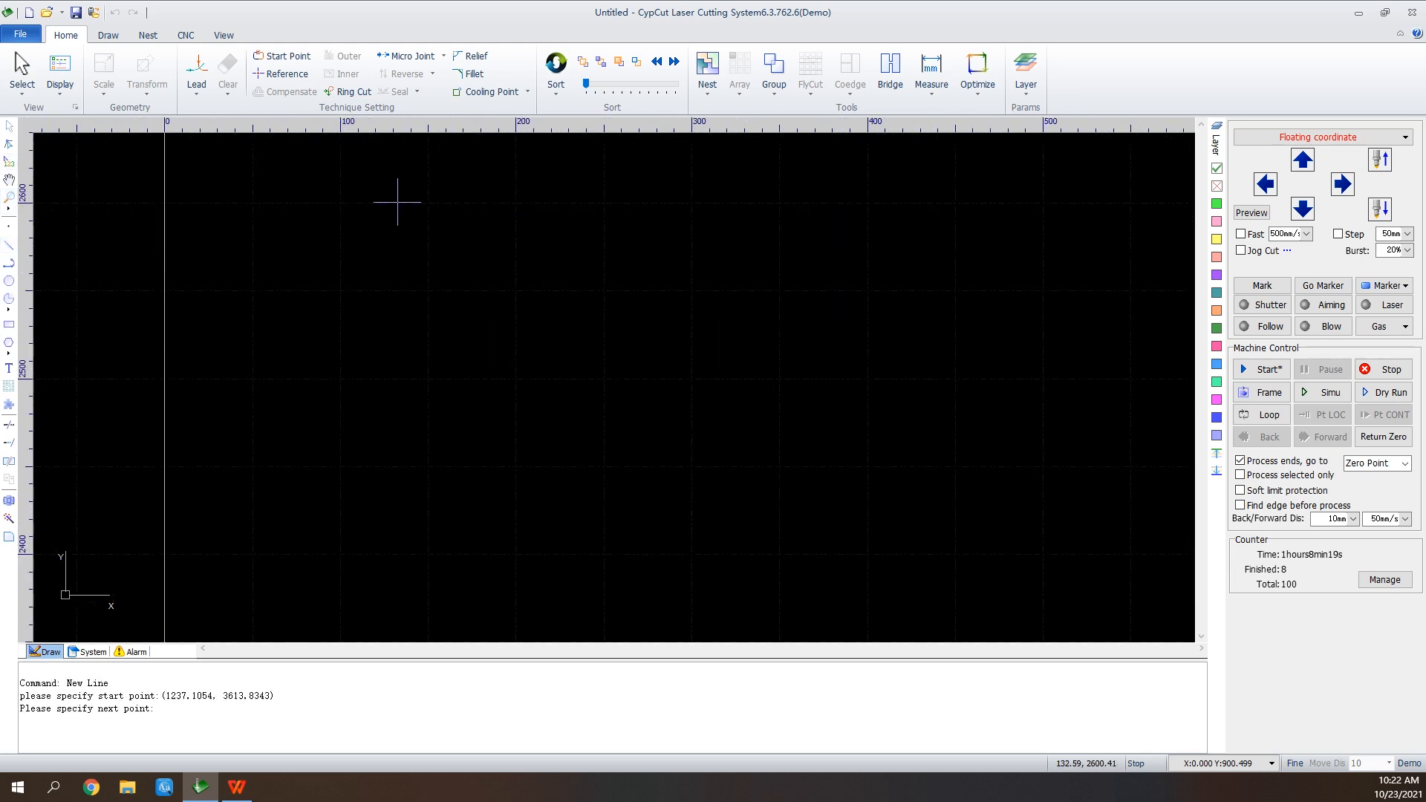
pyautogui.click(485, 211)
pyautogui.click(366, 276)
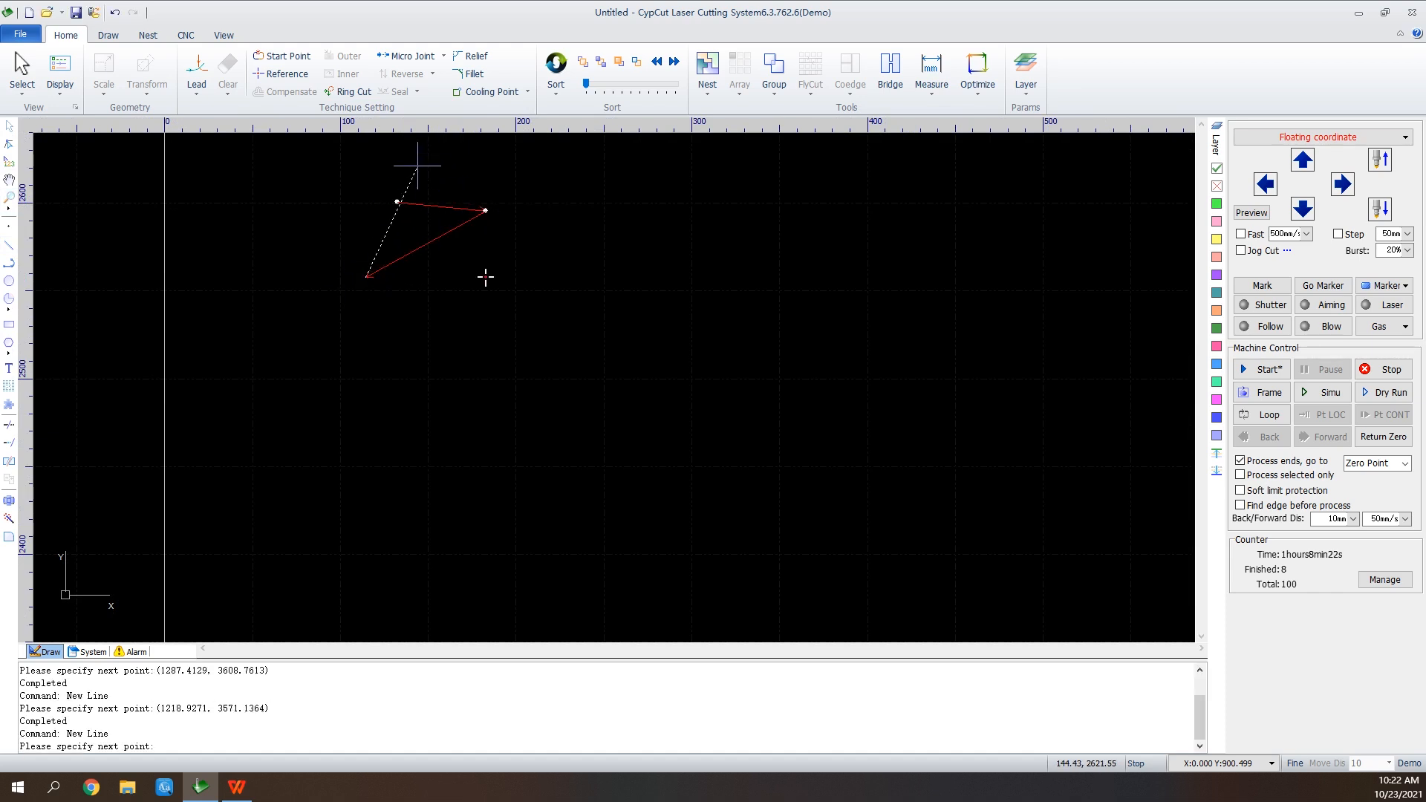
pyautogui.rightClick(418, 167)
pyautogui.click(476, 176)
pyautogui.click(61, 74)
pyautogui.click(104, 127)
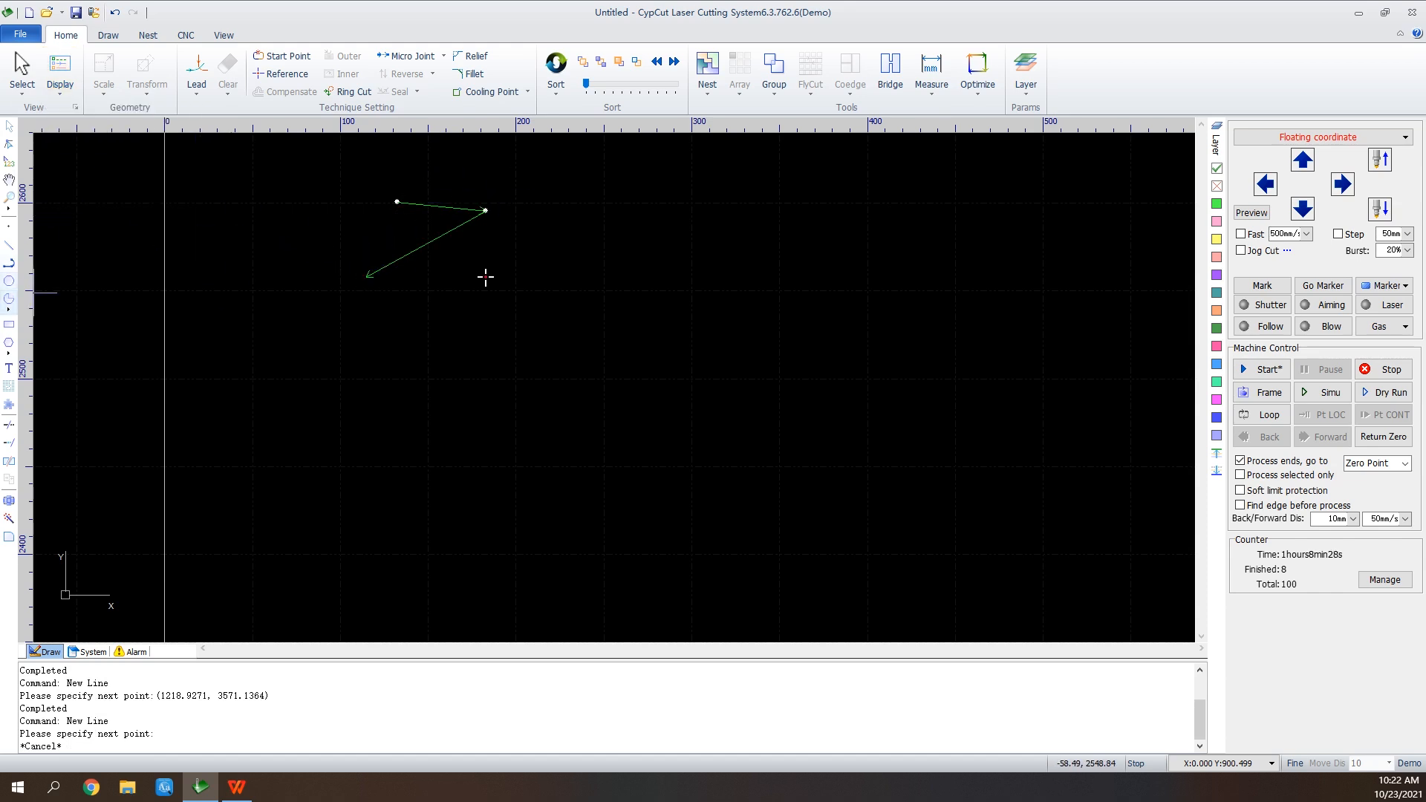
# Draw a third line from the V's free lower end up past its upper line so that the two lines cross
pyautogui.click(9, 245)
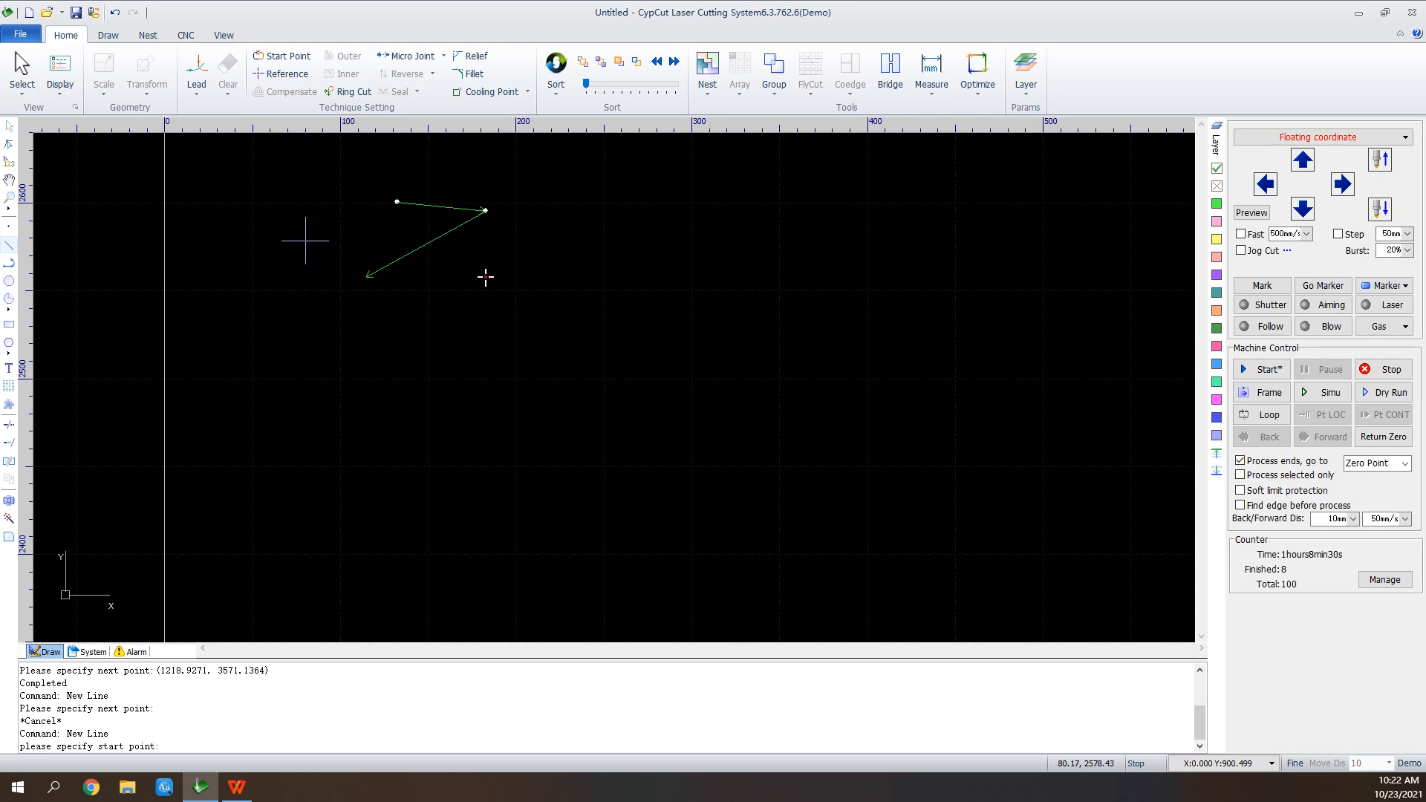
pyautogui.click(366, 275)
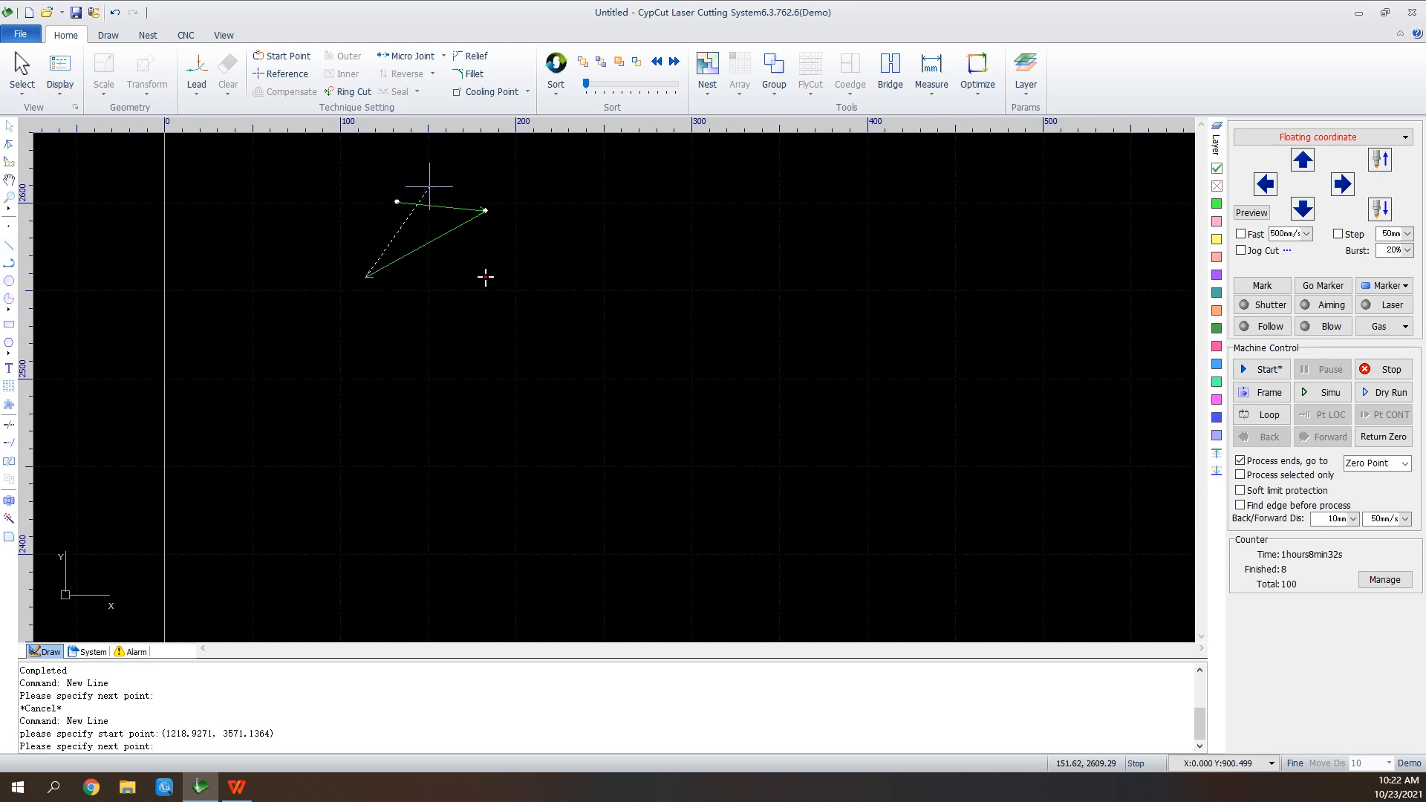
pyautogui.click(440, 179)
pyautogui.rightClick(471, 179)
pyautogui.press('Escape')
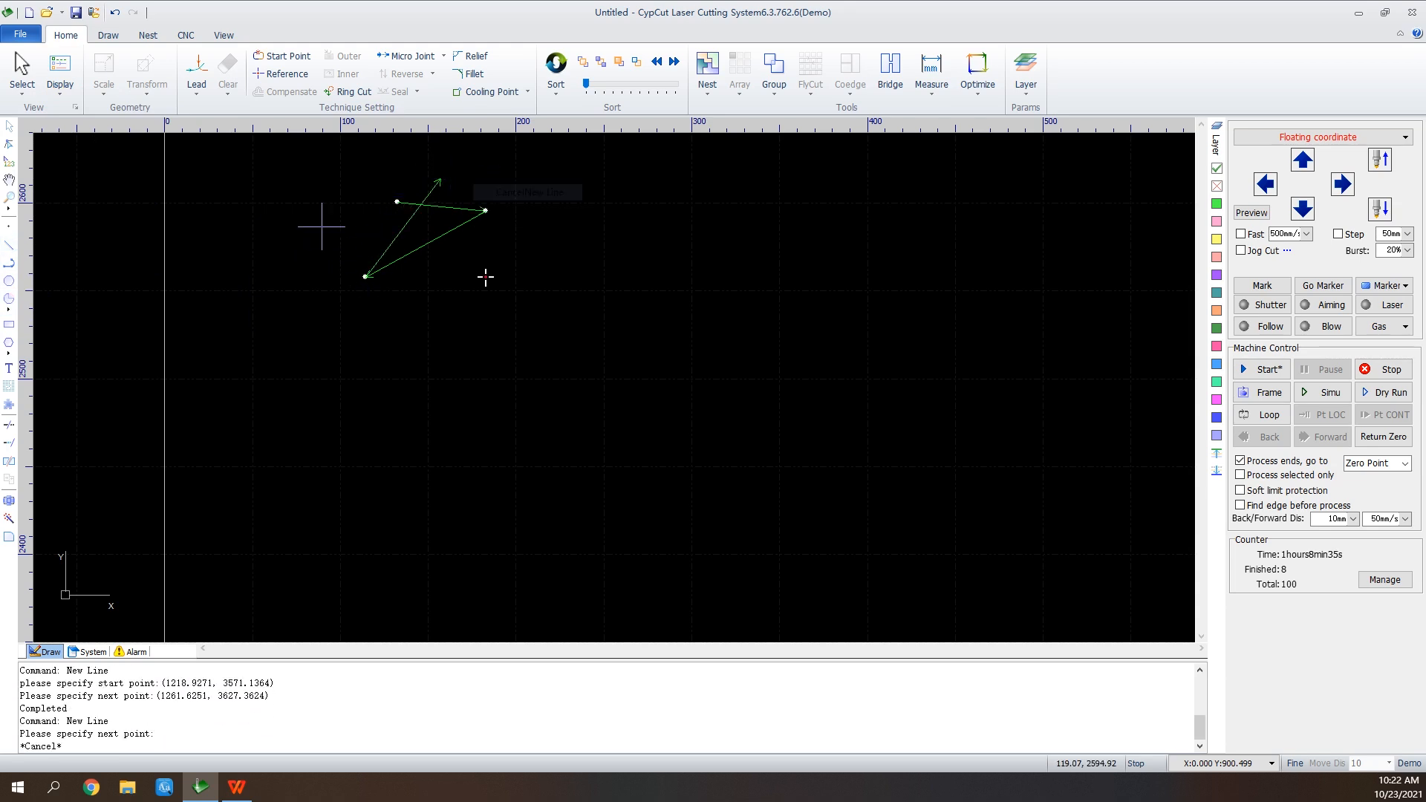
# Draw an open four-vertex polyline shaped like a downward triangle beside the lines, with a top side about 80 mm long
pyautogui.click(9, 263)
pyautogui.click(582, 197)
pyautogui.click(722, 197)
pyautogui.click(658, 317)
pyautogui.click(601, 212)
pyautogui.rightClick(600, 213)
pyautogui.click(667, 238)
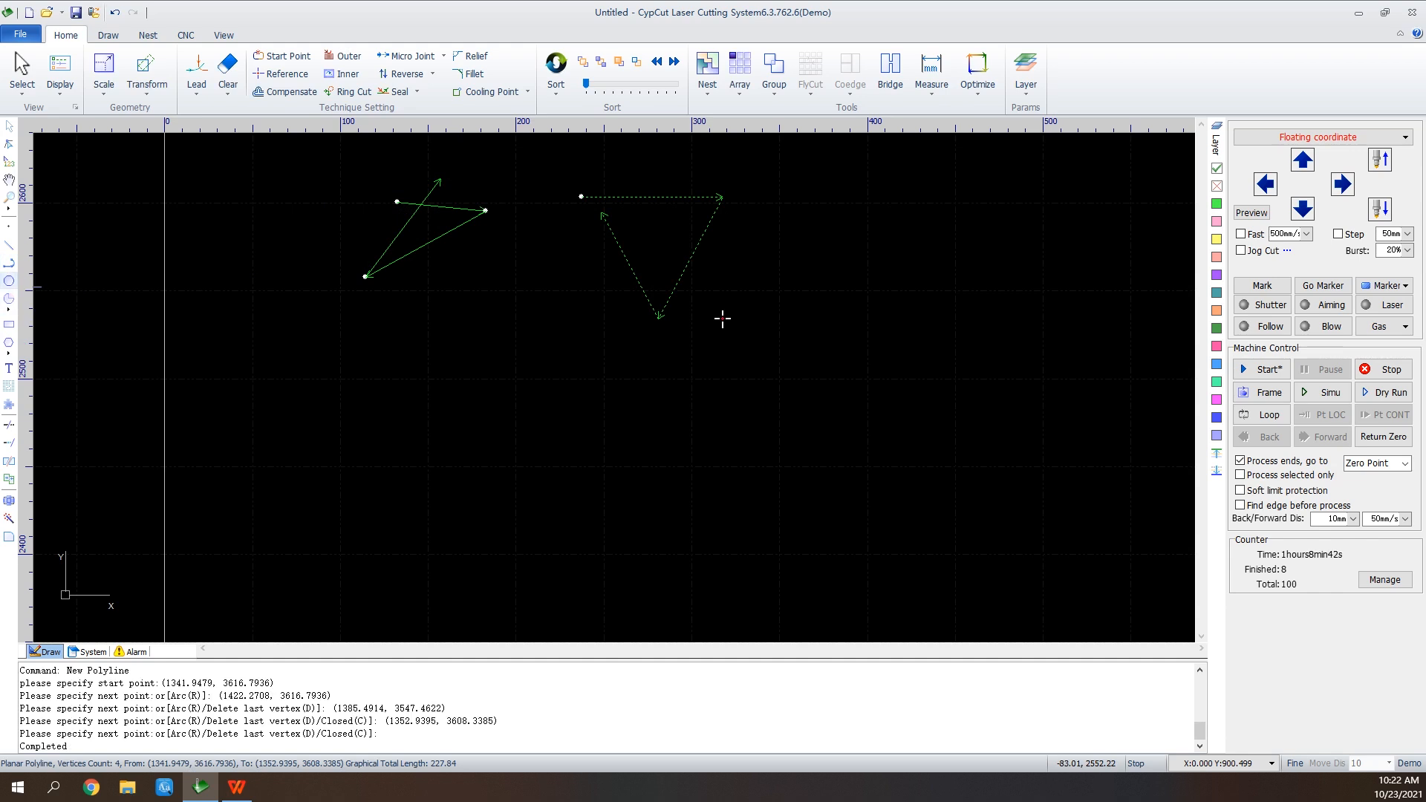
# Draw a circle with a radius of about 42 mm to the right of the polyline
pyautogui.click(9, 281)
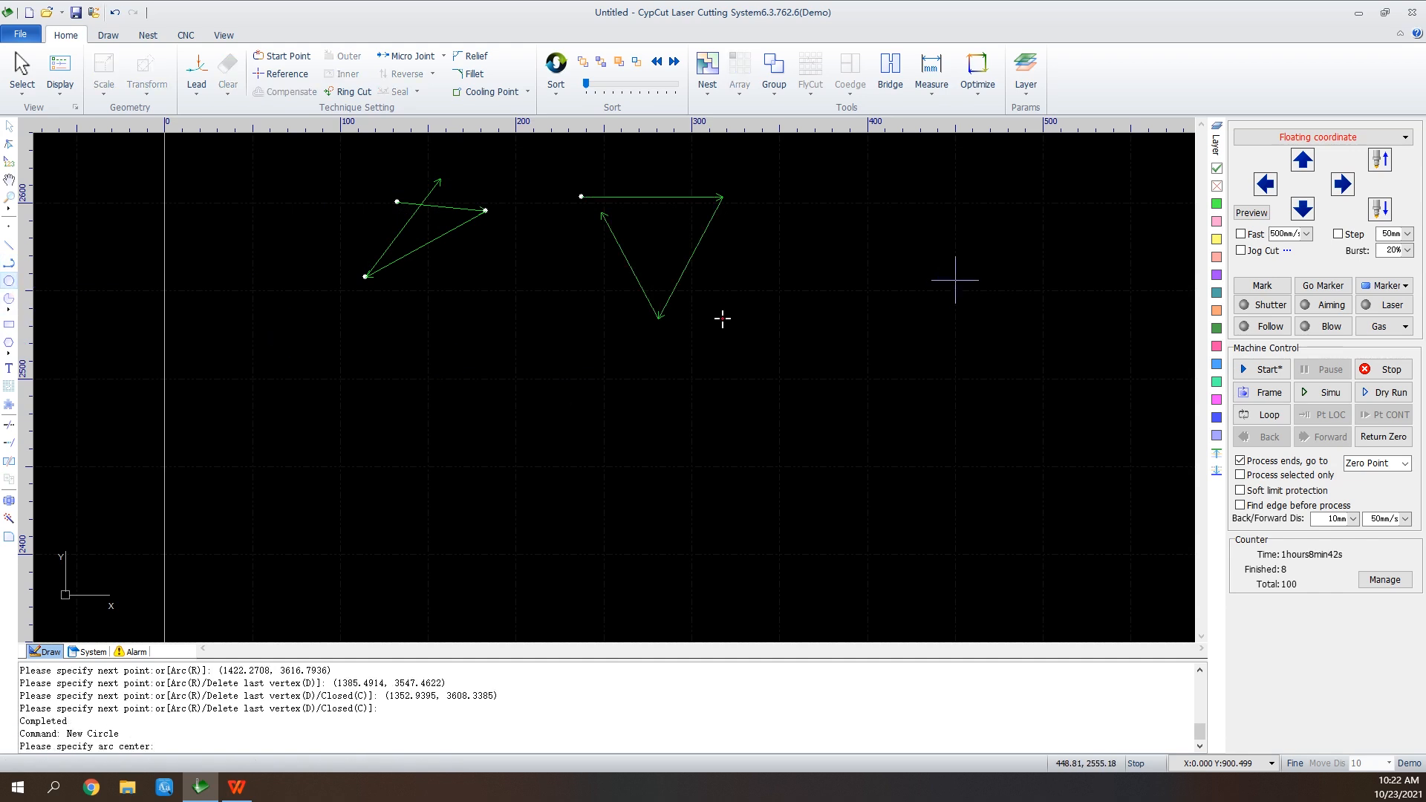
pyautogui.click(846, 222)
pyautogui.click(907, 264)
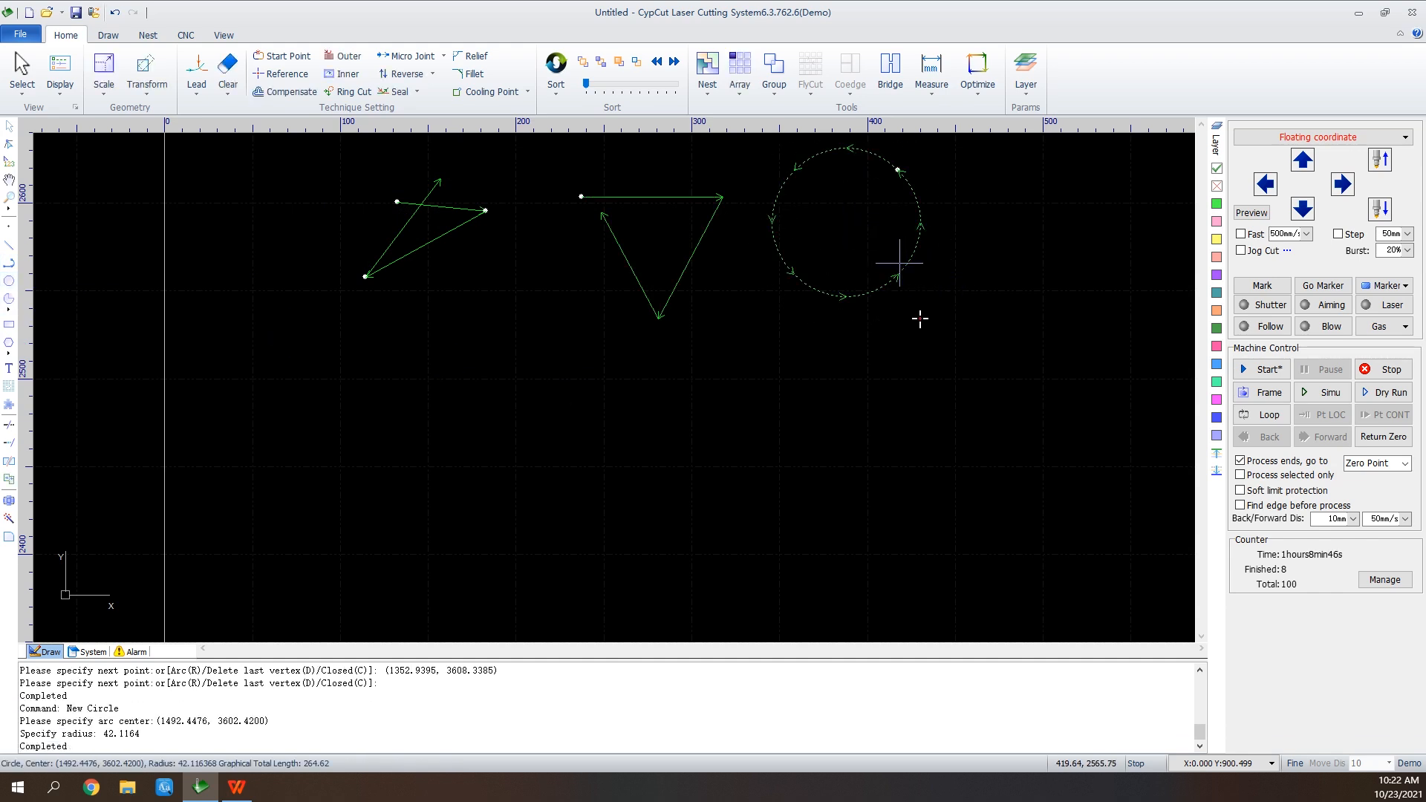
# Draw a rectangle about 81 by 48 mm to the right of the circle
pyautogui.click(9, 325)
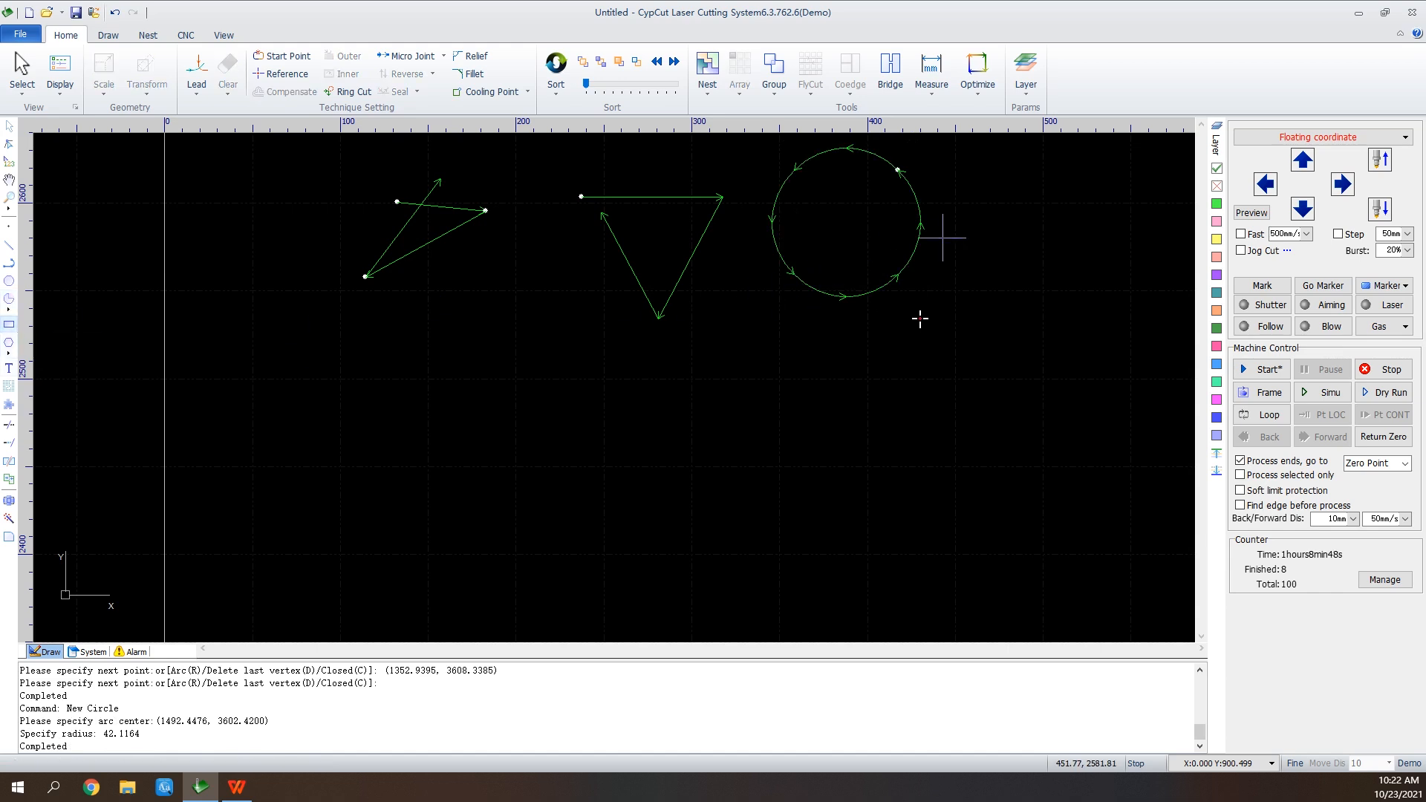
pyautogui.click(1027, 217)
pyautogui.click(1169, 300)
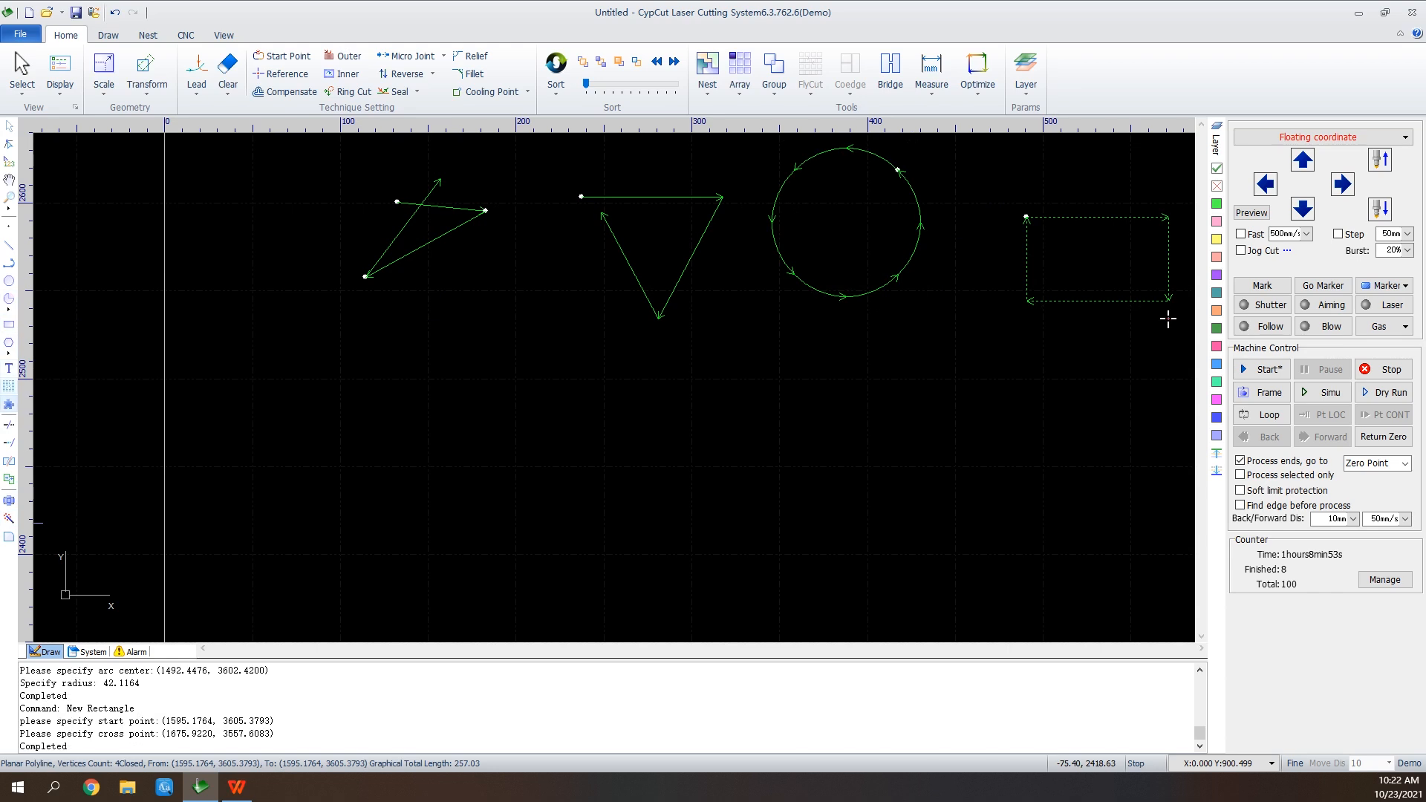
# Insert the standard shape Rectangle of Corner Open, 400 wide and 250 high with 40 by 40 corners, below the drawn shapes
pyautogui.click(9, 404)
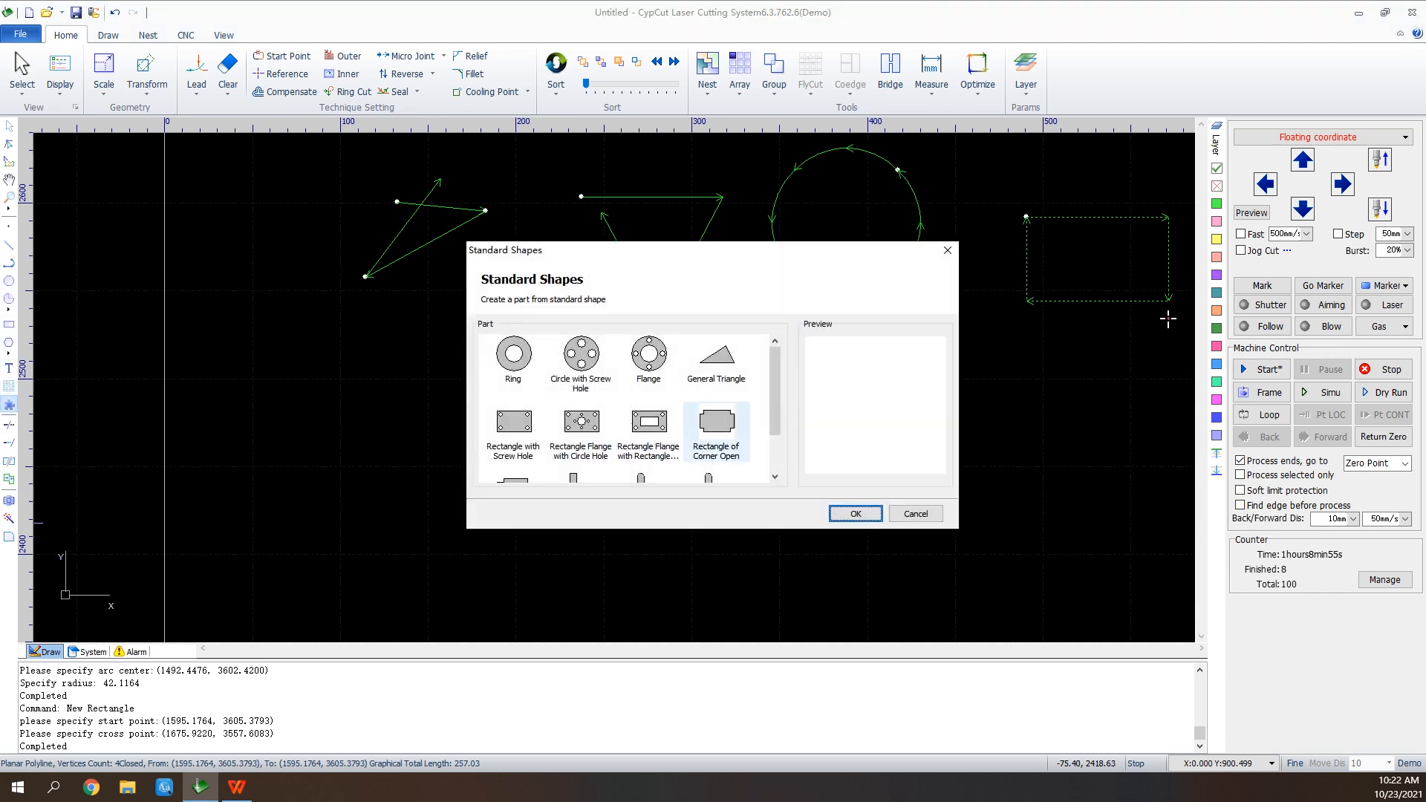
pyautogui.click(716, 431)
pyautogui.click(855, 513)
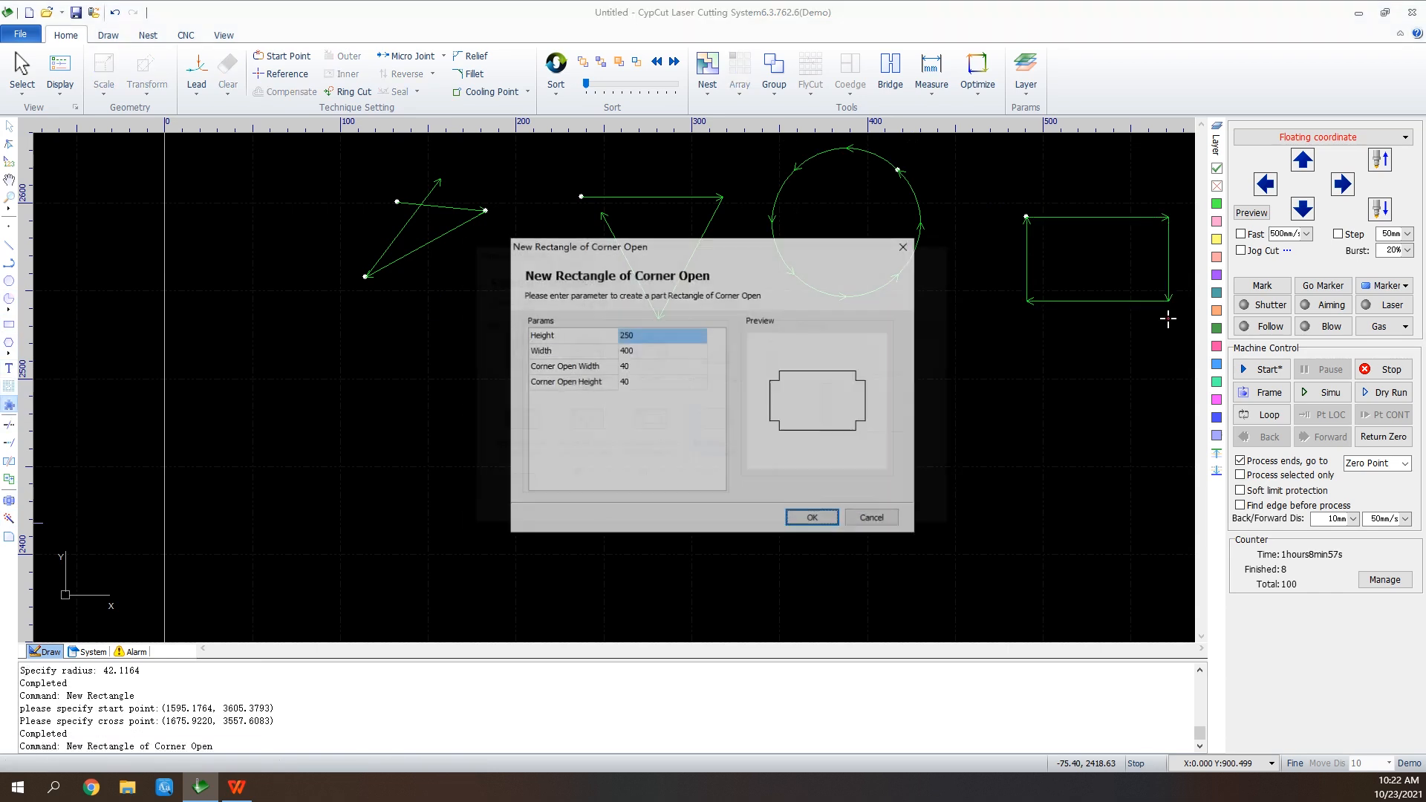
pyautogui.click(813, 518)
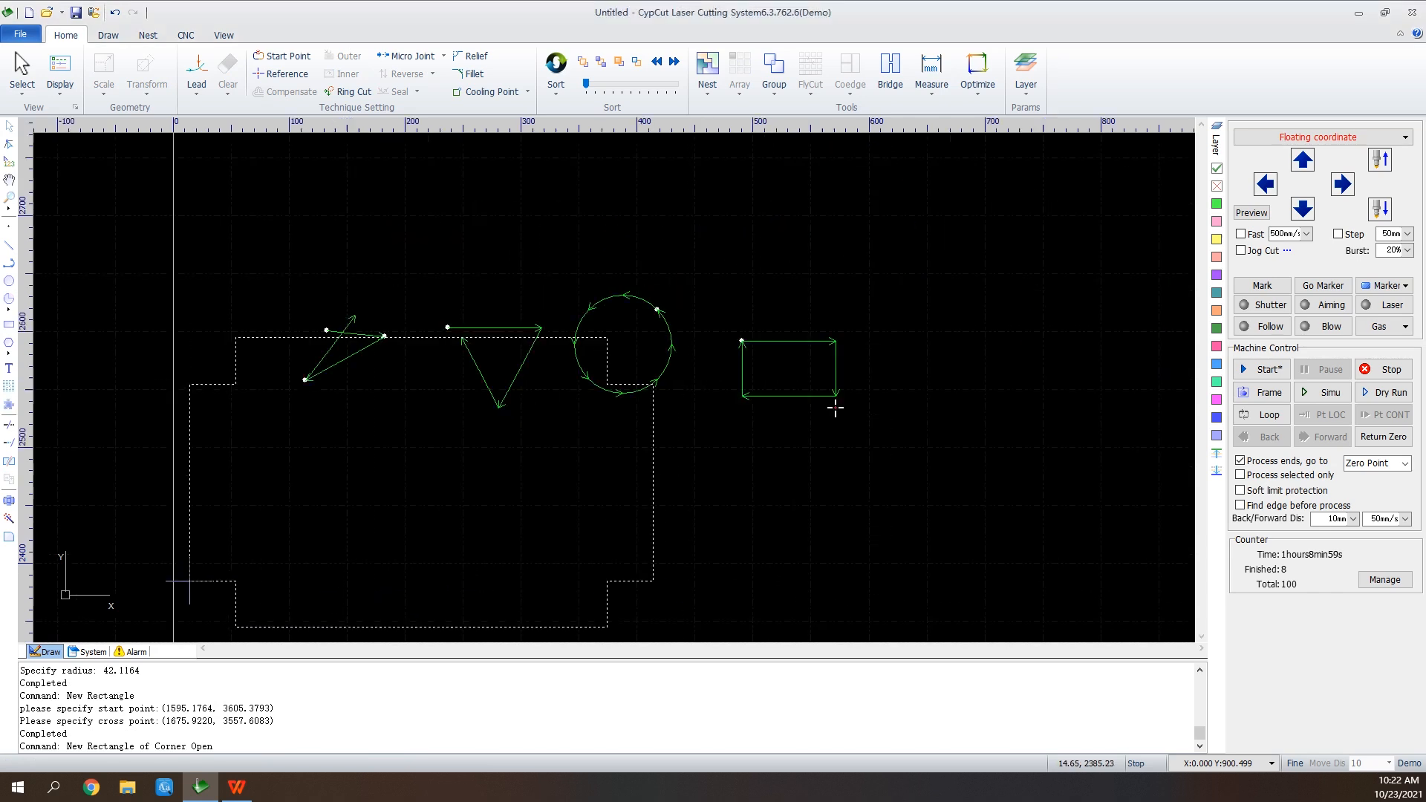
pyautogui.scroll(-2, 739, 368)
pyautogui.click(742, 589)
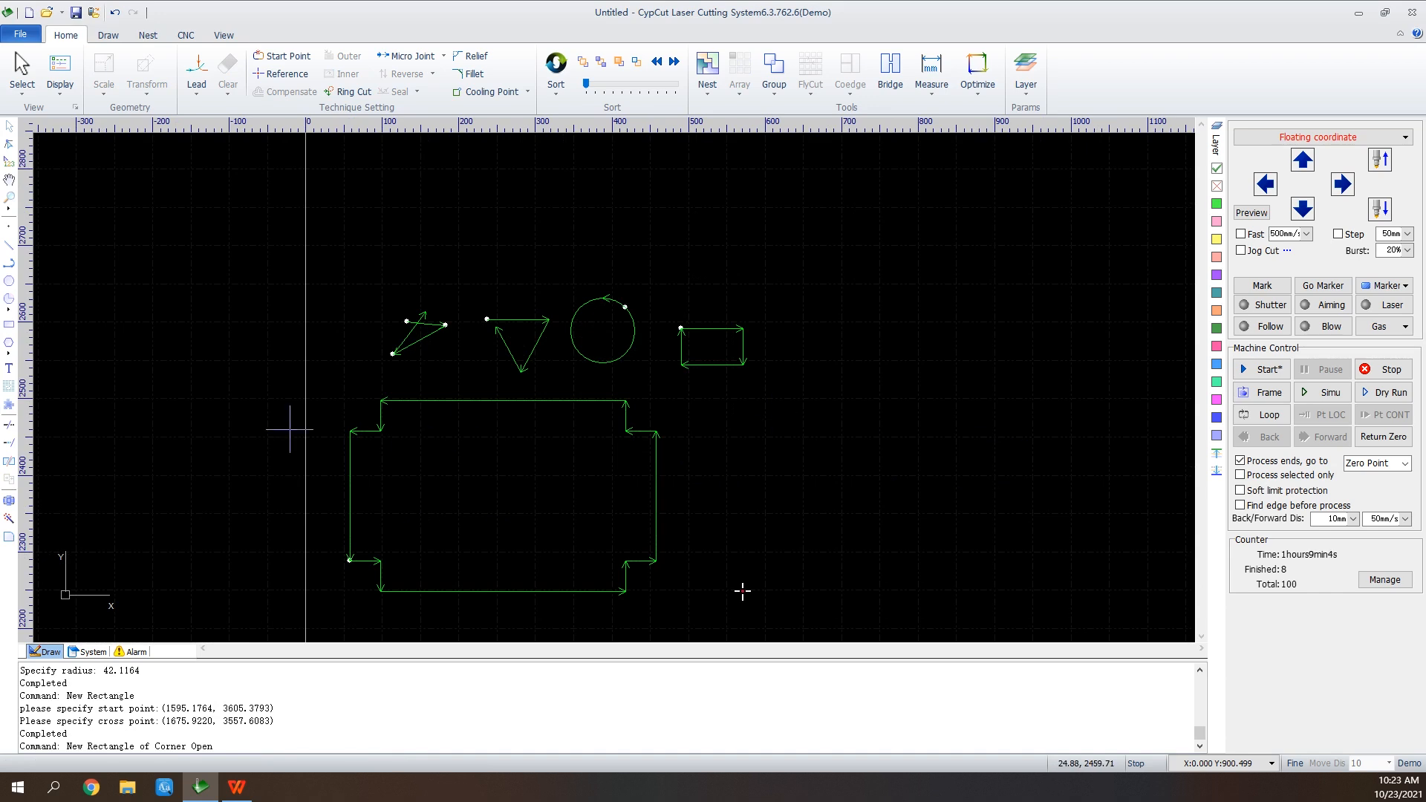
# Insert the text "Friendess" to the right of the corner-open rectangle
pyautogui.click(9, 368)
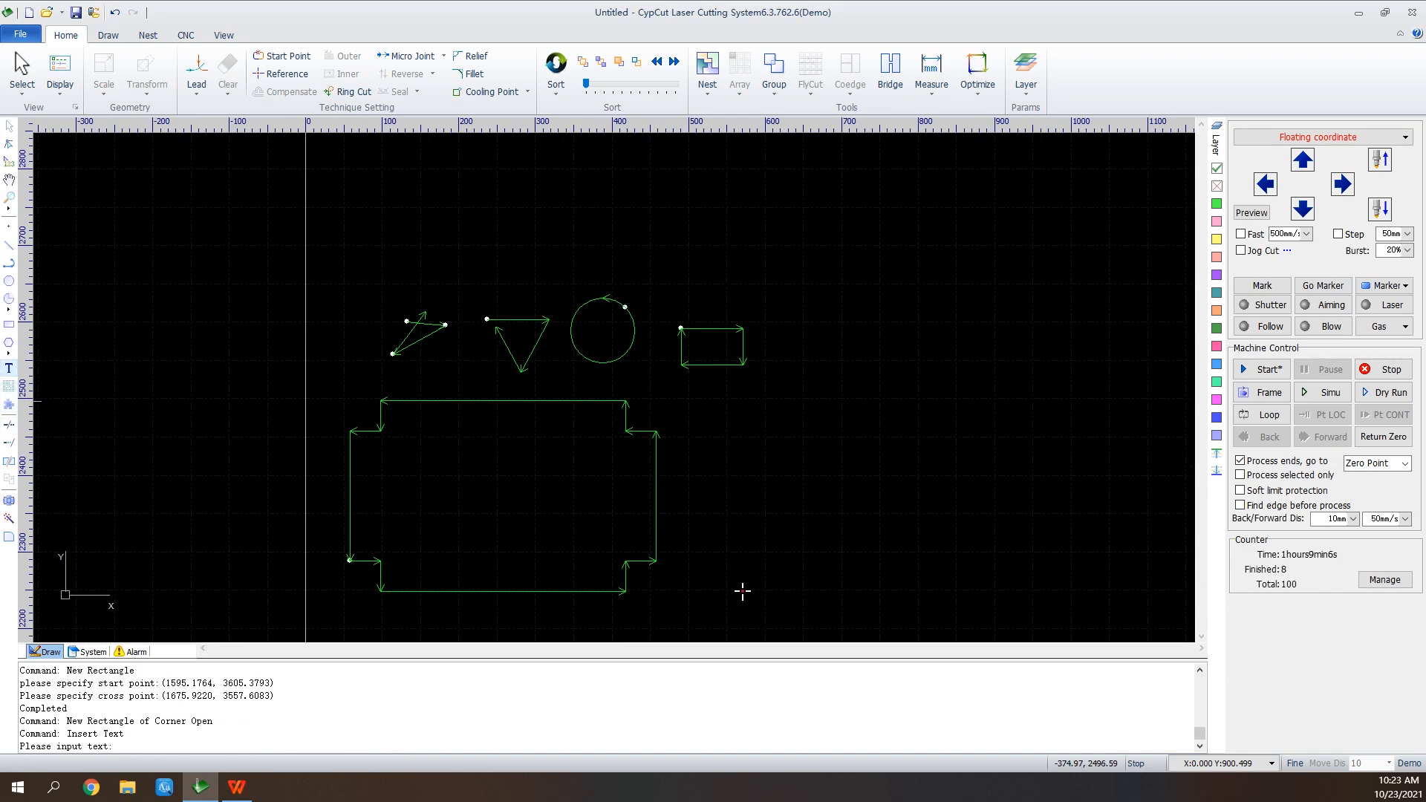
pyautogui.click(766, 487)
pyautogui.click(768, 488)
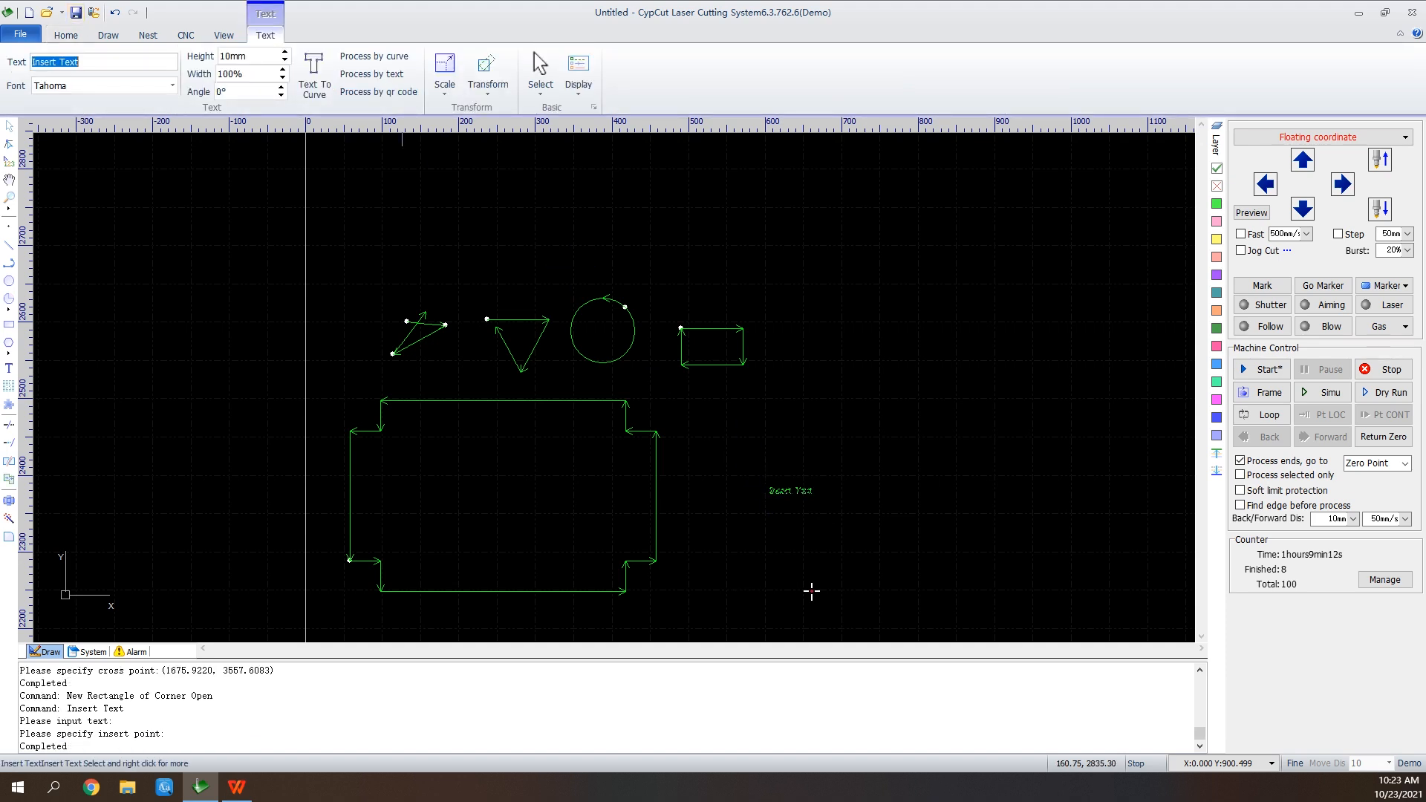
pyautogui.write('F')
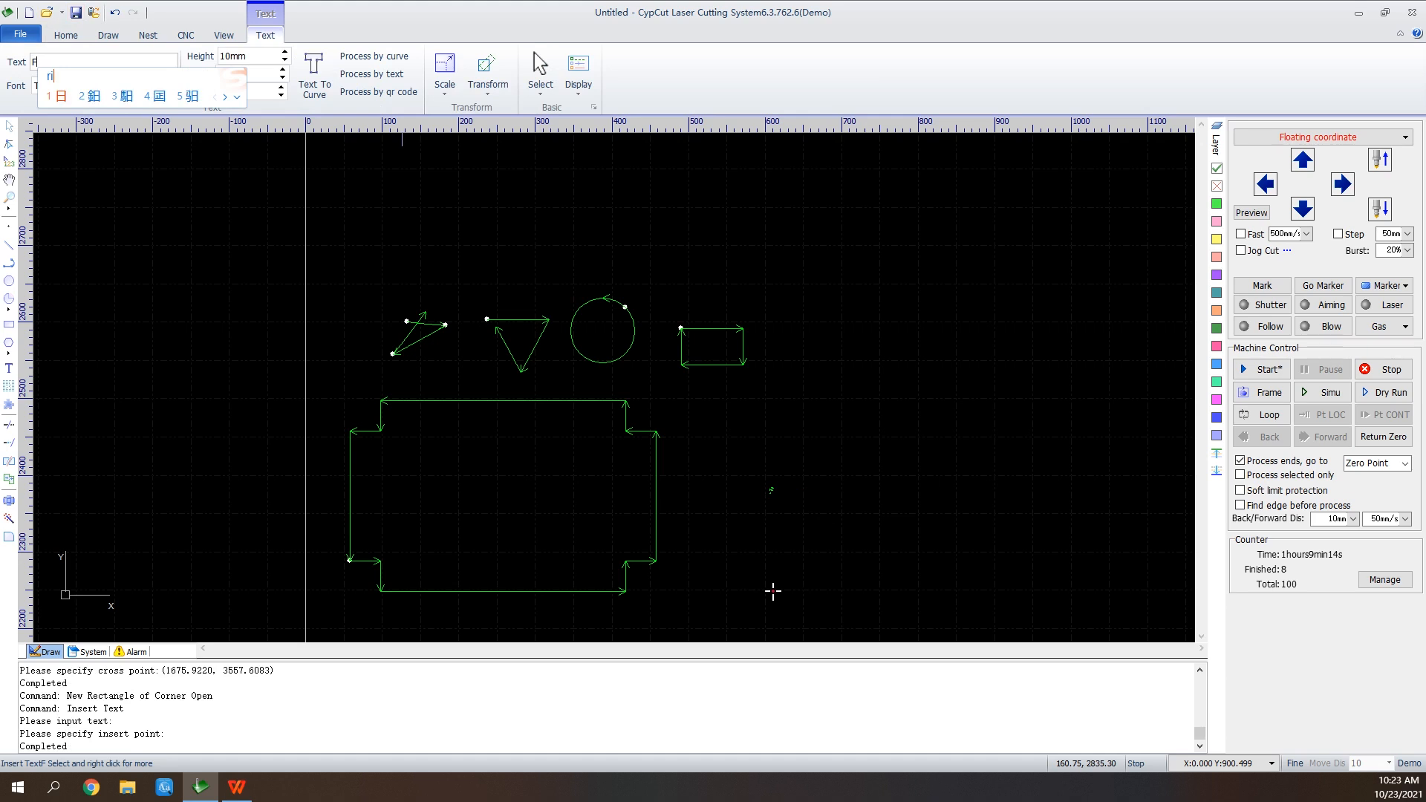
pyautogui.write('riendess')
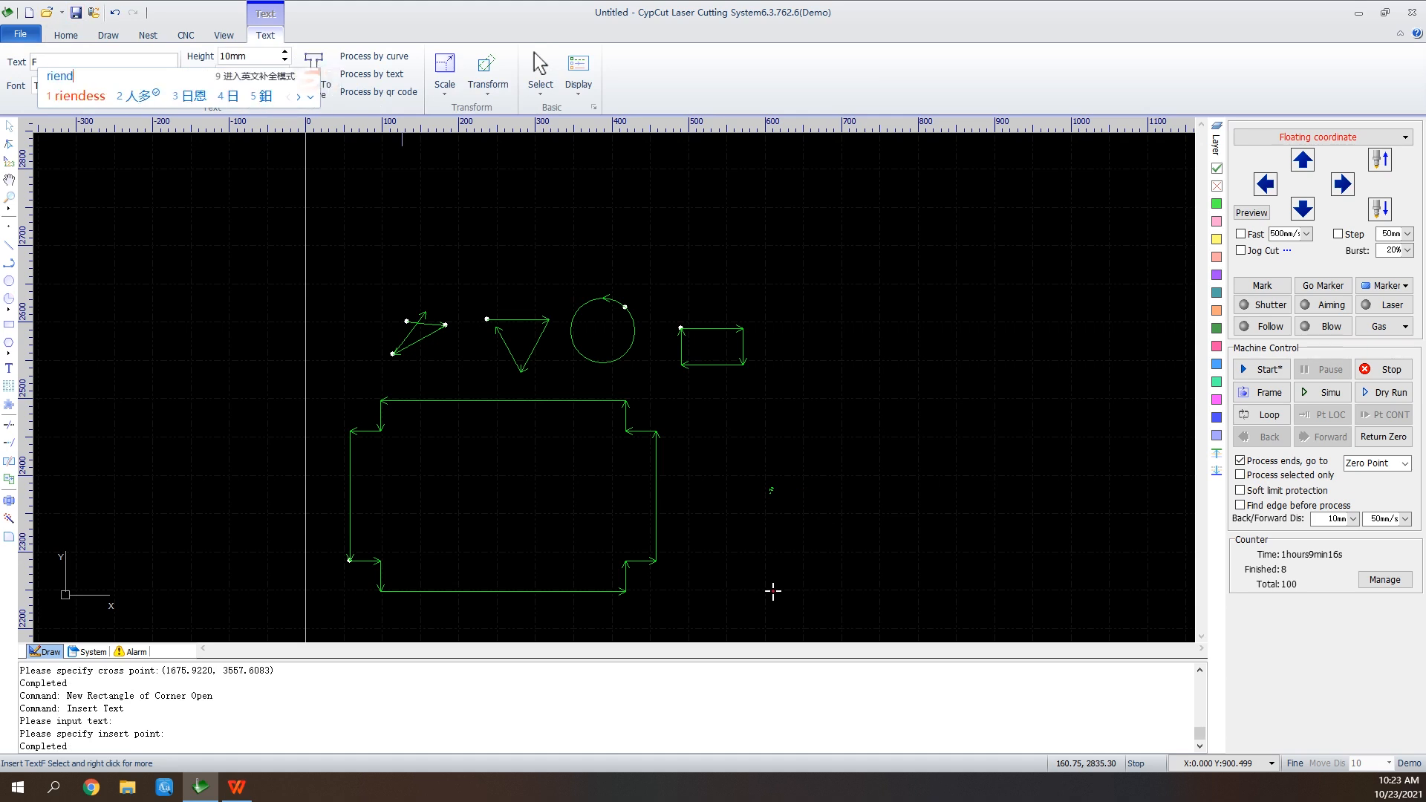
pyautogui.press('Return')
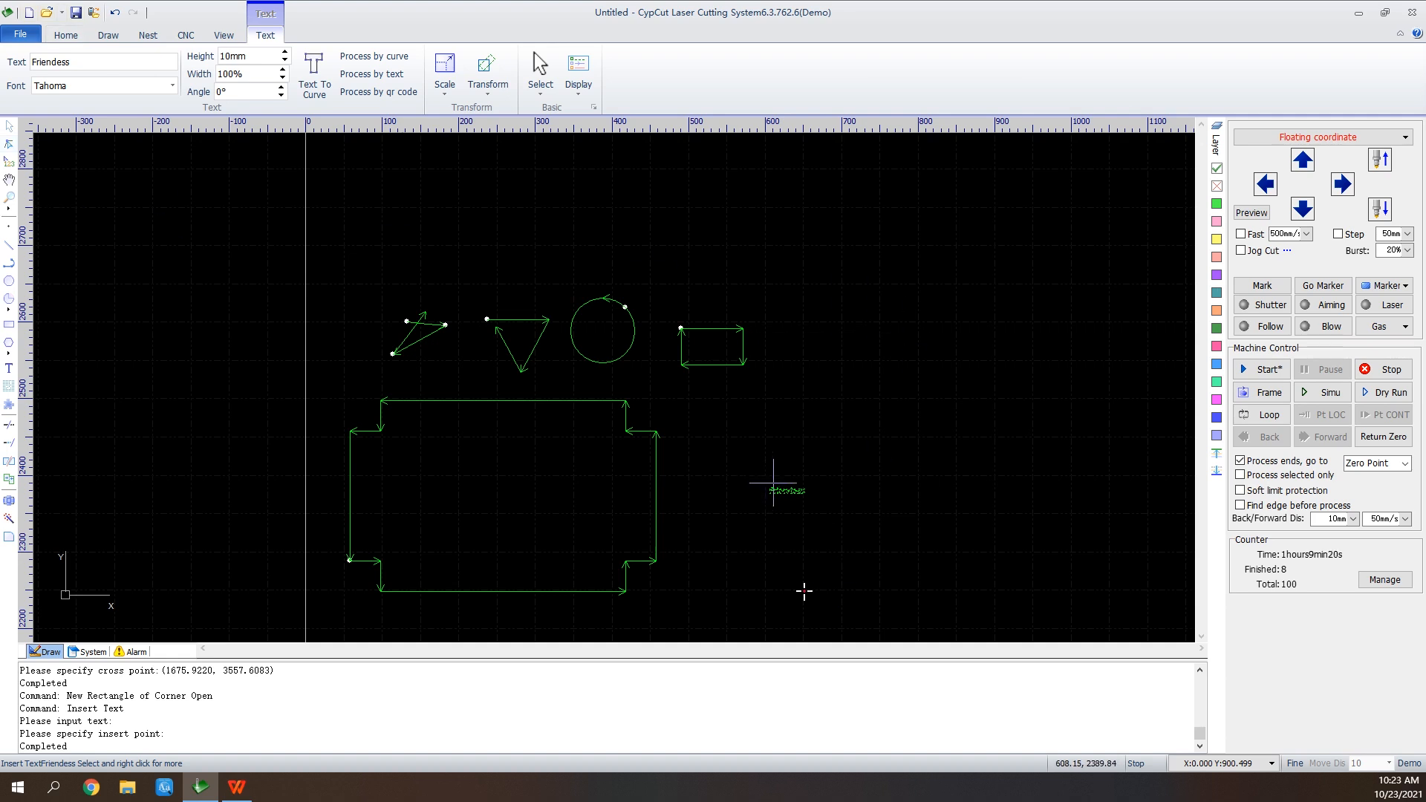
# Scale the inserted text to 4 times its size
pyautogui.scroll(3, 788, 490)
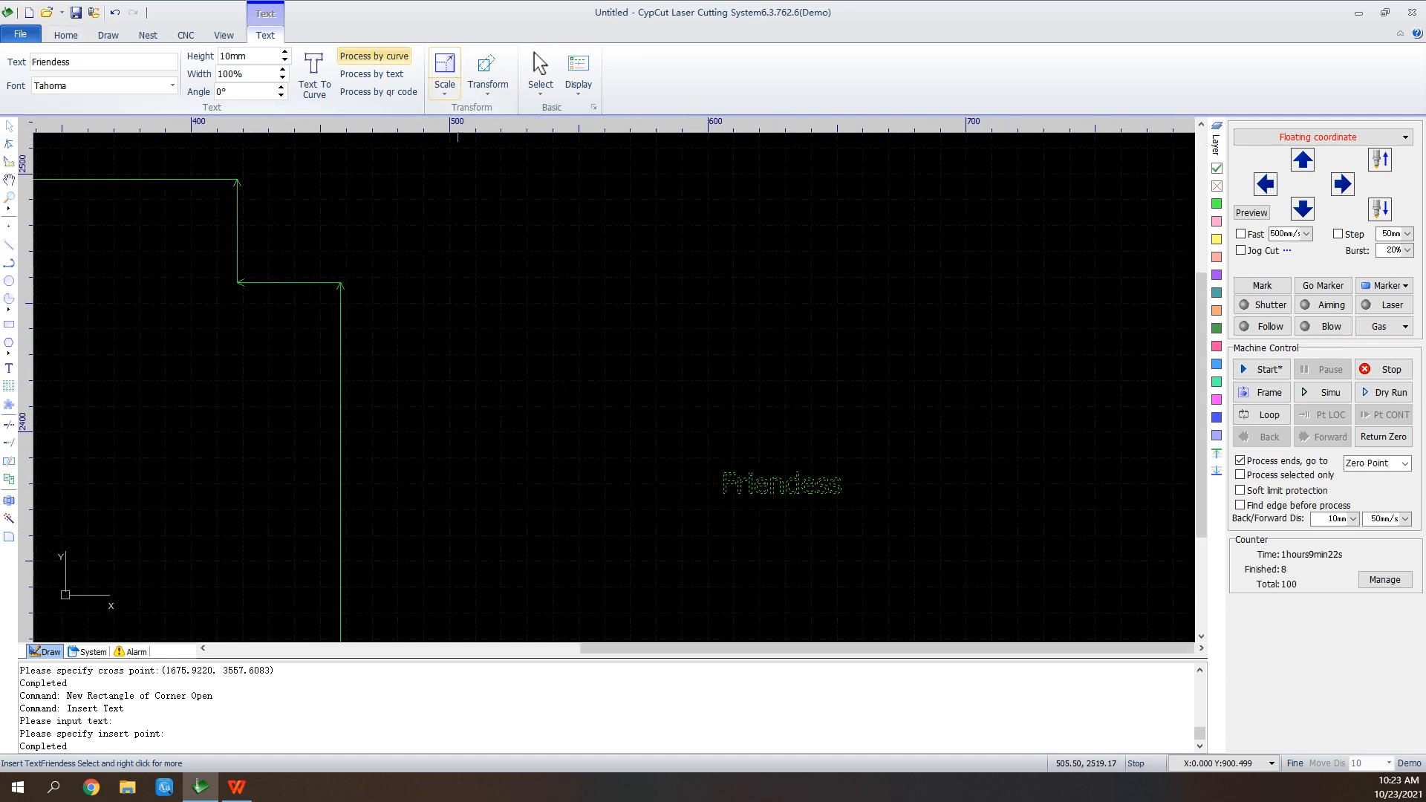
pyautogui.click(444, 88)
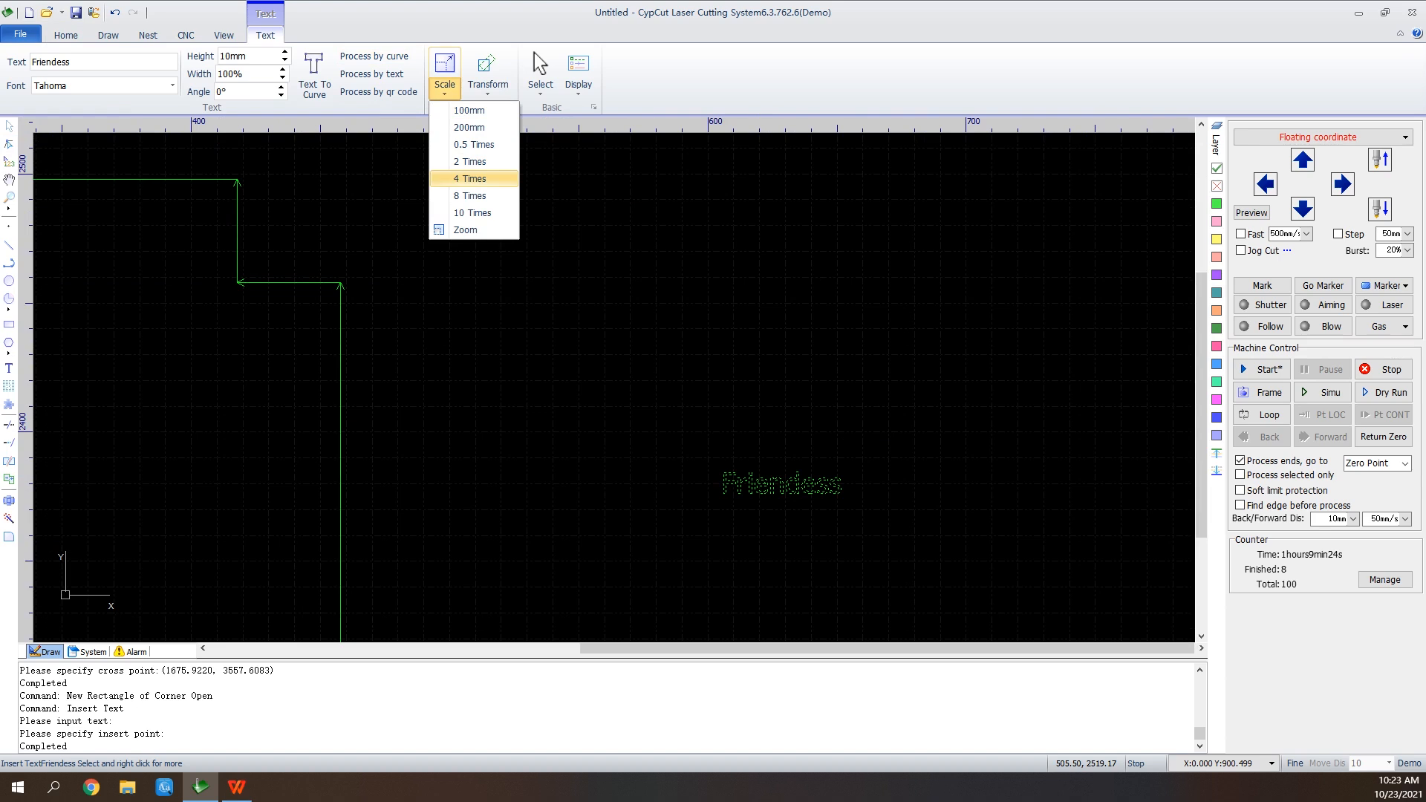
pyautogui.click(470, 178)
pyautogui.scroll(-2, 717, 541)
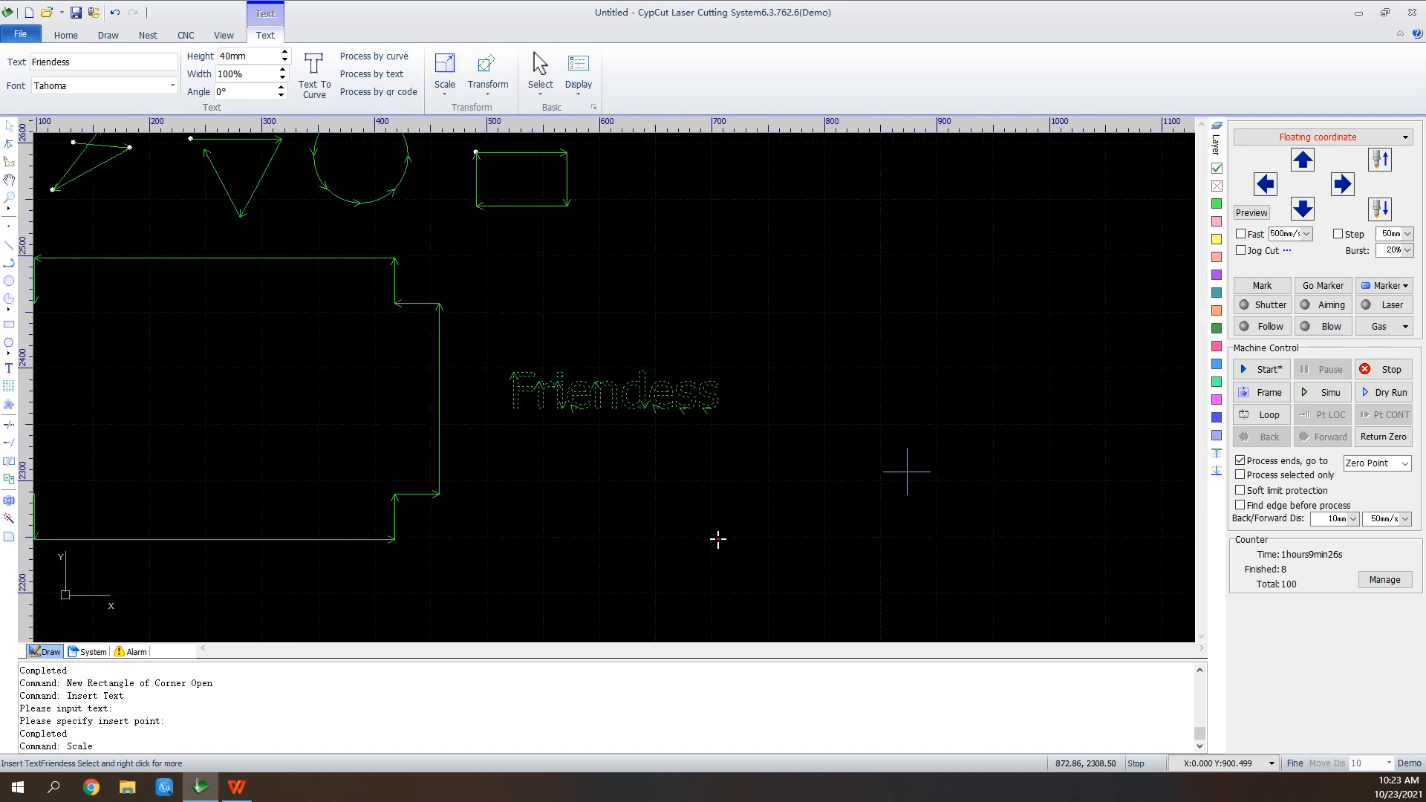
pyautogui.scroll(-2, 718, 540)
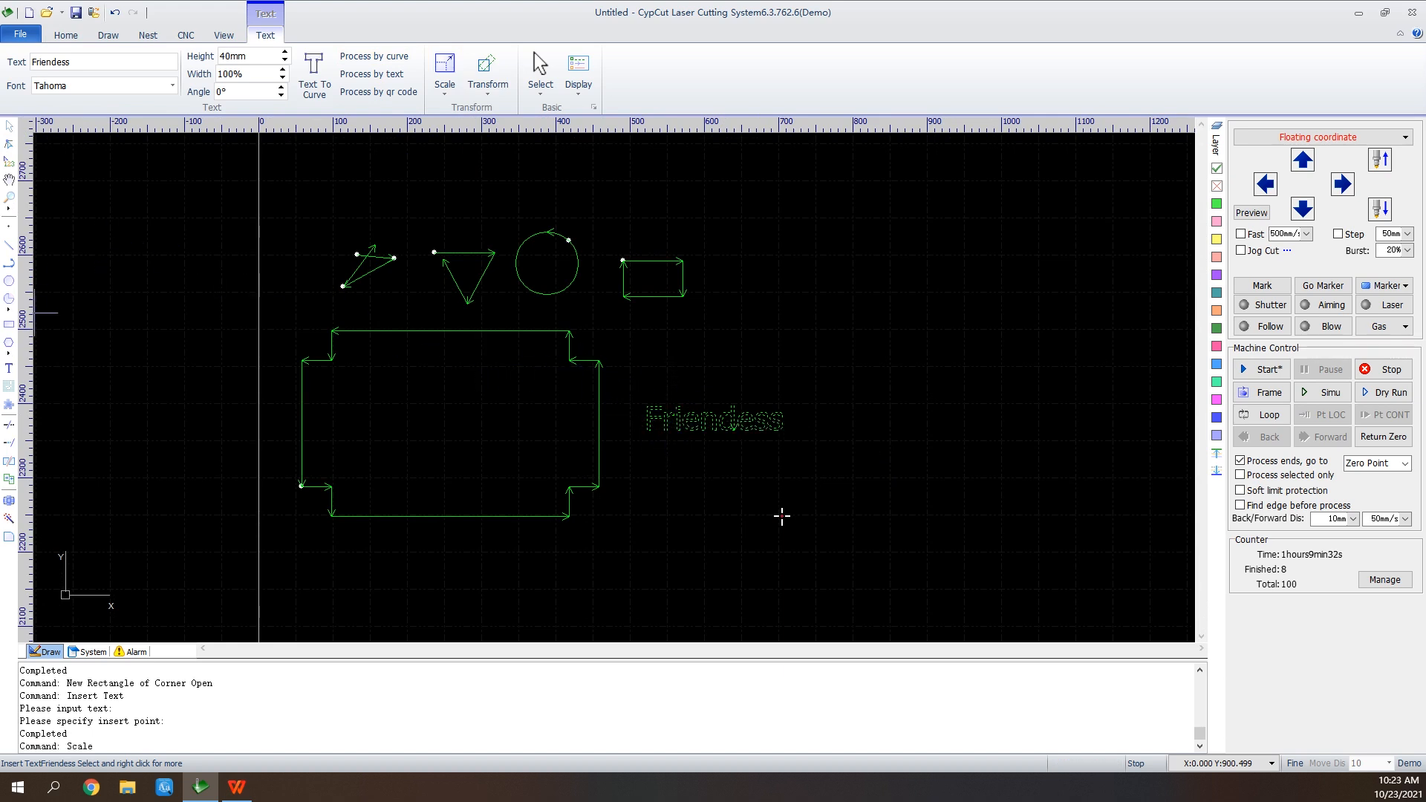
# Trim the overhanging line ends at the crossing of the three lines so they form a closed triangle
pyautogui.click(782, 516)
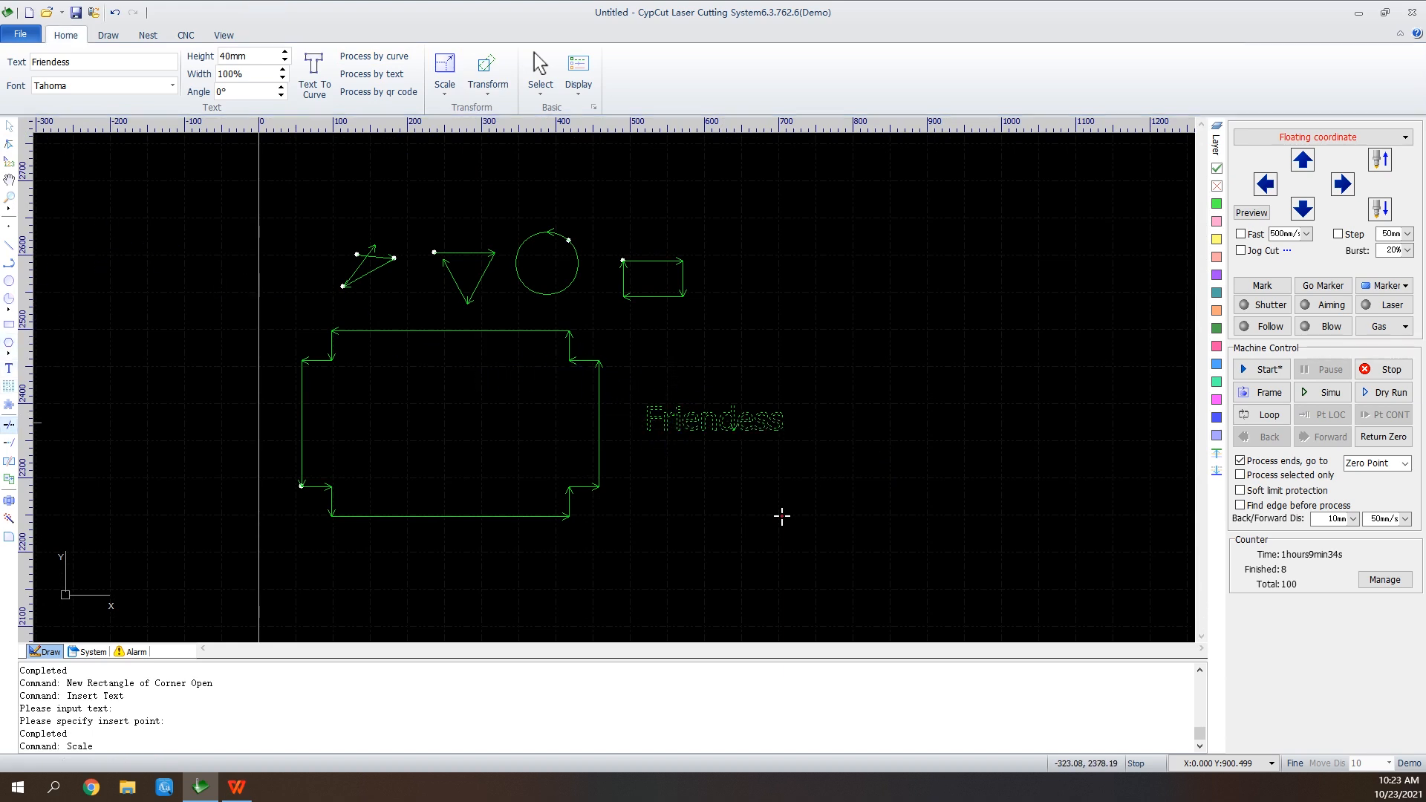
pyautogui.scroll(2, 369, 255)
pyautogui.click(372, 248)
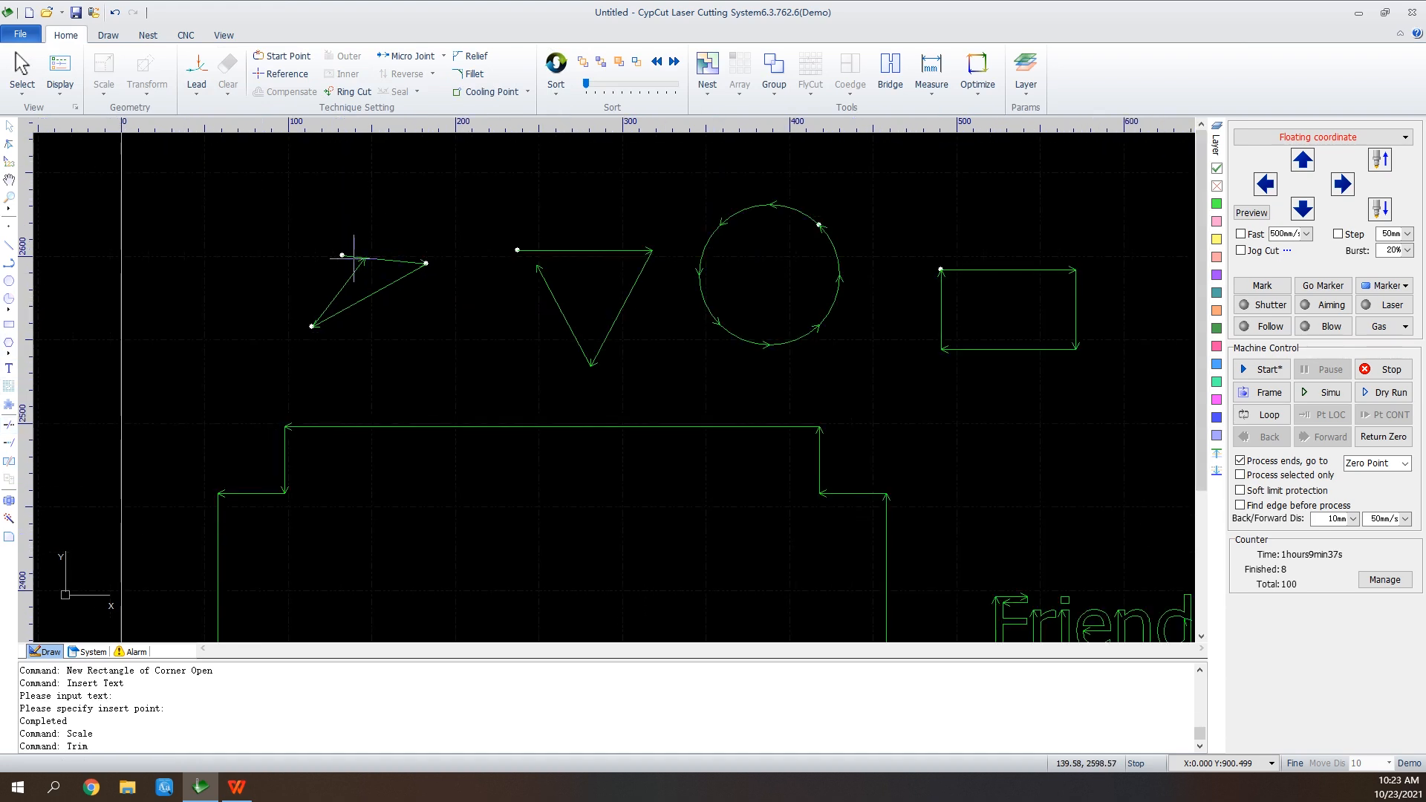
# Extend the open end of the triangular polyline up to its top side
pyautogui.click(9, 442)
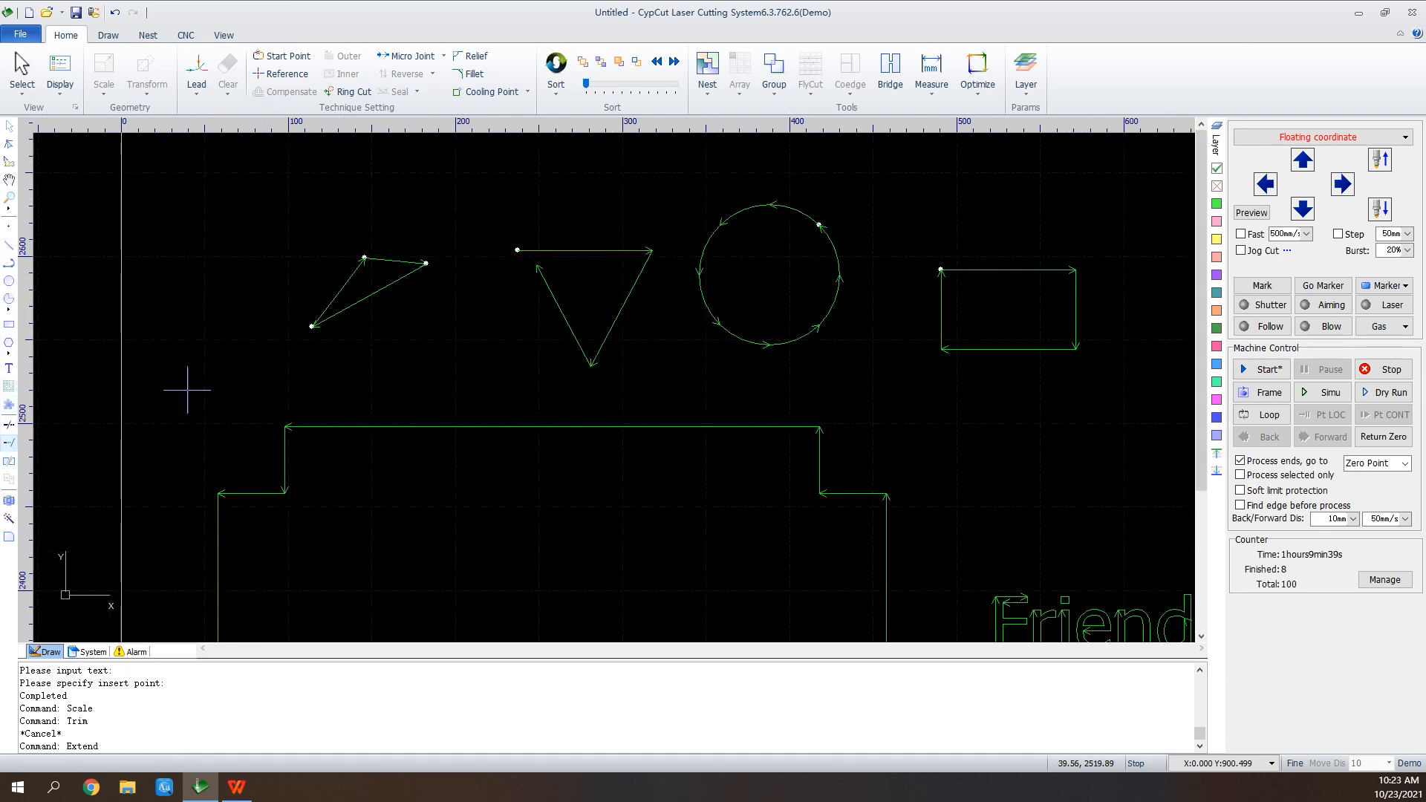
pyautogui.click(537, 265)
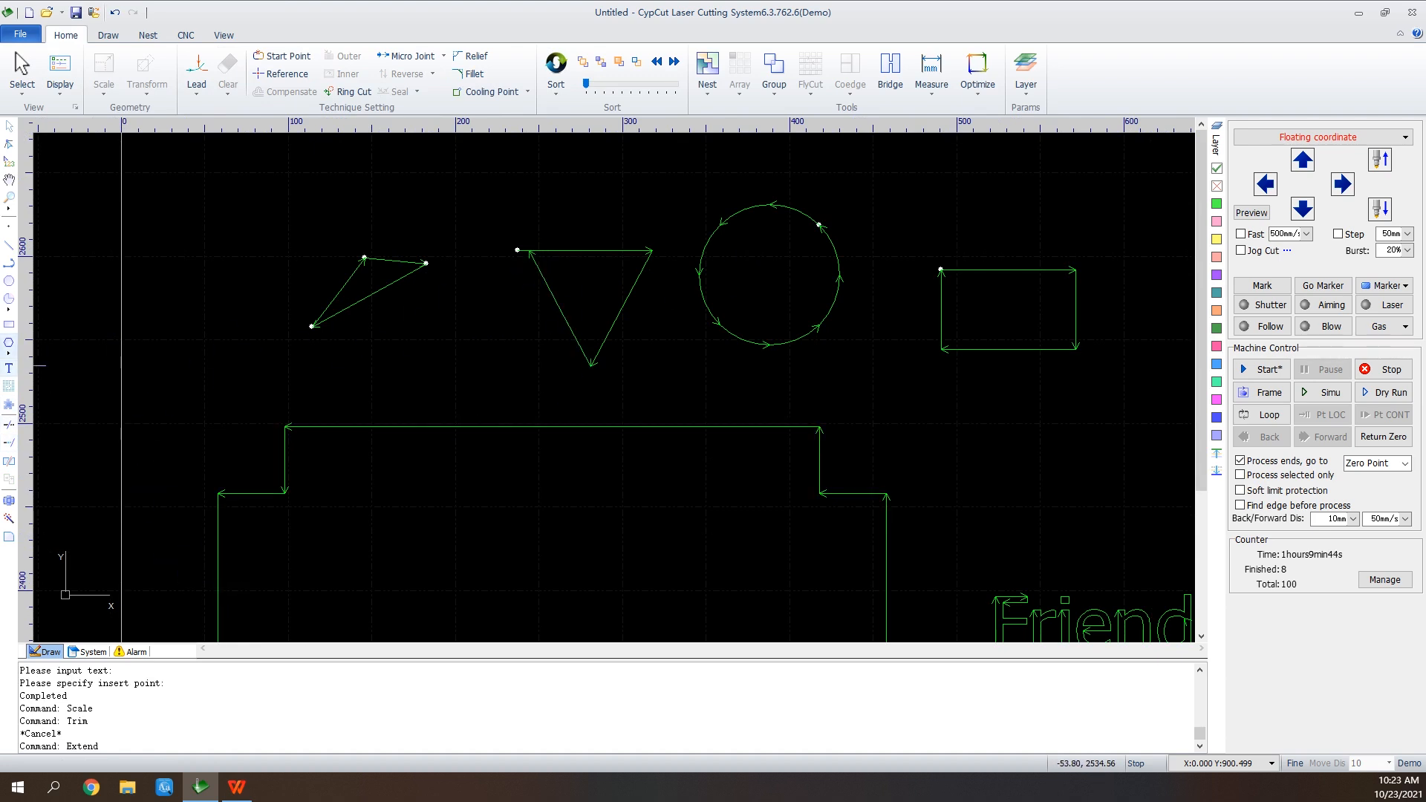
# Draw a larger circle with a radius of about 65 mm around the existing circle
pyautogui.click(9, 280)
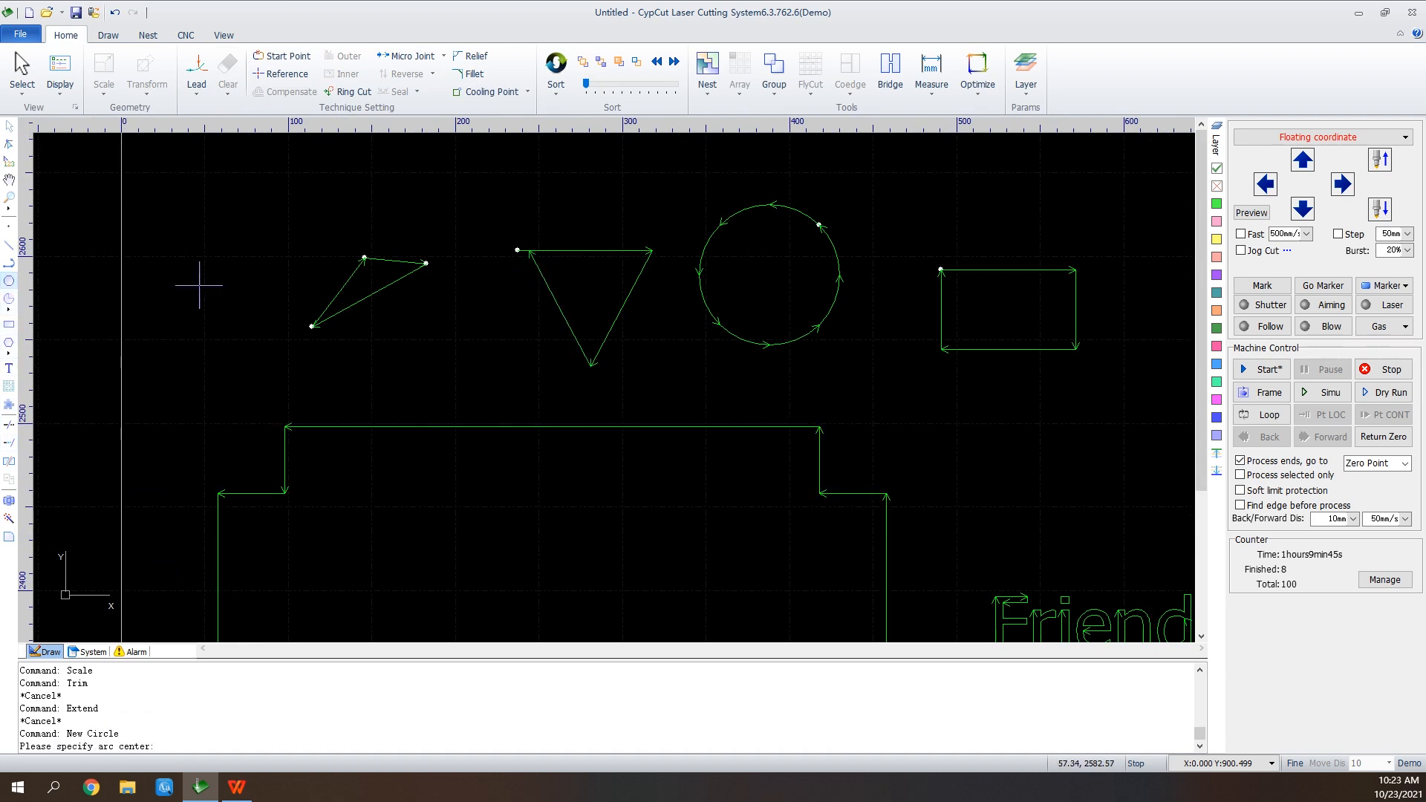
pyautogui.click(788, 290)
pyautogui.click(760, 188)
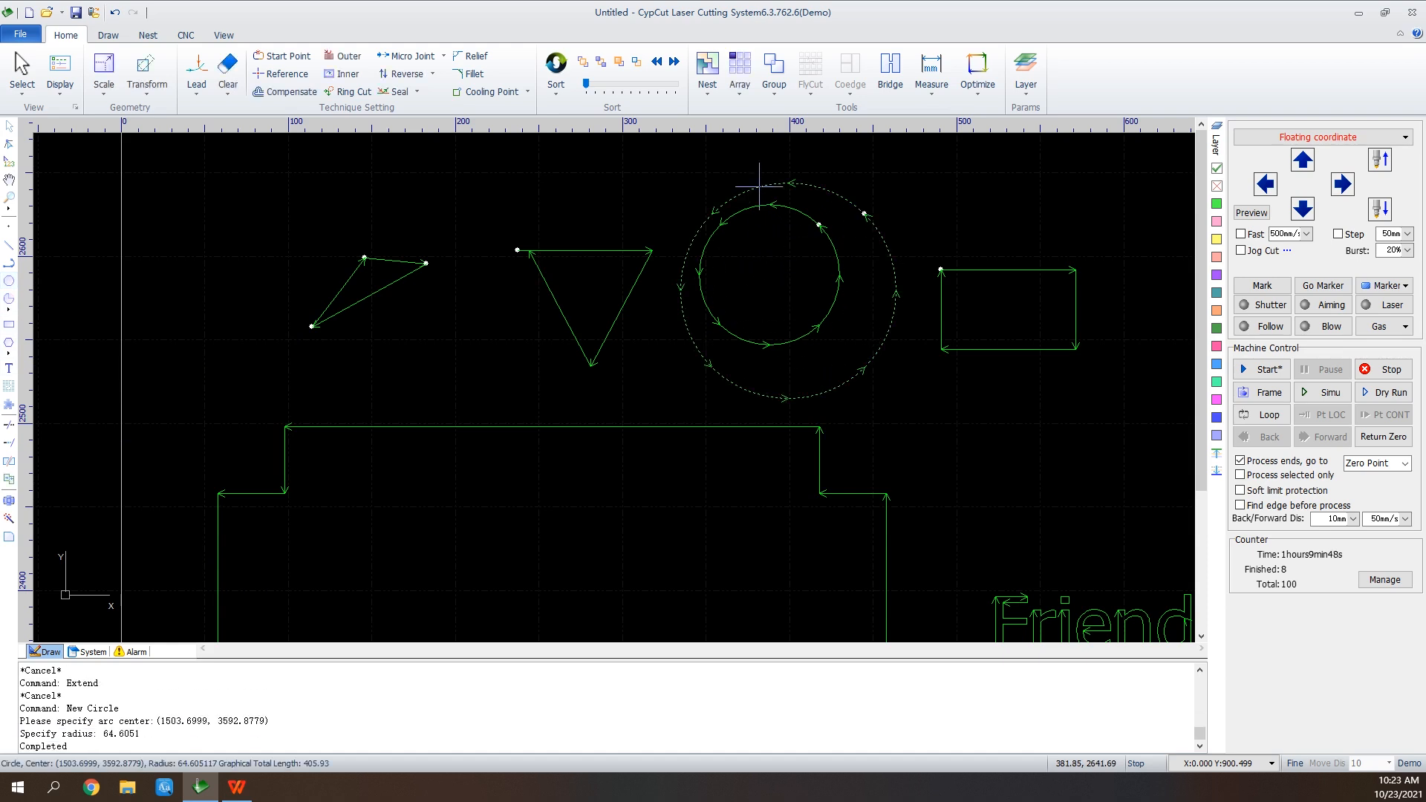
# Align the two circles on a common center
pyautogui.moveTo(882, 178); pyautogui.dragTo(750, 288)
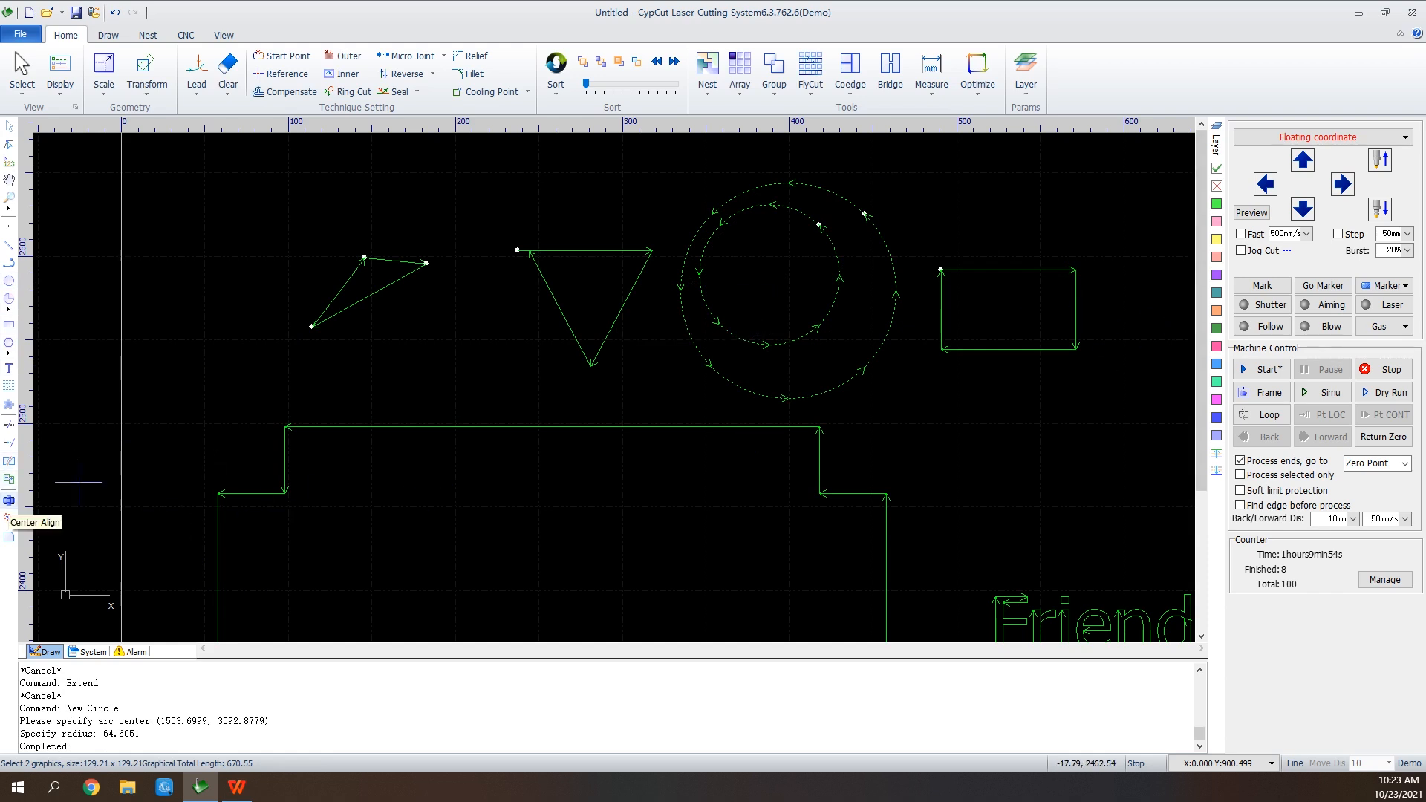
pyautogui.click(9, 500)
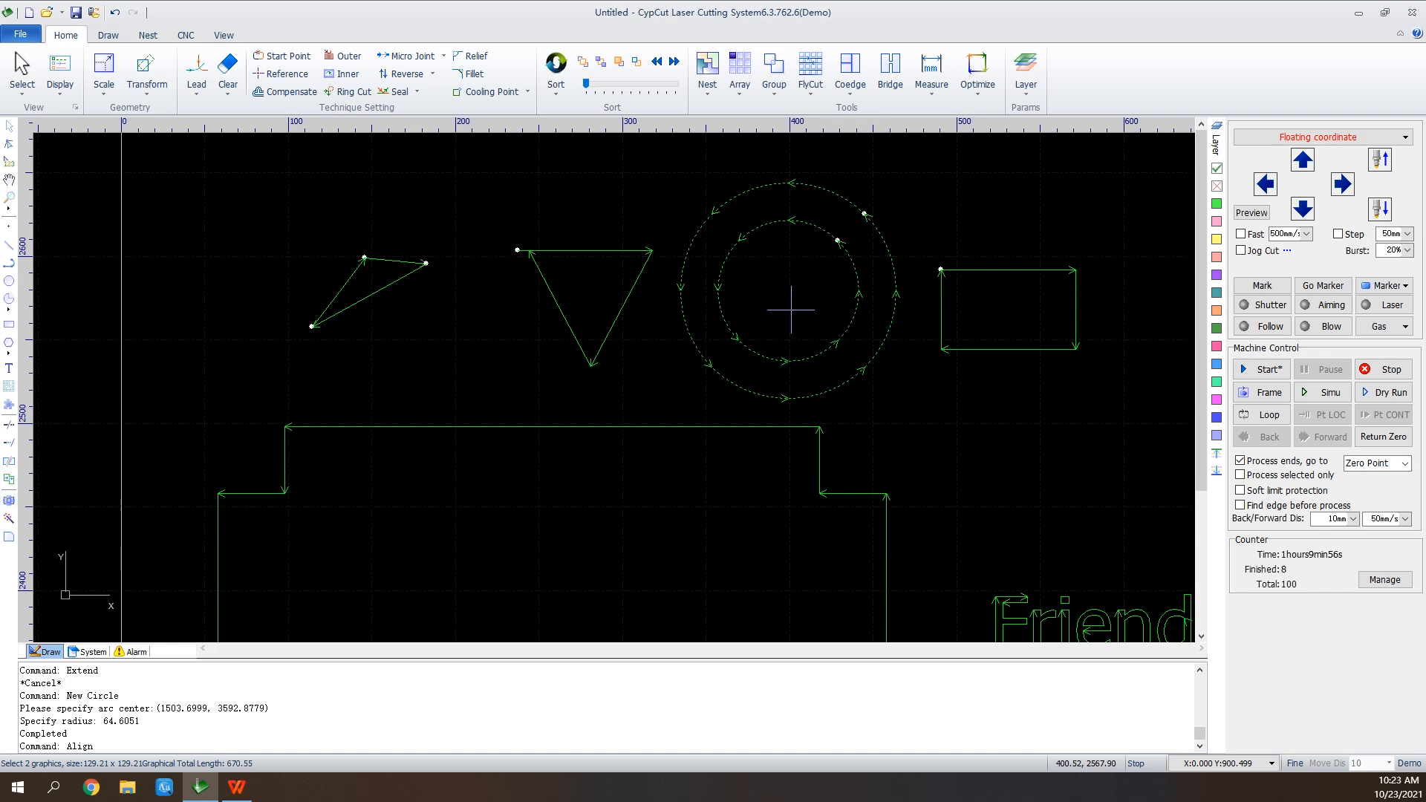
pyautogui.scroll(-4, 910, 239)
pyautogui.scroll(2, 970, 279)
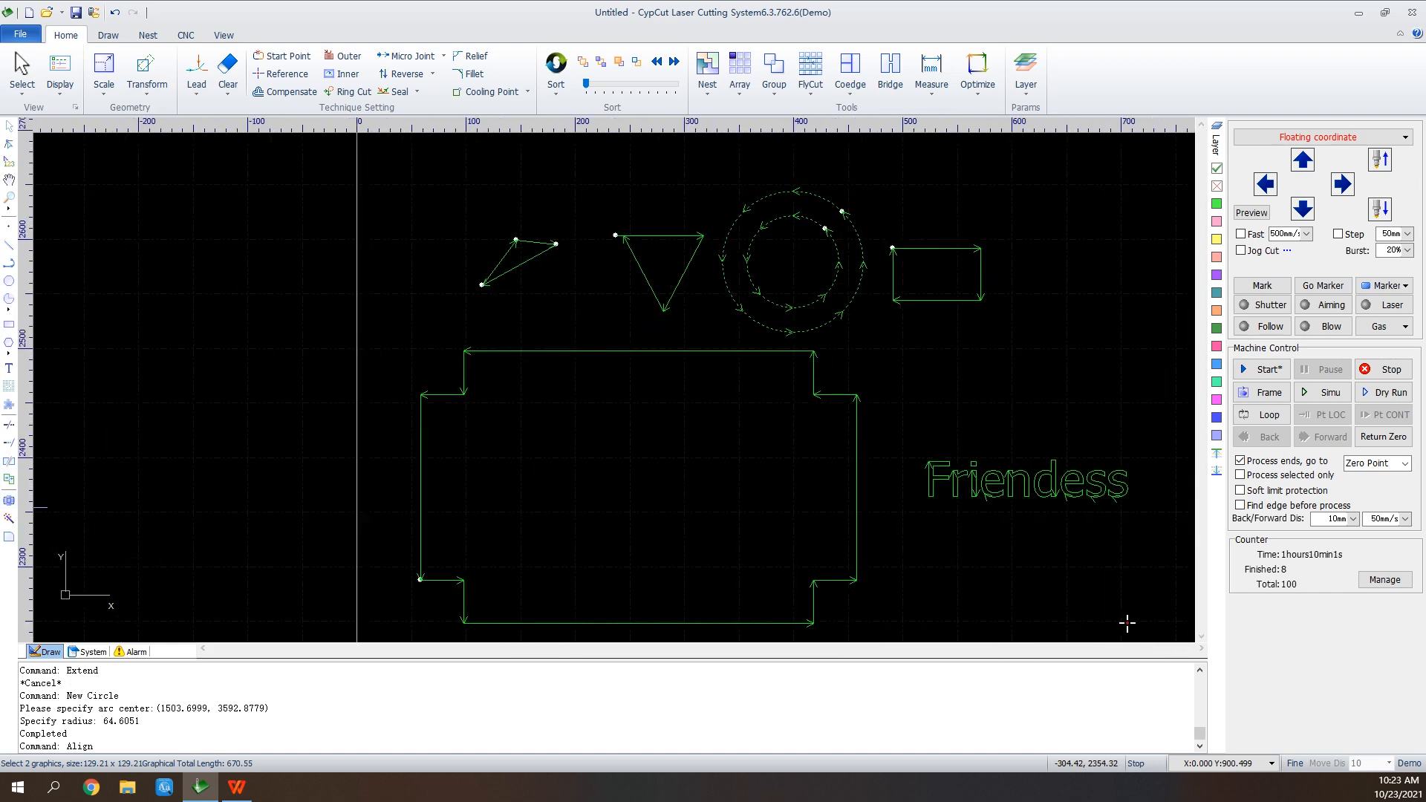
# Explode the large cross-shaped outline into separate line segments
pyautogui.moveTo(891, 377); pyautogui.dragTo(785, 442)
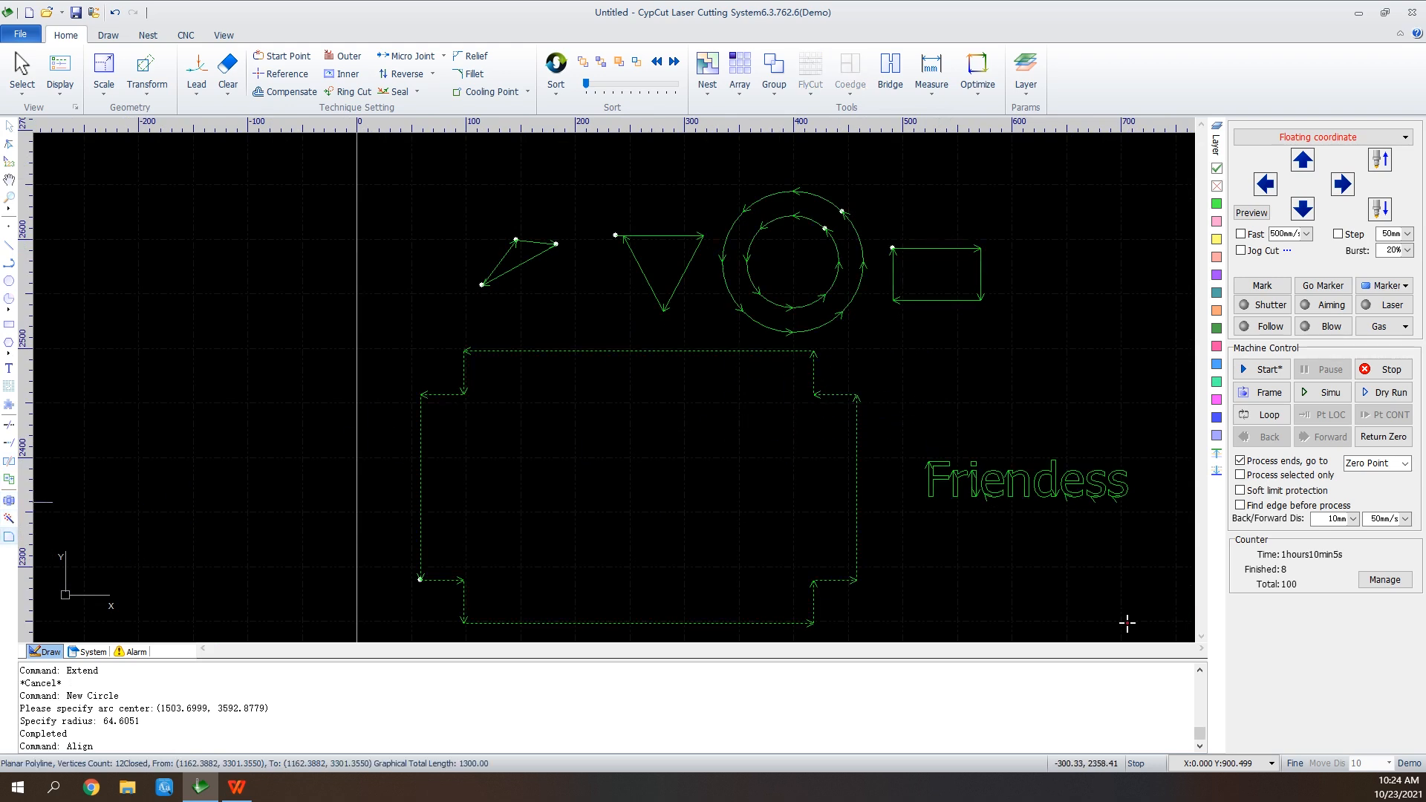
pyautogui.click(9, 517)
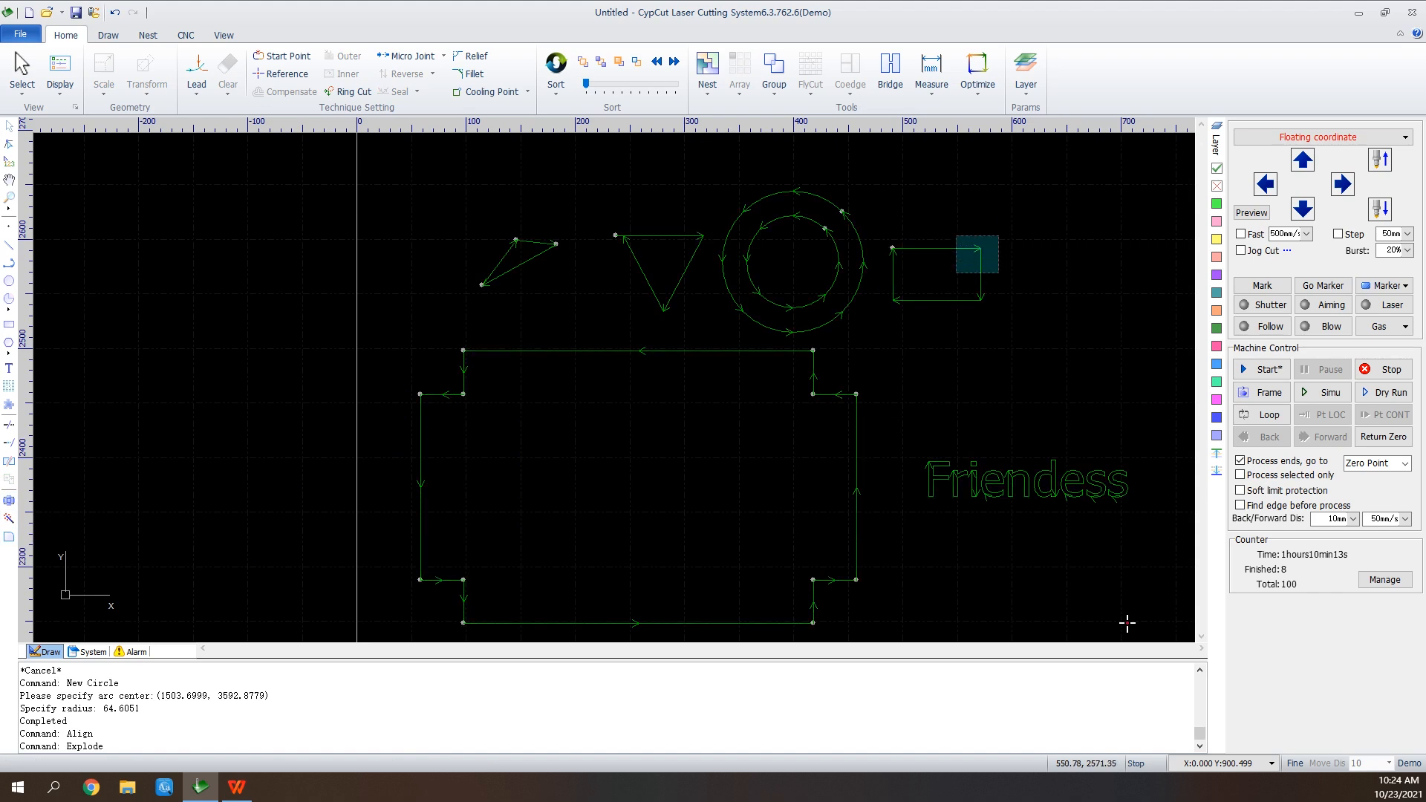
# Round all corners of the rectangle beside the circles with a 2 mm fillet radius
pyautogui.click(979, 257)
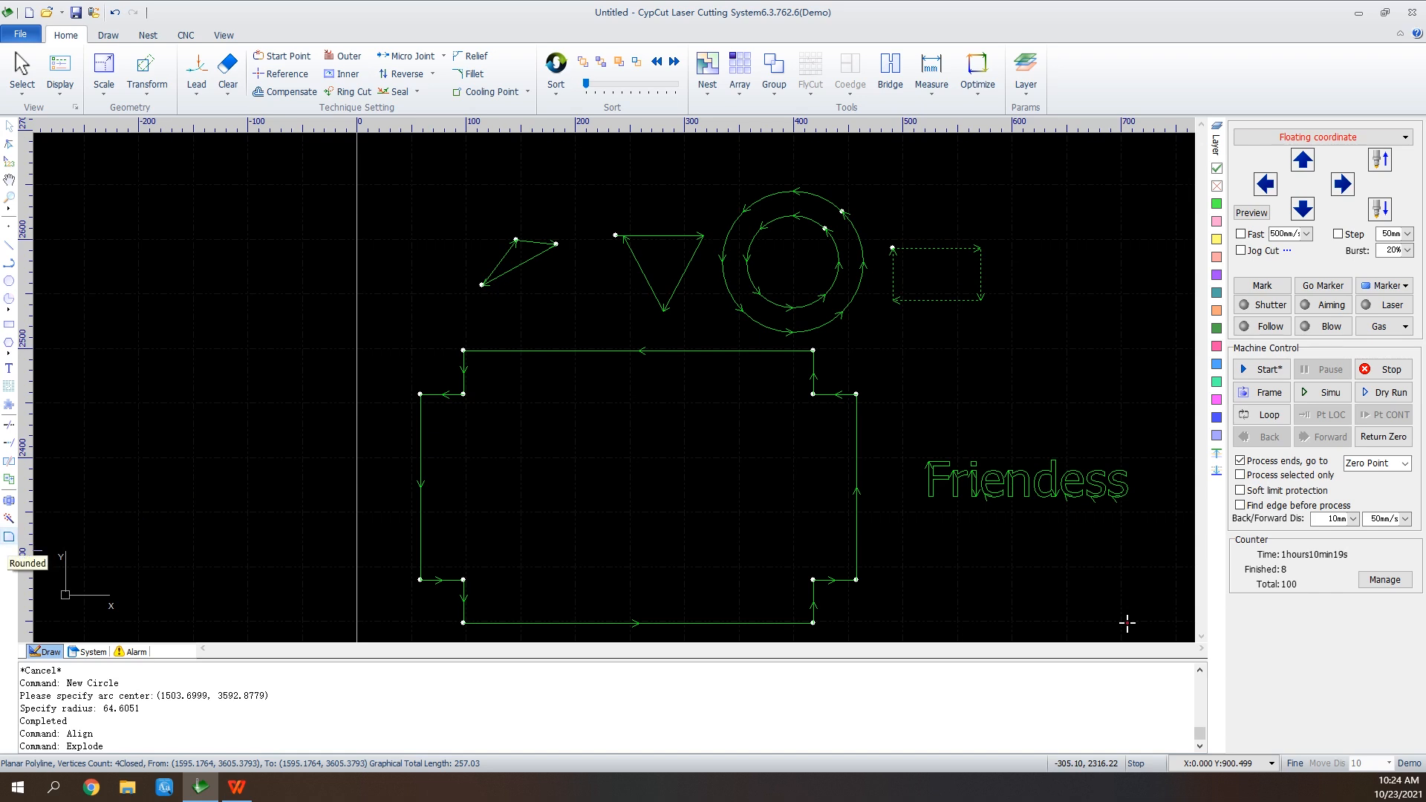
pyautogui.click(9, 536)
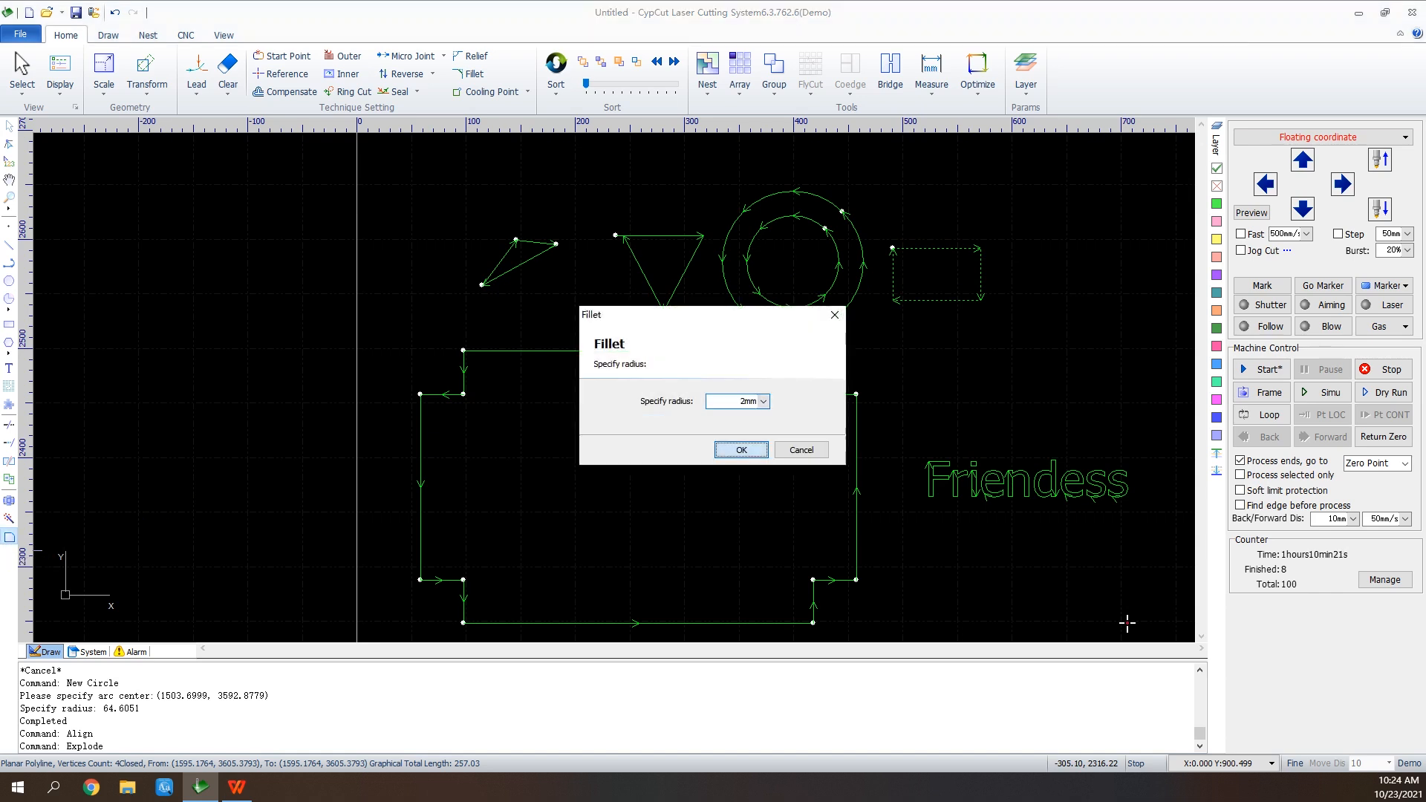
pyautogui.press('Return')
pyautogui.scroll(3, 966, 297)
pyautogui.scroll(3, 946, 361)
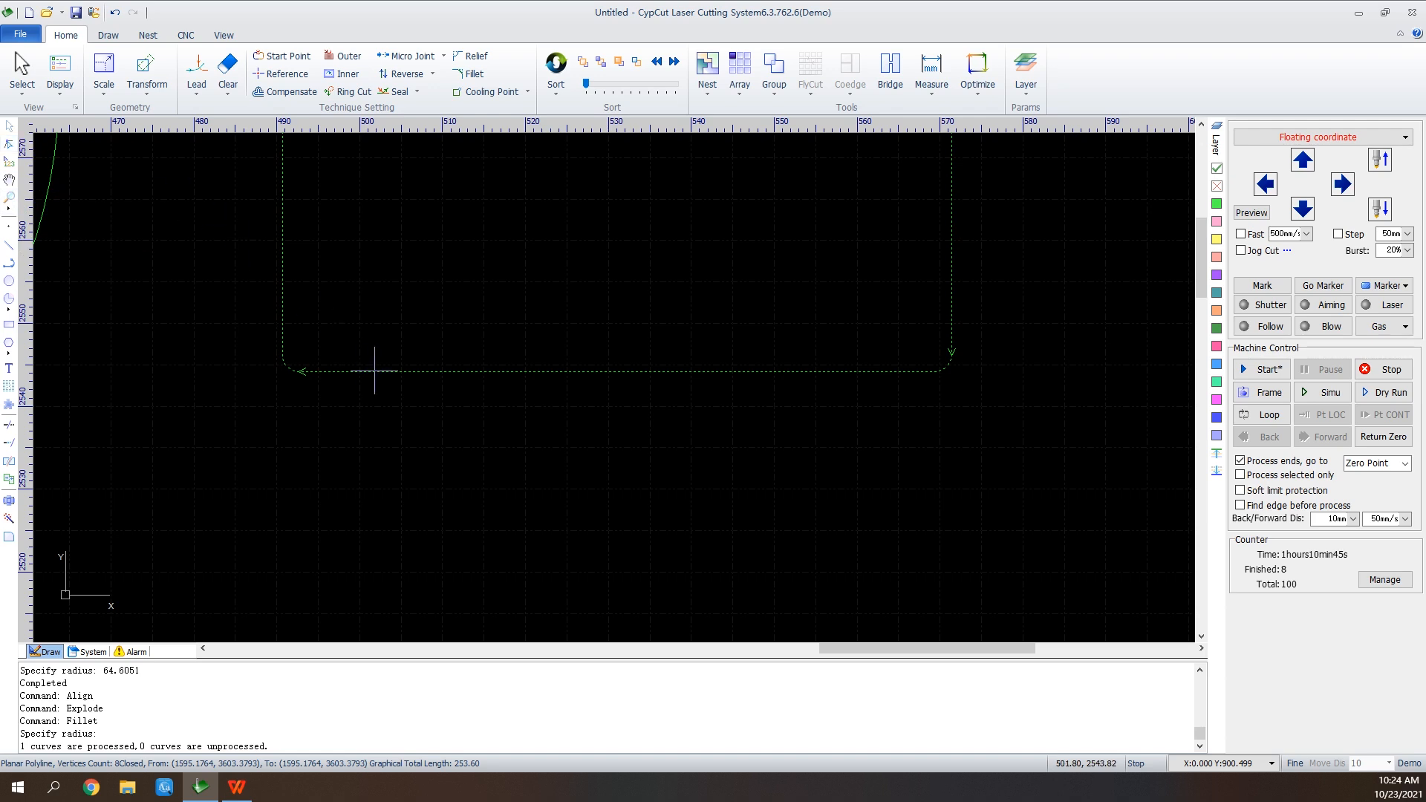
# Draw an open four-segment trapezoidal polyline about 12 mm wide and 7.5 mm high just below the rectangle
pyautogui.scroll(-1, 700, 471)
pyautogui.scroll(3, 517, 567)
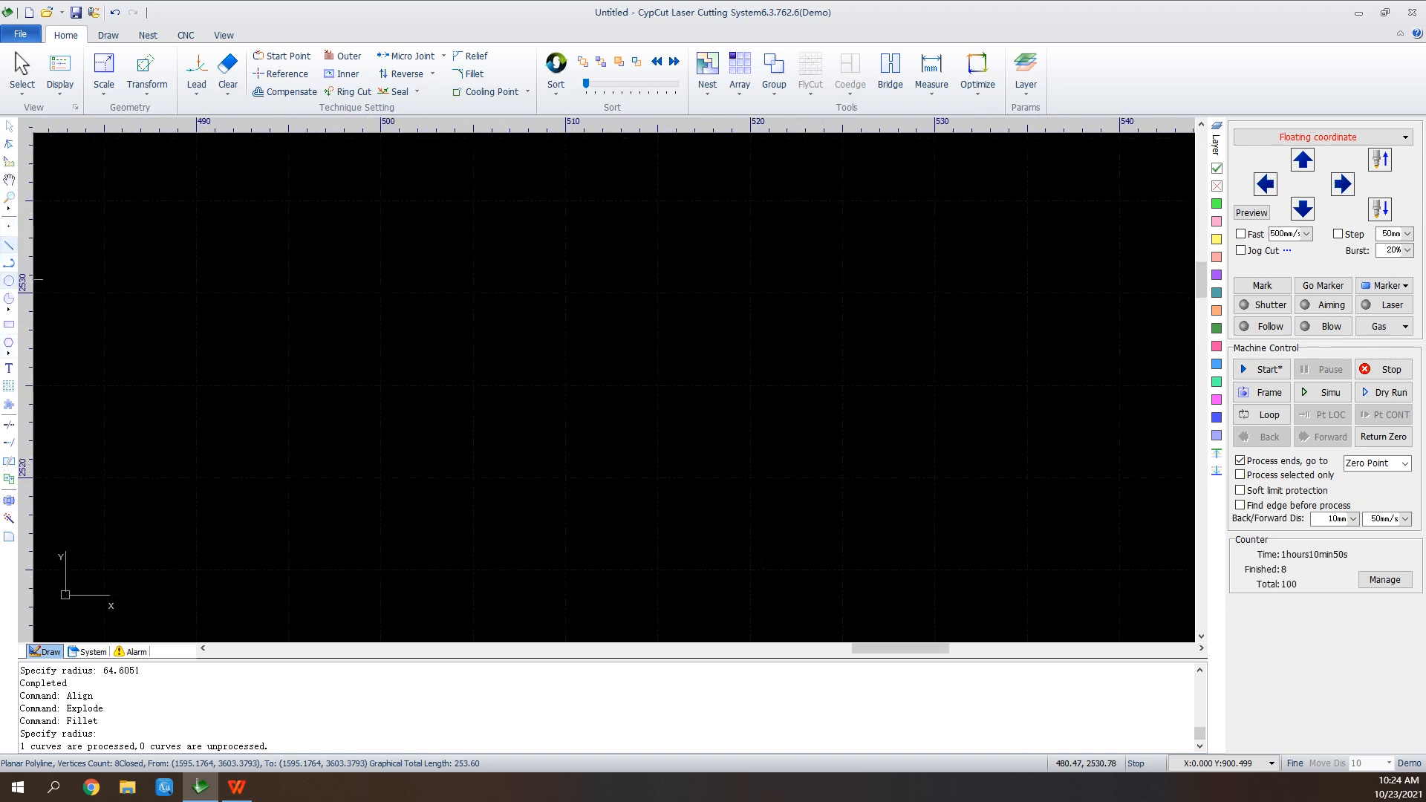
pyautogui.click(9, 262)
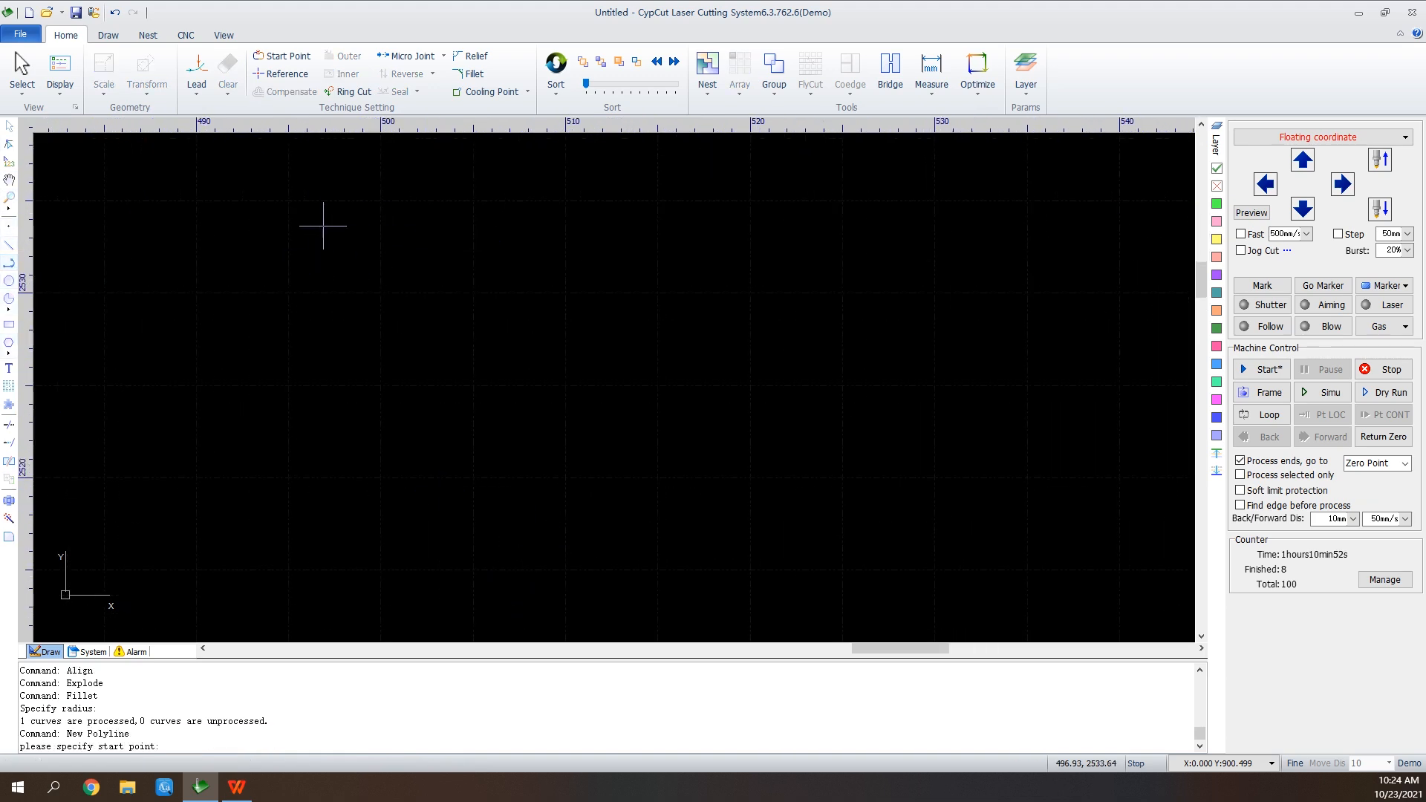
pyautogui.click(366, 225)
pyautogui.click(542, 226)
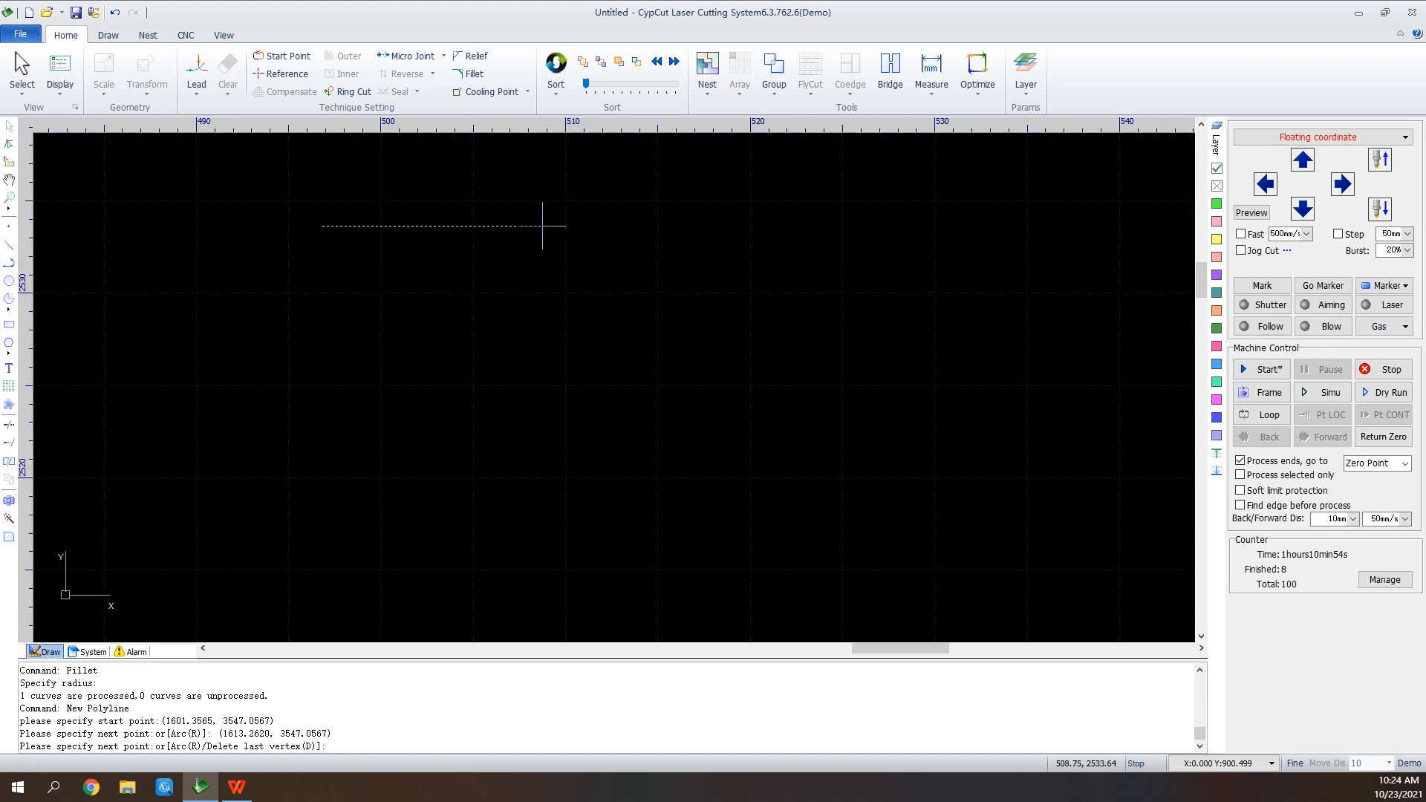
pyautogui.click(528, 363)
pyautogui.click(360, 364)
pyautogui.click(348, 254)
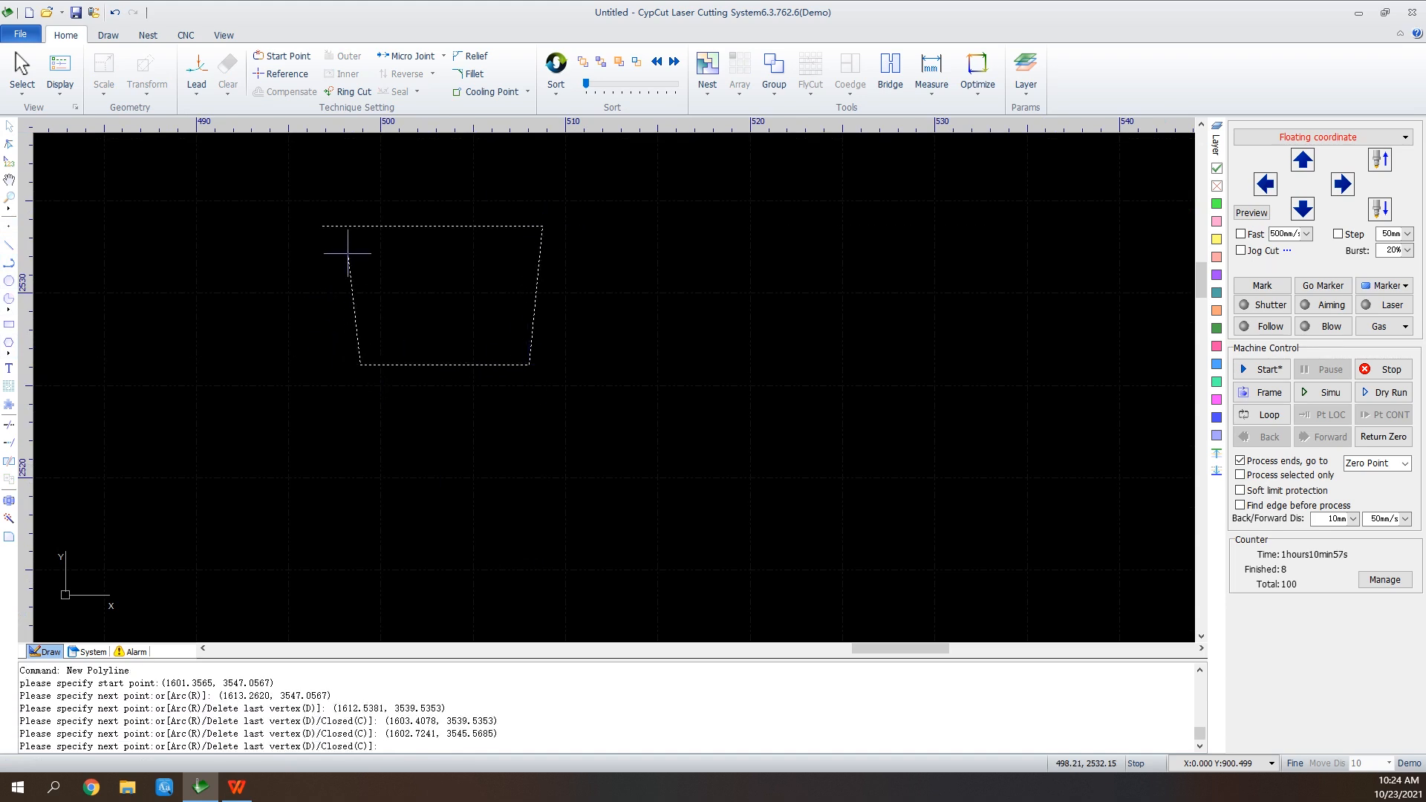
pyautogui.rightClick(347, 253)
pyautogui.click(379, 263)
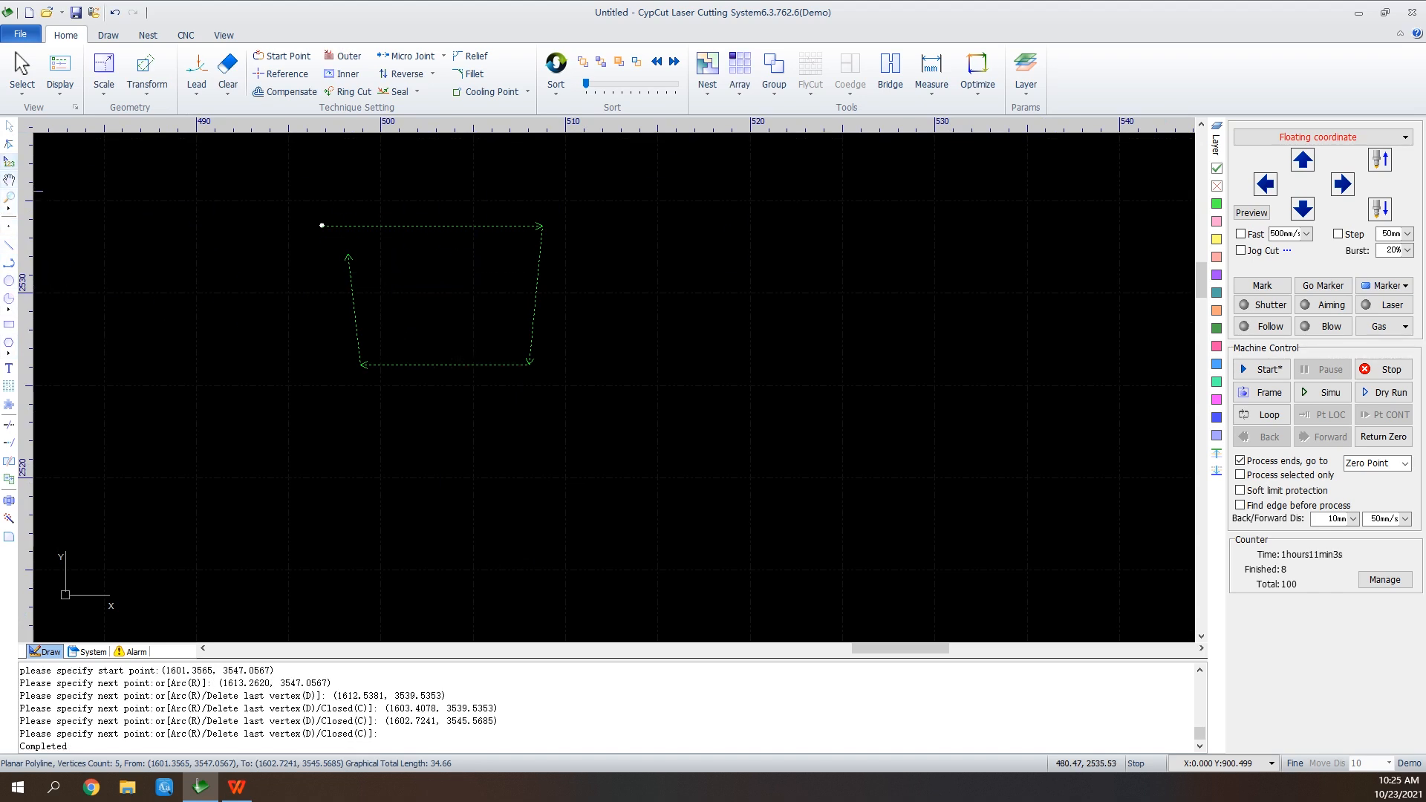
# Move the open end node of the small trapezoidal polyline onto its start point to close the shape
pyautogui.click(9, 143)
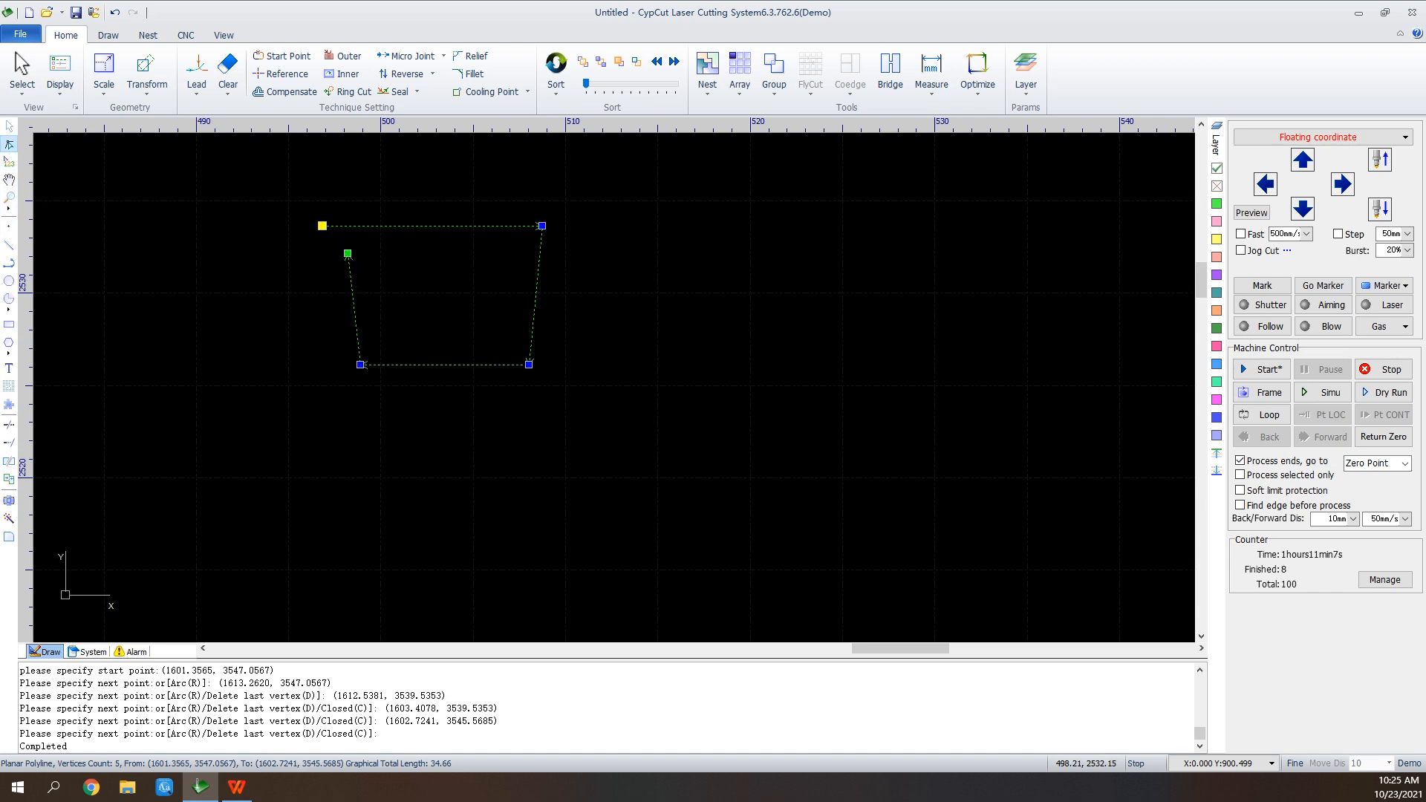
pyautogui.click(347, 253)
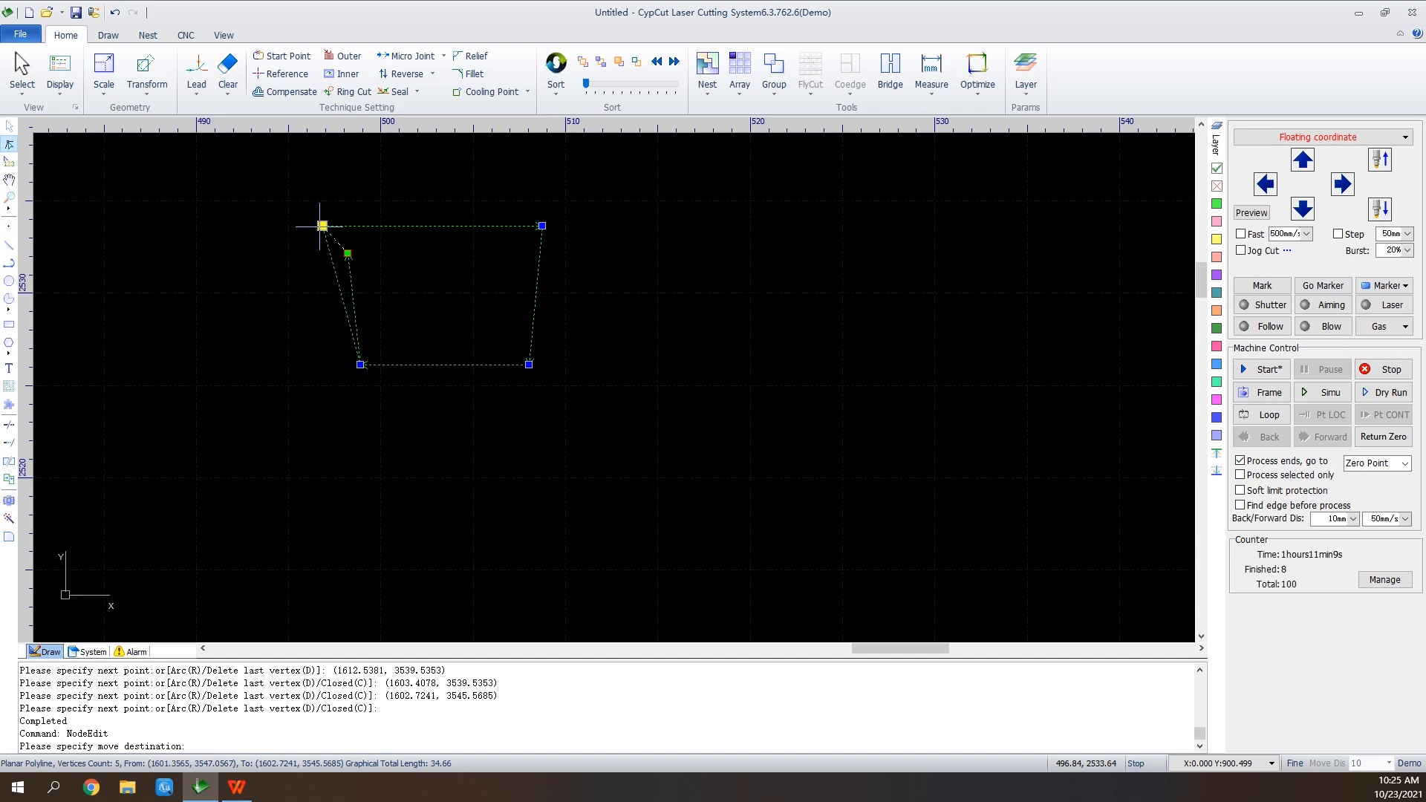
pyautogui.click(322, 225)
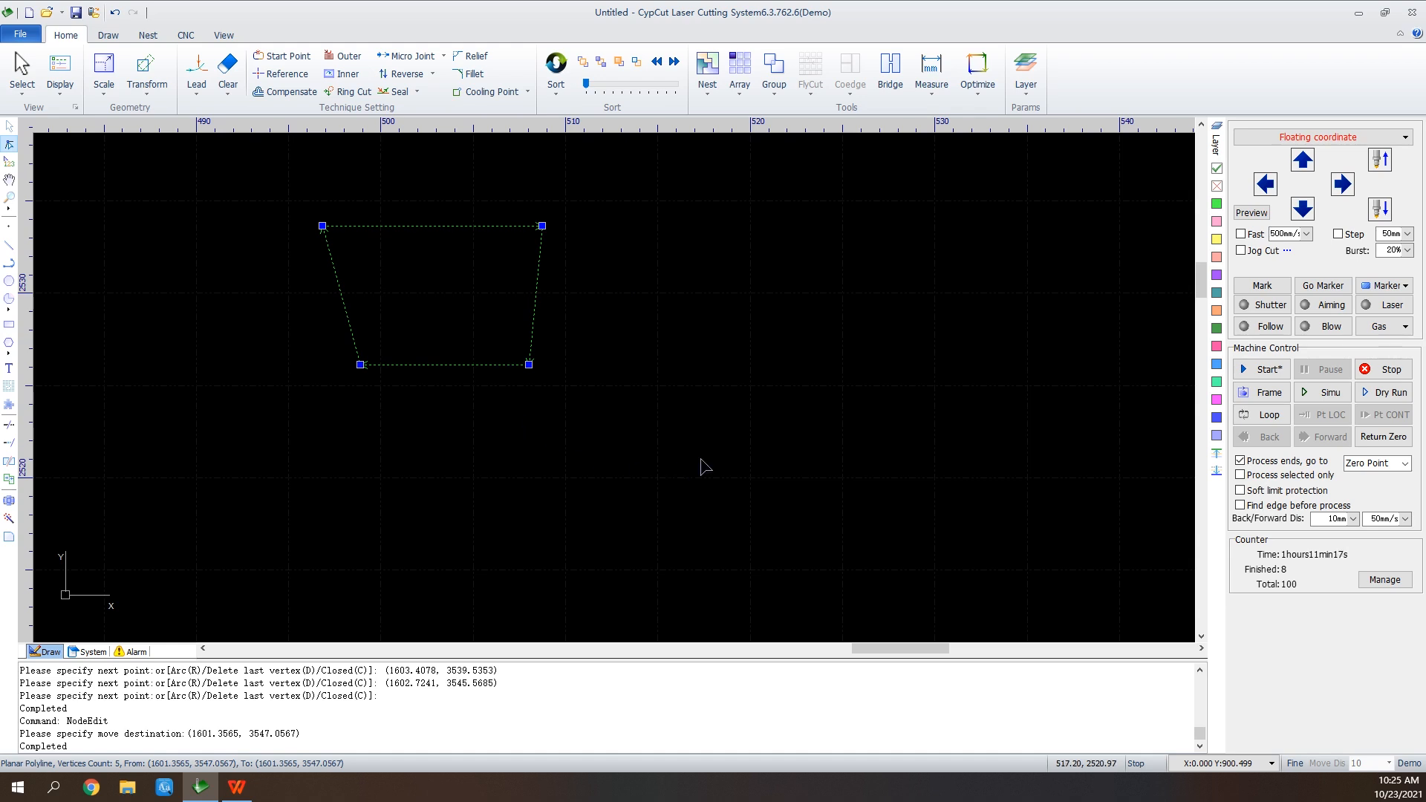
# Manually sort the cutting sequence from the small triangle through the larger triangle, outer circle, inner circle, rectangle and a cross-outline segment to the text
pyautogui.scroll(-5, 764, 452)
pyautogui.scroll(-2, 787, 453)
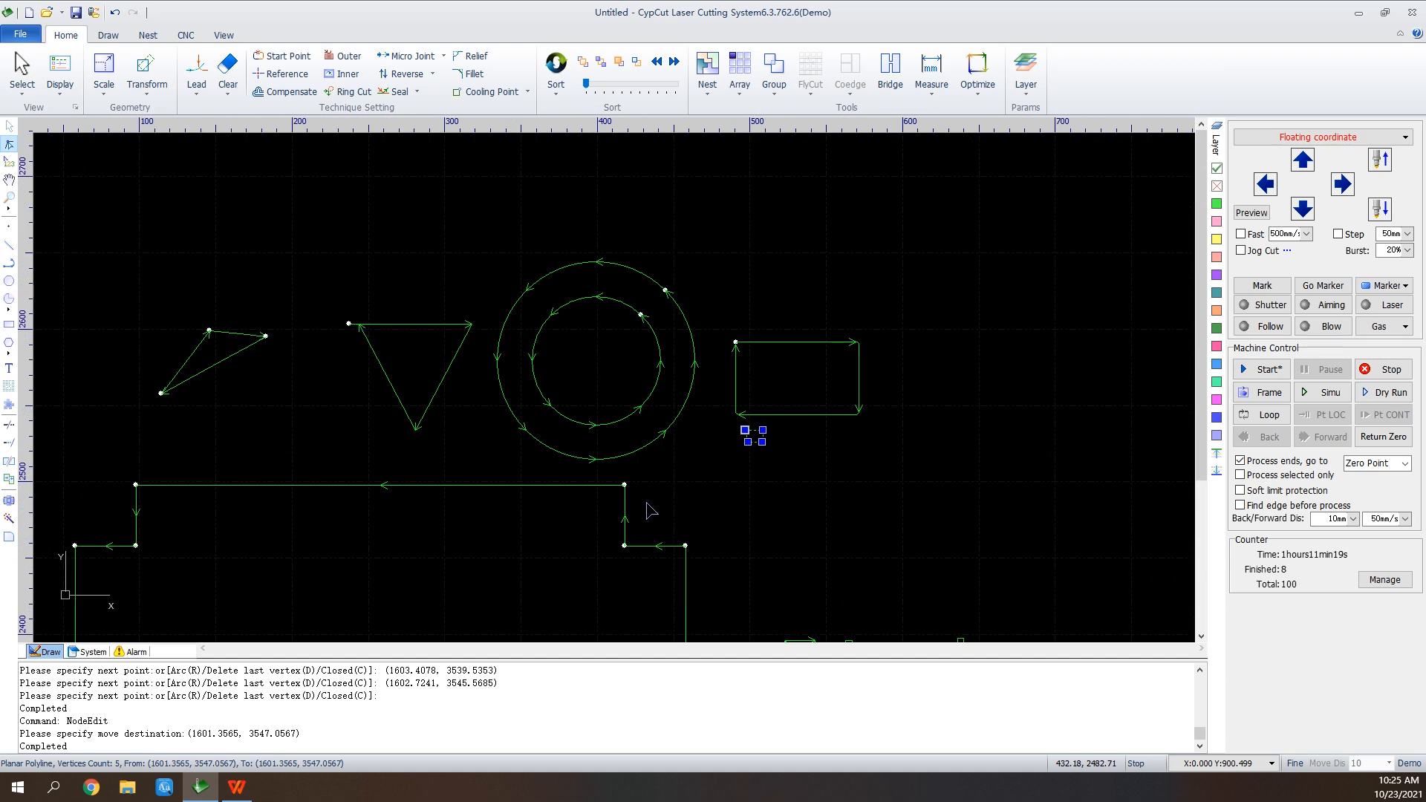
pyautogui.scroll(-2, 826, 197)
pyautogui.scroll(-2, 826, 222)
pyautogui.scroll(2, 823, 221)
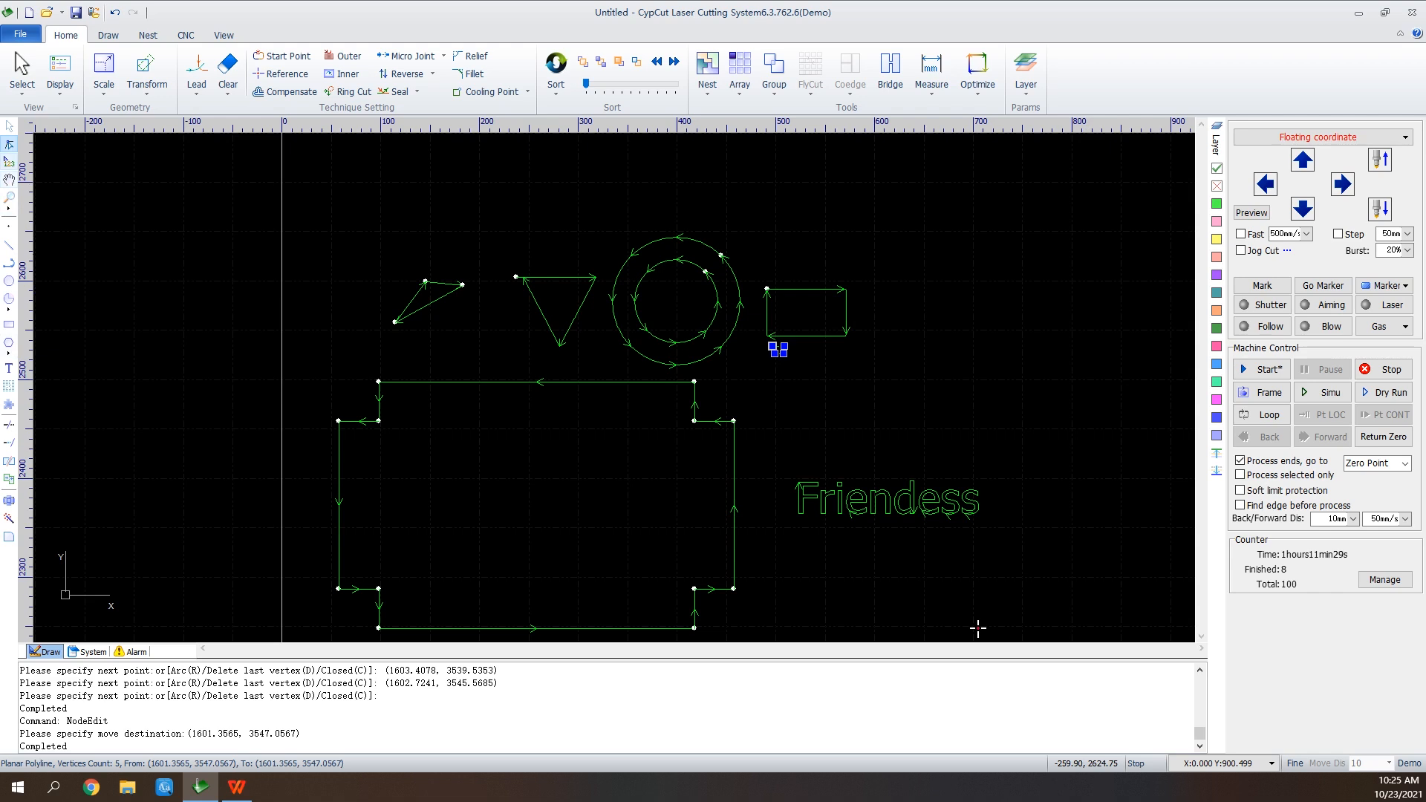
pyautogui.click(9, 160)
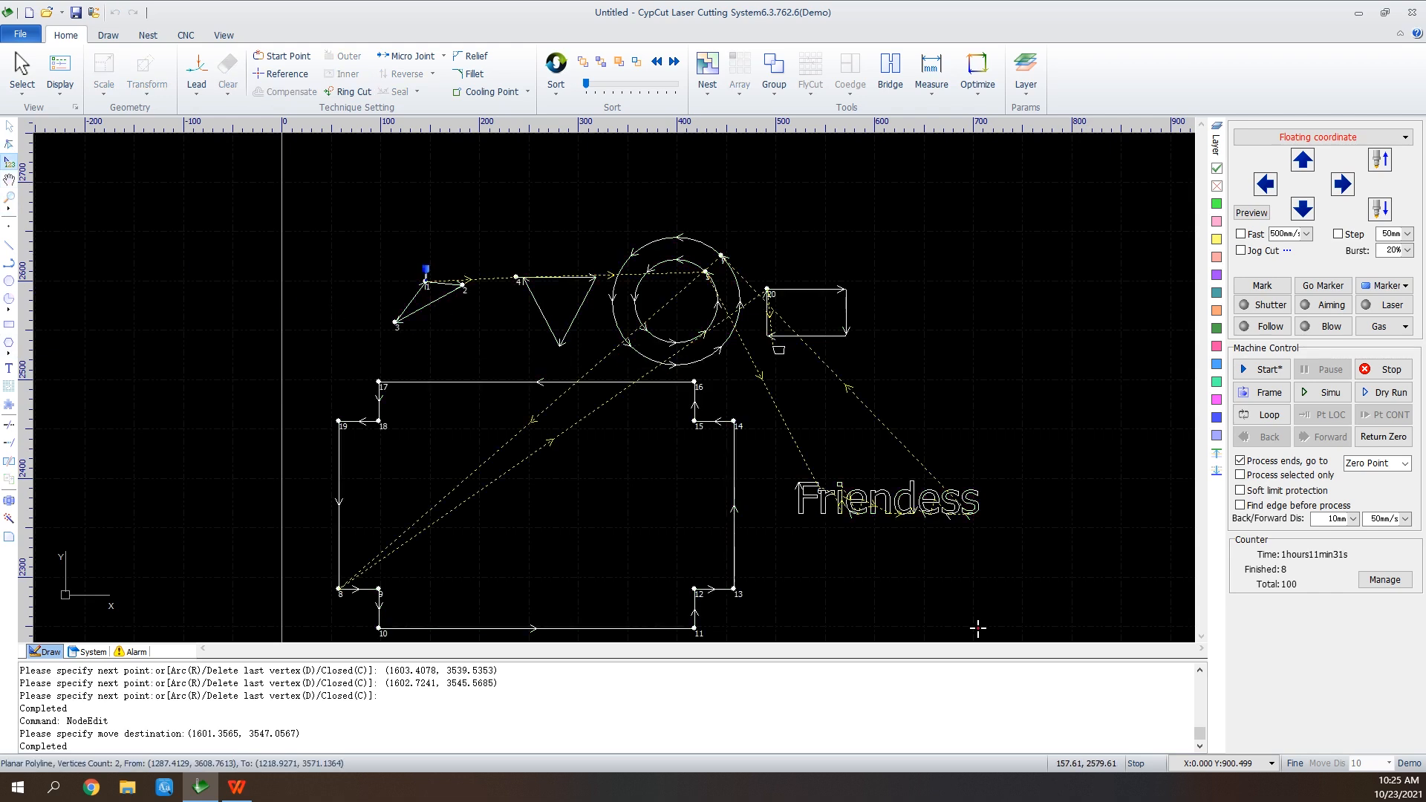
pyautogui.click(438, 302)
pyautogui.click(544, 320)
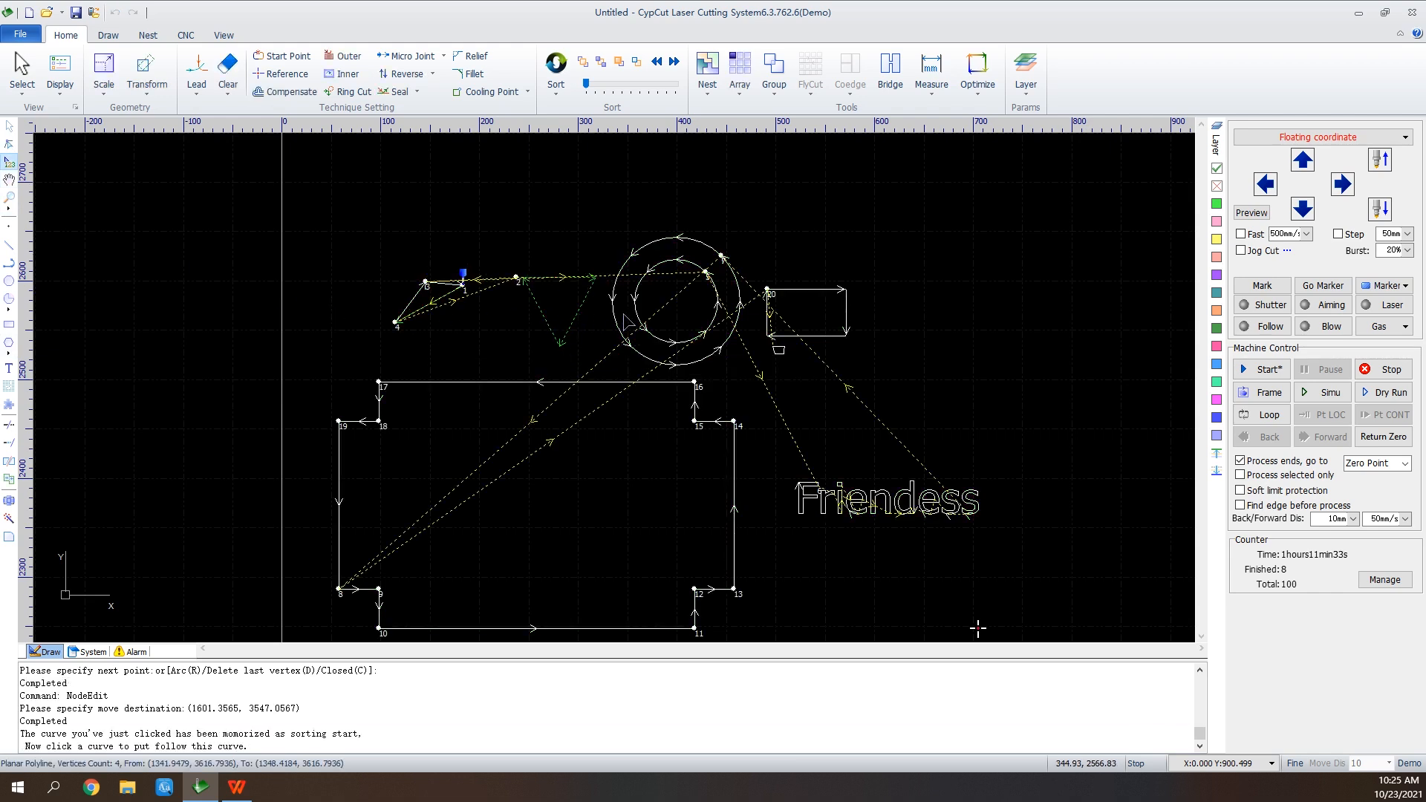
pyautogui.click(629, 307)
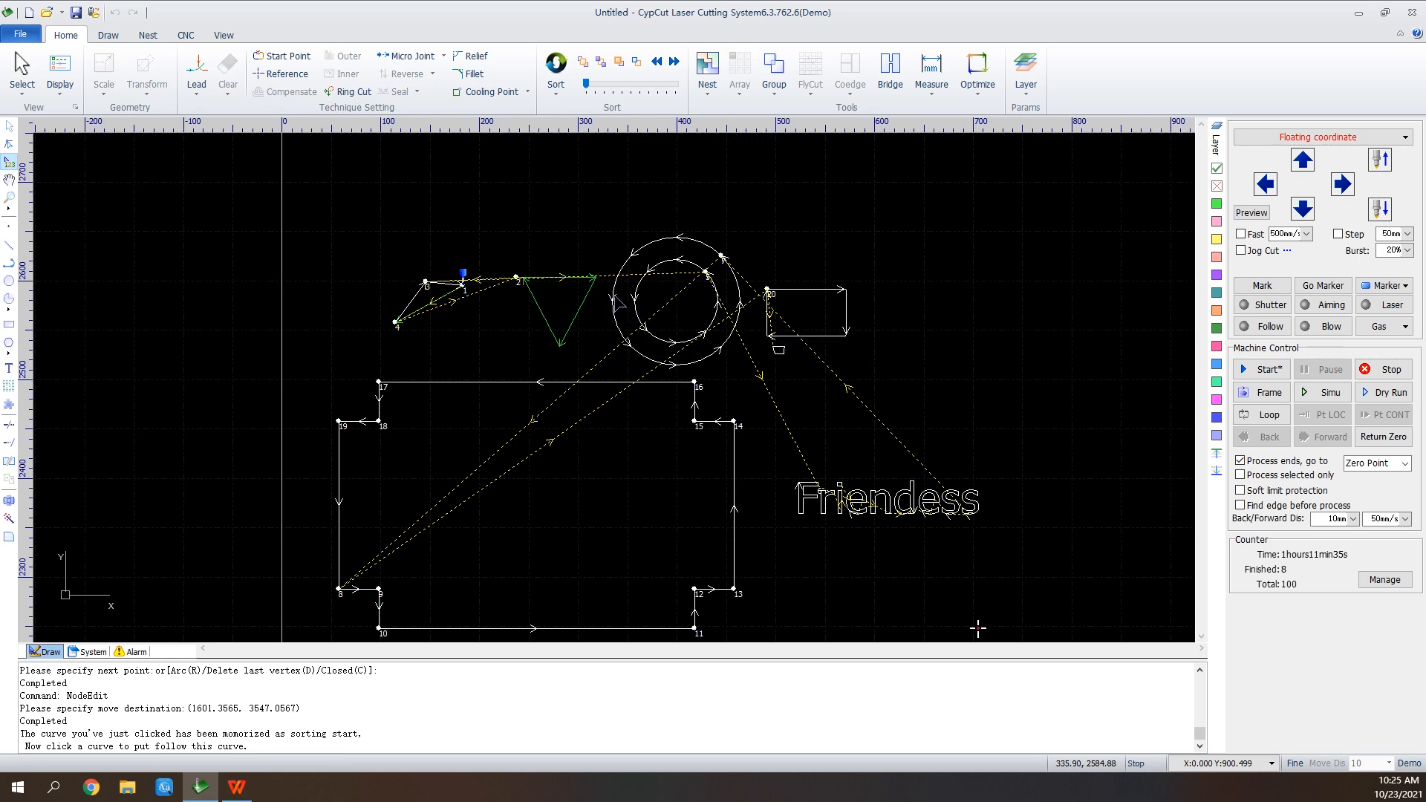
pyautogui.click(616, 297)
pyautogui.click(699, 315)
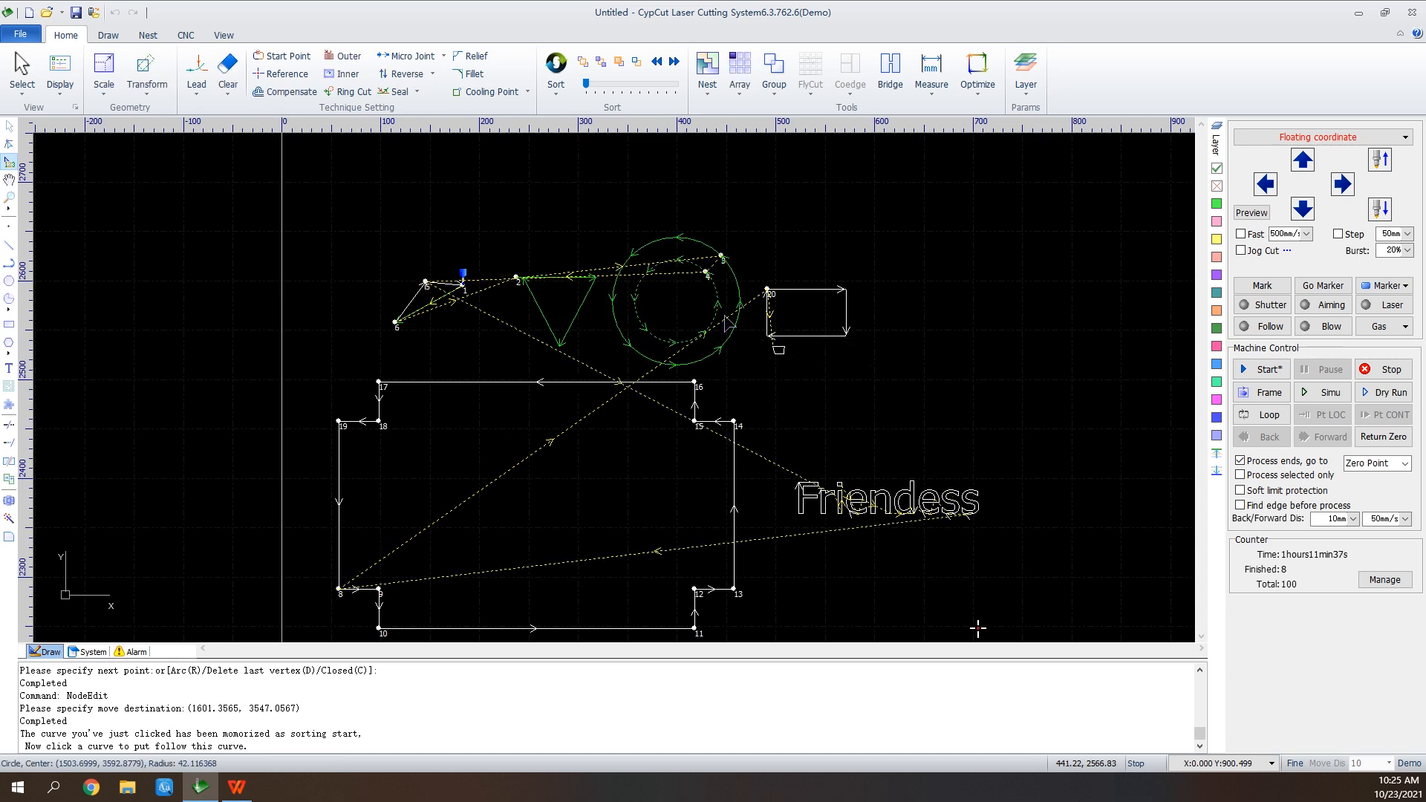
pyautogui.click(817, 336)
pyautogui.click(728, 423)
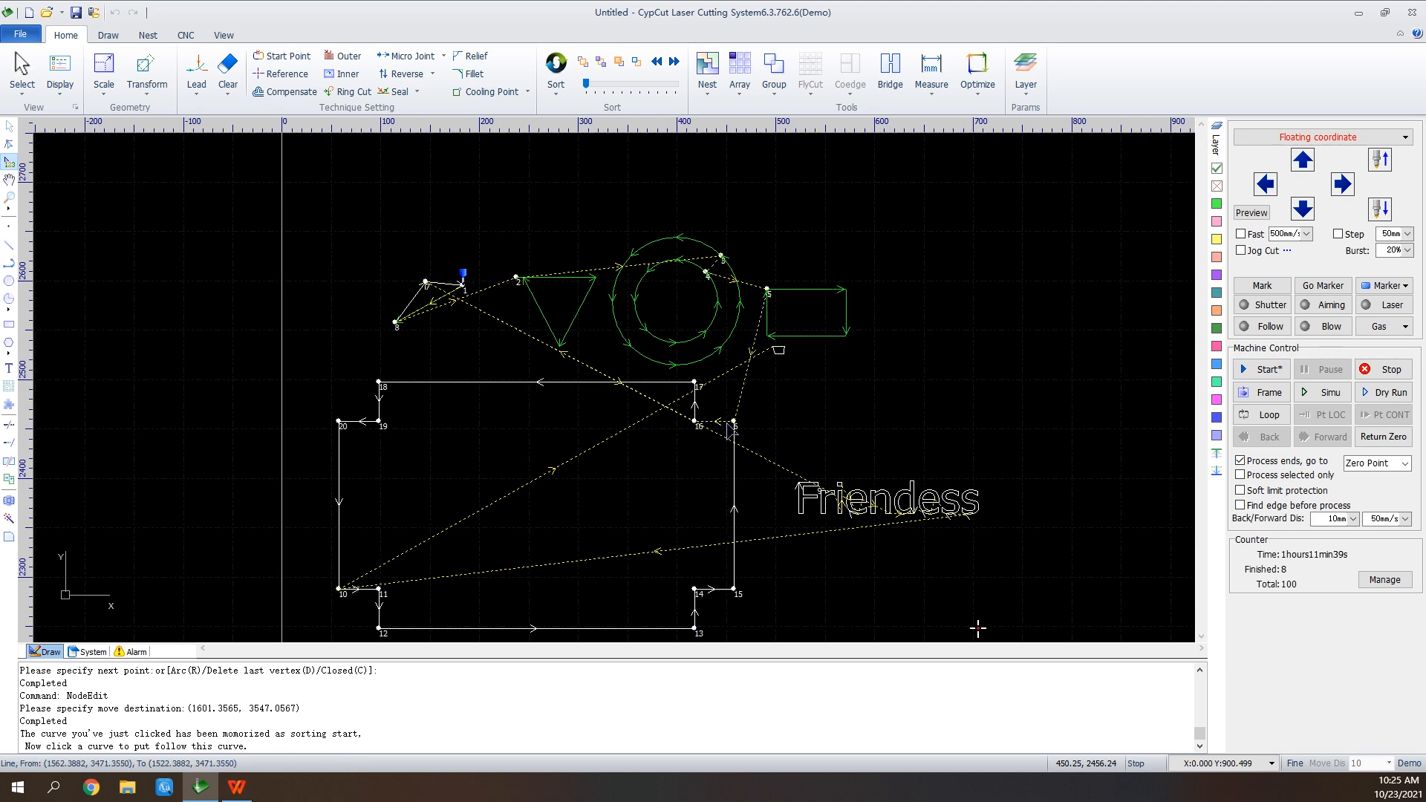
pyautogui.click(842, 504)
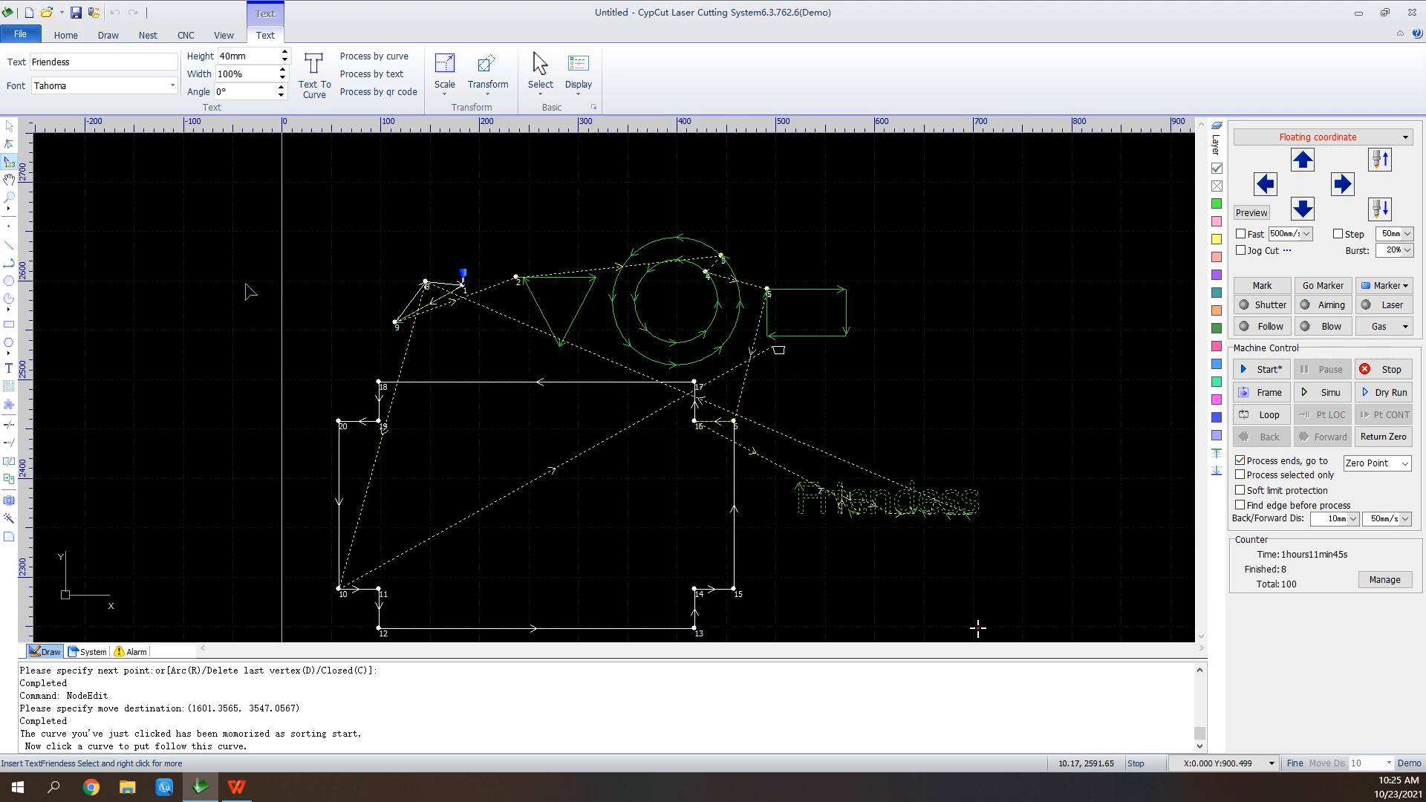
# Leave manual sorting, pan the drawing, and fit all graphics in view
pyautogui.click(9, 181)
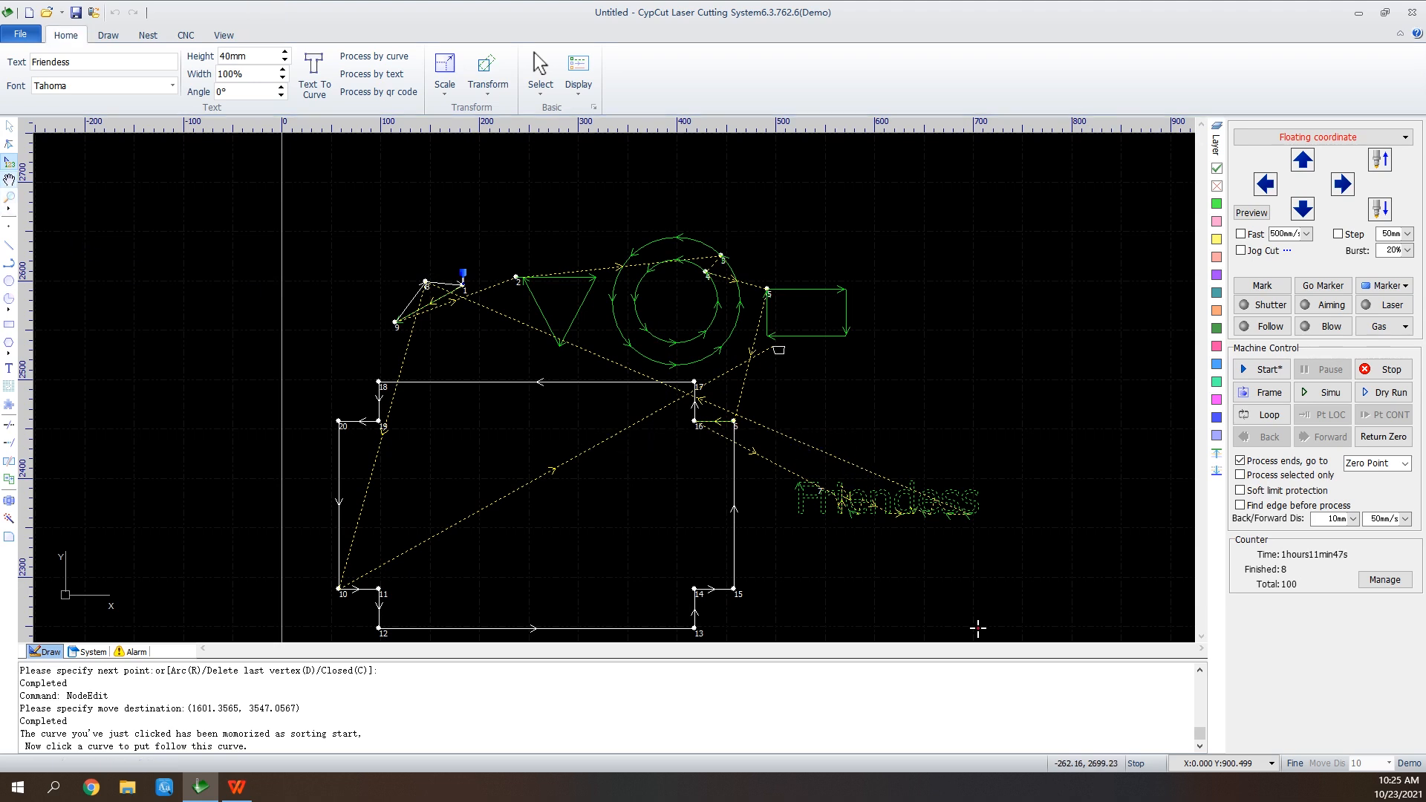
pyautogui.moveTo(480, 342); pyautogui.dragTo(348, 157)
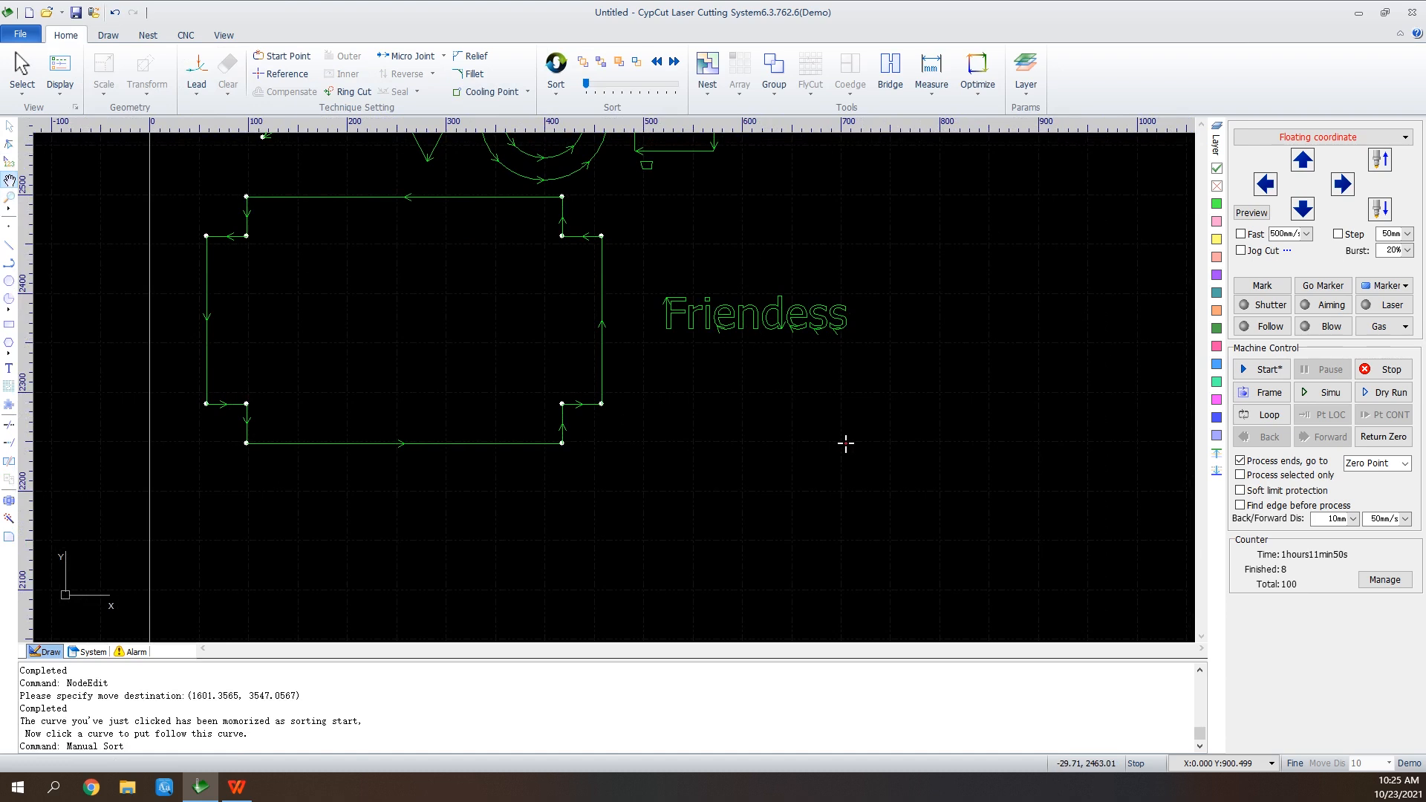
pyautogui.click(9, 209)
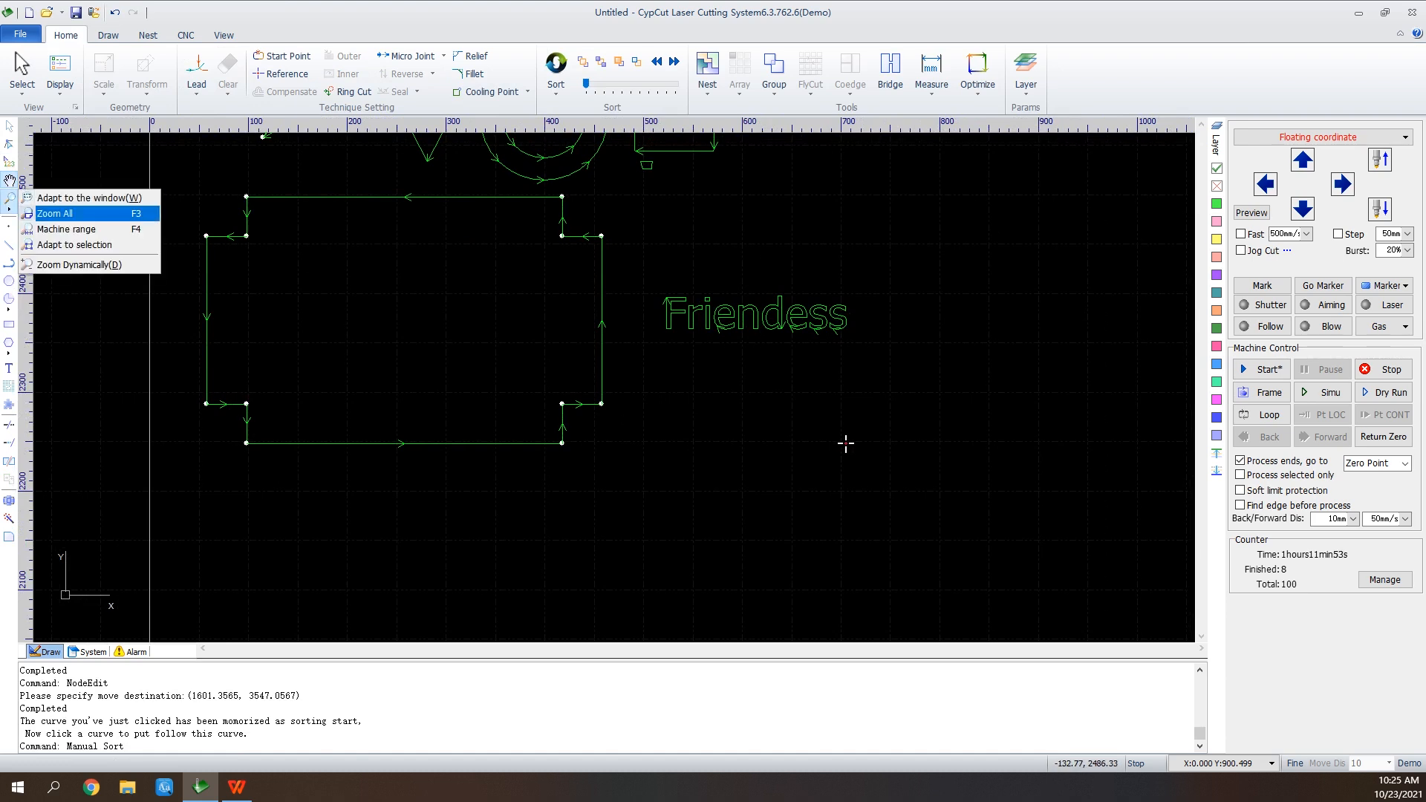
pyautogui.click(55, 214)
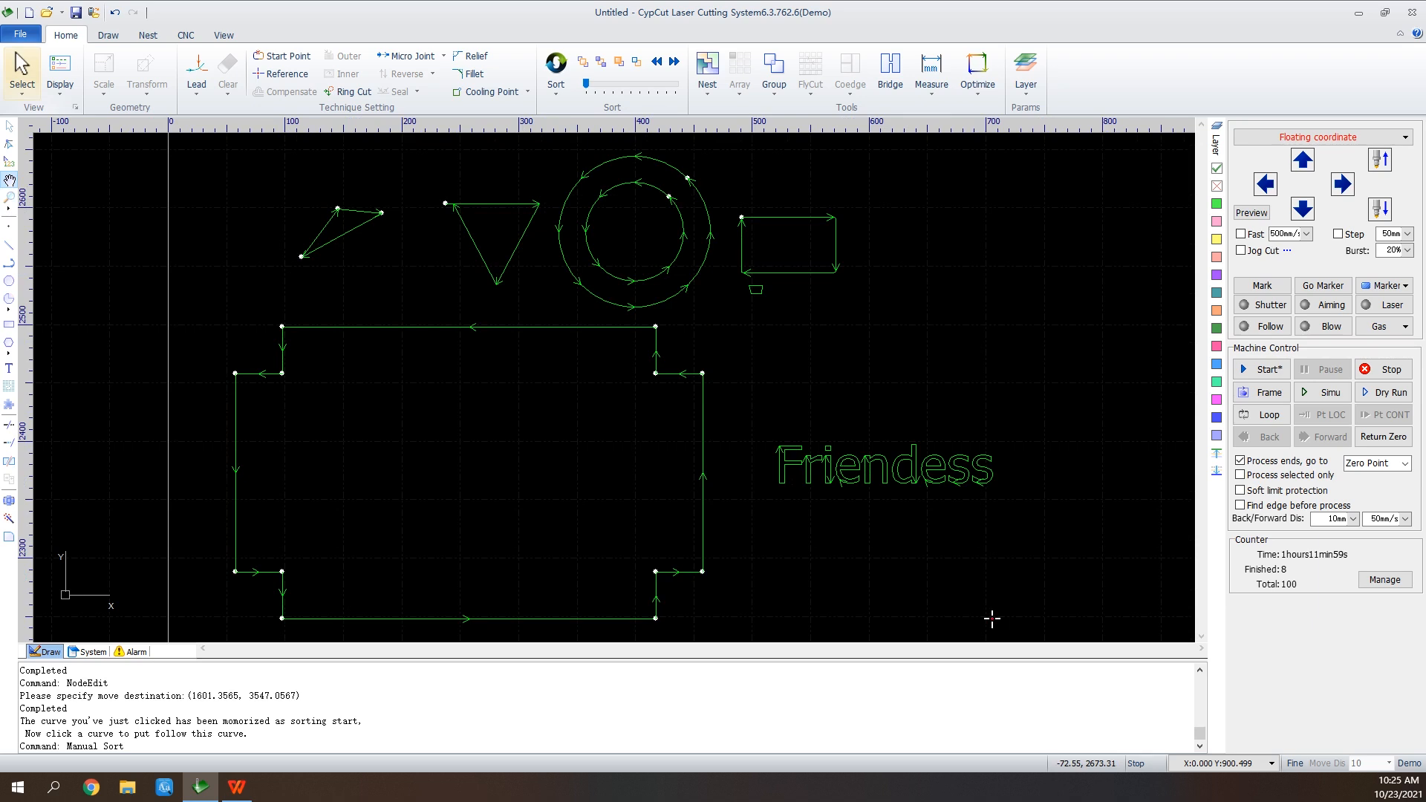
# Open the file eg7批量 without saving the changes to the current drawing
pyautogui.click(47, 12)
pyautogui.press('n')
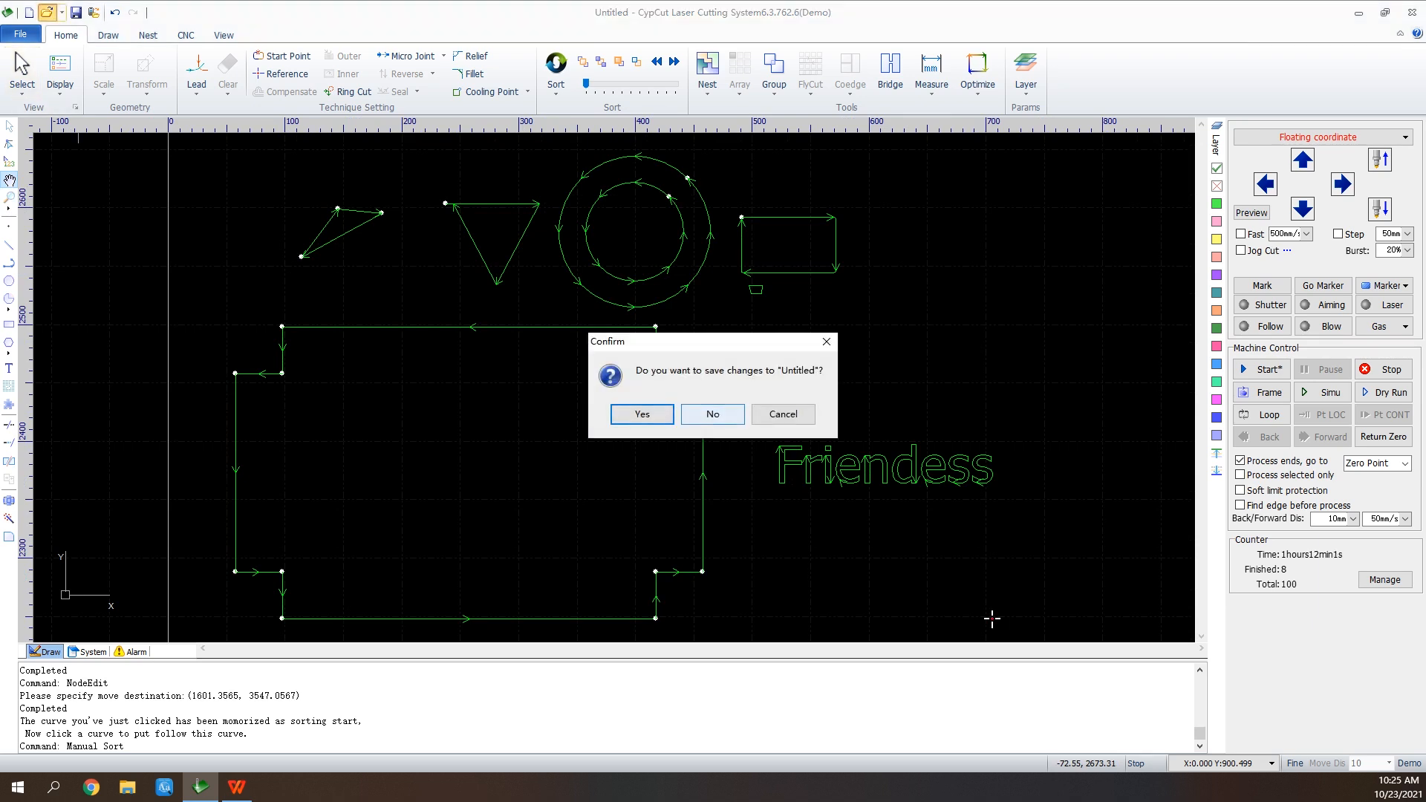
pyautogui.click(481, 391)
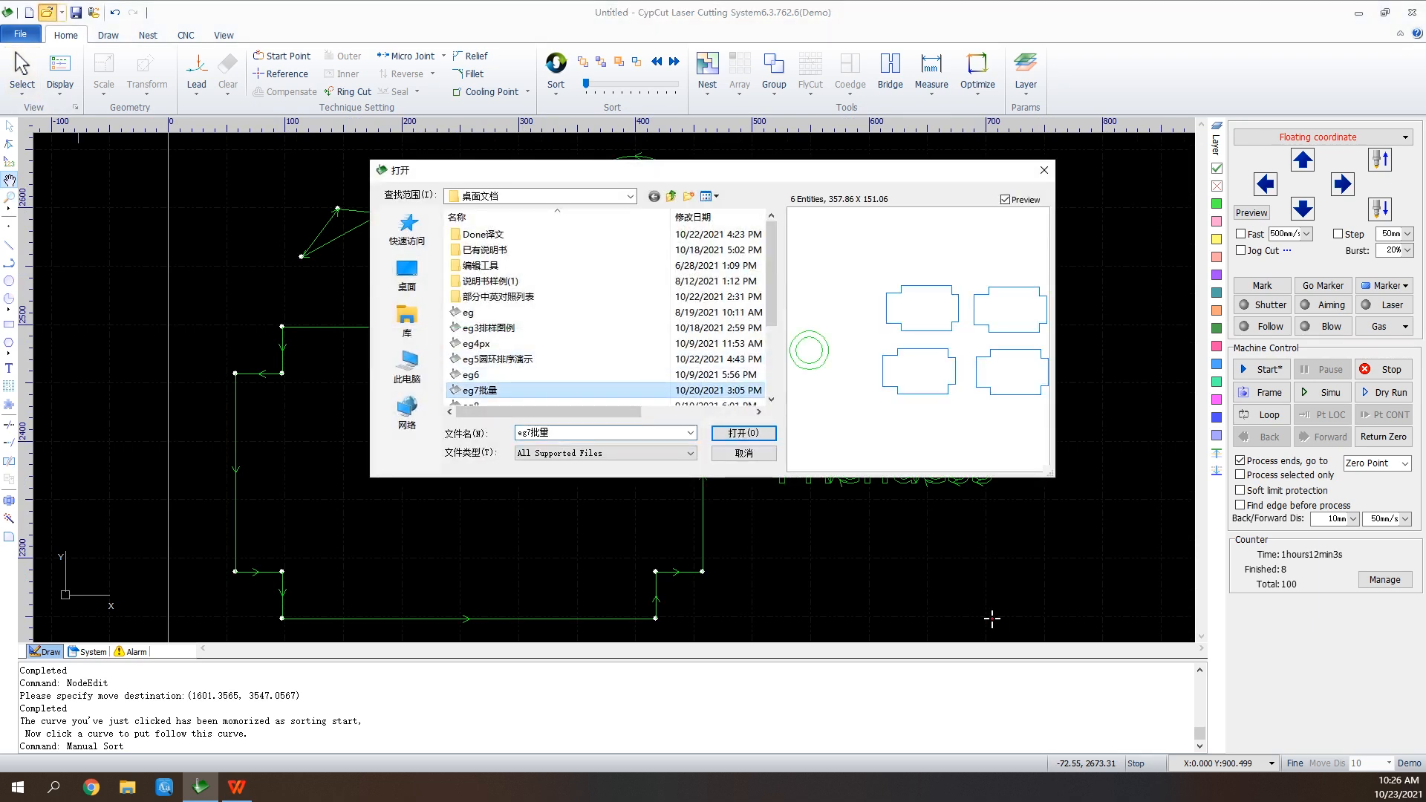
pyautogui.click(743, 433)
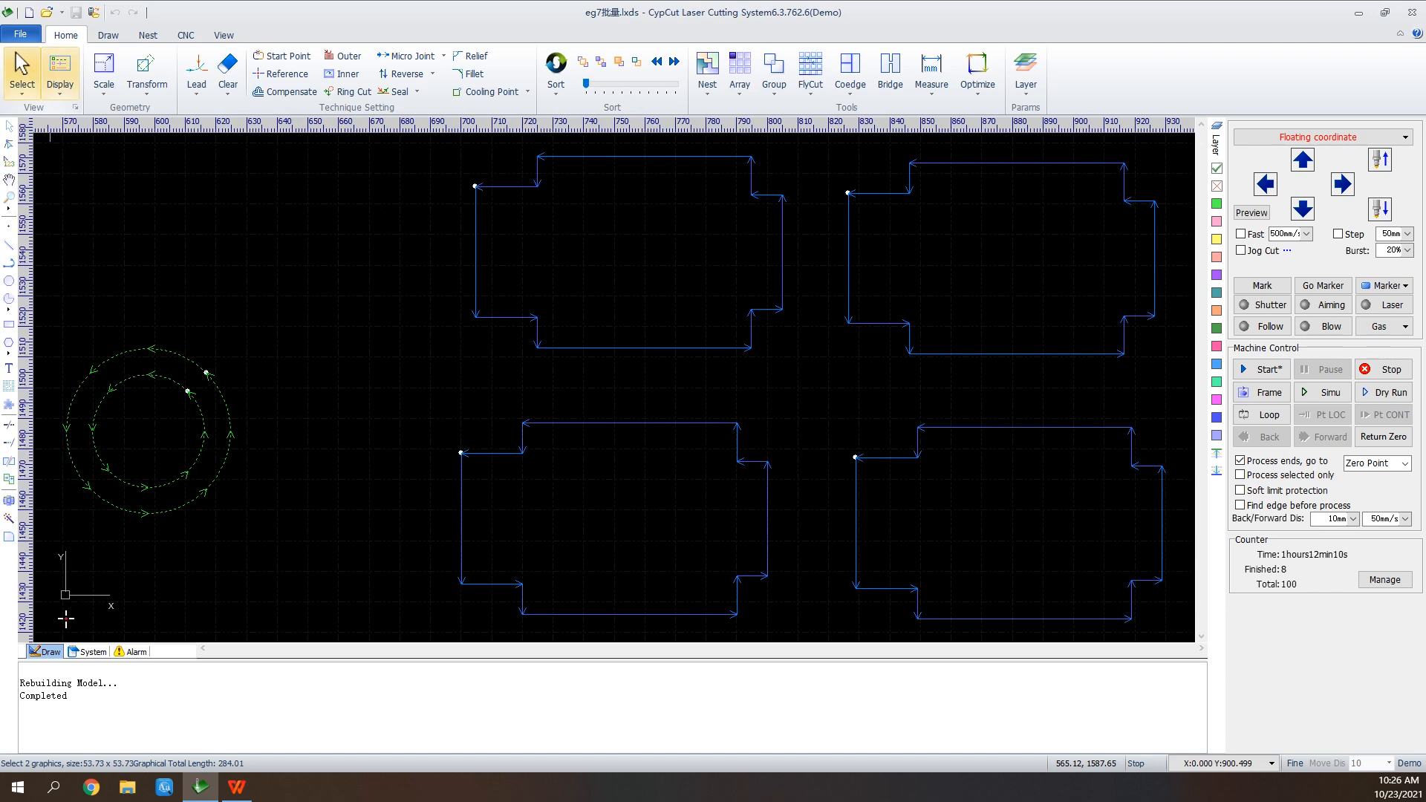
# Batch-modify the upper-left blue outline with a 20 mm line lead-in at 90° from the part tip, applying it to all identical outlines
pyautogui.click(22, 74)
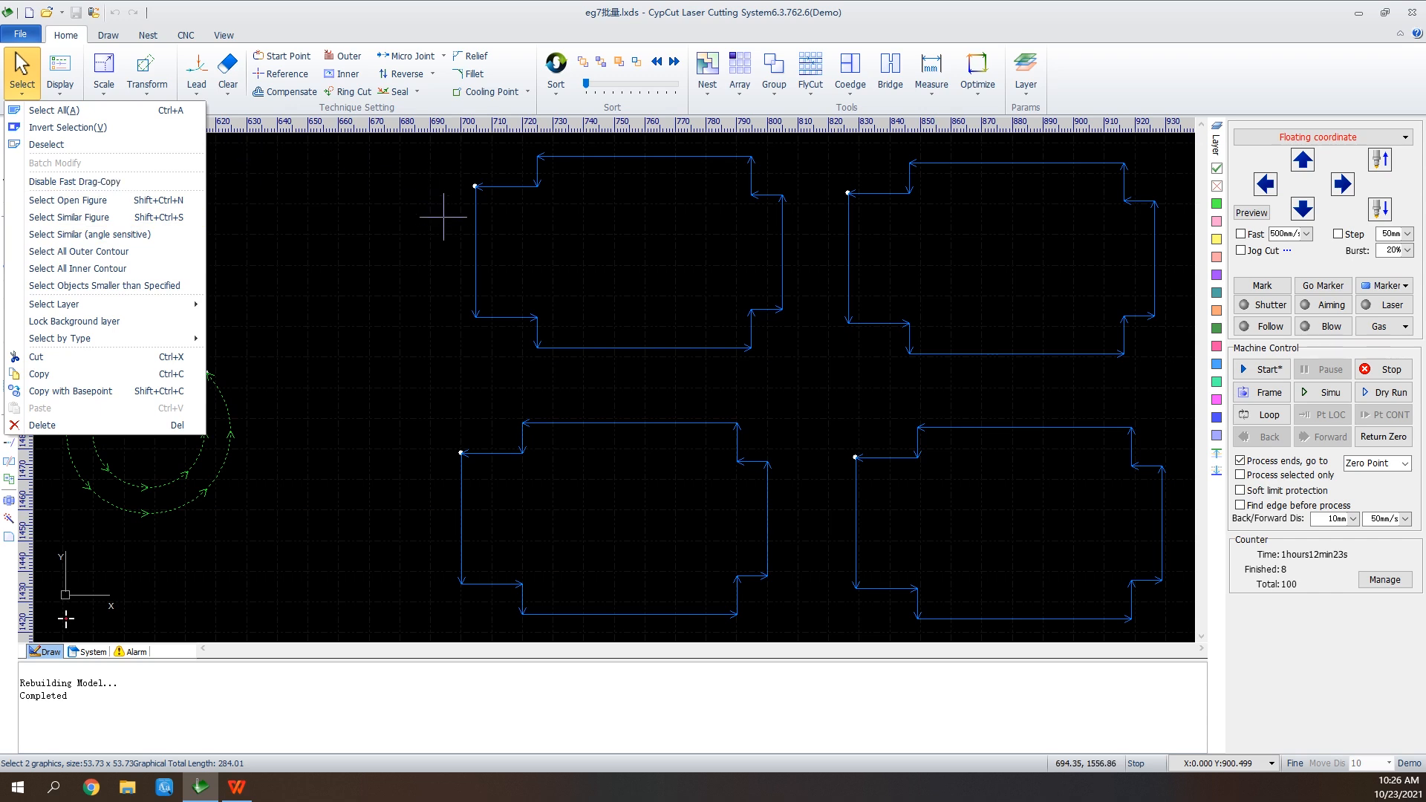
pyautogui.click(398, 256)
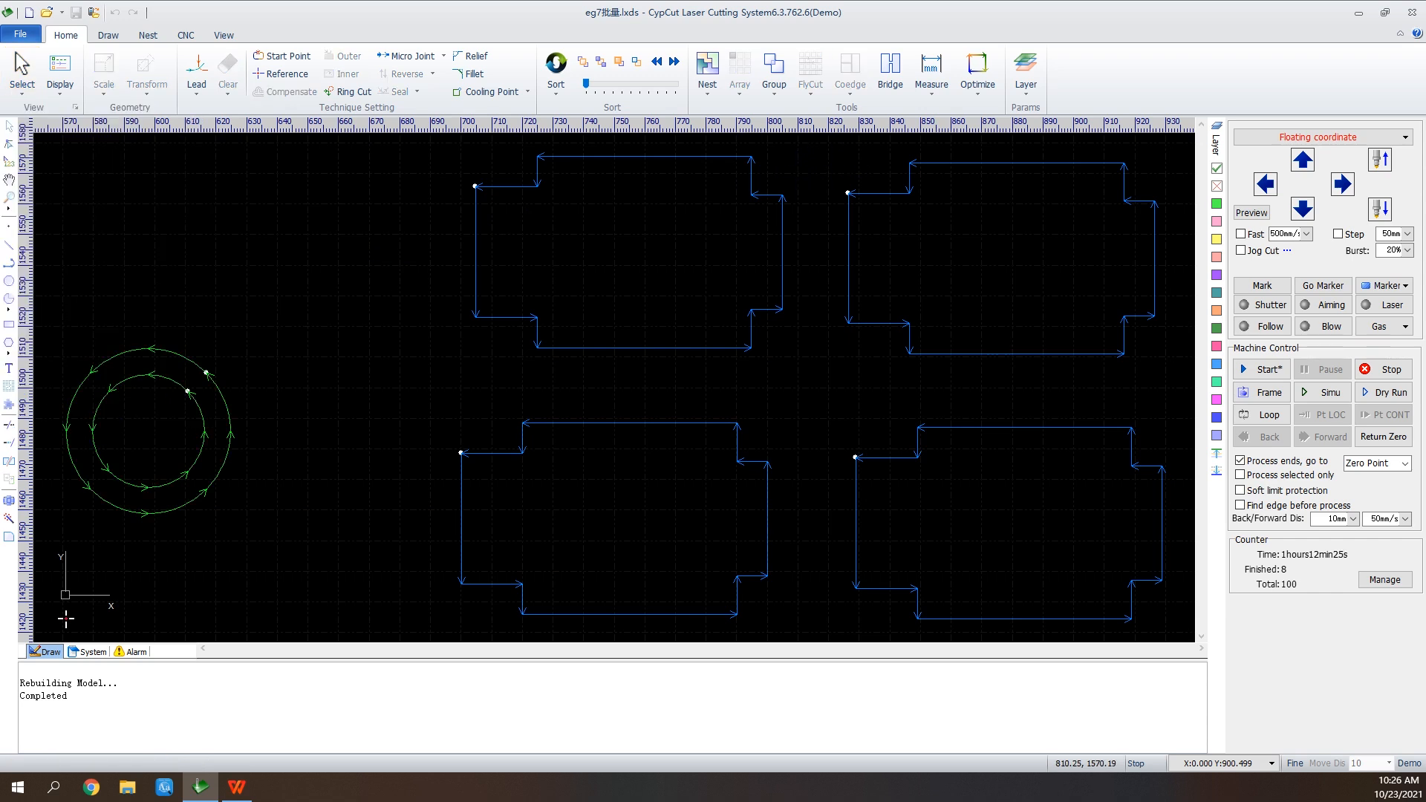
pyautogui.click(775, 197)
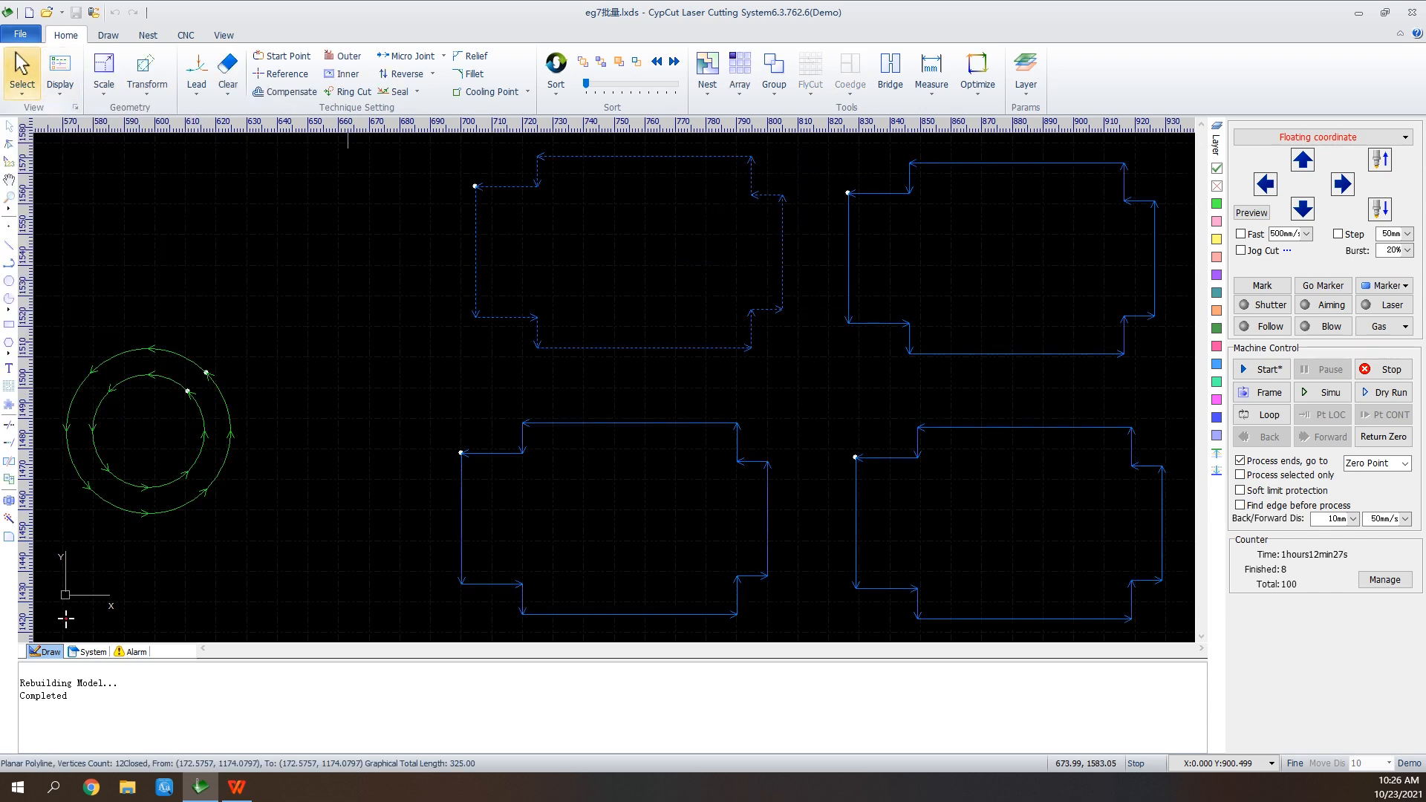
pyautogui.click(22, 78)
pyautogui.click(55, 163)
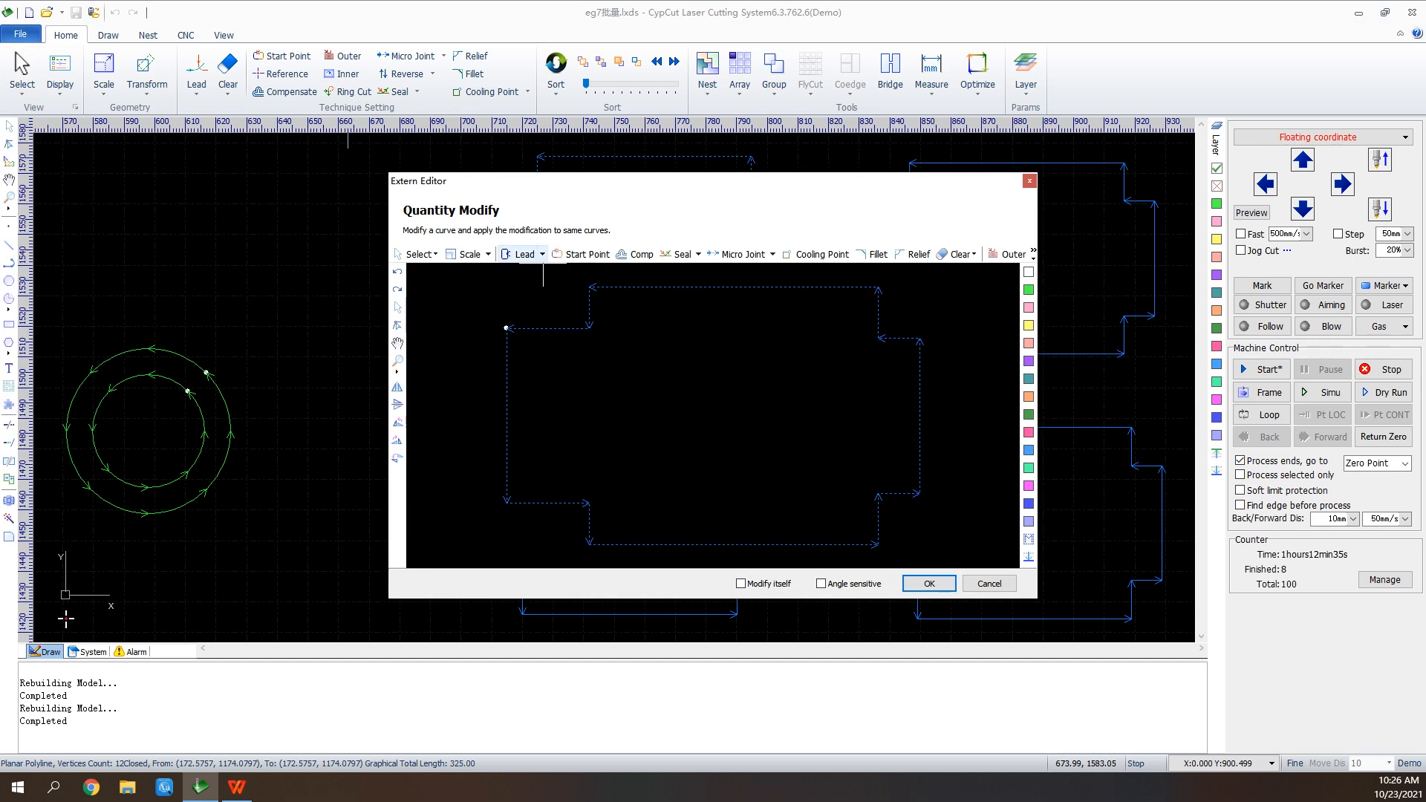
pyautogui.click(524, 254)
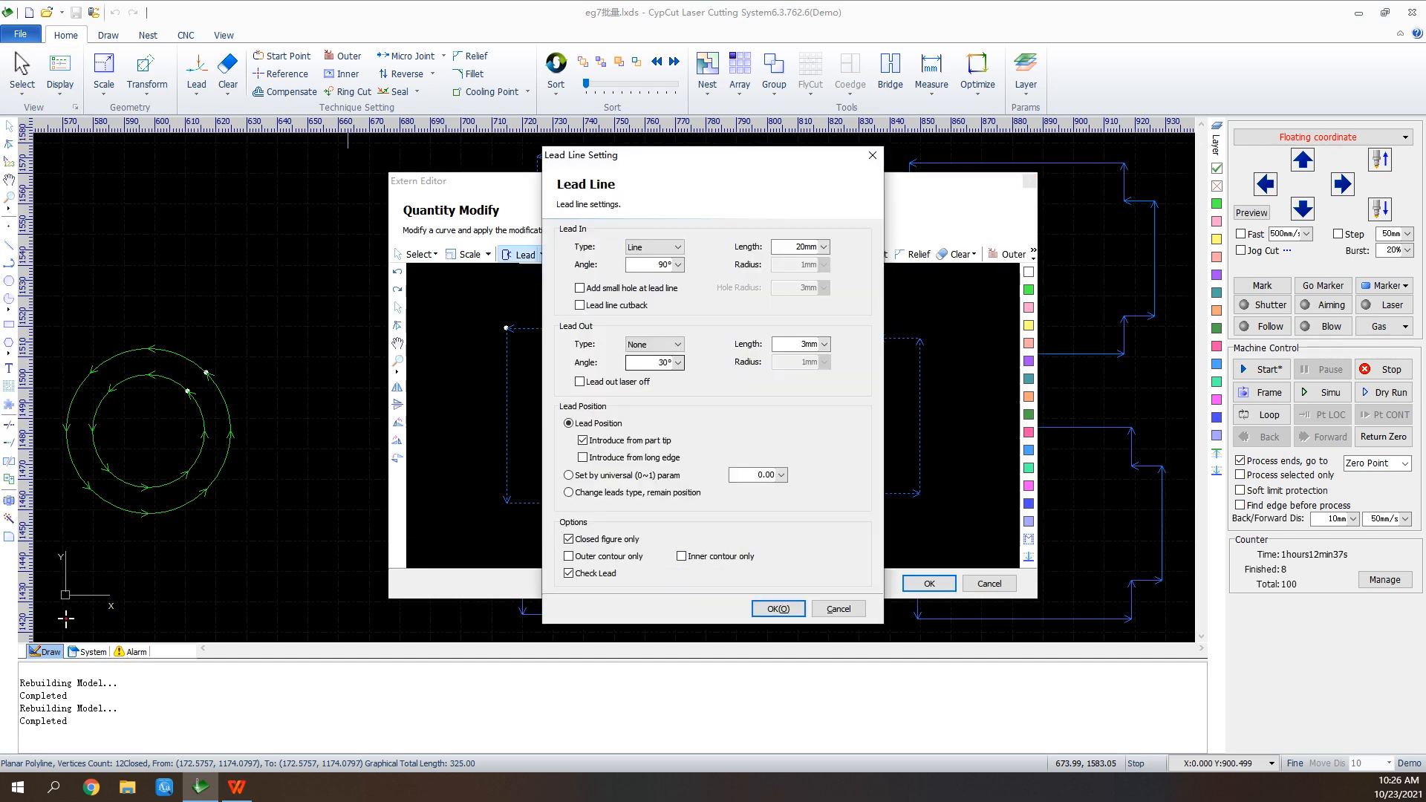
pyautogui.click(778, 608)
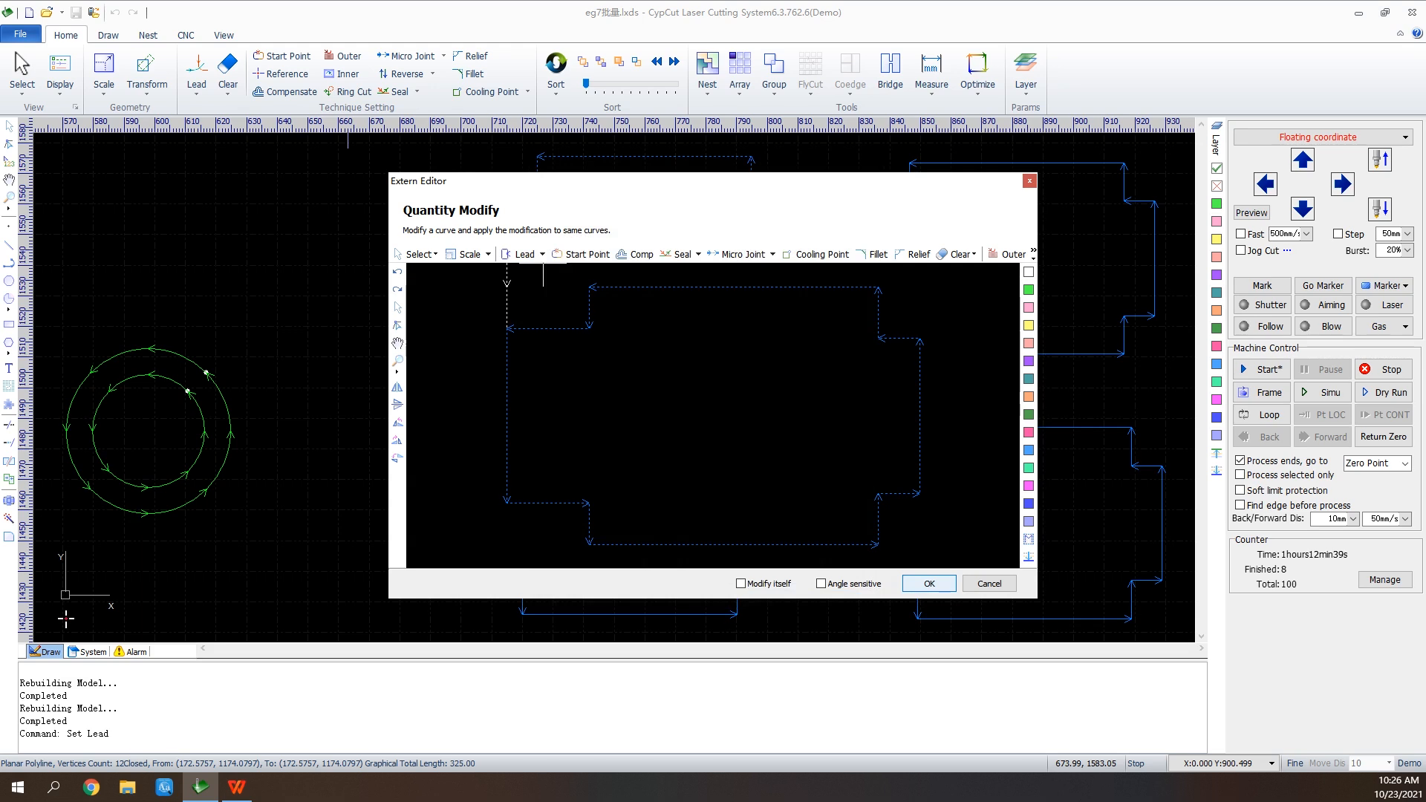
pyautogui.click(929, 584)
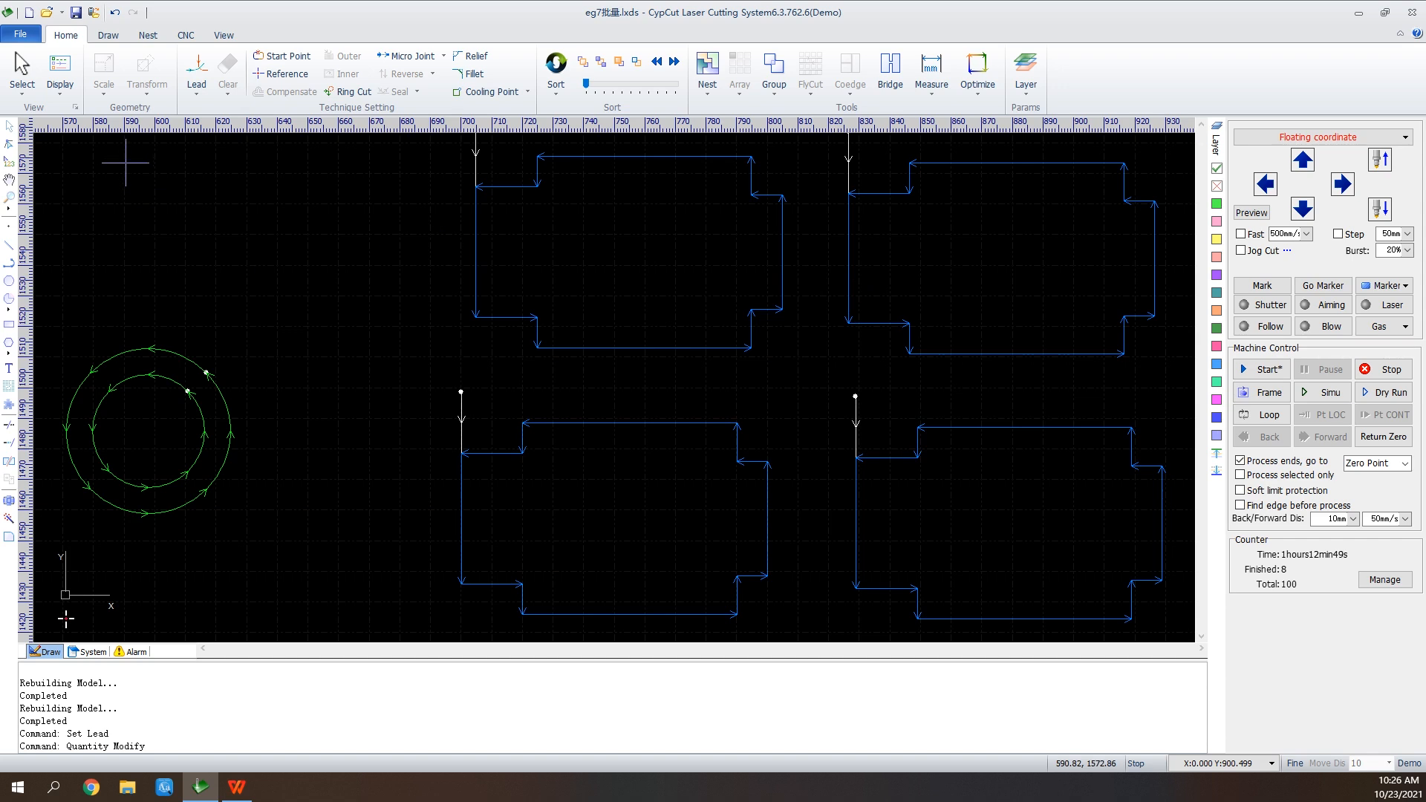
# Turn on Disable Fast Drag-Copy, select the upper-left blue outline, and turn the option off again
pyautogui.click(59, 74)
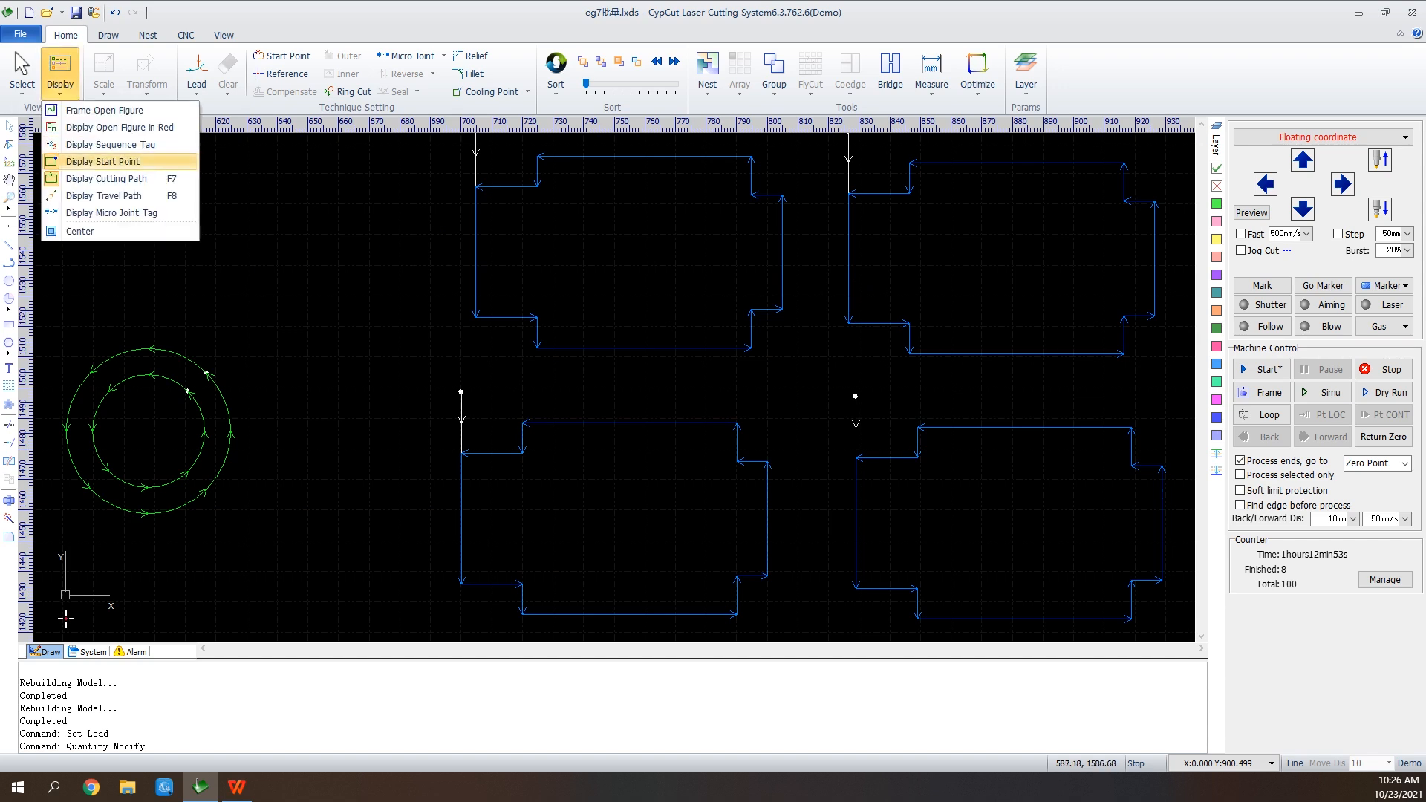
pyautogui.click(22, 74)
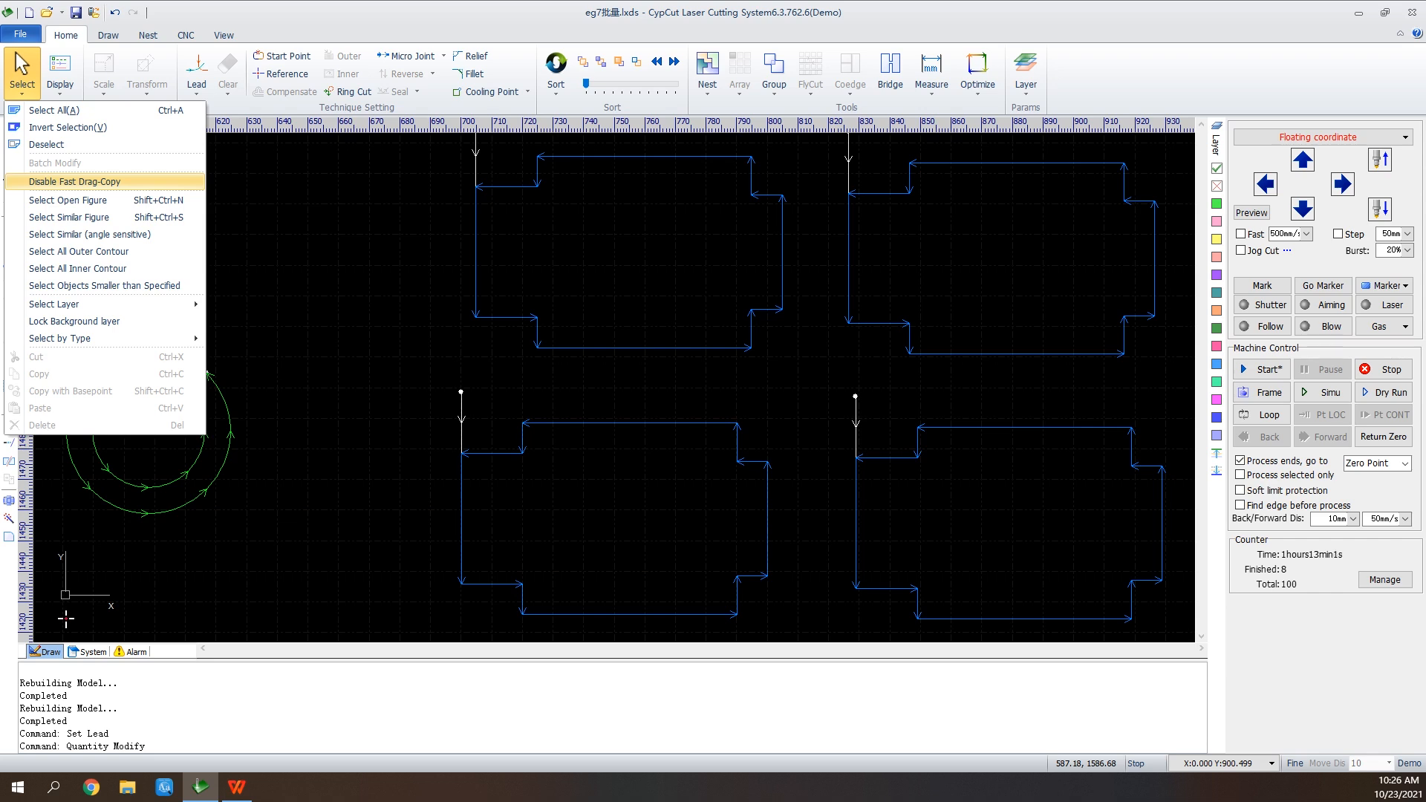
pyautogui.click(117, 182)
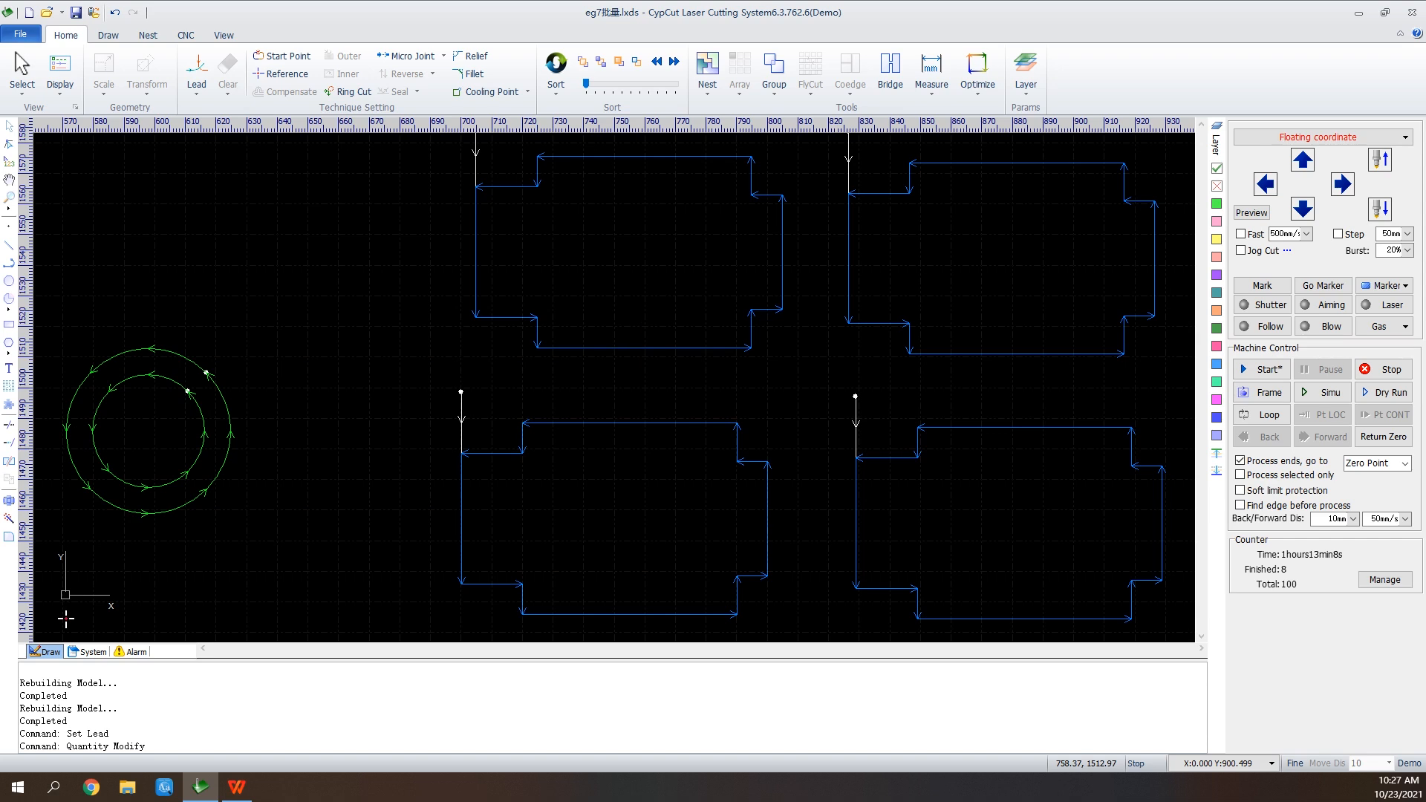
pyautogui.click(640, 348)
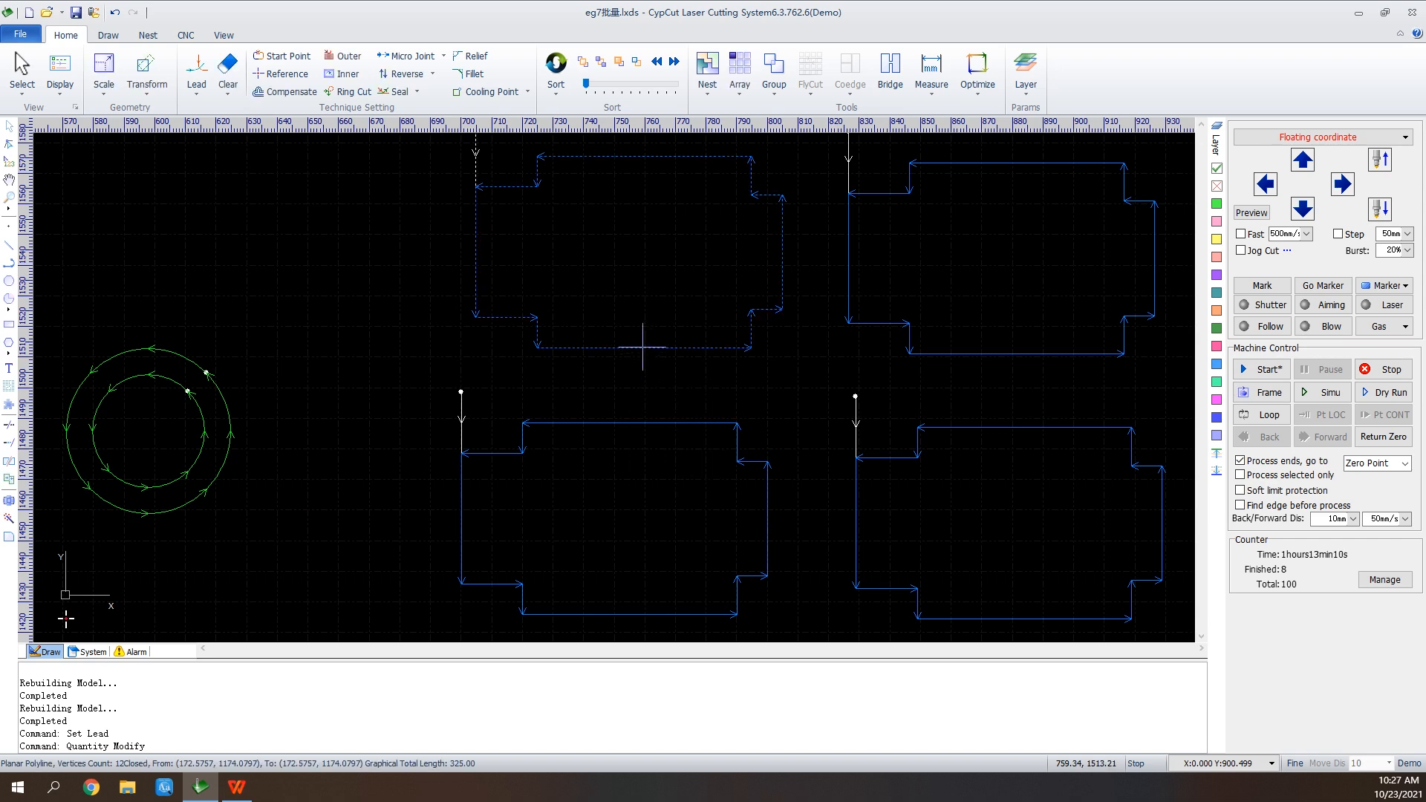
pyautogui.click(22, 78)
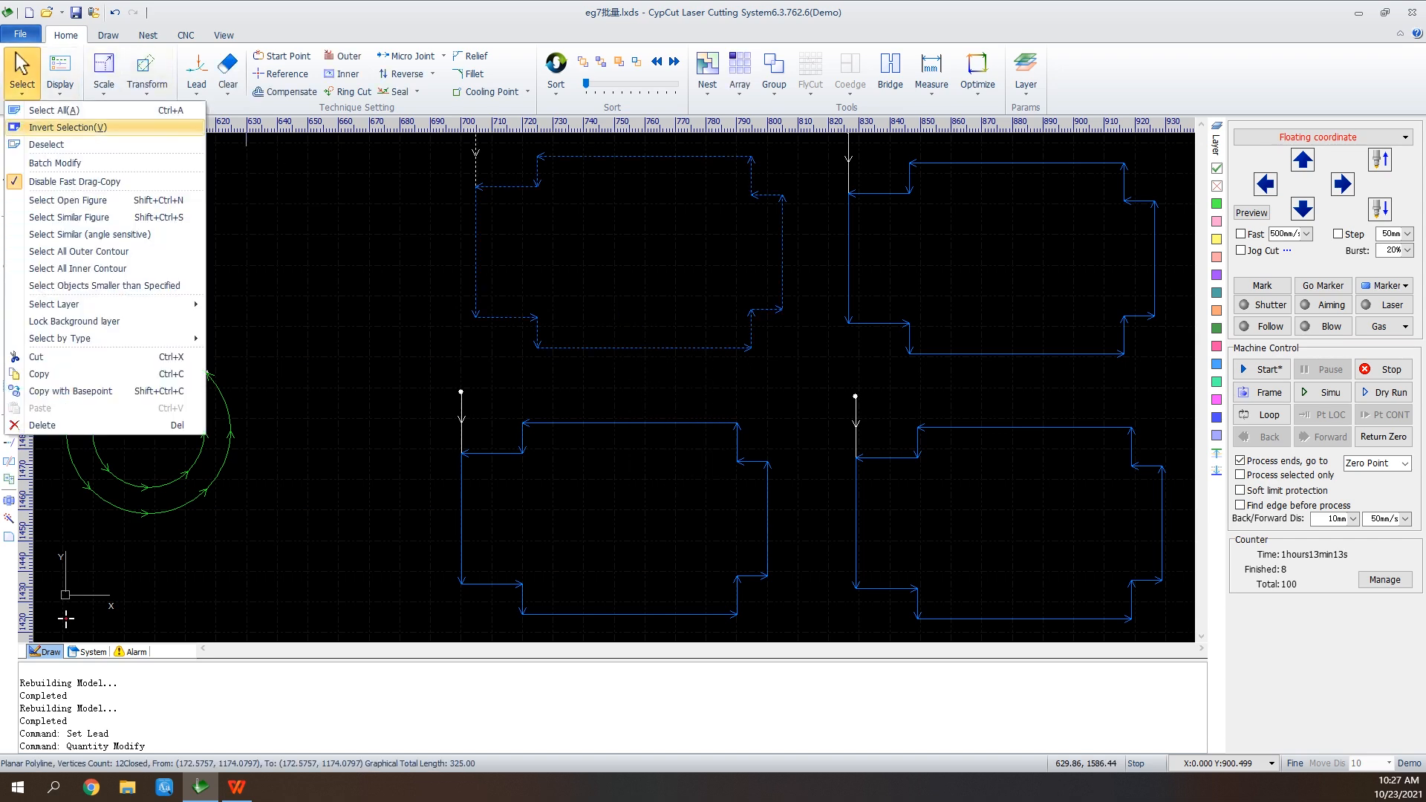
pyautogui.click(78, 181)
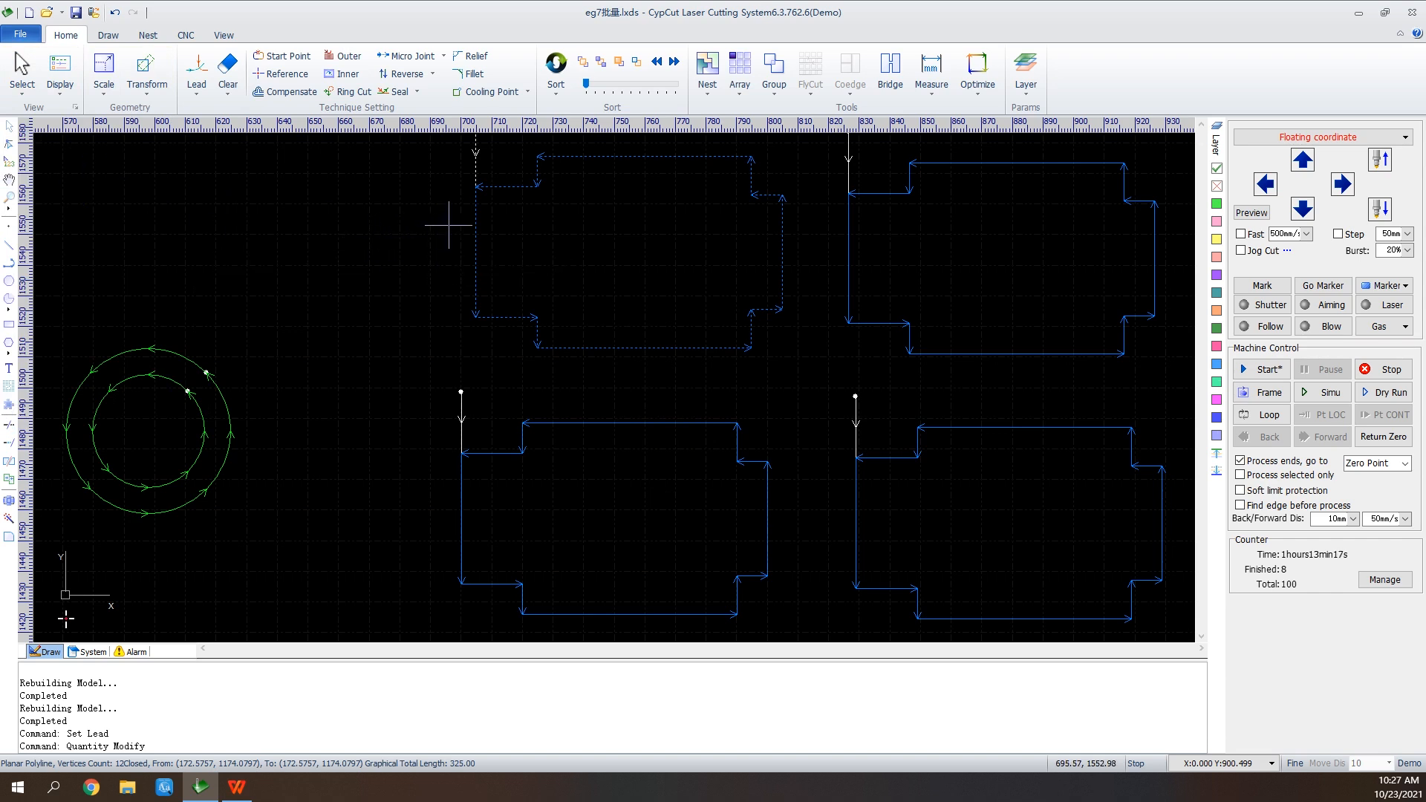
# Select all graphics on Layer10 and clear the selection
pyautogui.click(22, 72)
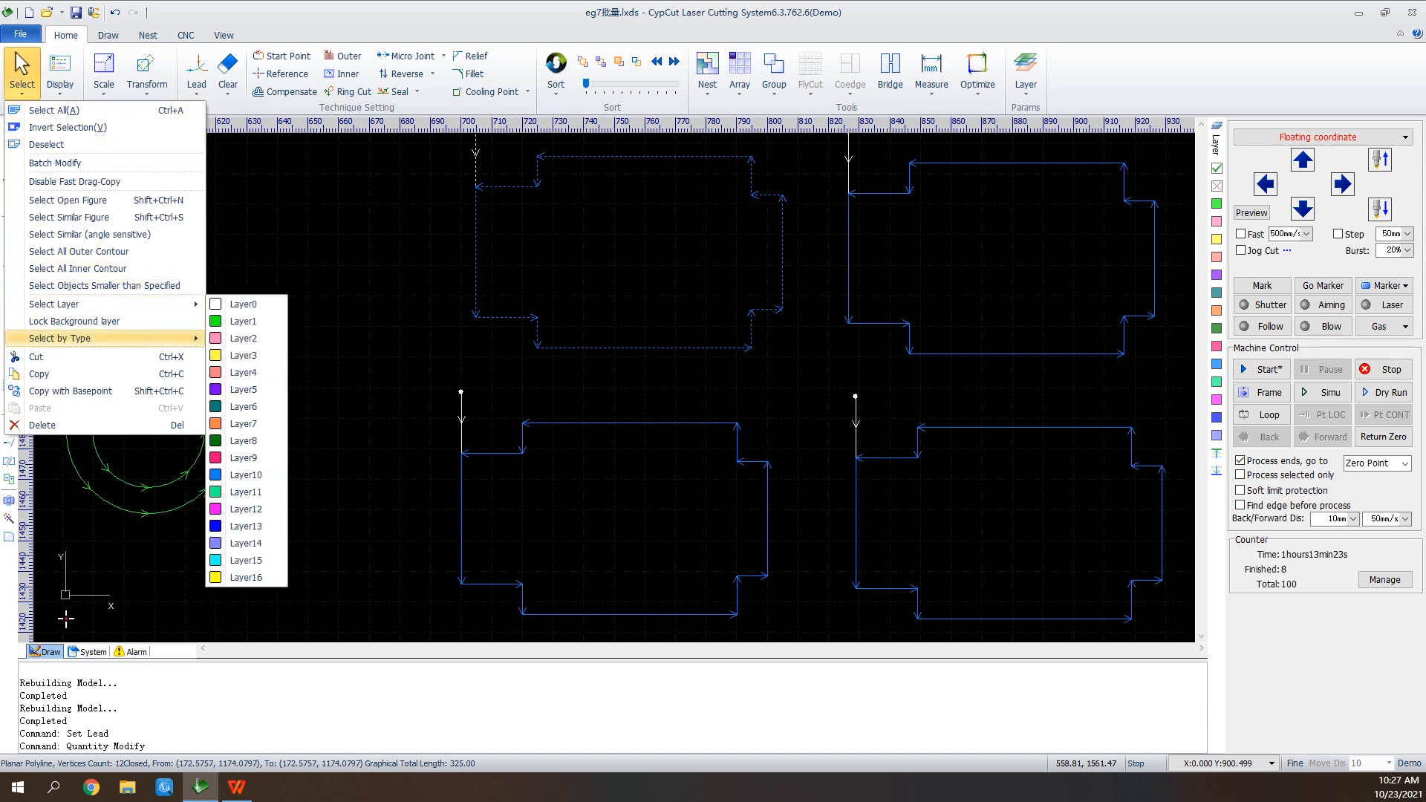
pyautogui.moveTo(104, 305)
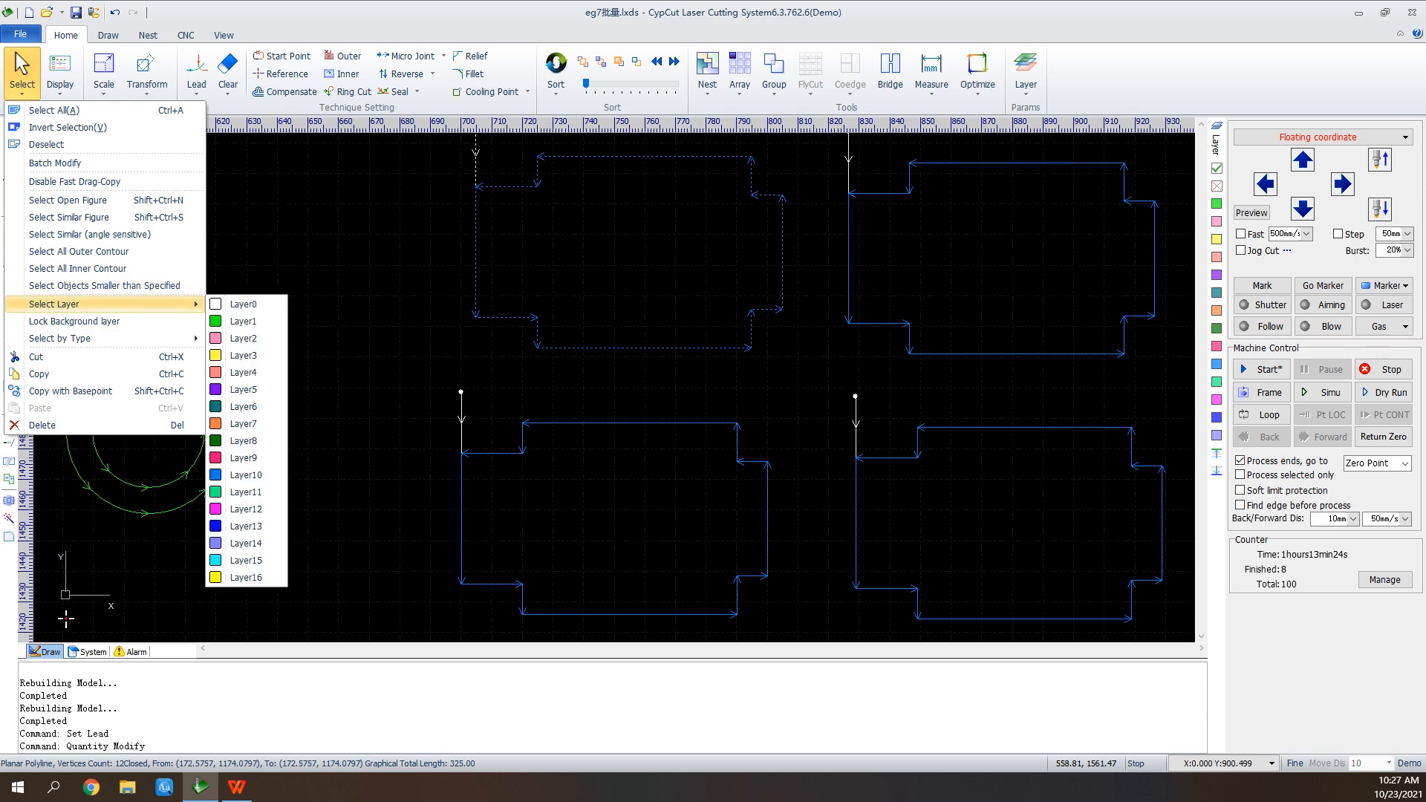
pyautogui.click(245, 474)
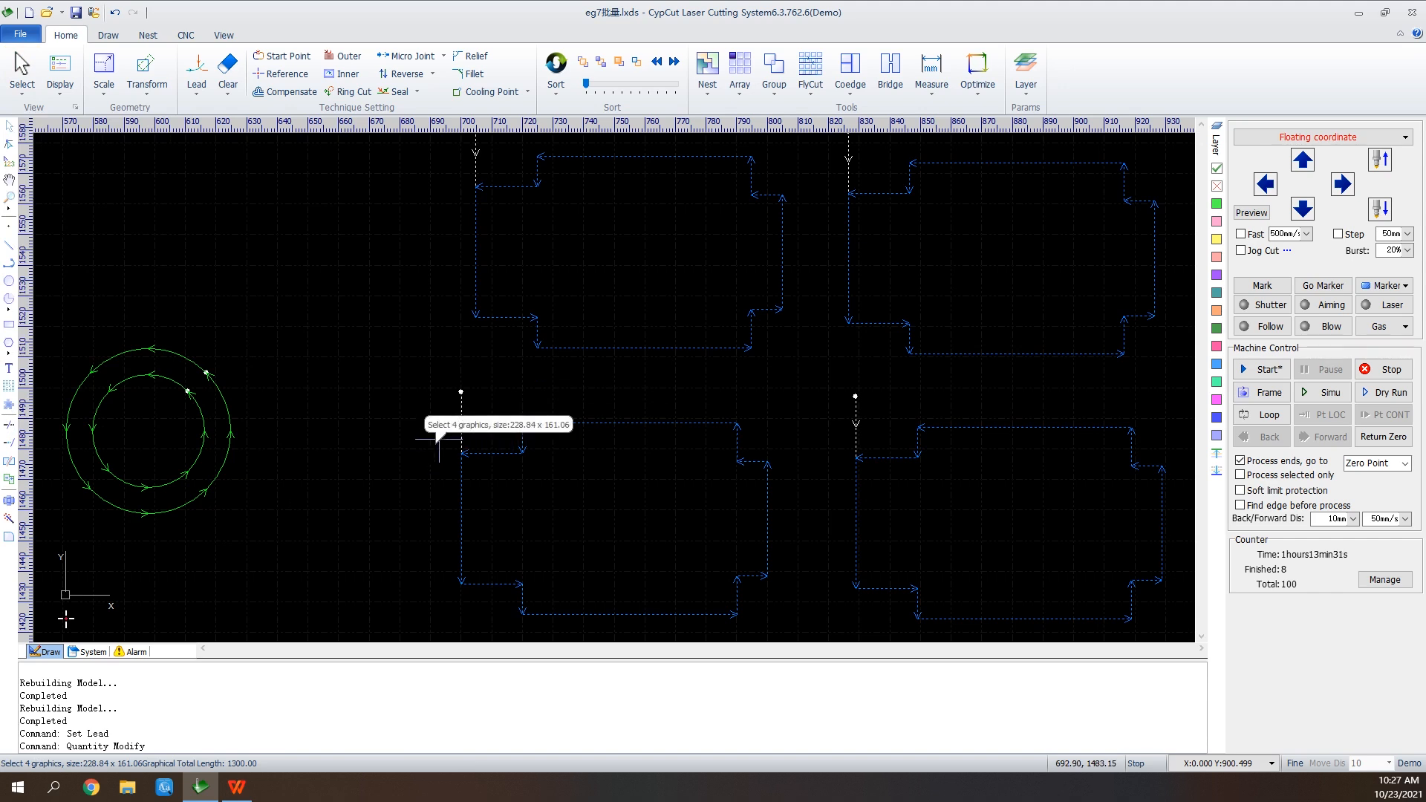
pyautogui.scroll(-2, 439, 438)
pyautogui.click(430, 215)
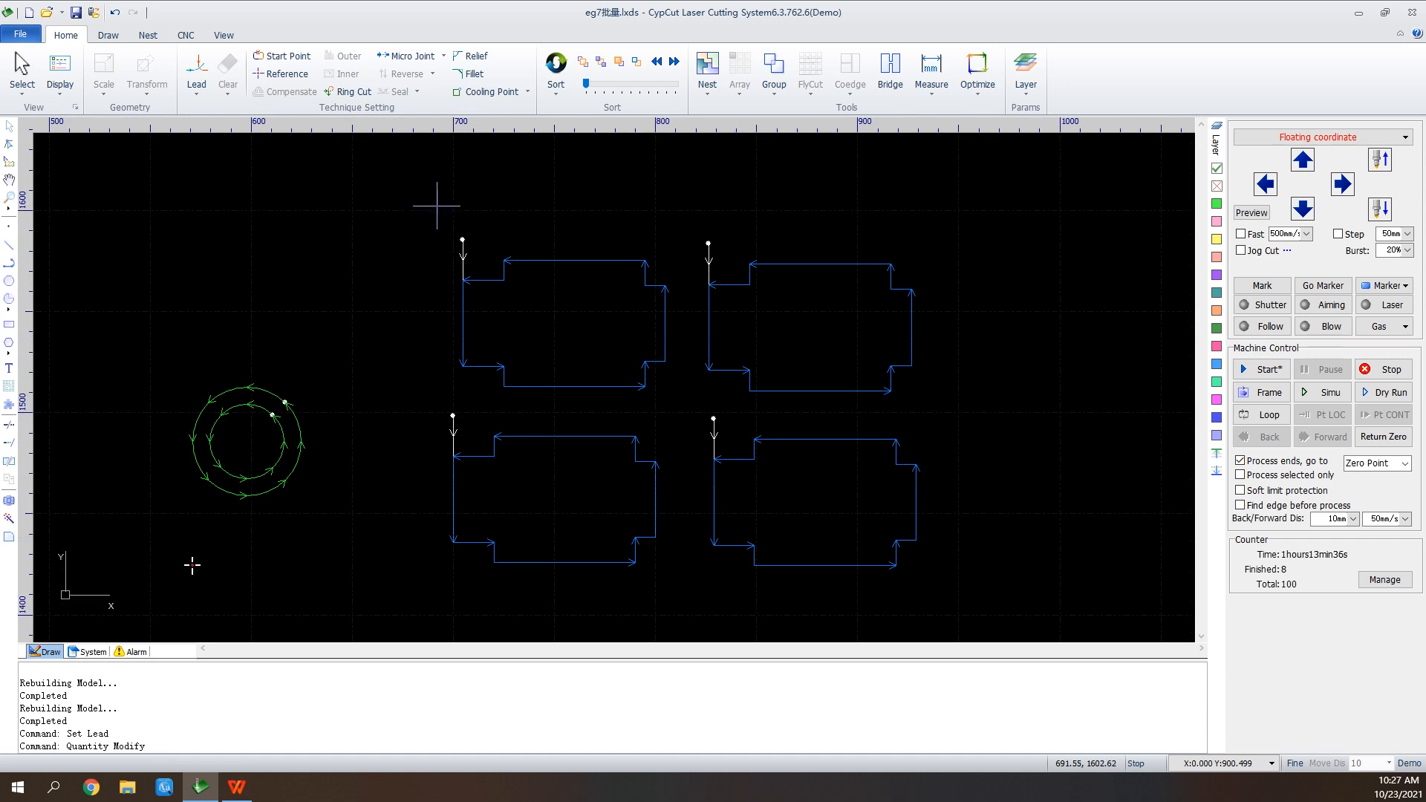
# Select the upper-left blue outline with a window that fully encloses it, and clear the selection
pyautogui.moveTo(434, 217); pyautogui.dragTo(686, 407)
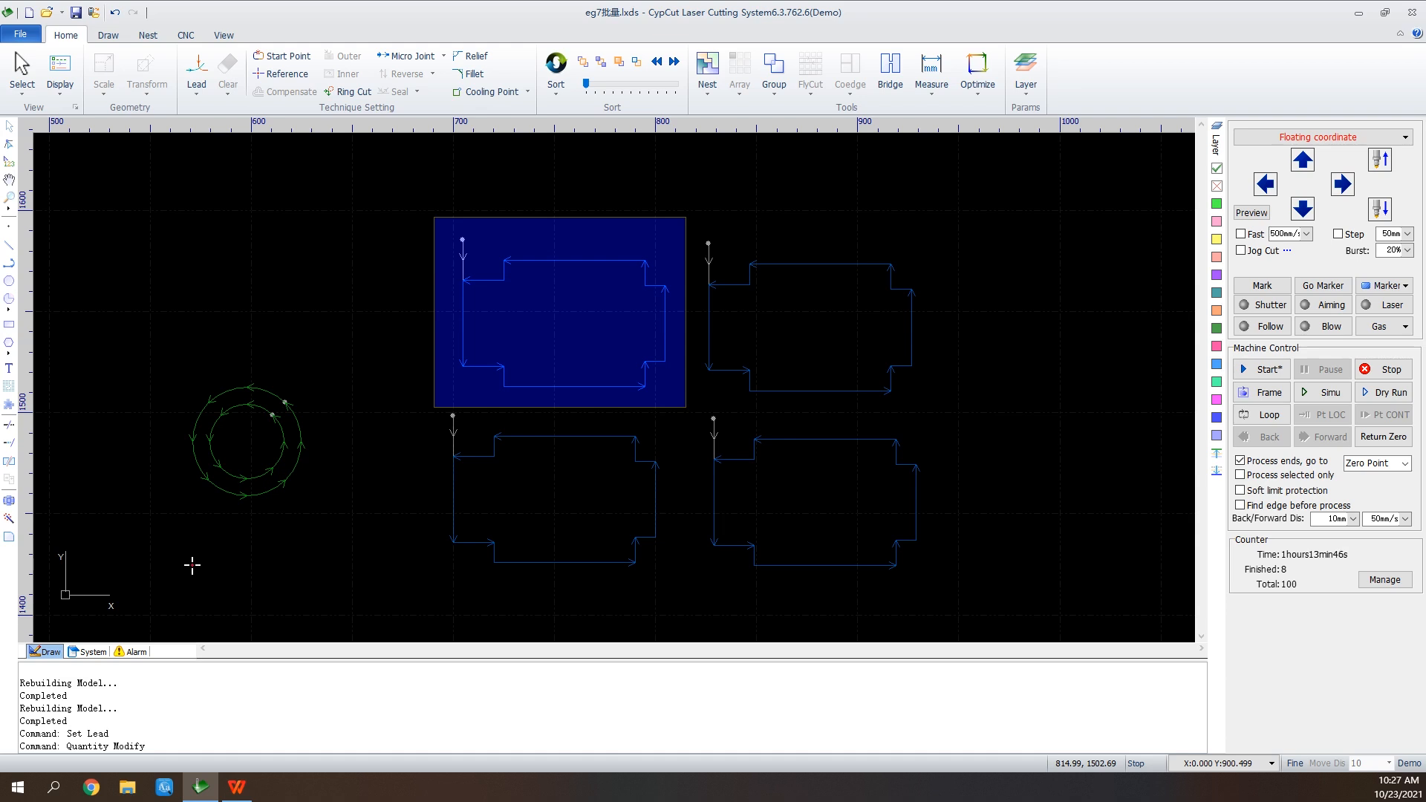
pyautogui.moveTo(686, 407); pyautogui.dragTo(684, 407)
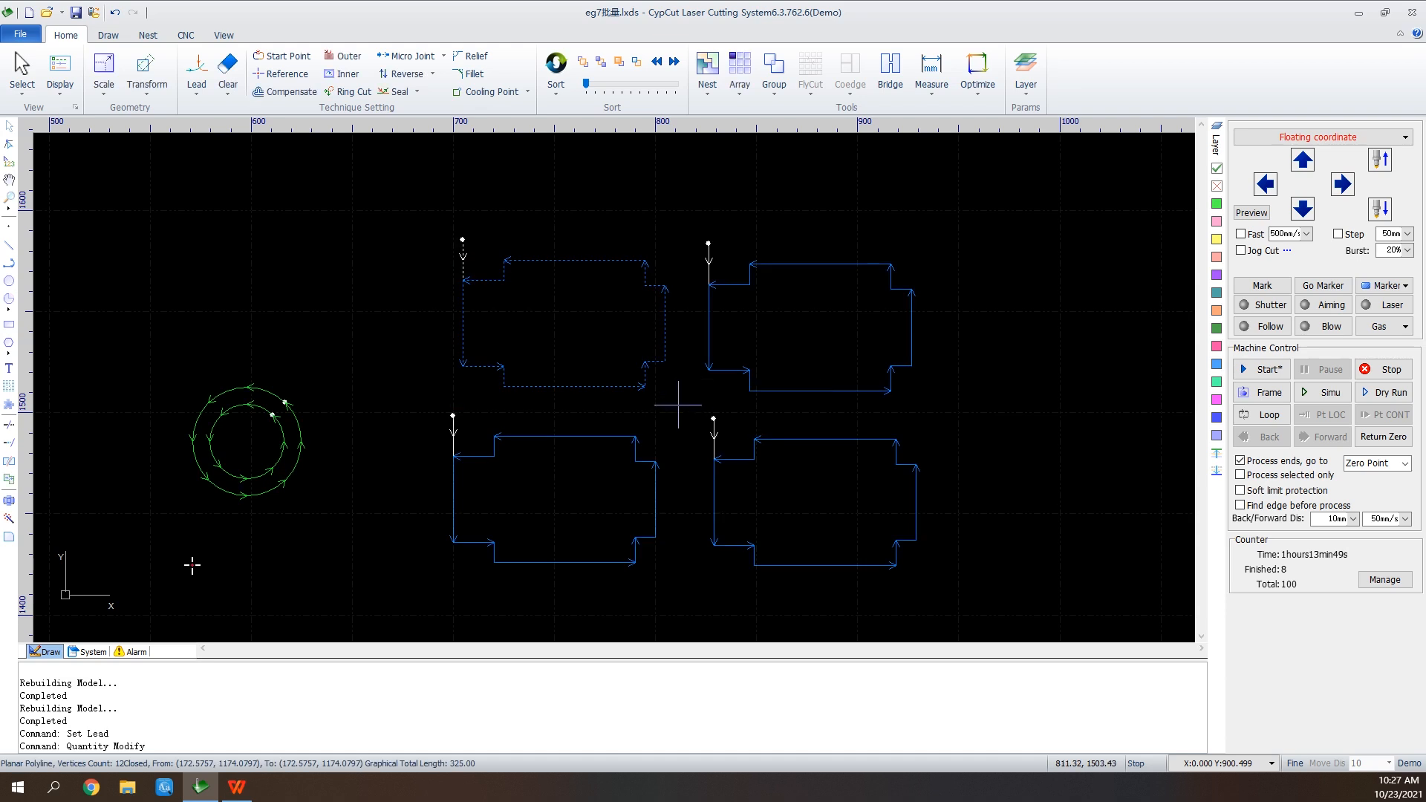
pyautogui.click(678, 405)
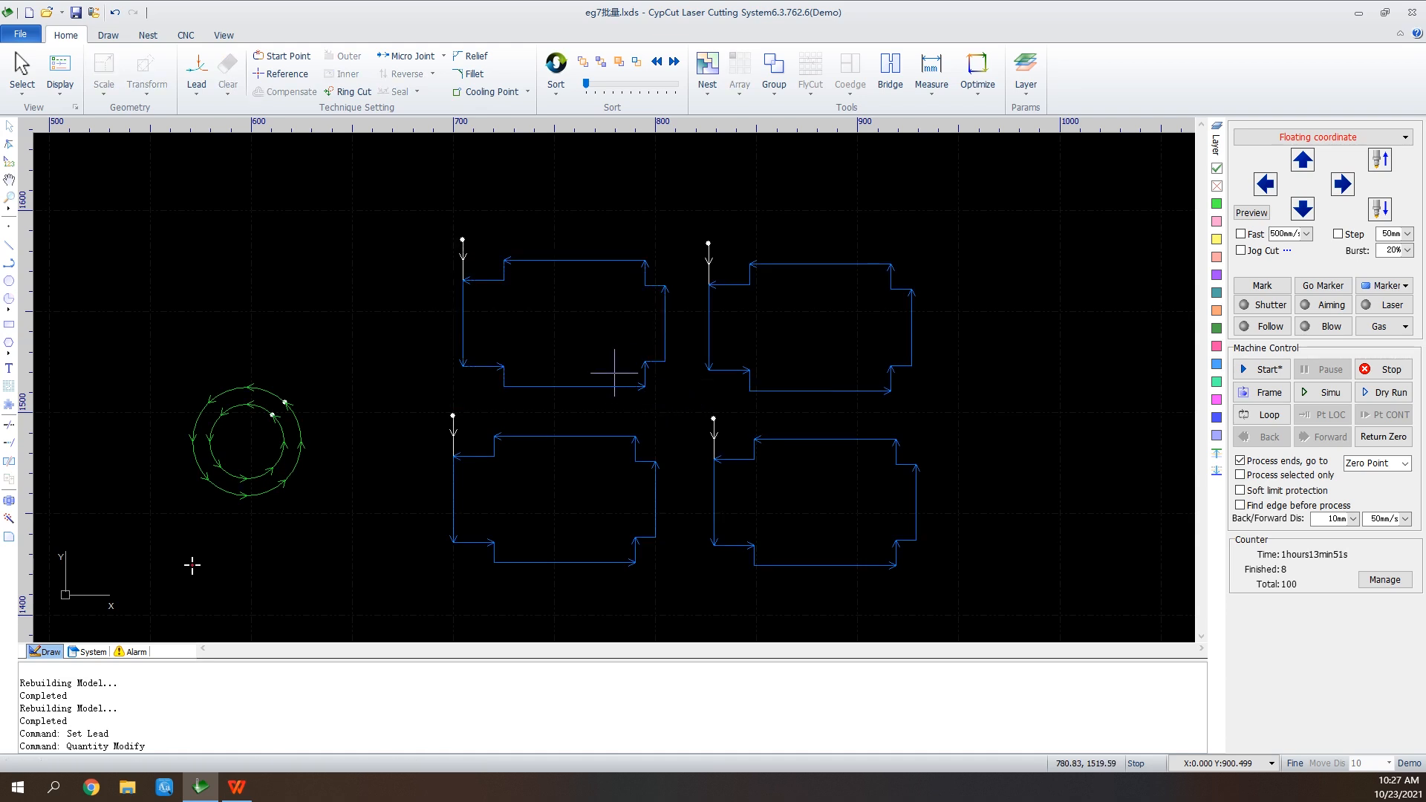
# Select the upper-left blue outline with a crossing window over its right-hand part, and clear the selection
pyautogui.moveTo(665, 250); pyautogui.dragTo(566, 367)
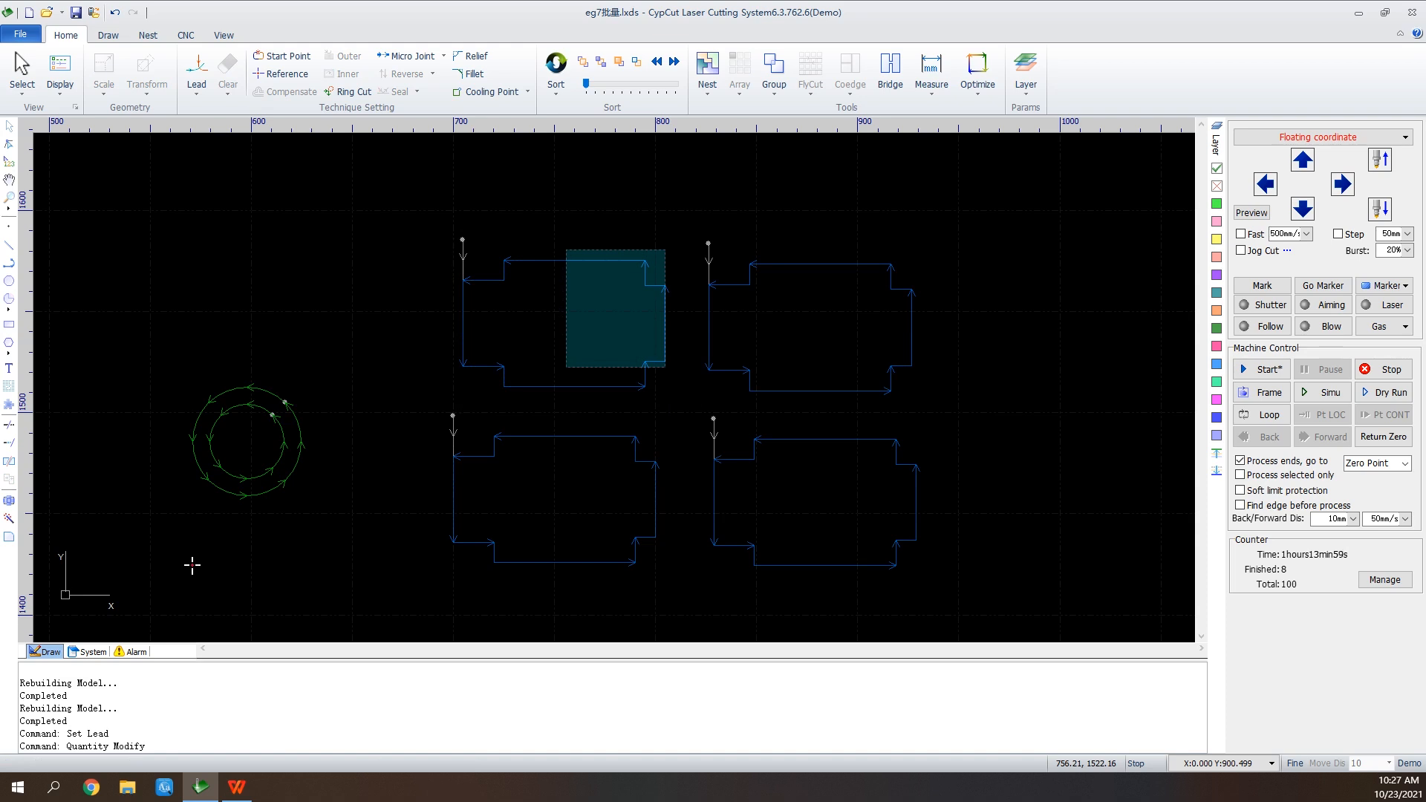
pyautogui.moveTo(566, 368); pyautogui.dragTo(567, 366)
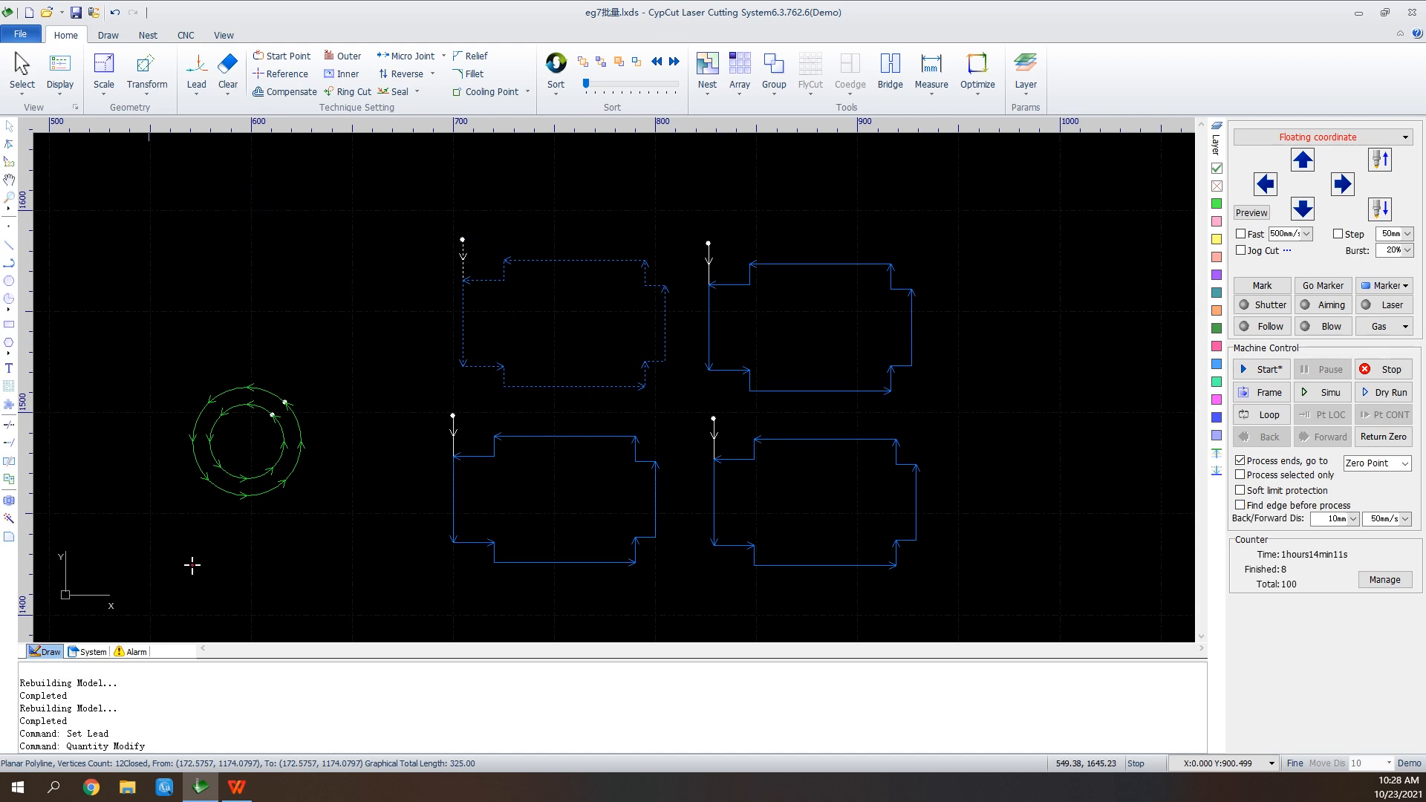
pyautogui.click(60, 74)
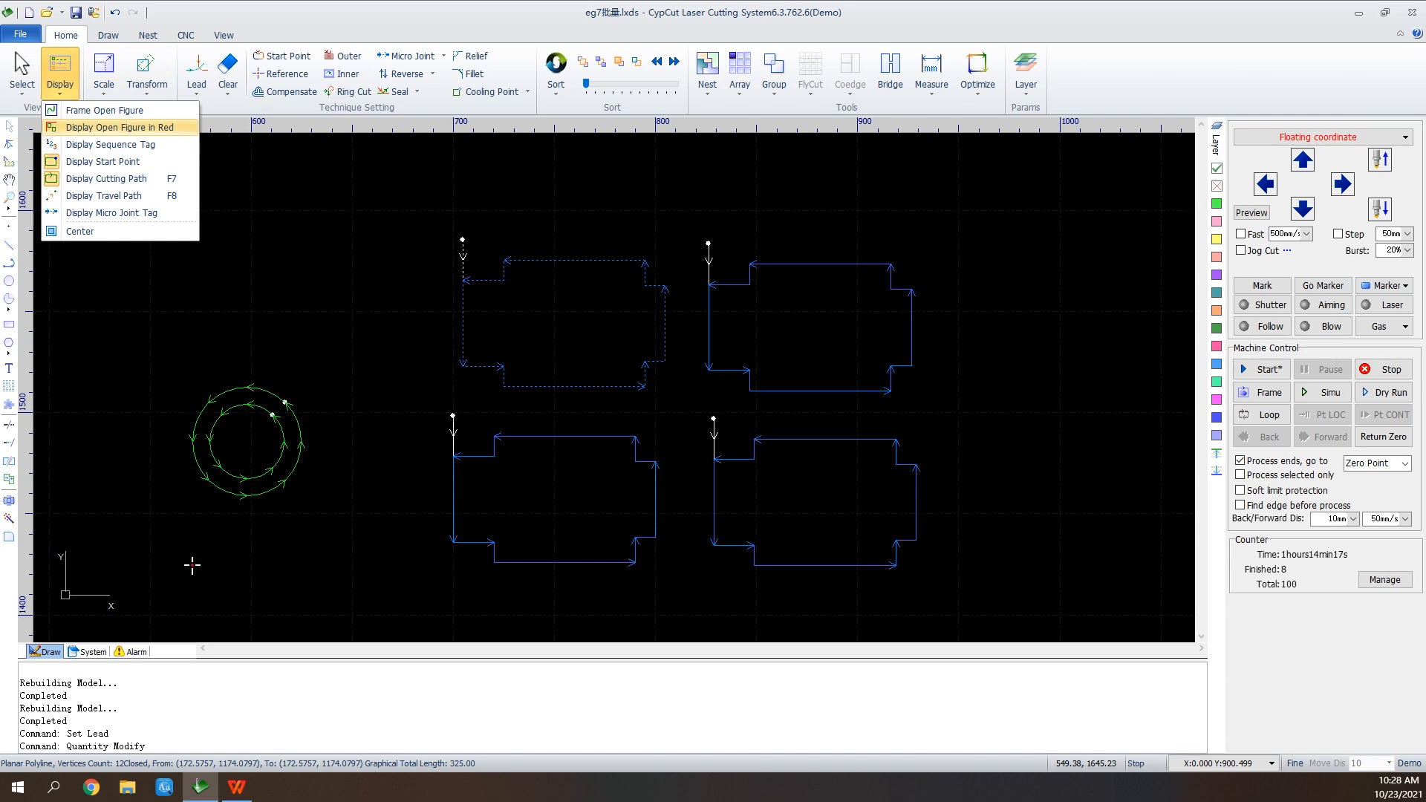
pyautogui.click(350, 303)
# Draw an open four-segment polyline above the green circles, leaving a gap between its start and end points
pyautogui.click(9, 263)
pyautogui.click(221, 199)
pyautogui.click(352, 210)
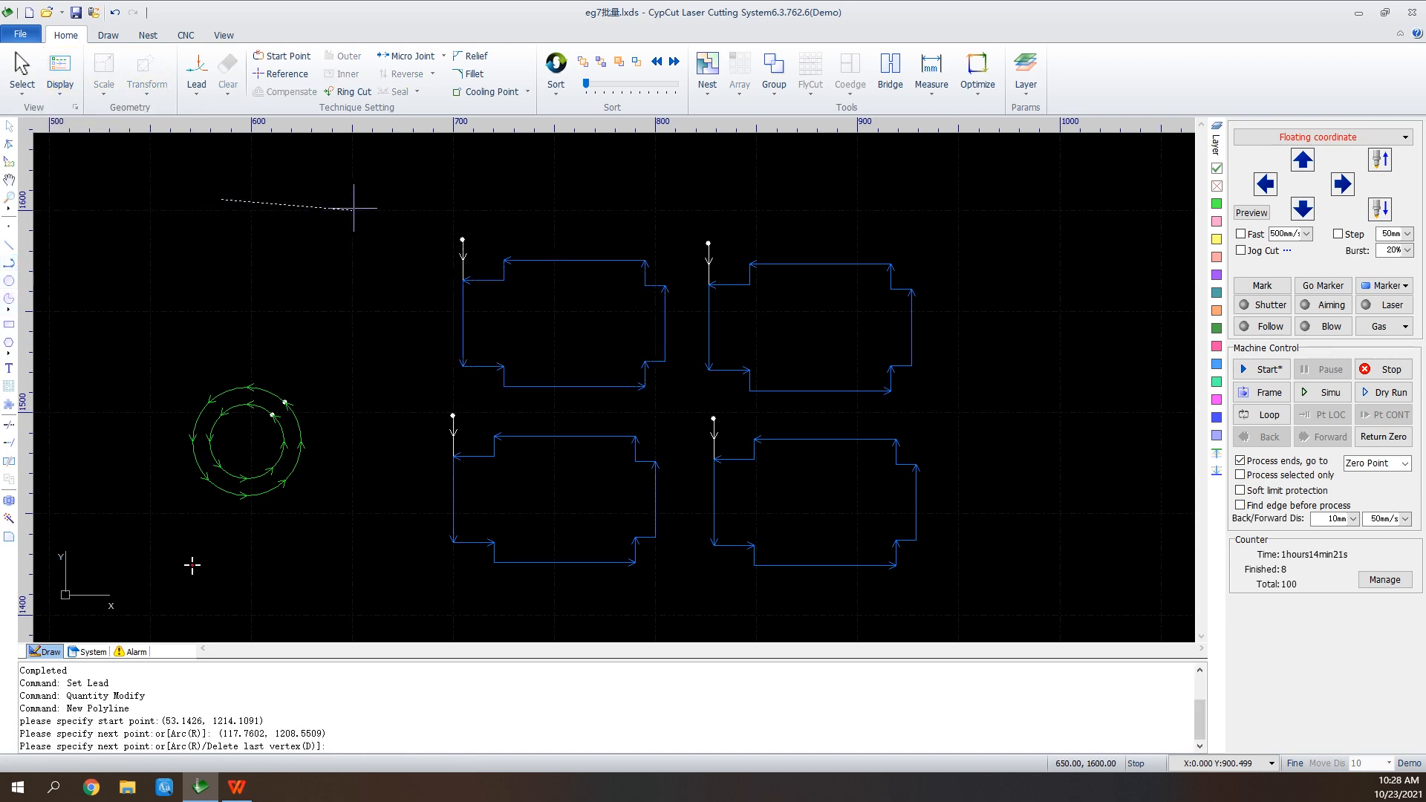
pyautogui.click(347, 316)
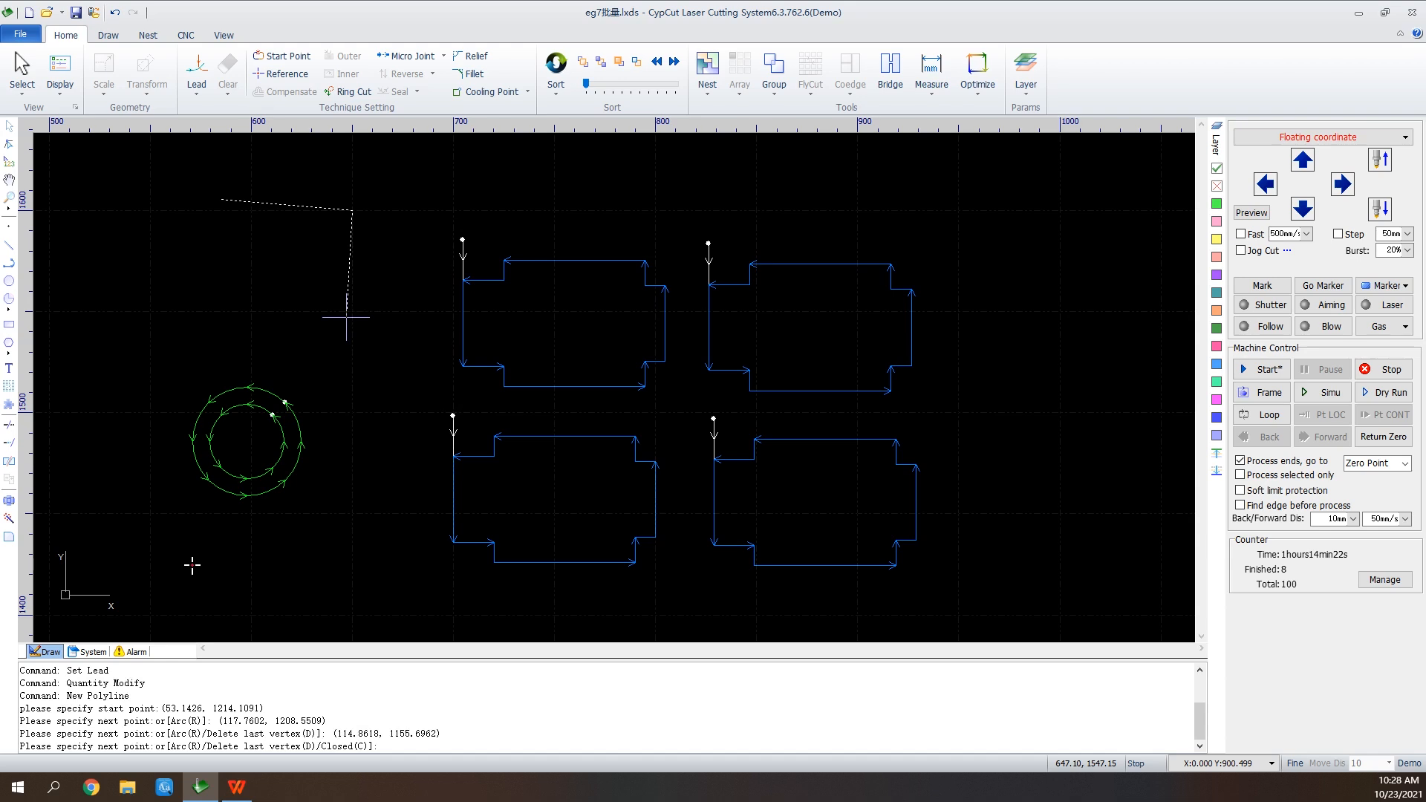
pyautogui.click(233, 301)
pyautogui.click(233, 221)
pyautogui.rightClick(232, 220)
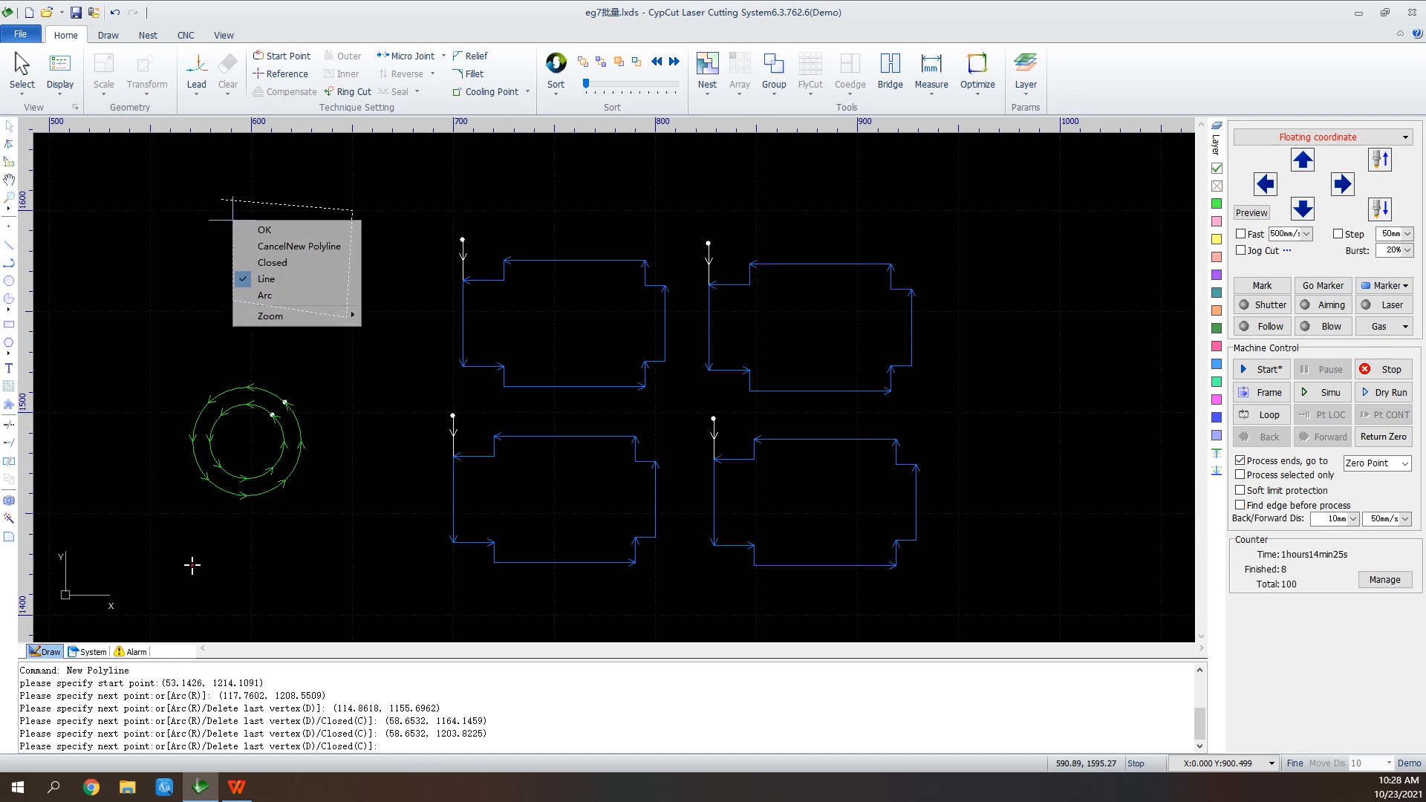
pyautogui.click(299, 245)
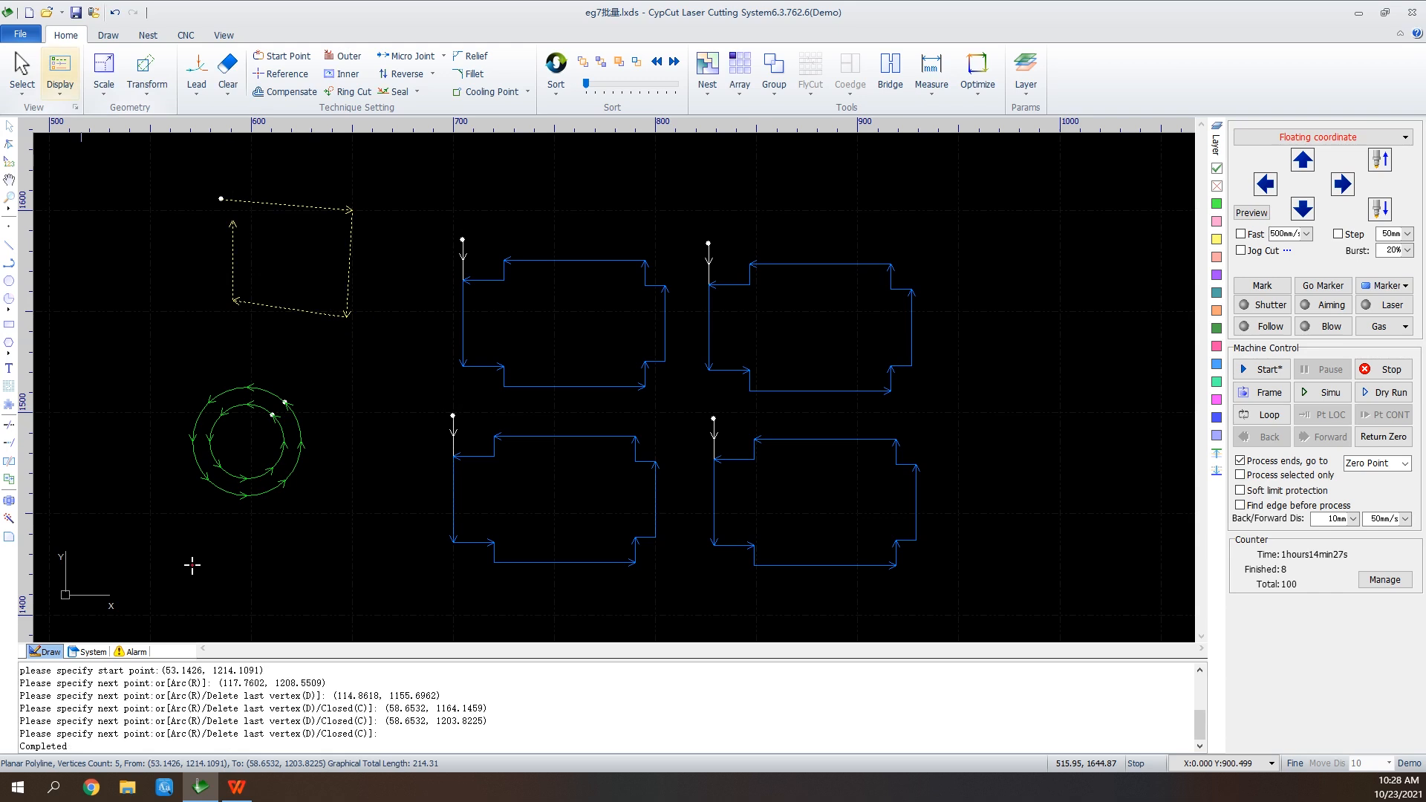
# Turn on the red display of open figures, switch it off again, and deselect the polyline
pyautogui.click(60, 74)
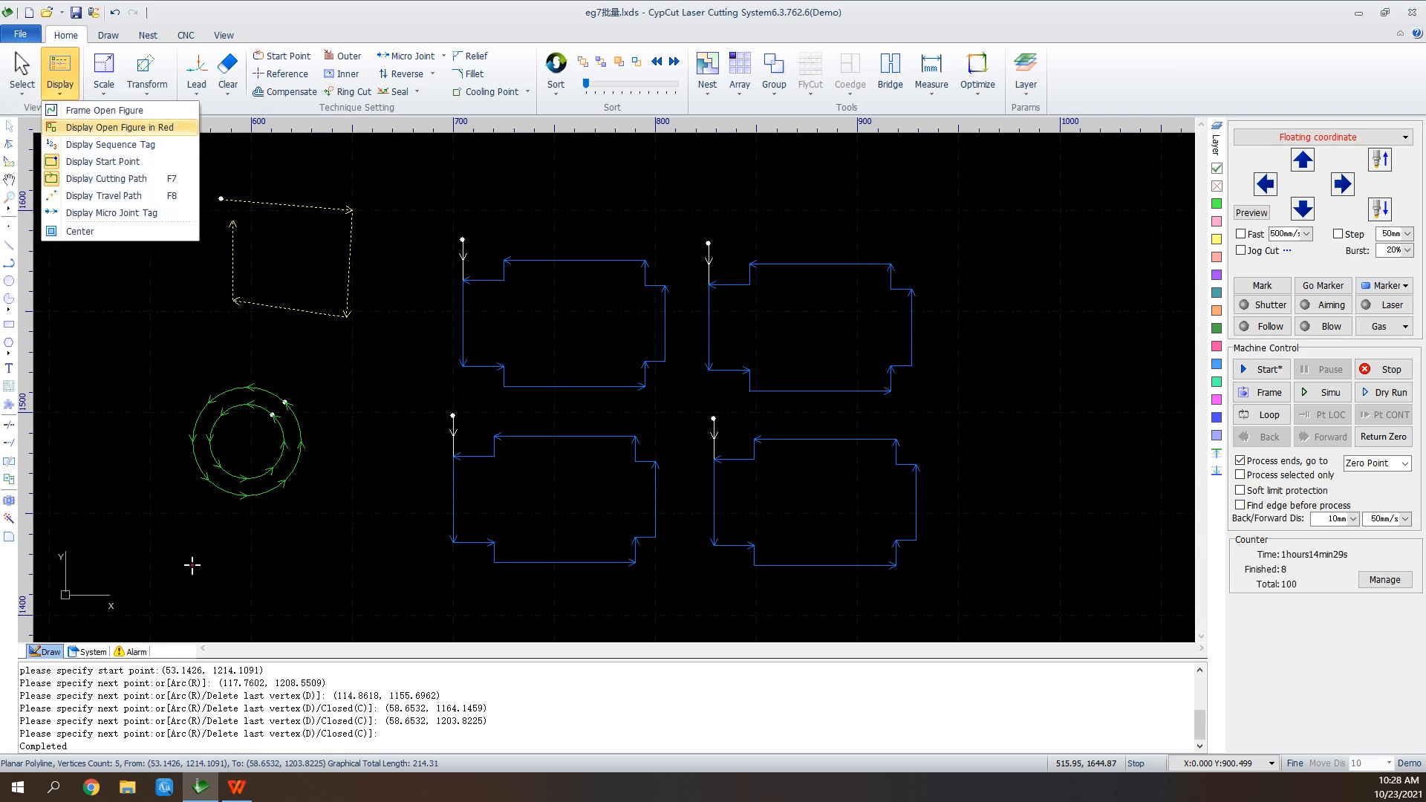
pyautogui.click(119, 127)
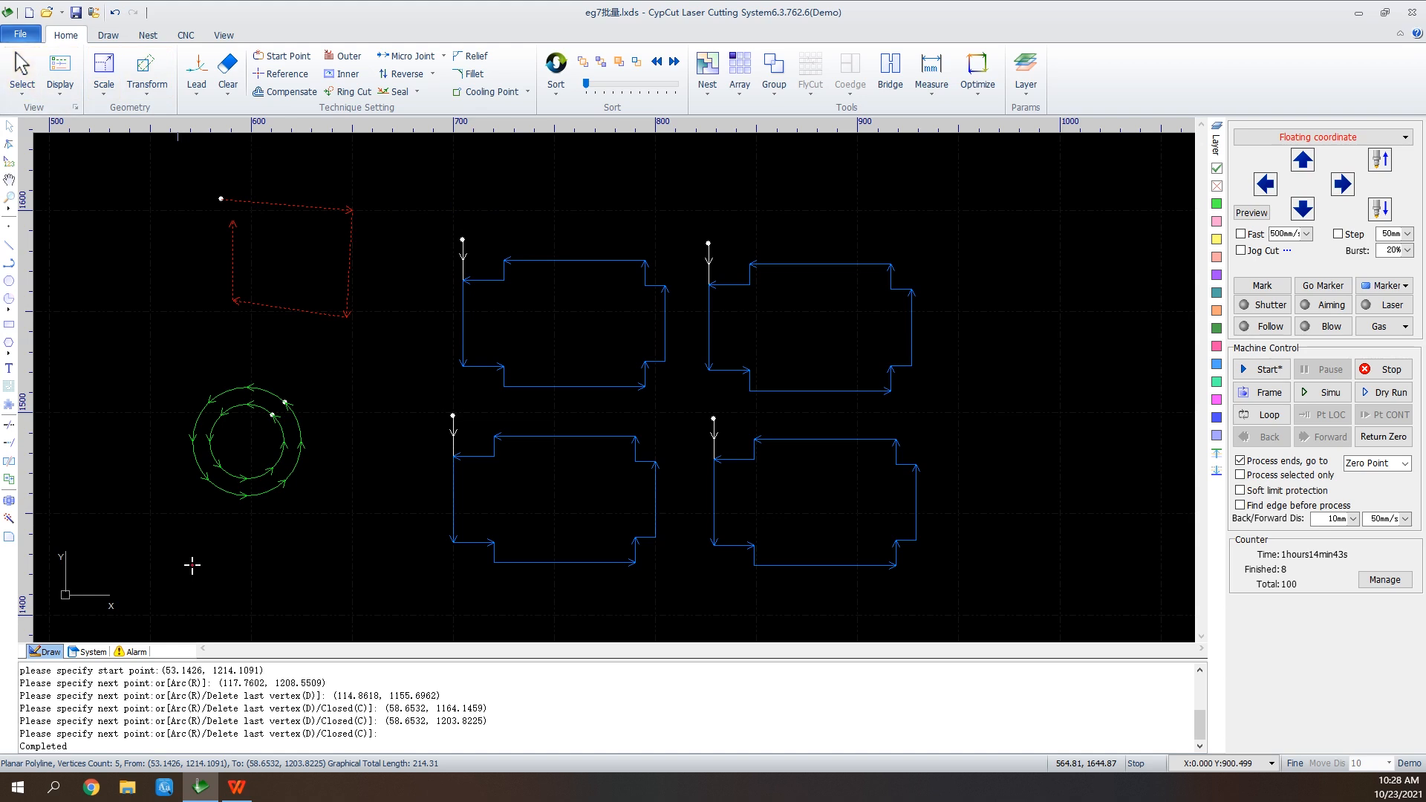
pyautogui.click(60, 74)
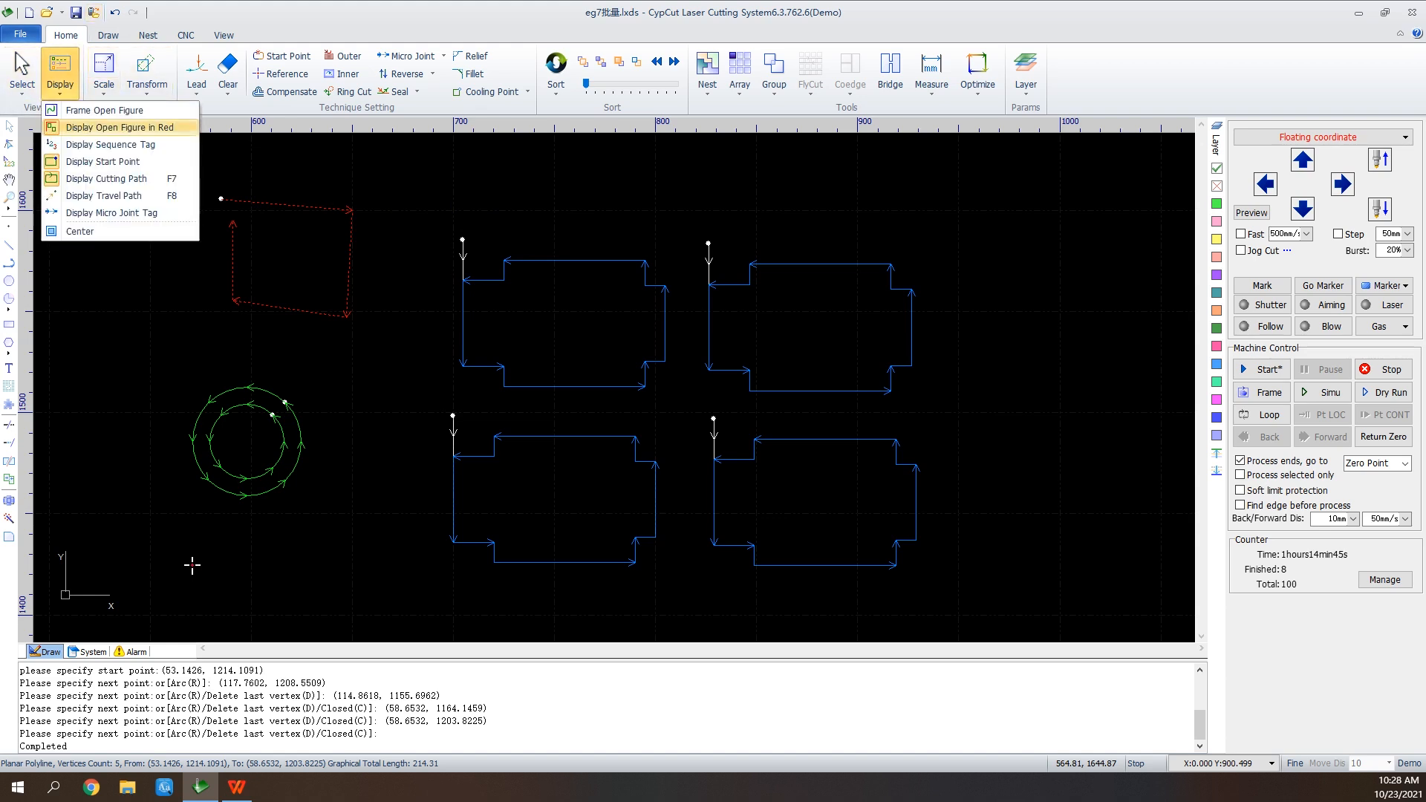
pyautogui.click(119, 127)
pyautogui.click(60, 75)
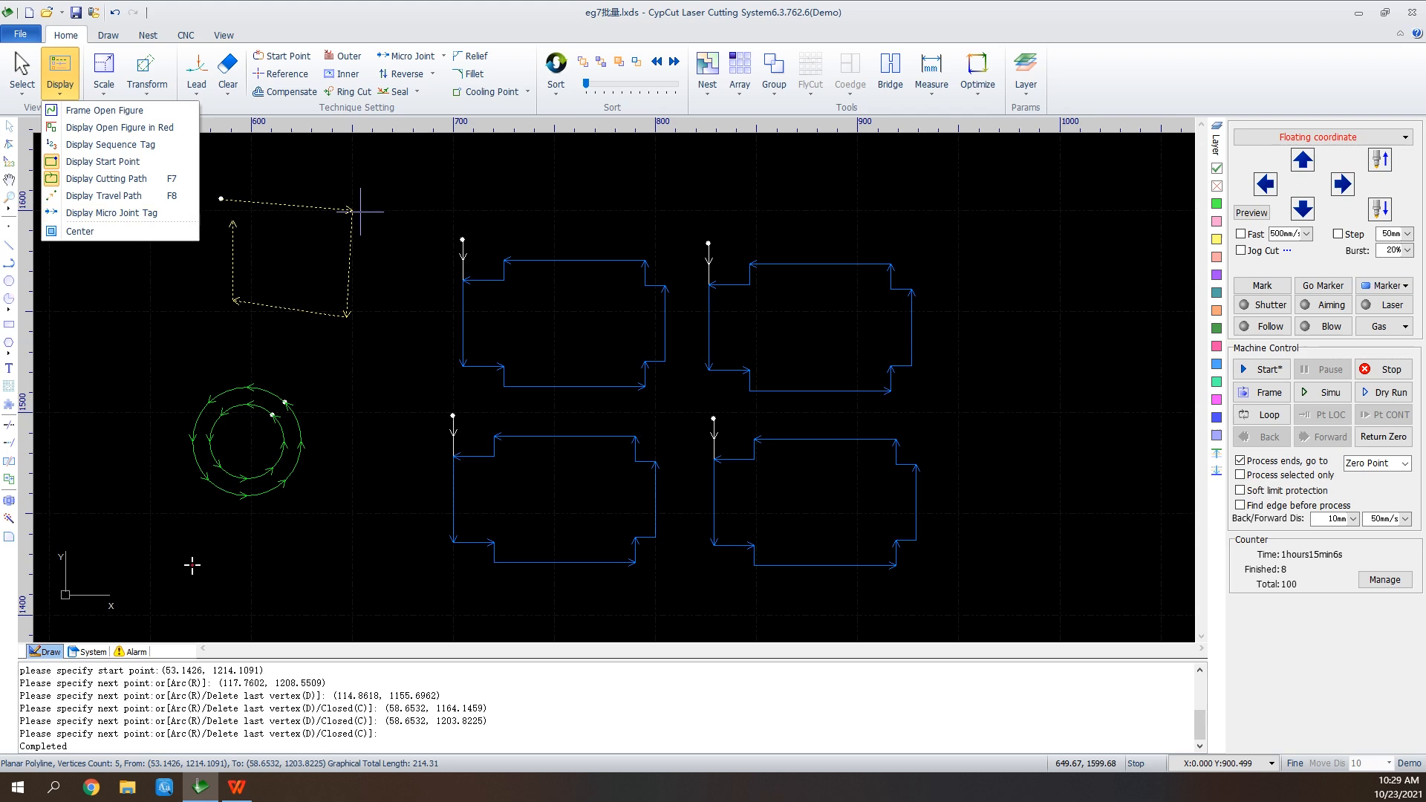
pyautogui.click(859, 221)
# Draw a rectangle about 19 by 11 mm in the empty area right of the upper-right blue outline
pyautogui.scroll(5, 1072, 286)
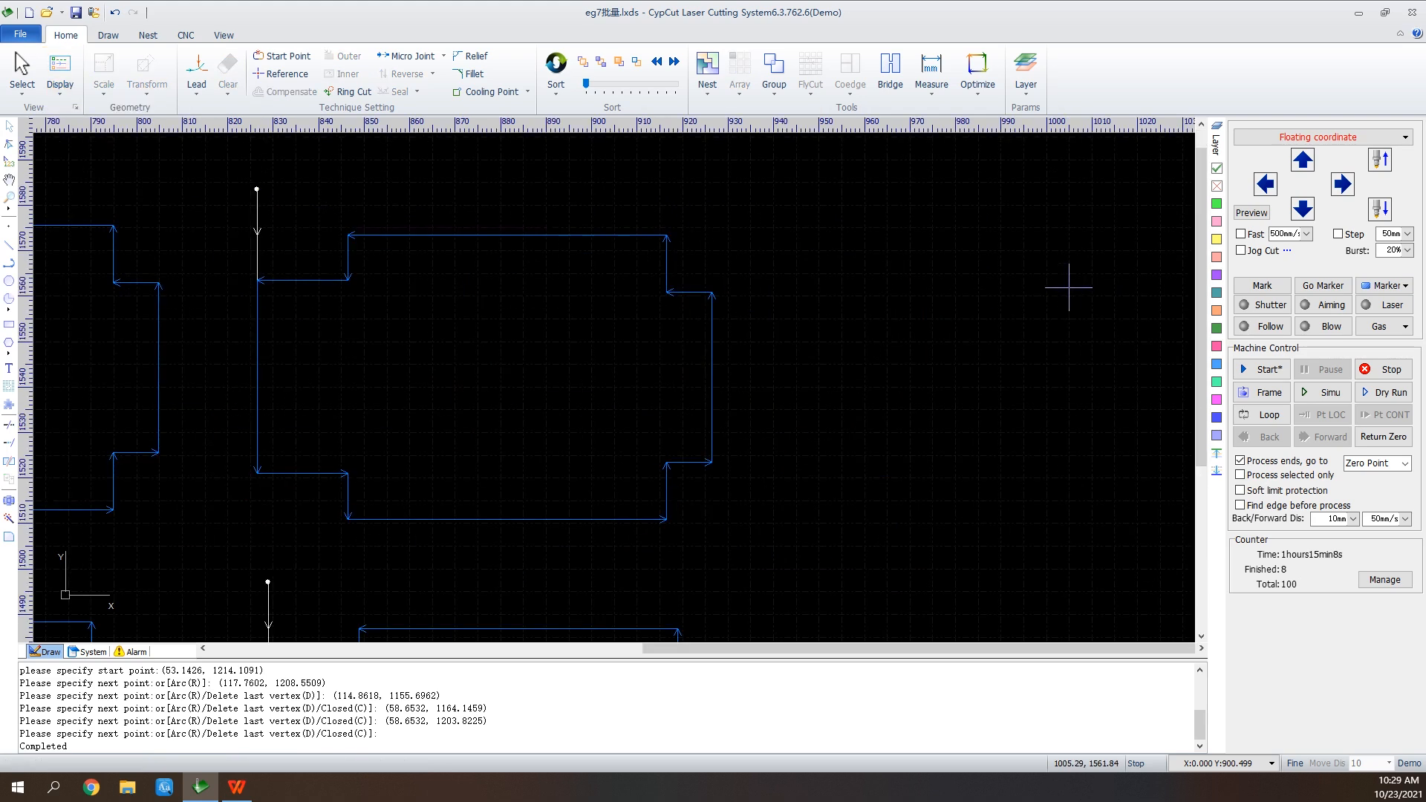
pyautogui.click(9, 324)
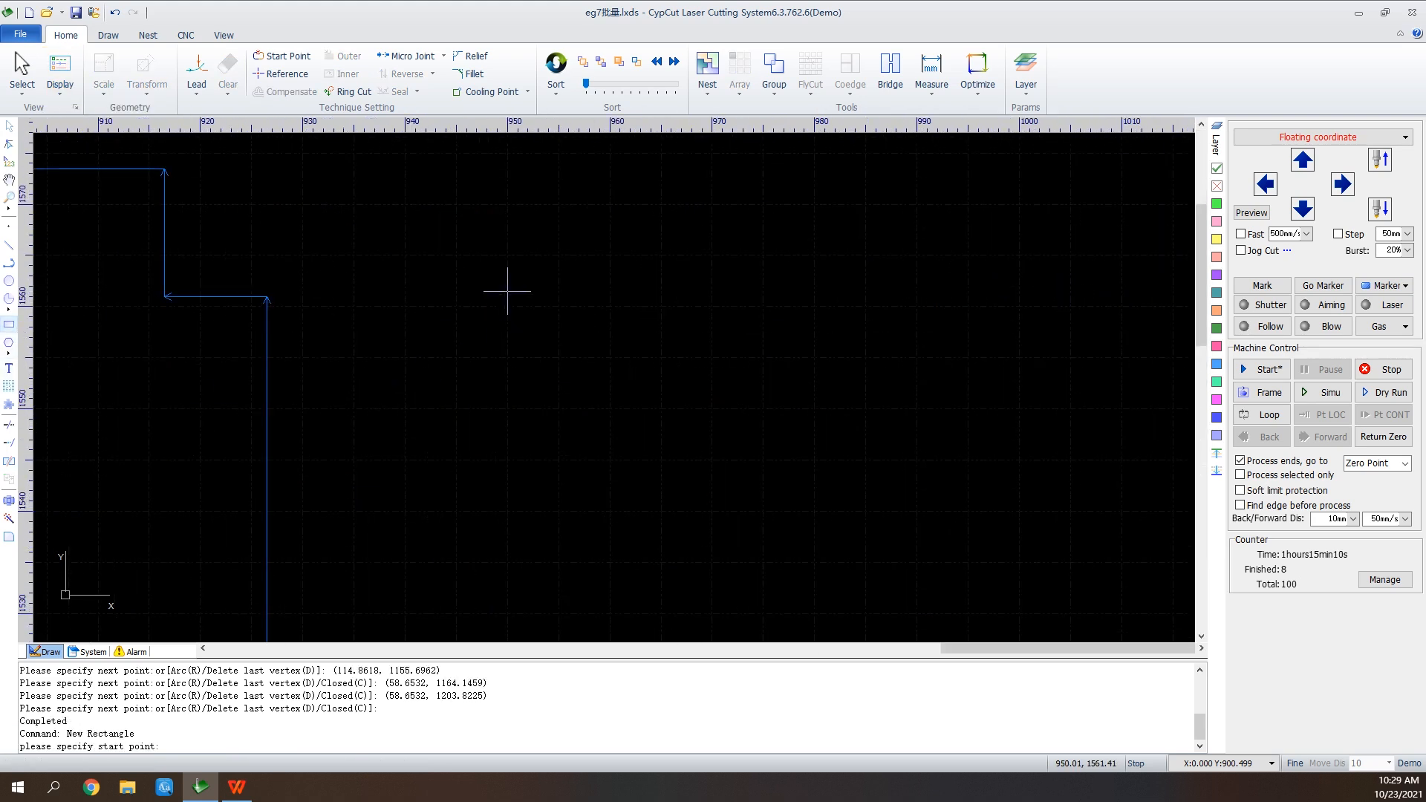
pyautogui.click(755, 321)
pyautogui.click(948, 434)
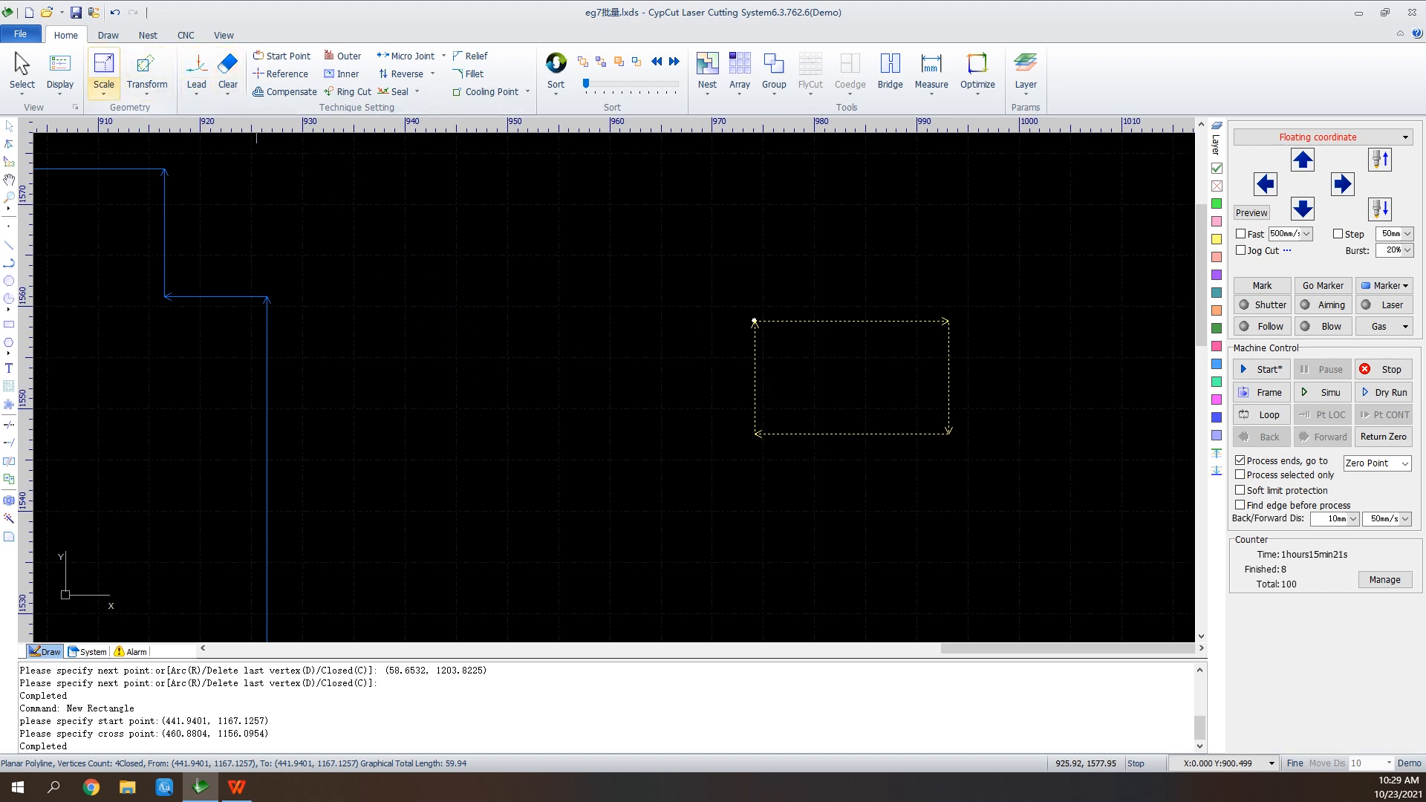
# Resize the rectangle to 50 mm wide and 70 mm high with the proportion lock off and Top-Left as the scale center
pyautogui.click(104, 85)
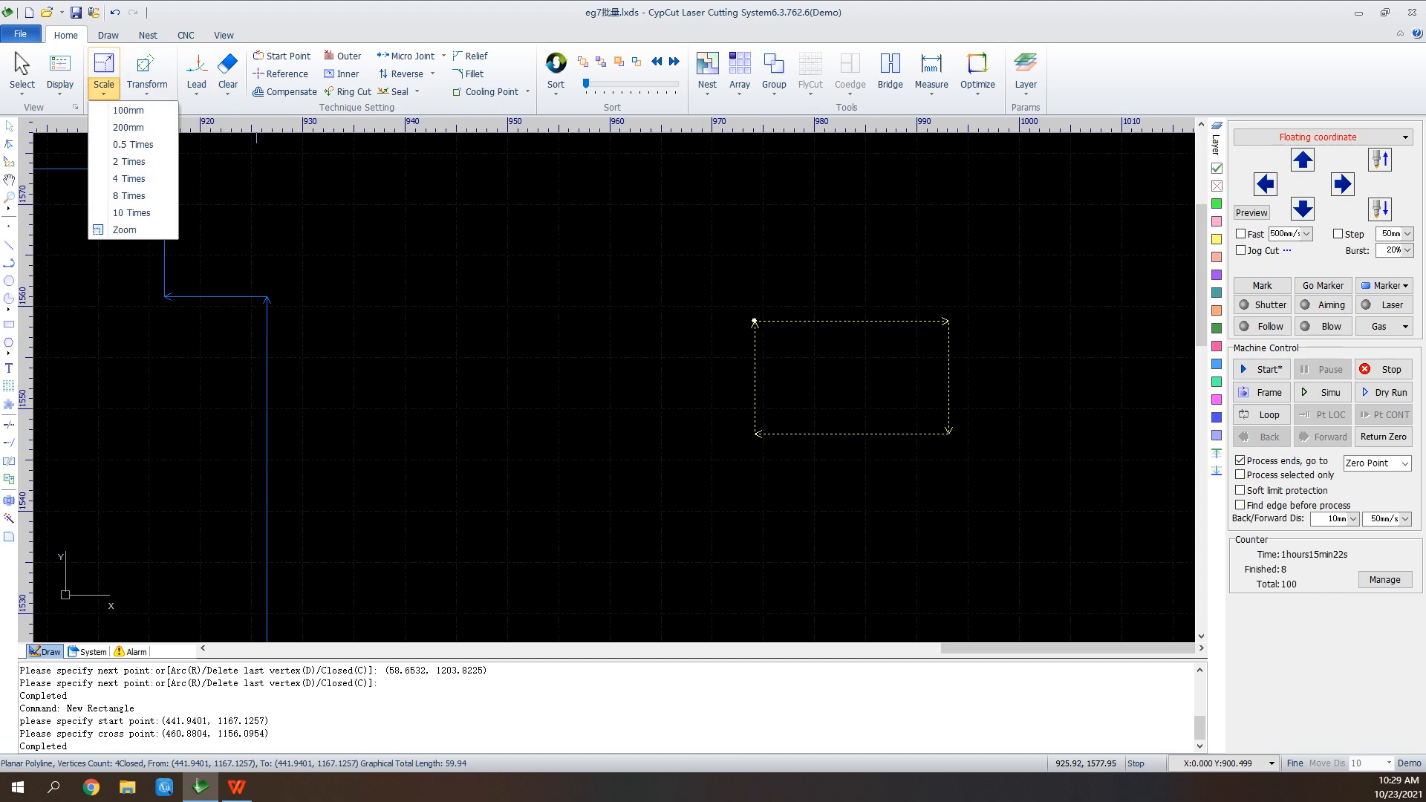
pyautogui.click(124, 230)
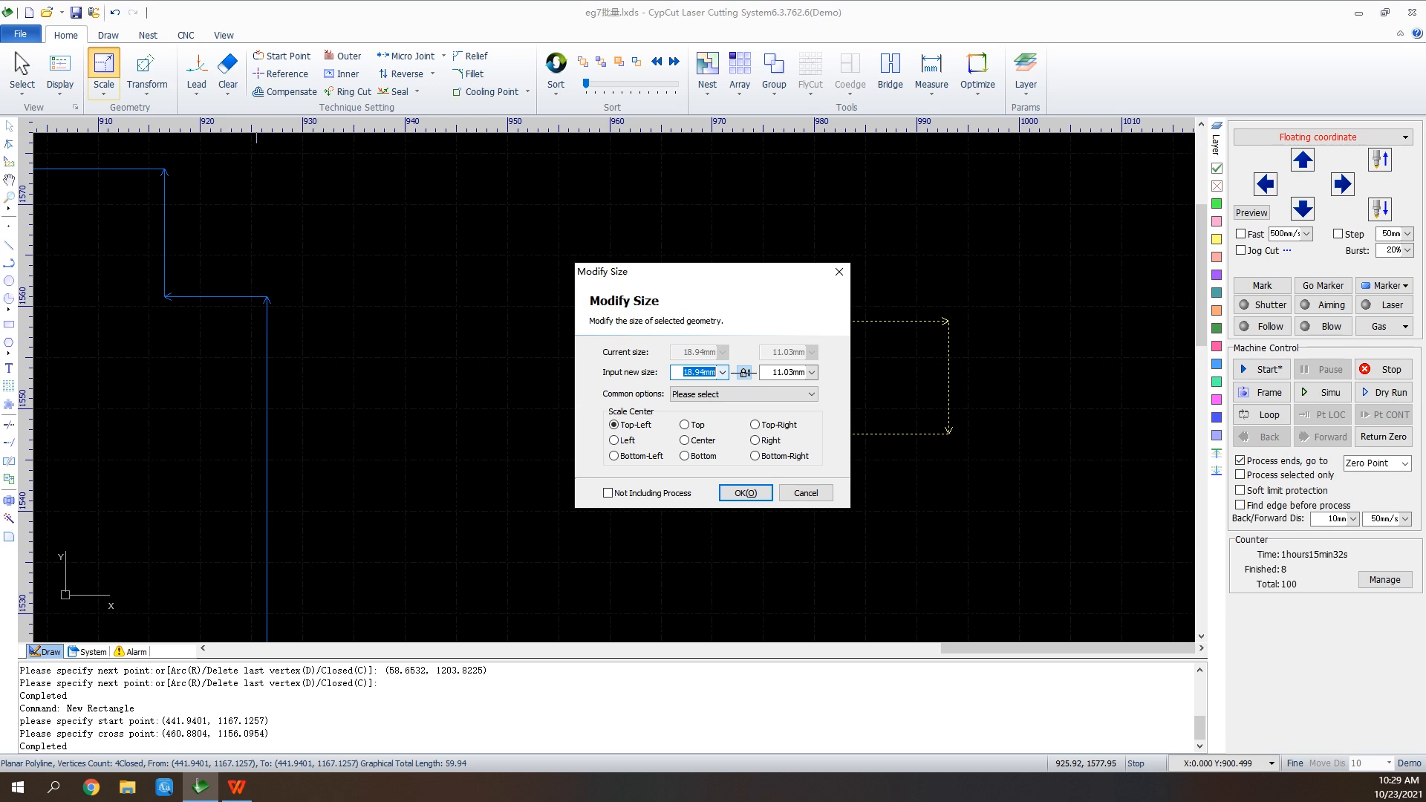
pyautogui.click(744, 373)
pyautogui.click(723, 372)
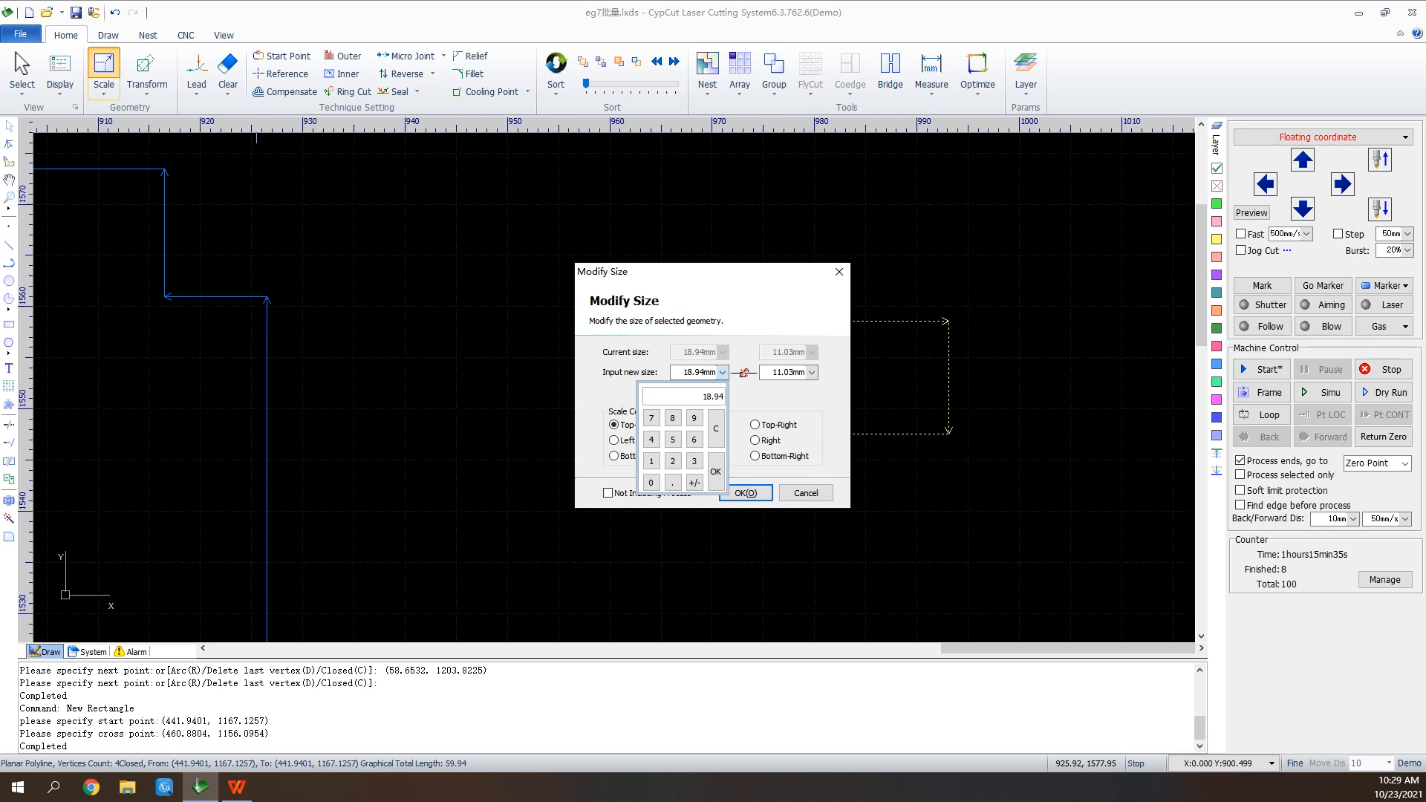
pyautogui.write('50')
pyautogui.click(715, 472)
pyautogui.click(812, 372)
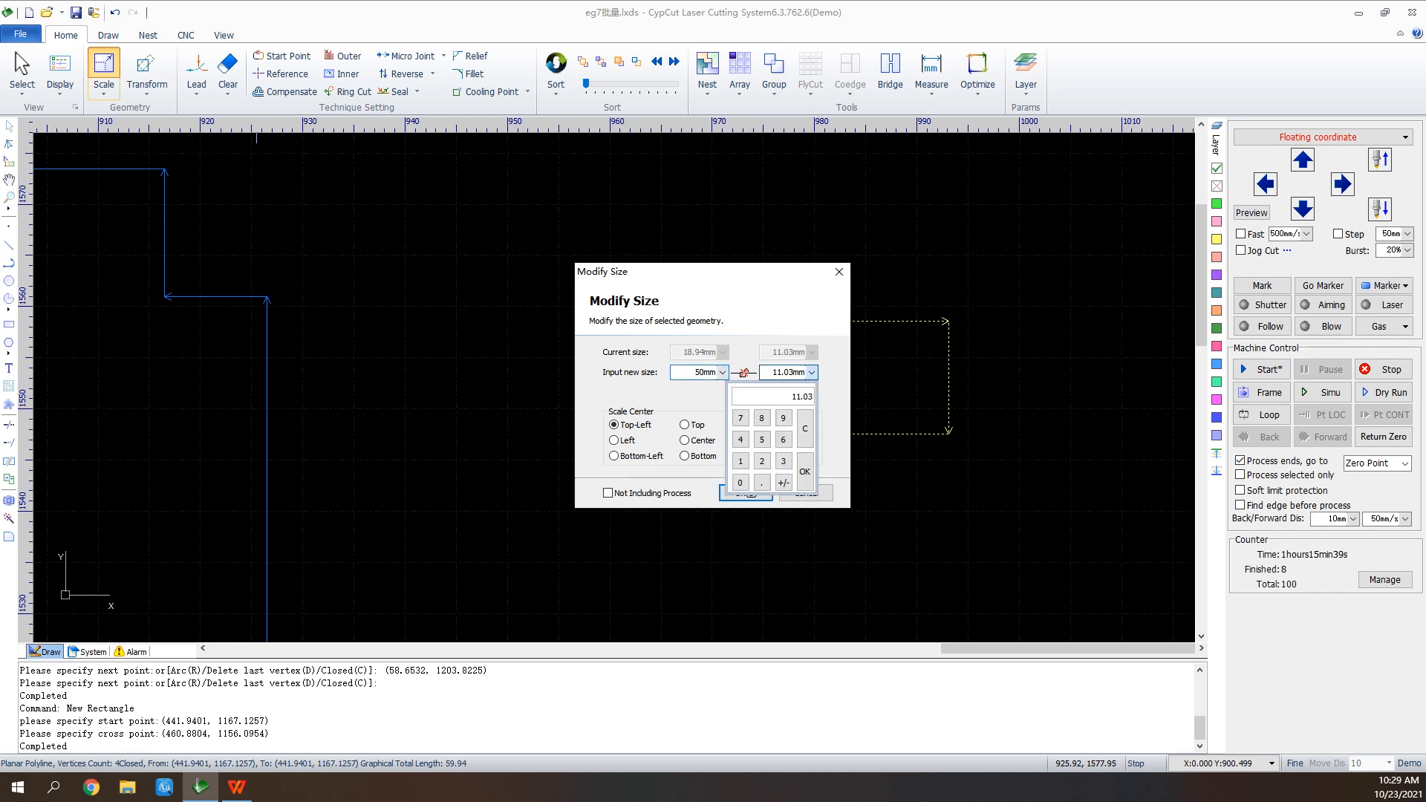
pyautogui.write('70')
pyautogui.click(804, 472)
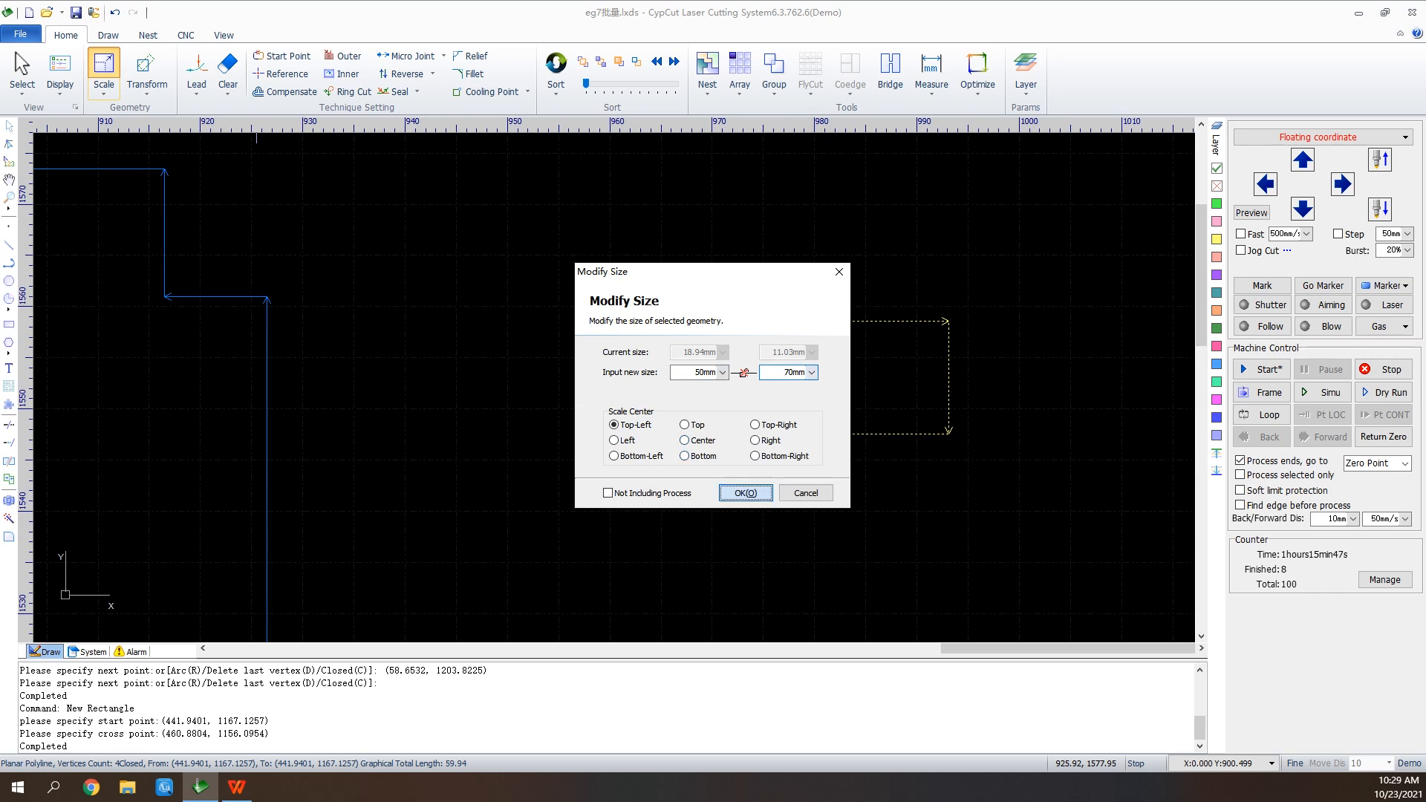
pyautogui.click(746, 492)
pyautogui.scroll(-3, 547, 213)
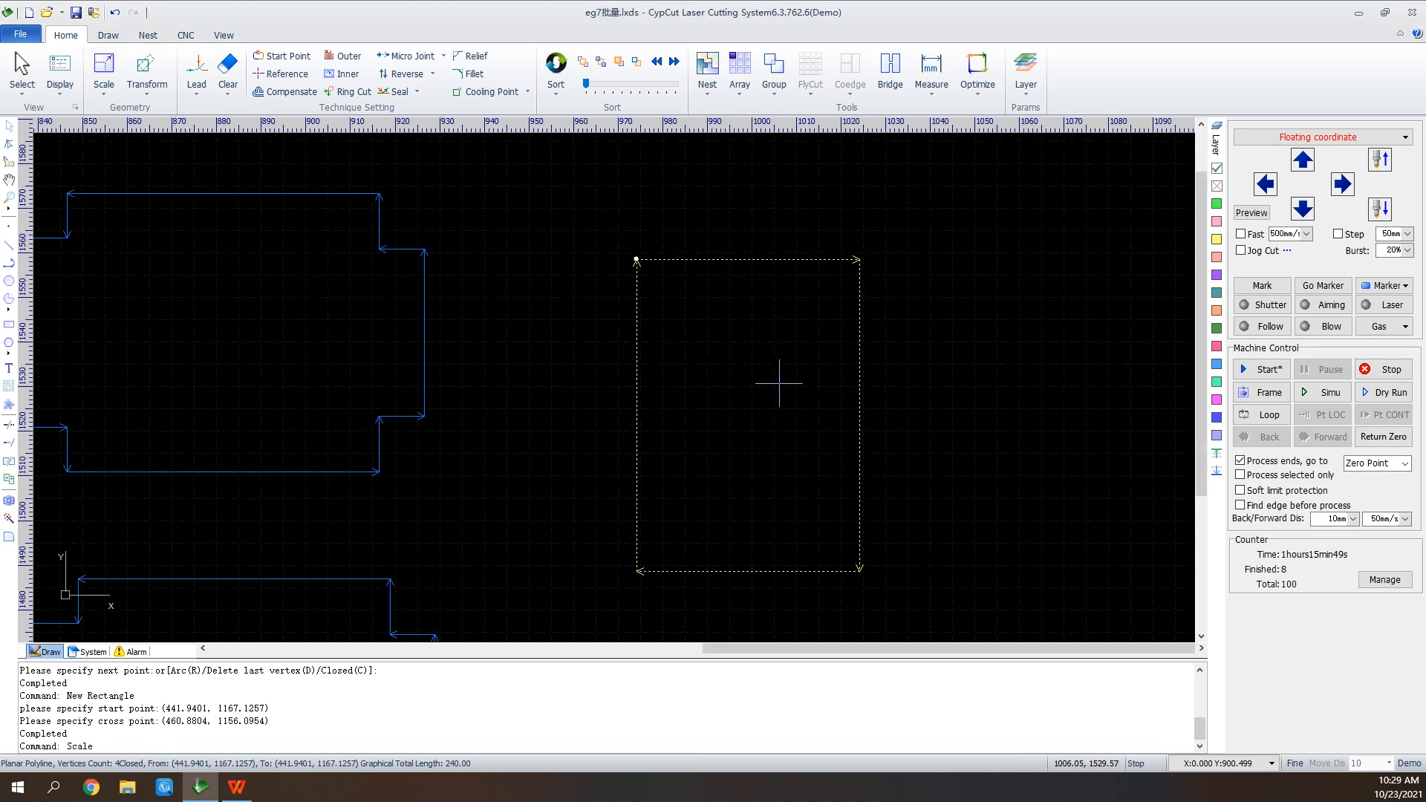
# Scale the 50 by 70 mm rectangle by the 2 Times preset and return it to size with the 0.5 Times preset
pyautogui.moveTo(828, 394)
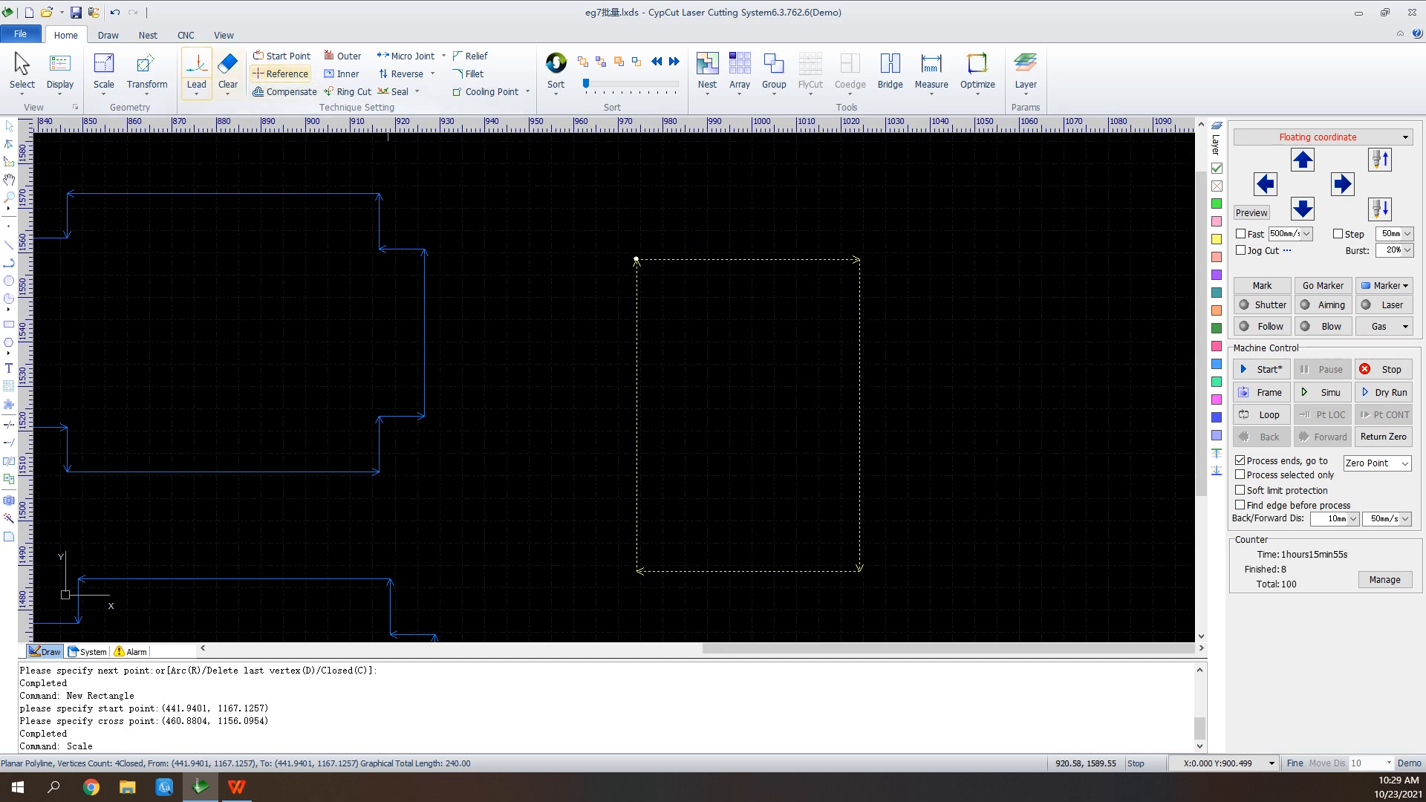
pyautogui.click(104, 84)
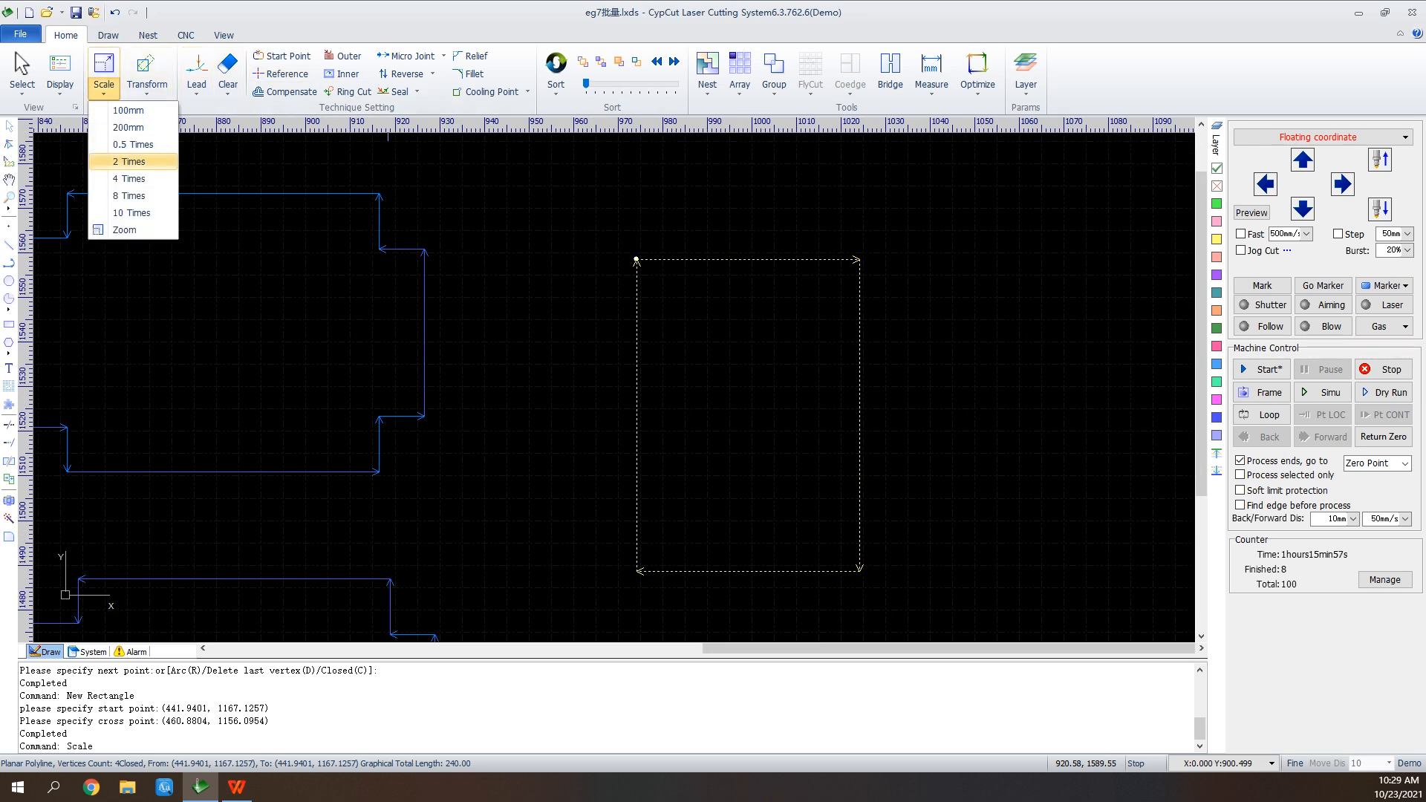
pyautogui.click(132, 161)
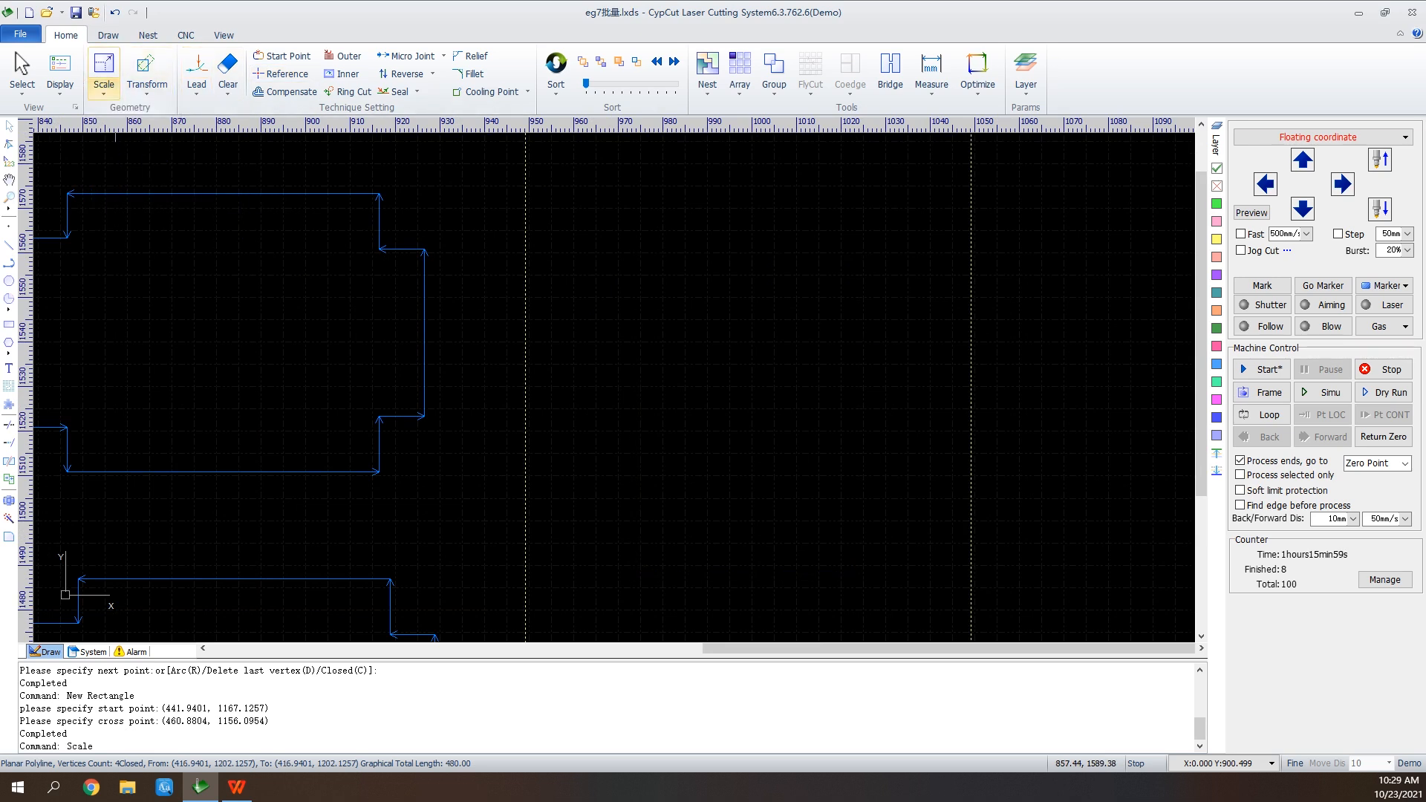
pyautogui.click(103, 85)
pyautogui.click(132, 144)
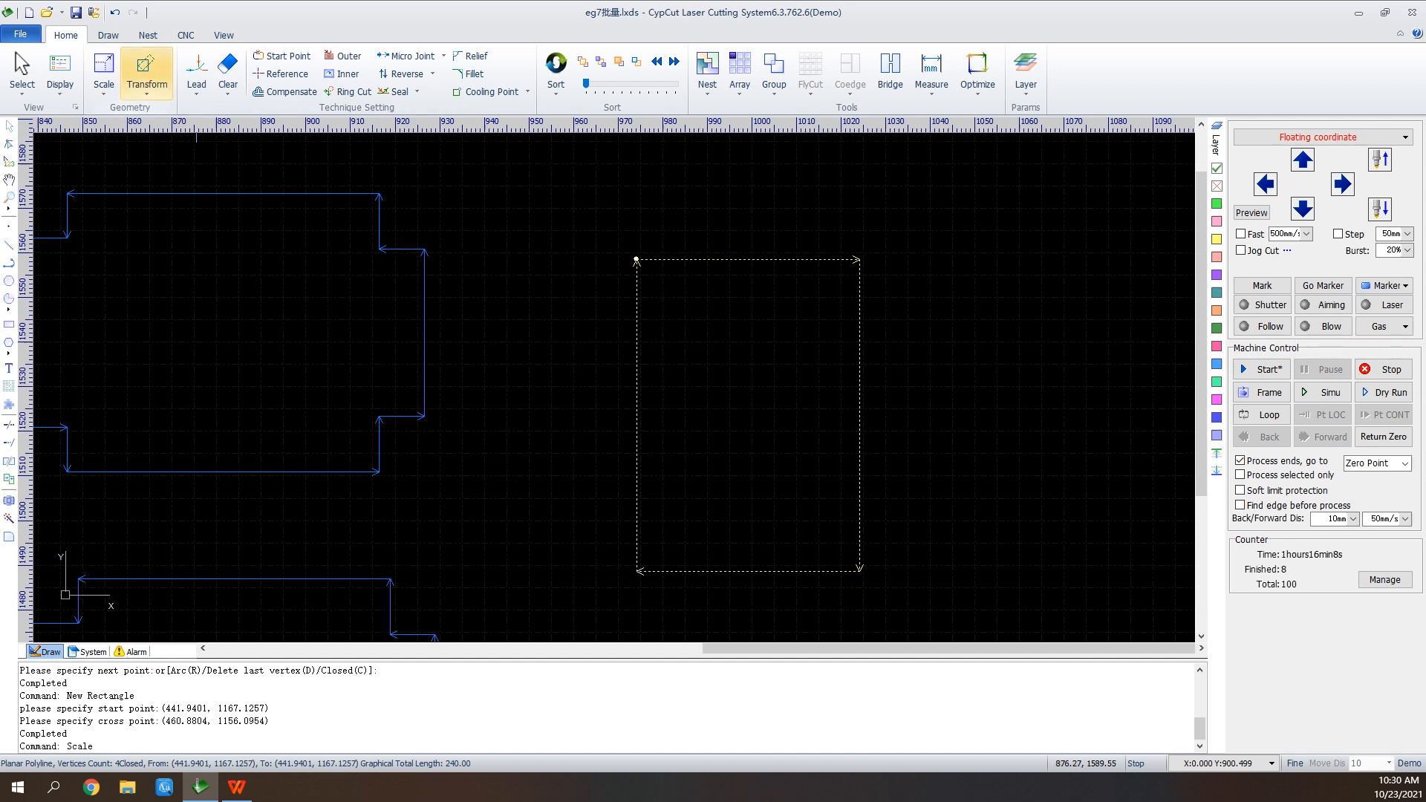
pyautogui.click(146, 75)
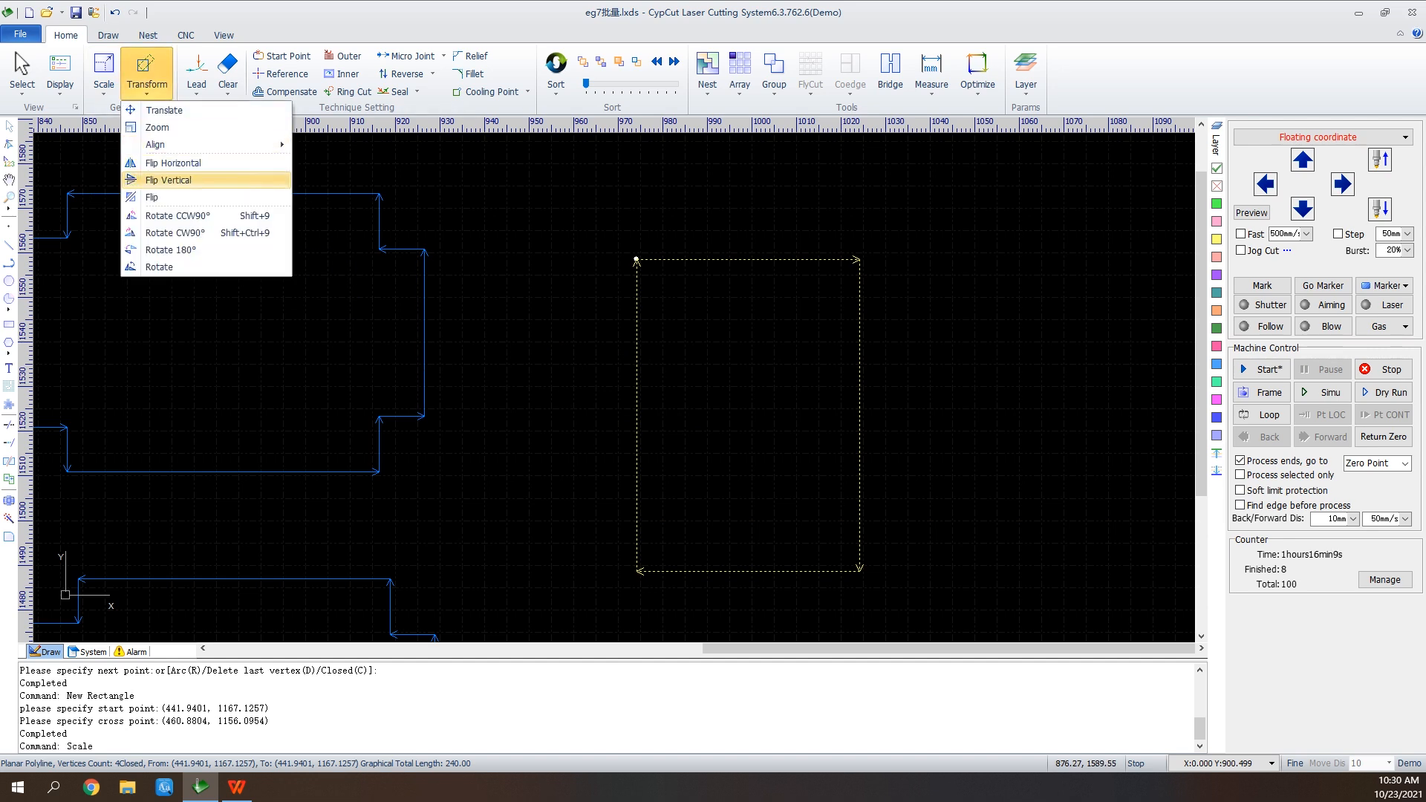
pyautogui.moveTo(171, 144)
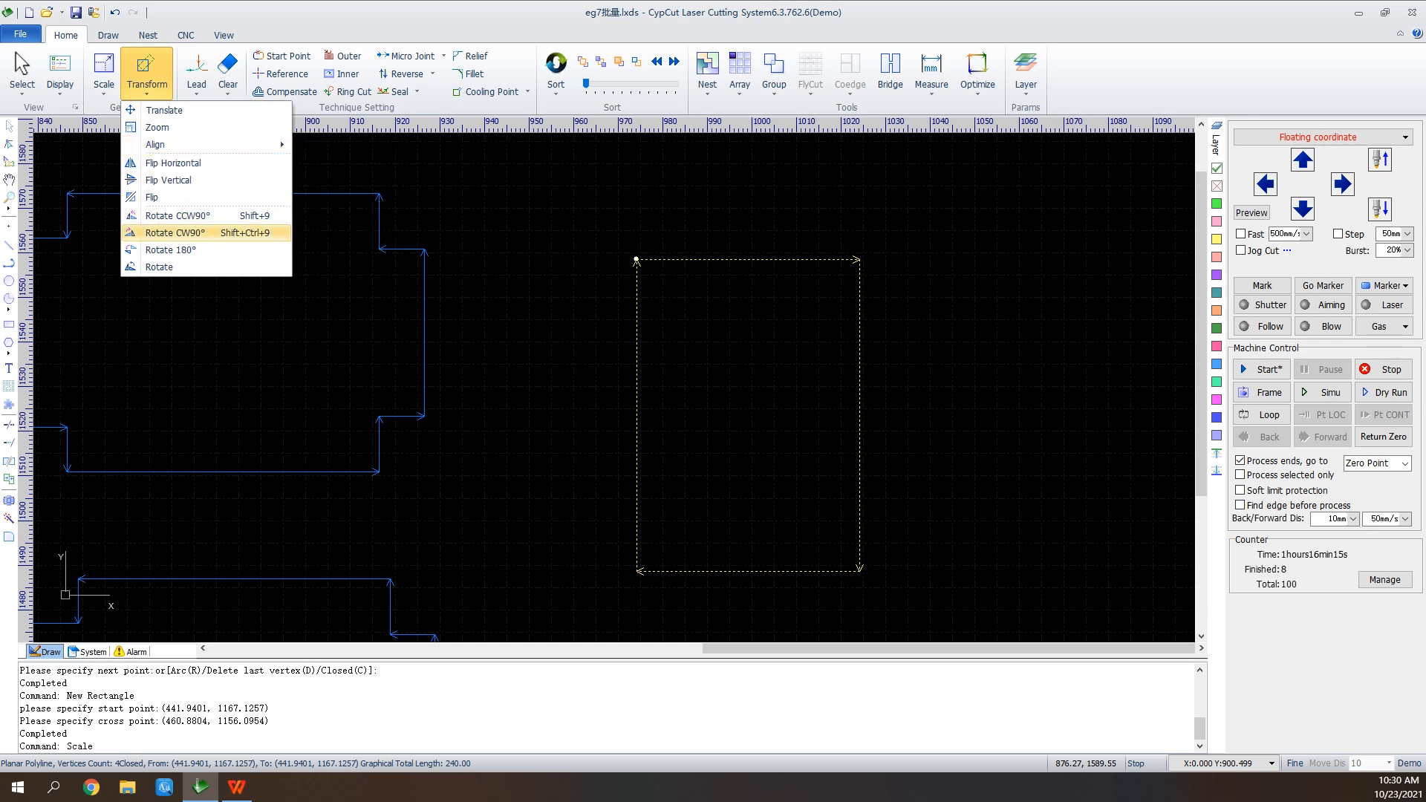
pyautogui.moveTo(525, 300); pyautogui.dragTo(633, 330)
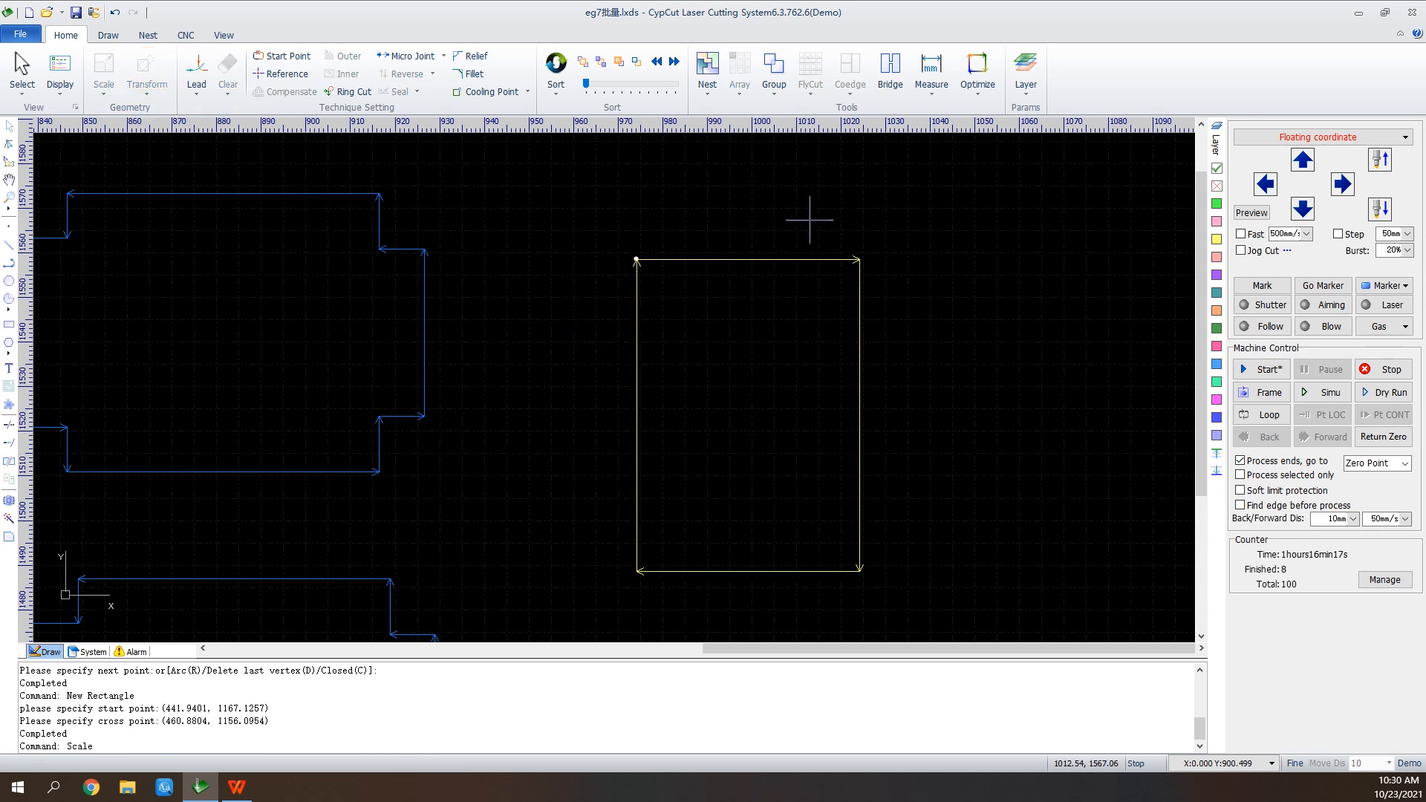
# Draw a horizontal rectangle about 75 by 9 mm crossing the lower part of the 50 by 70 mm rectangle
pyautogui.click(9, 324)
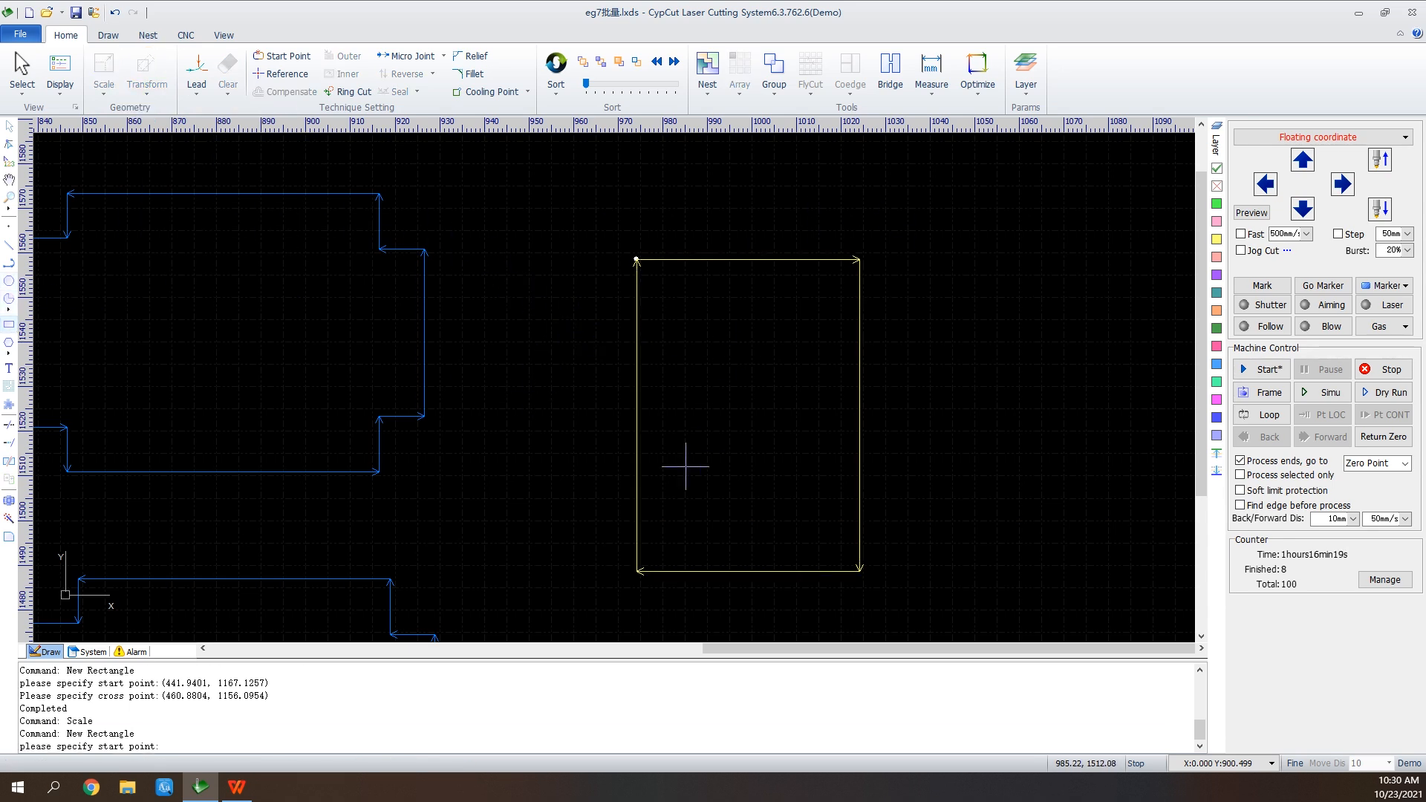
pyautogui.click(595, 481)
pyautogui.click(929, 521)
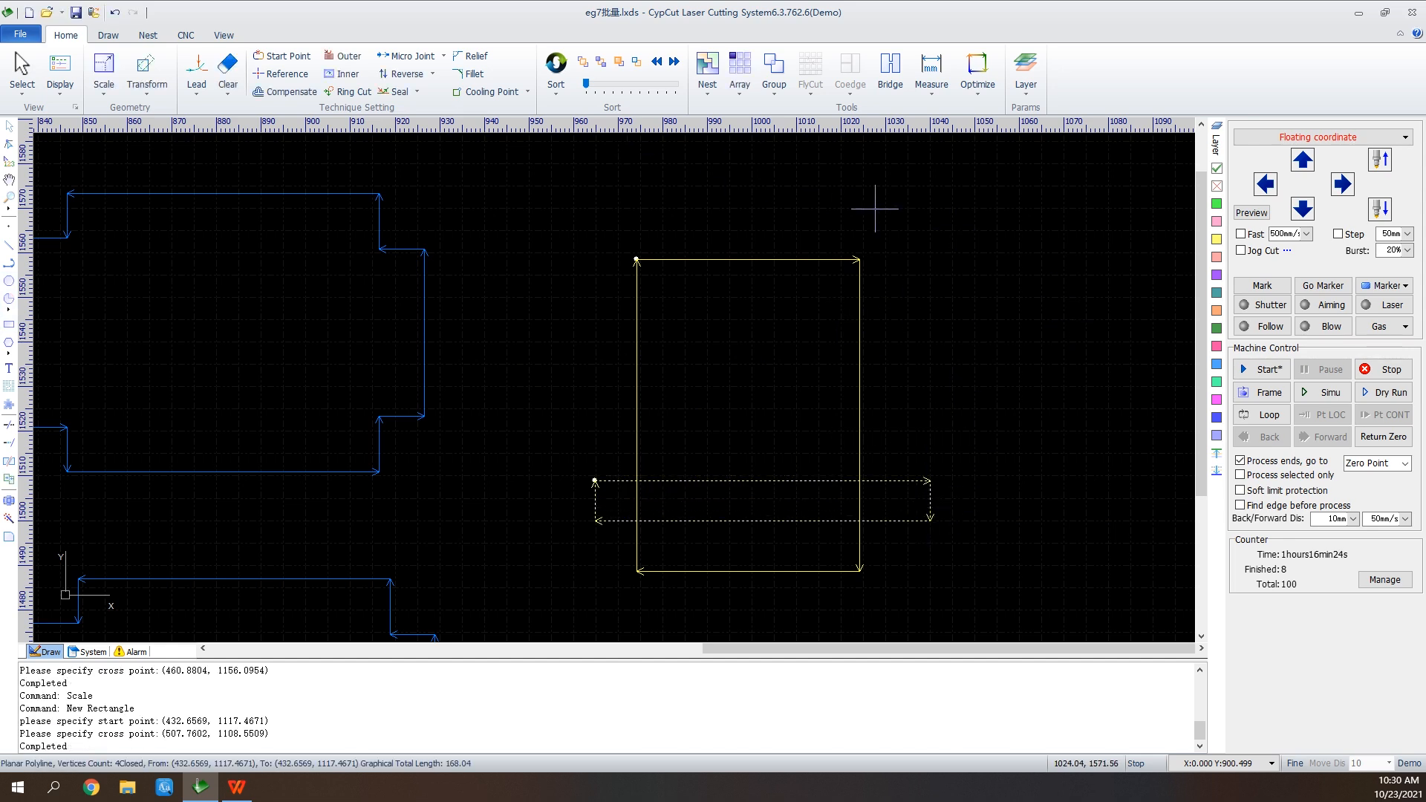
# Select the two overlapping rectangles together and align their left edges
pyautogui.moveTo(927, 217); pyautogui.dragTo(573, 615)
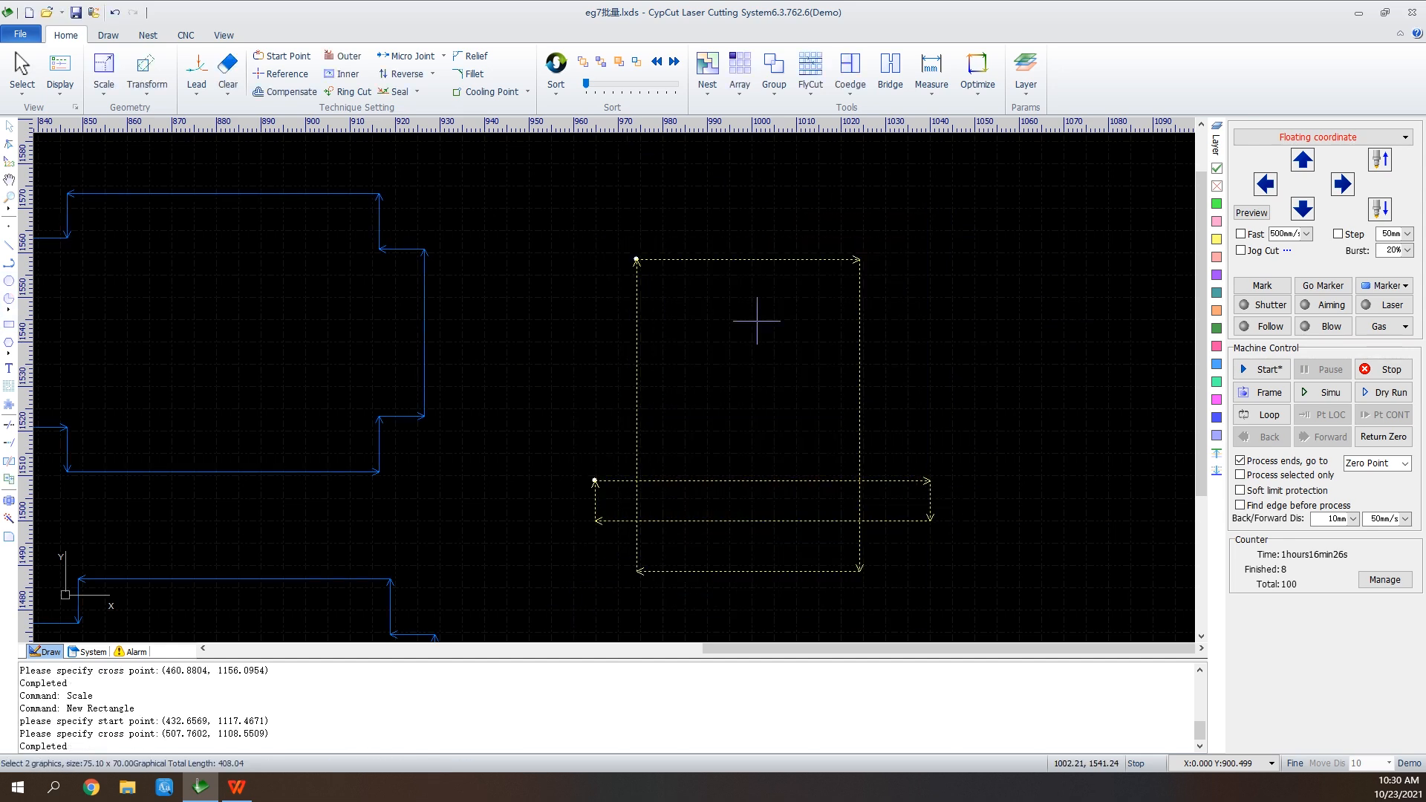
pyautogui.click(146, 74)
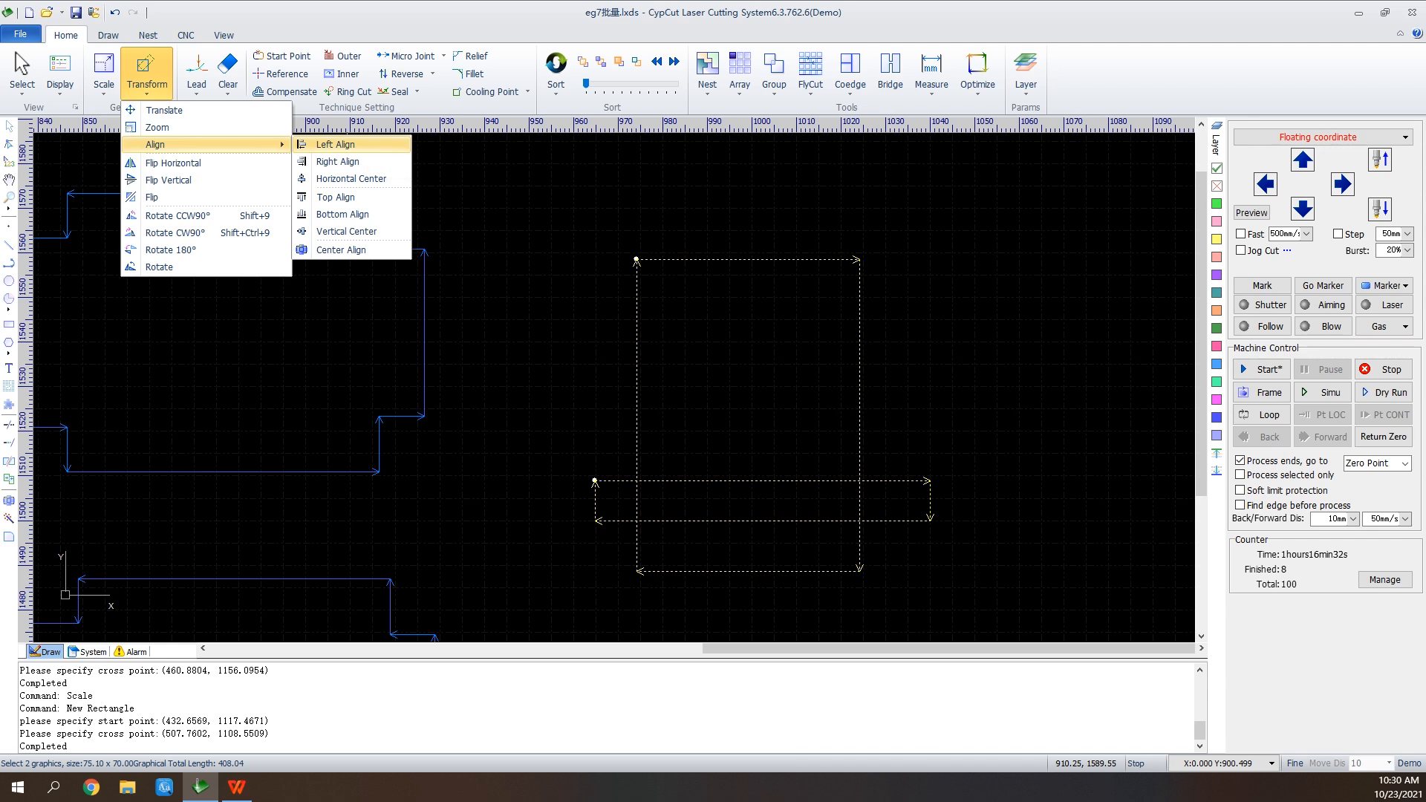
pyautogui.click(335, 144)
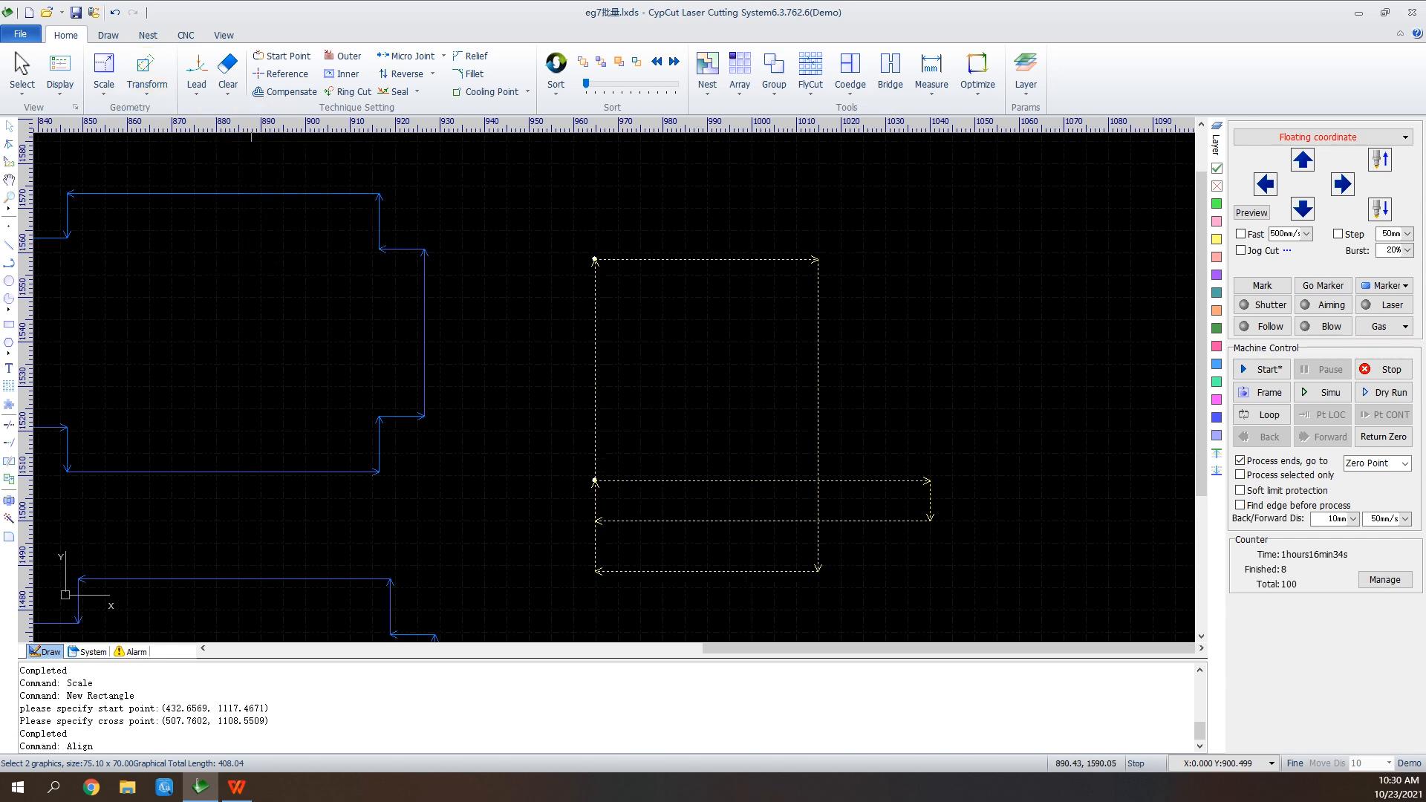
# Flip the two selected rectangles vertically and rotate them 90° counterclockwise
pyautogui.click(104, 83)
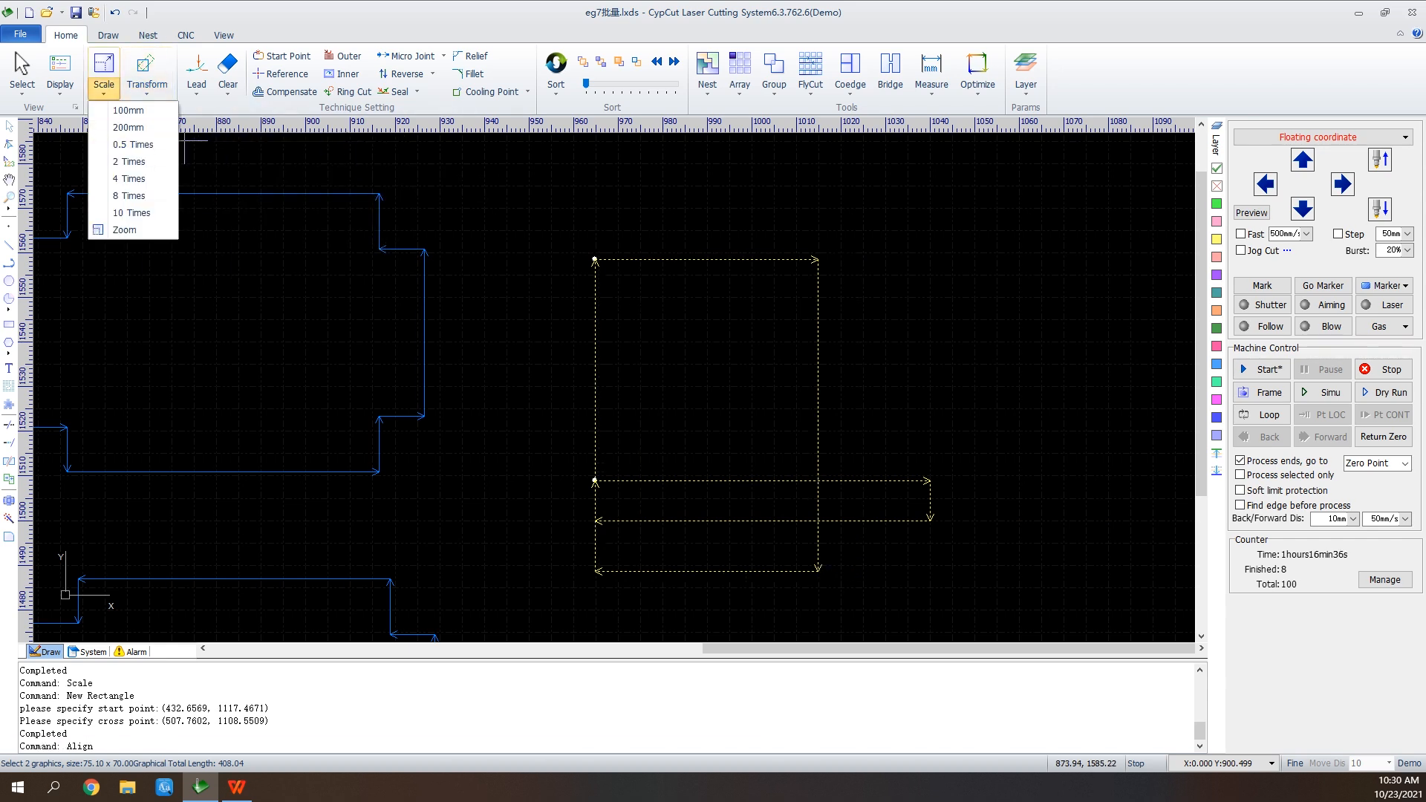
pyautogui.click(146, 75)
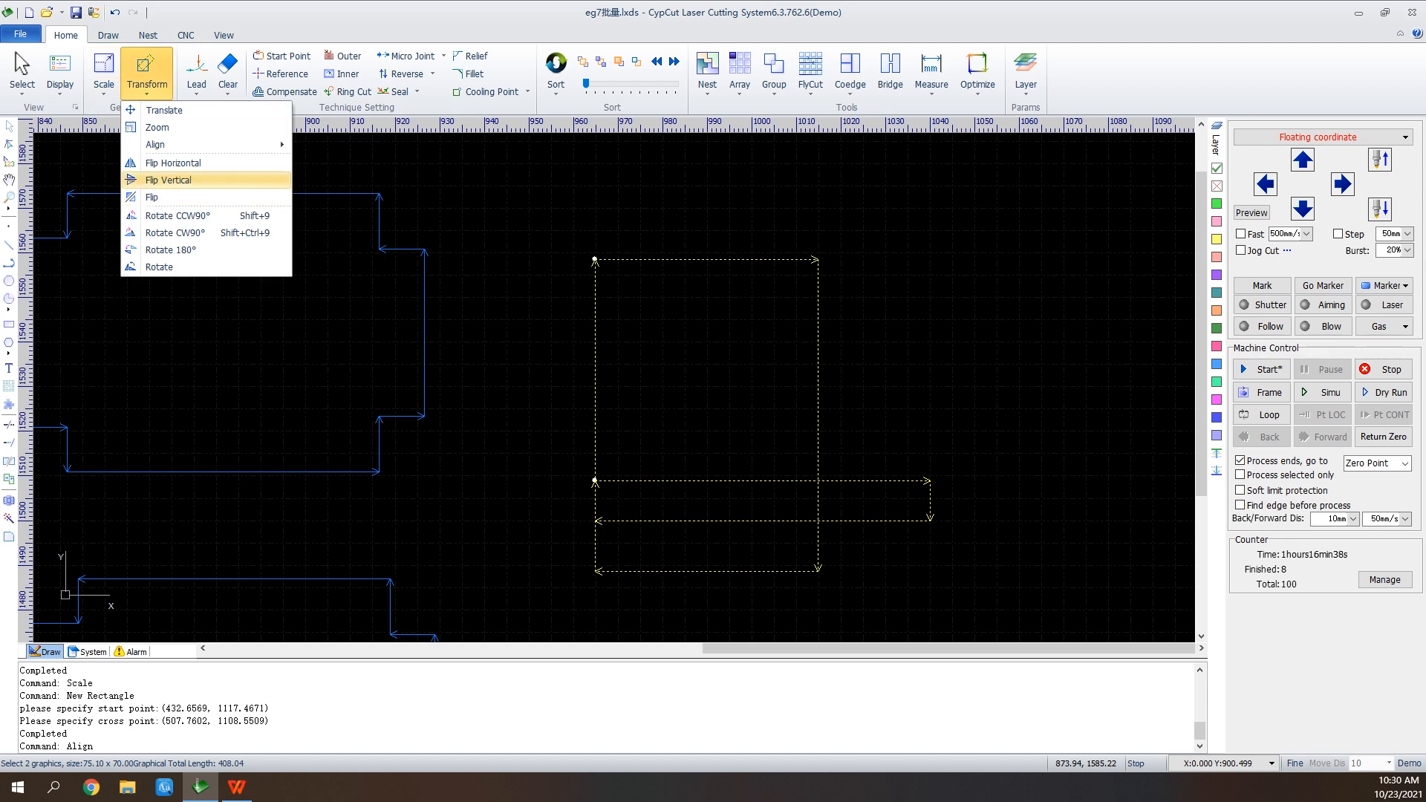
pyautogui.click(168, 180)
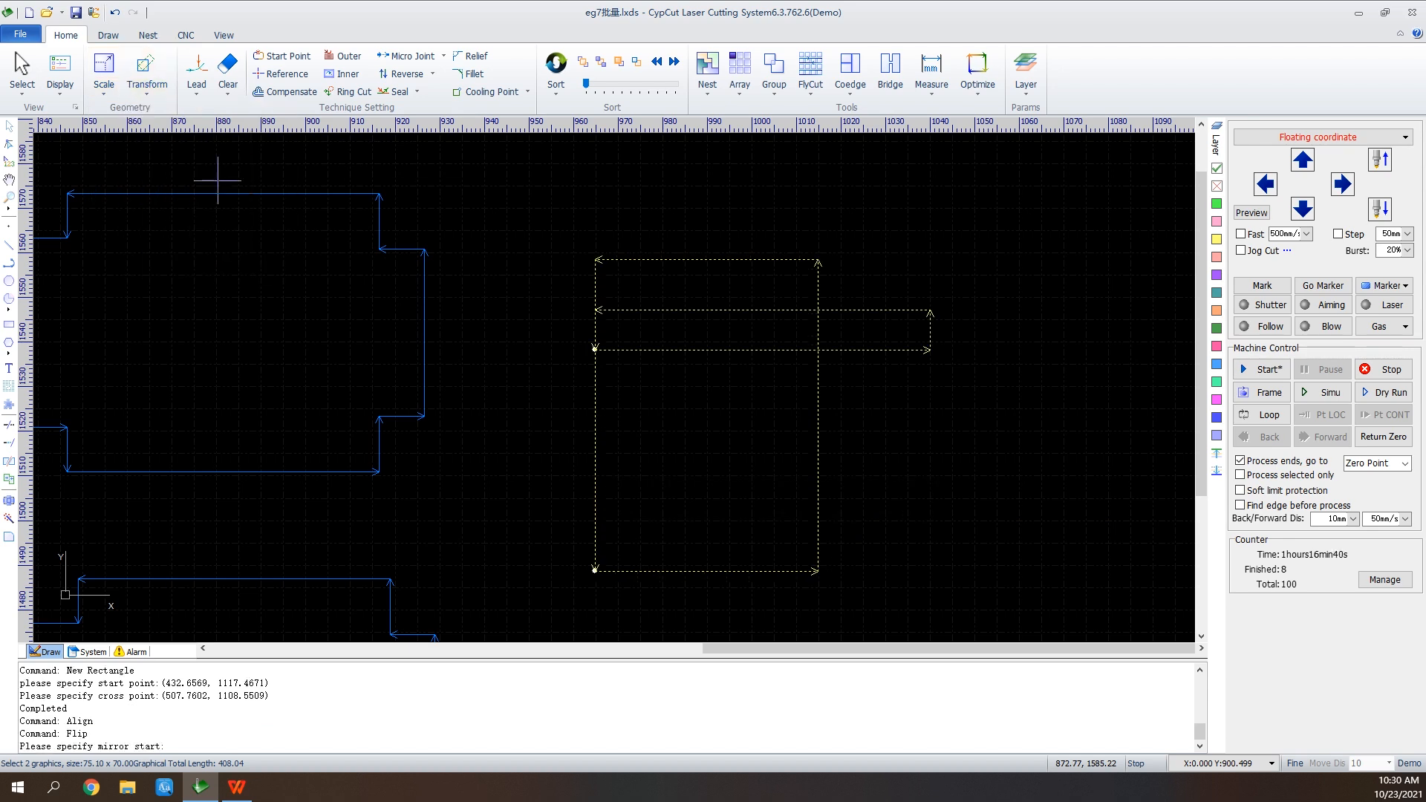
pyautogui.click(146, 74)
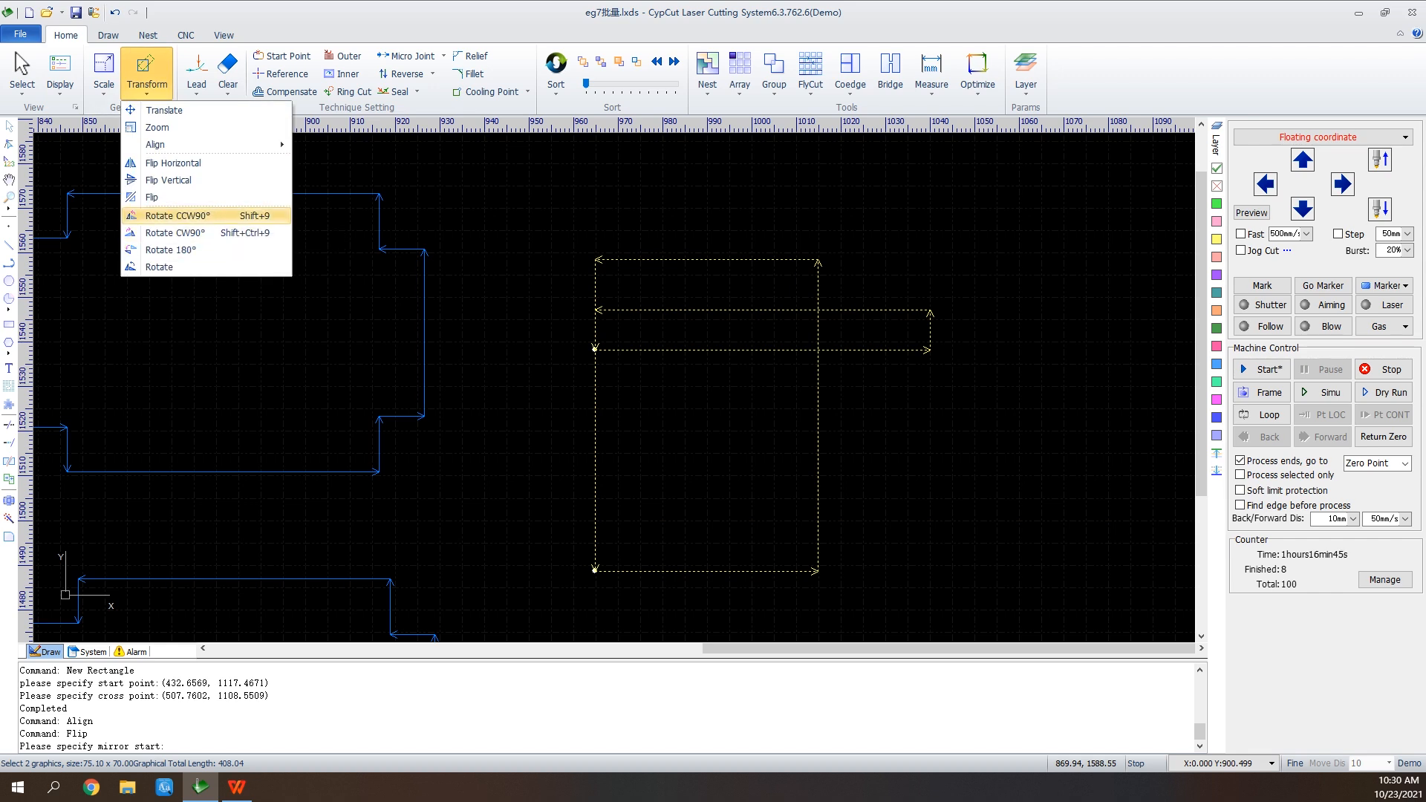
pyautogui.click(229, 216)
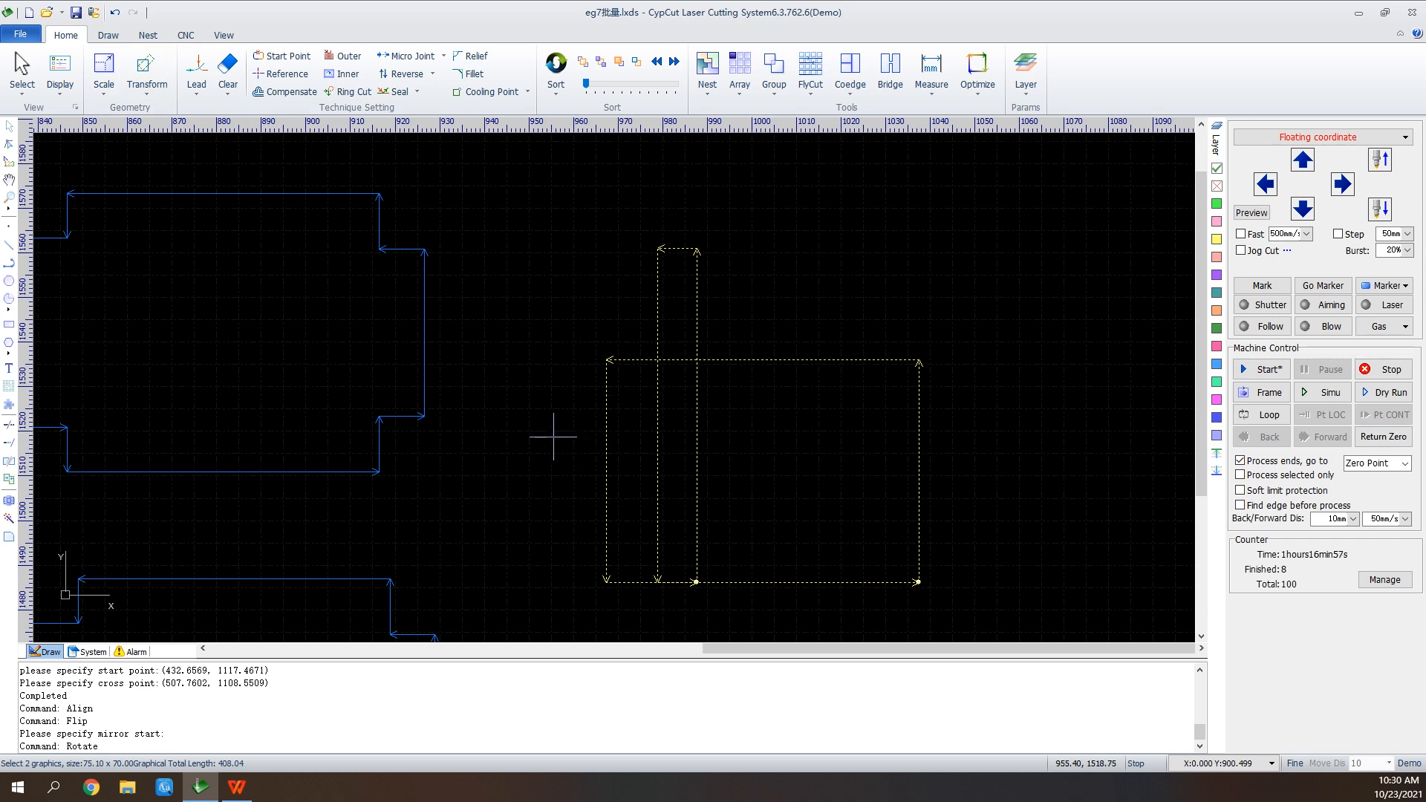
# Apply a Line-type lead-in, 20 mm long at 90°, to the upper-left blue outline
pyautogui.scroll(-2, 731, 448)
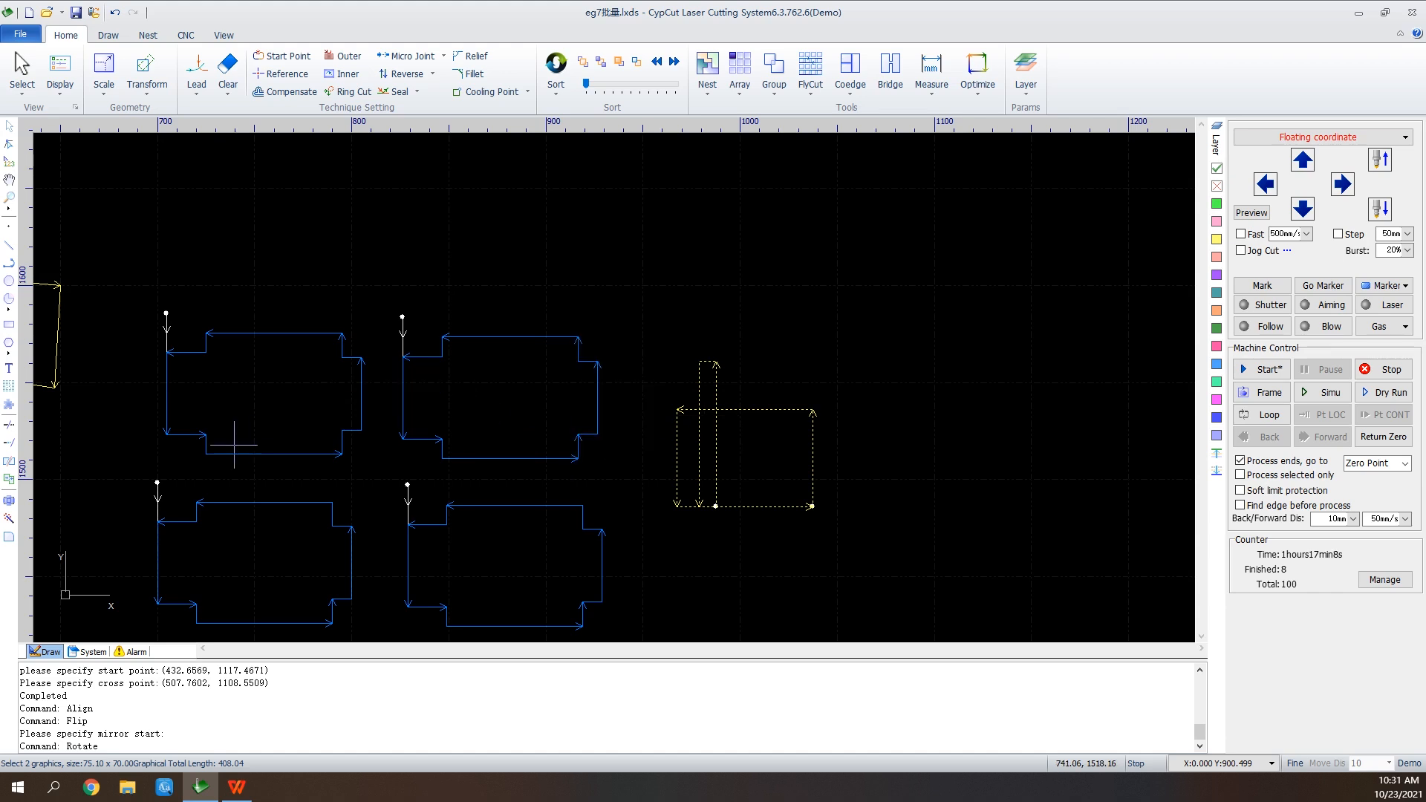
pyautogui.scroll(-1, 138, 502)
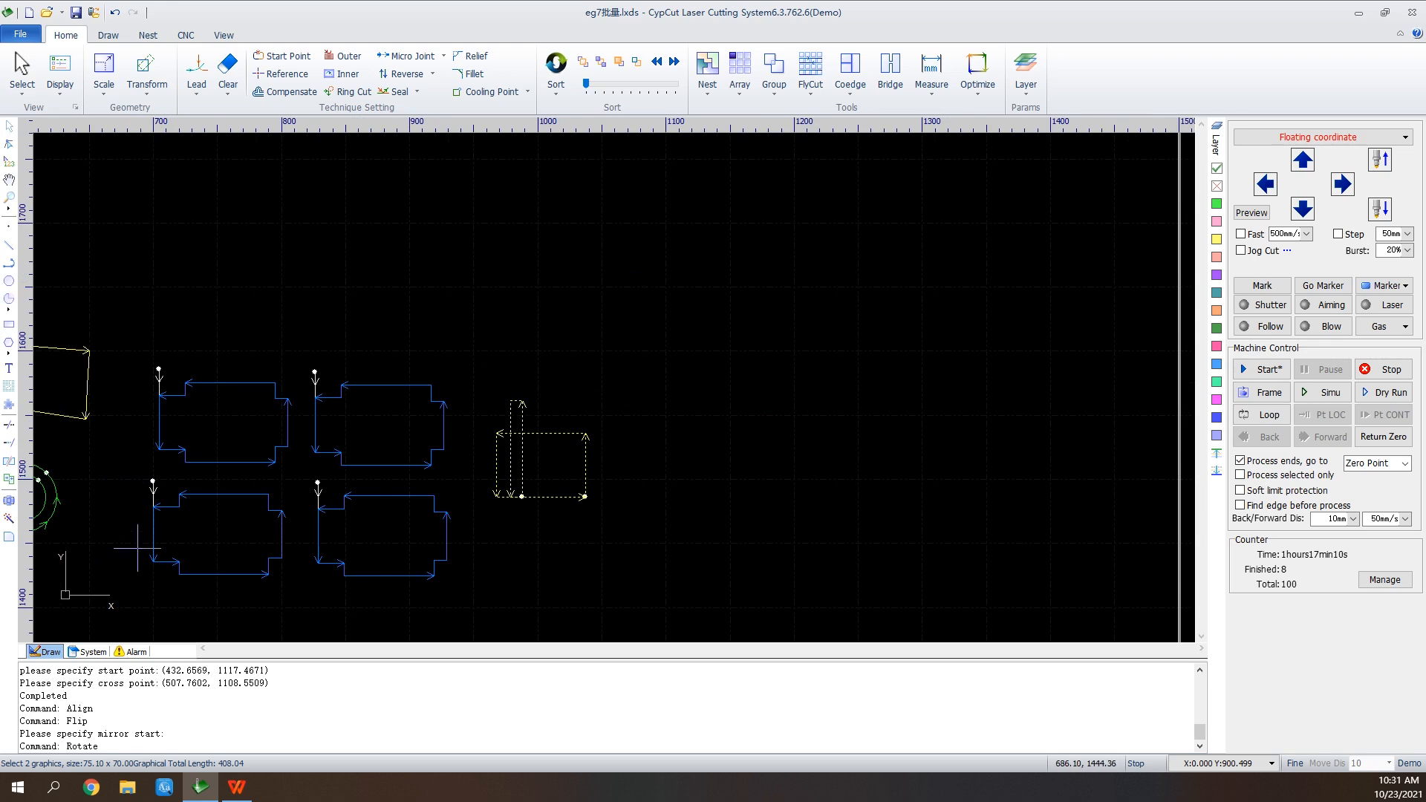
pyautogui.scroll(2, 138, 542)
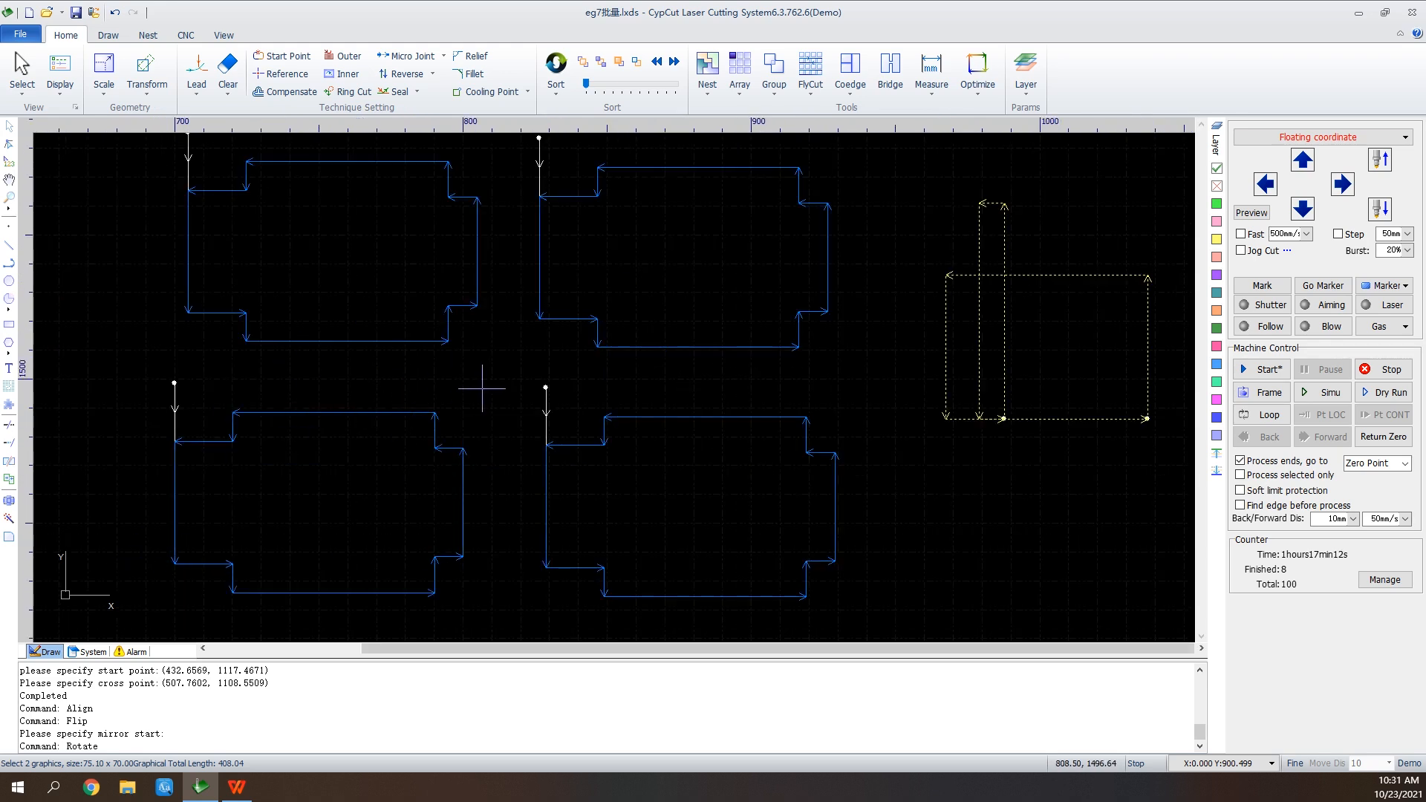
pyautogui.click(9, 181)
pyautogui.moveTo(245, 275); pyautogui.dragTo(417, 396)
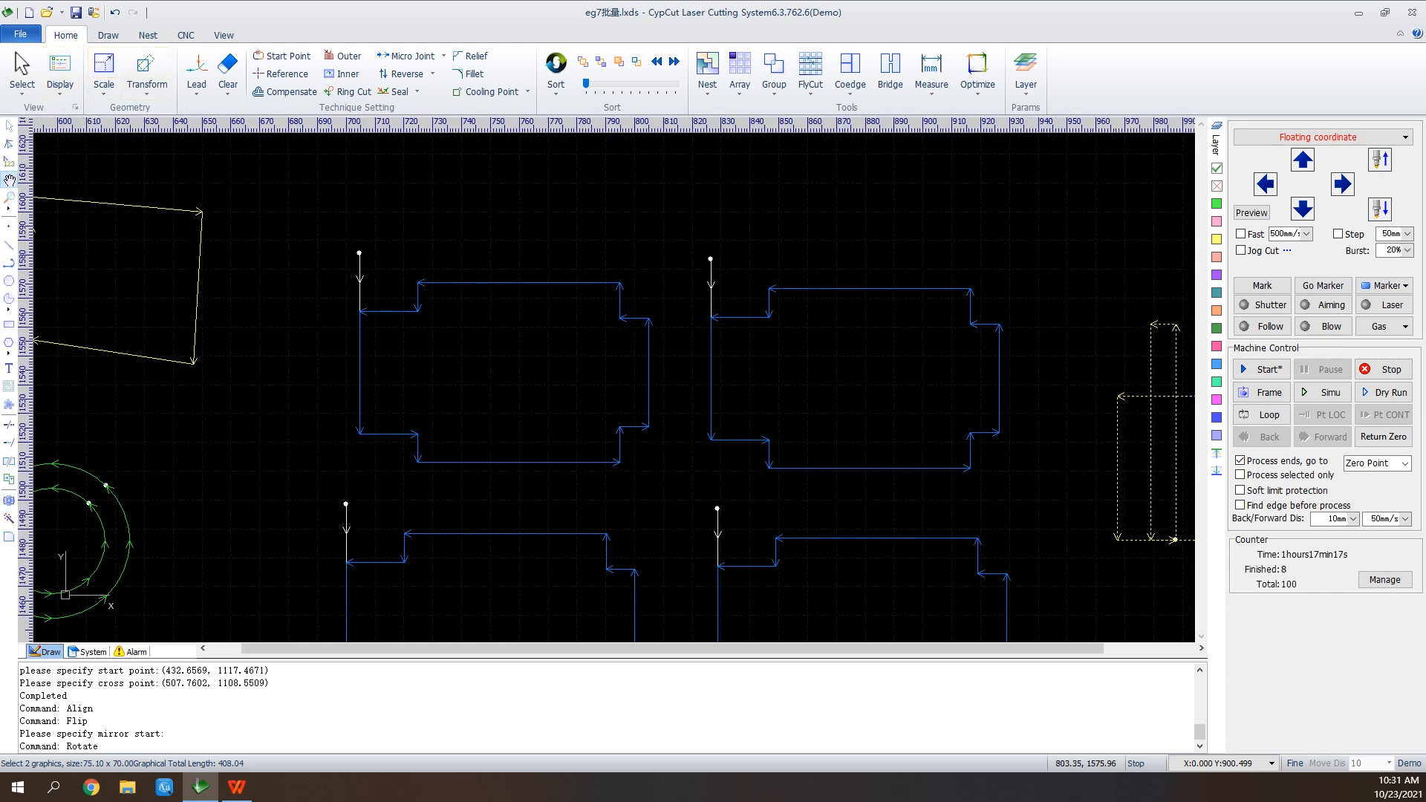
pyautogui.click(9, 126)
pyautogui.click(635, 318)
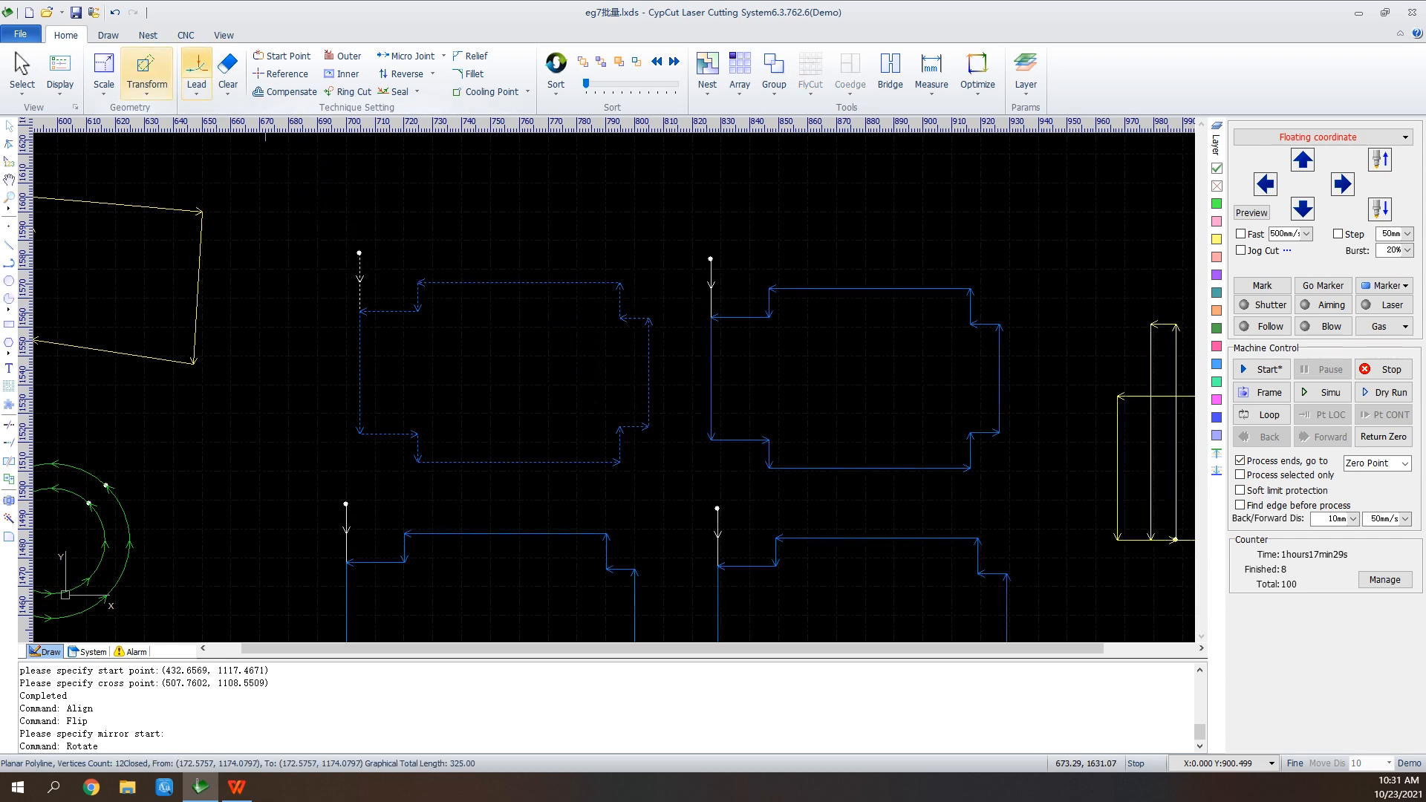
pyautogui.click(196, 73)
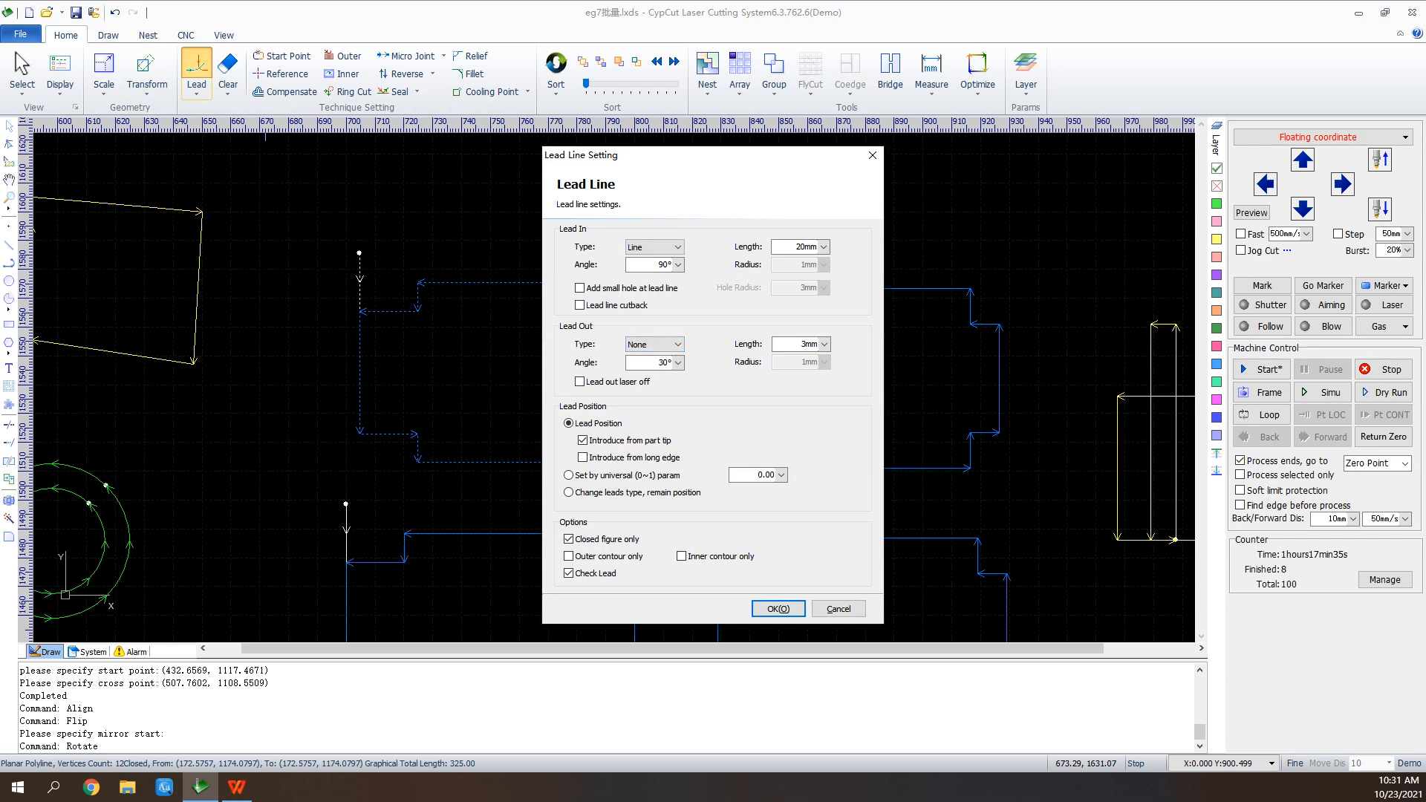
pyautogui.click(654, 247)
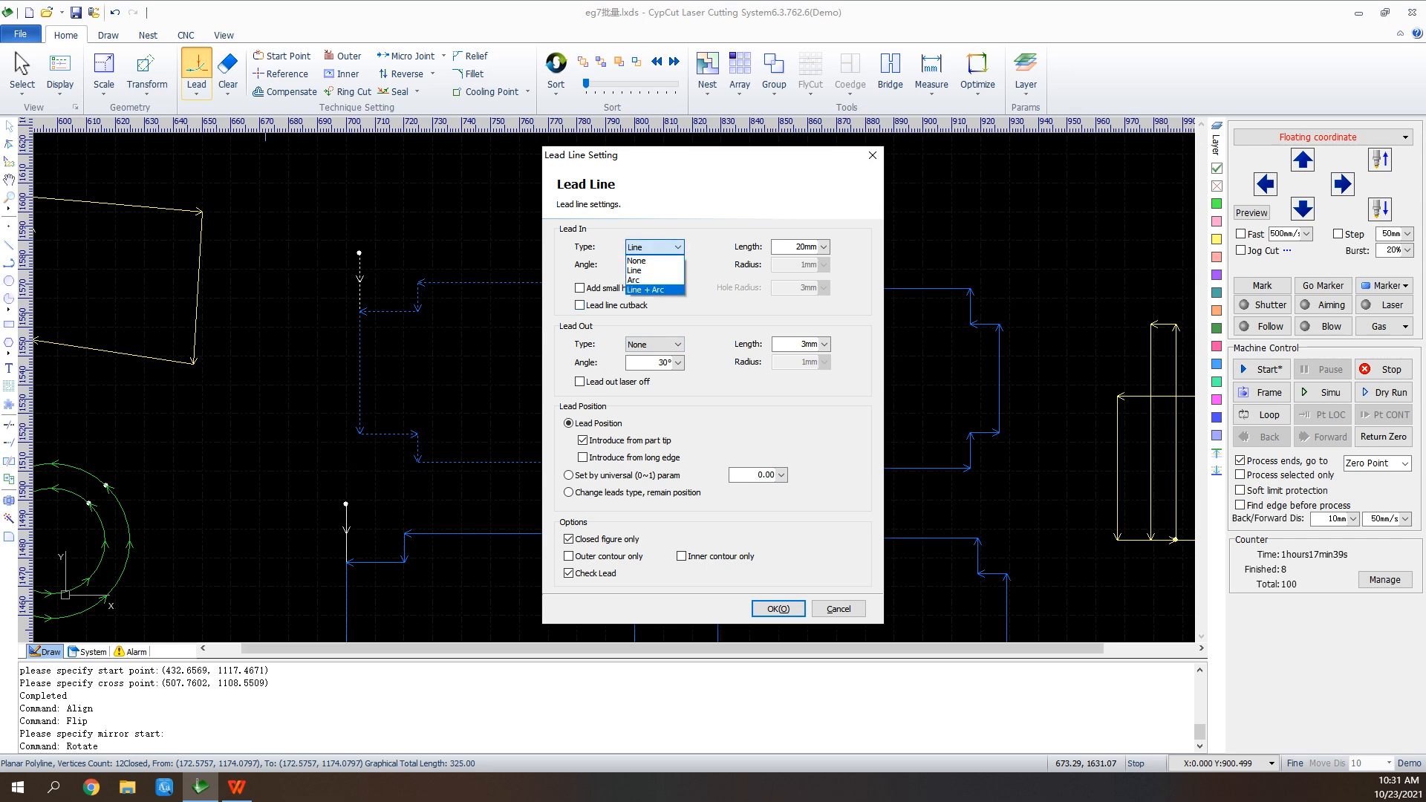
pyautogui.click(645, 270)
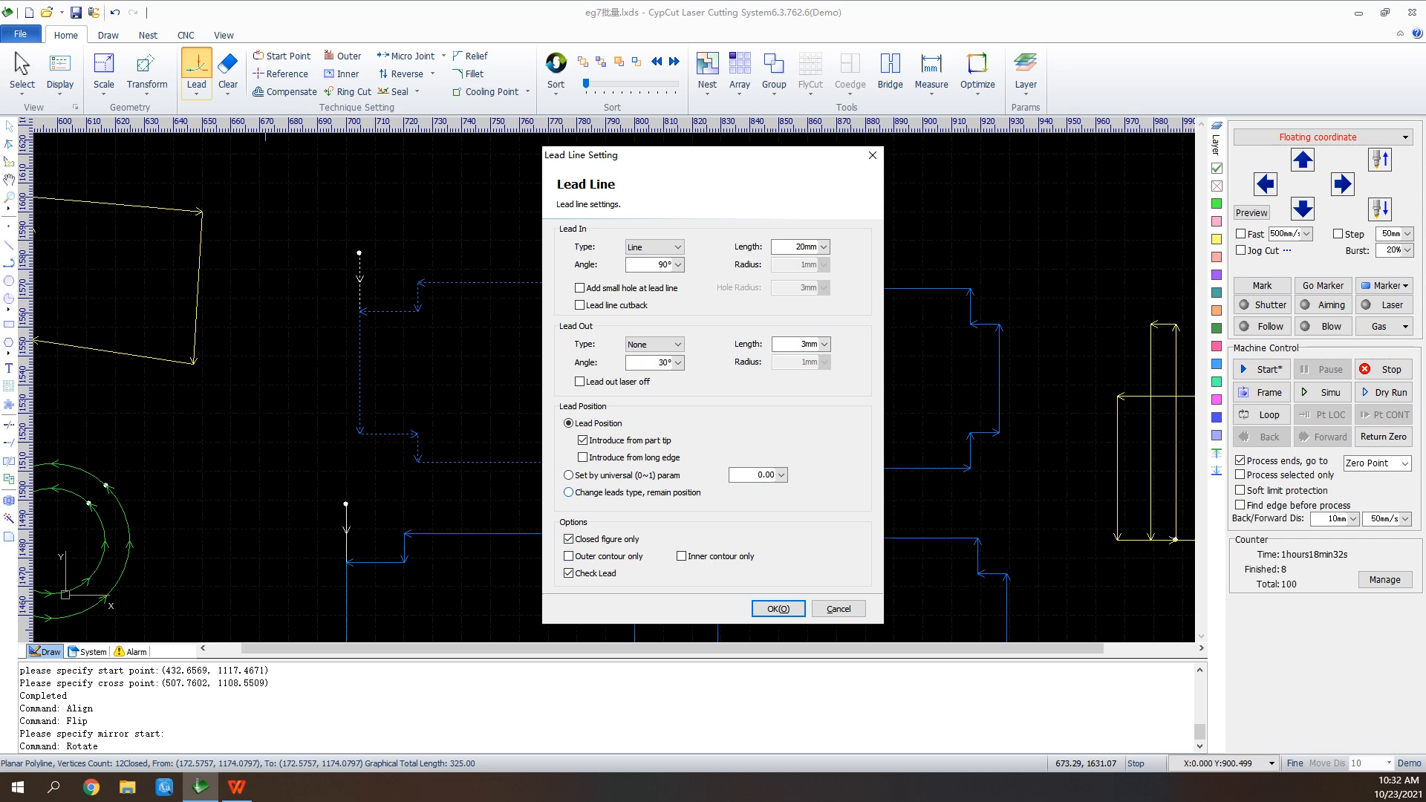
pyautogui.click(778, 609)
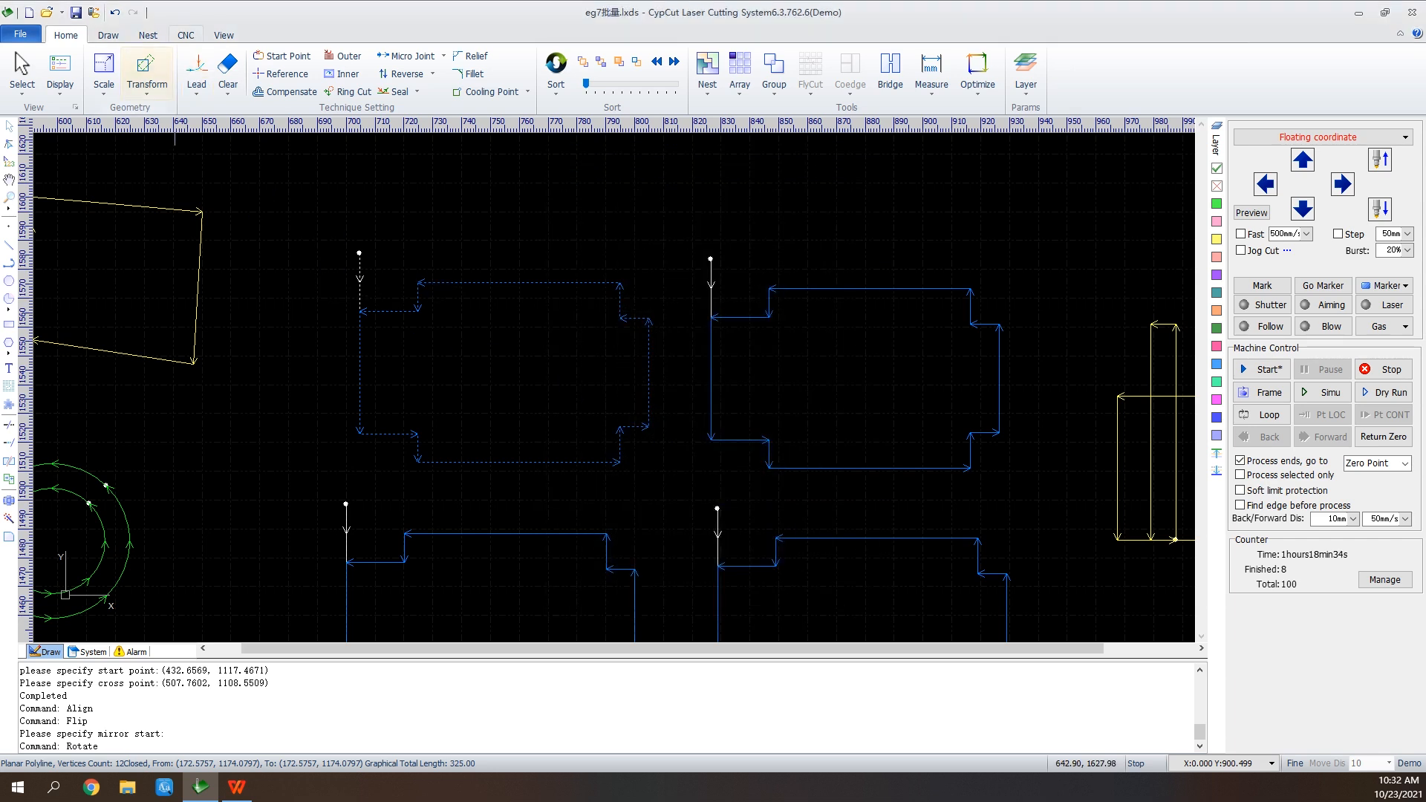
# Clear the lead line from the selected upper-left blue outline
pyautogui.click(196, 92)
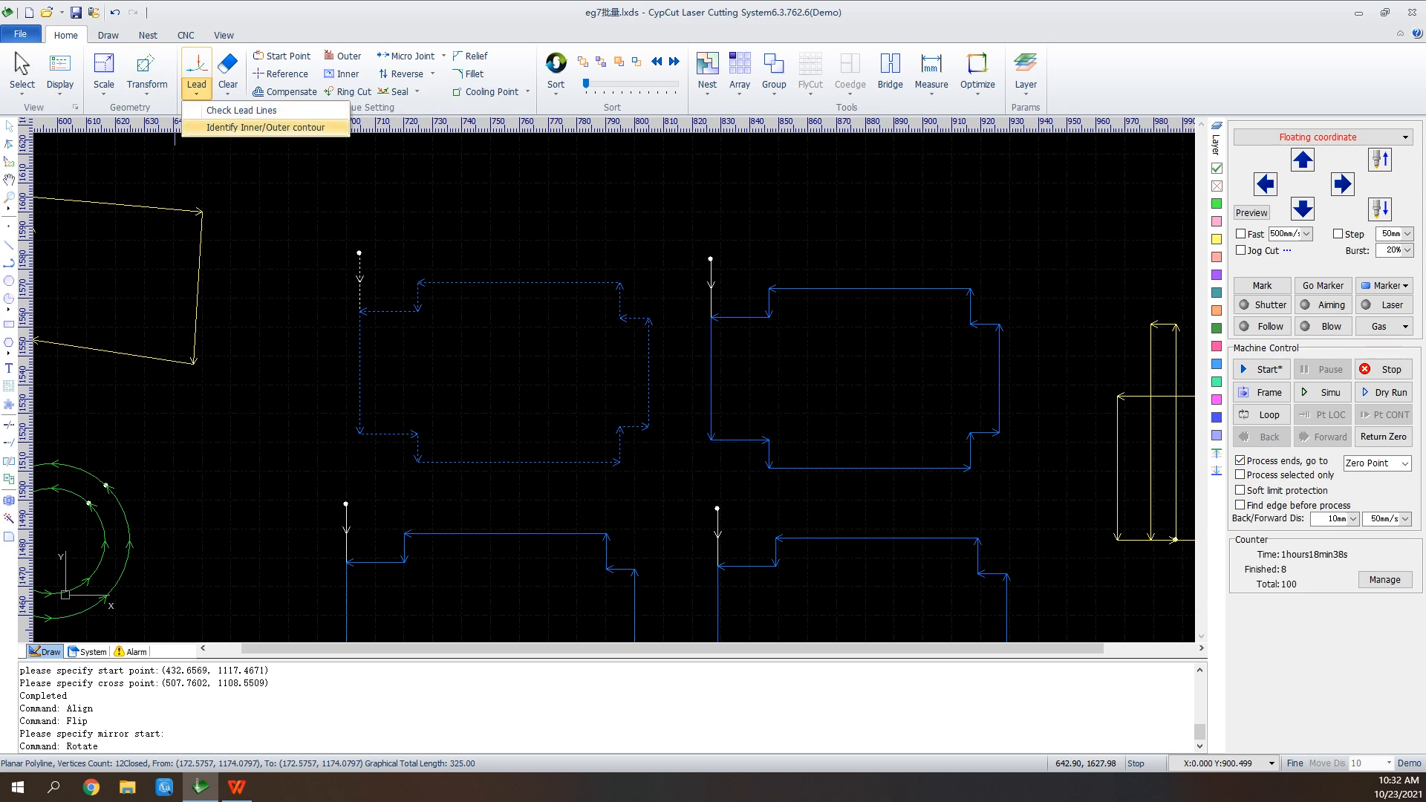
pyautogui.click(196, 89)
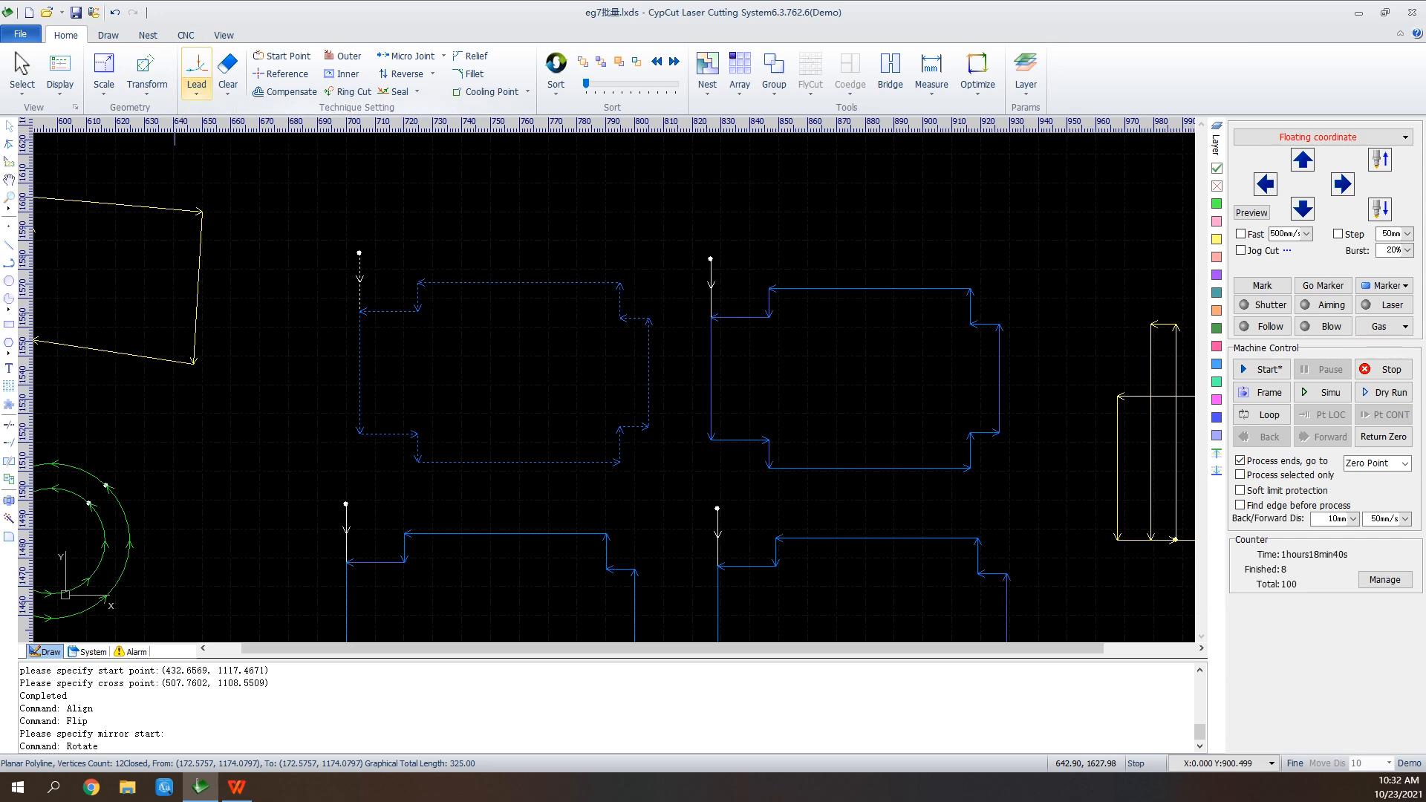
pyautogui.click(196, 89)
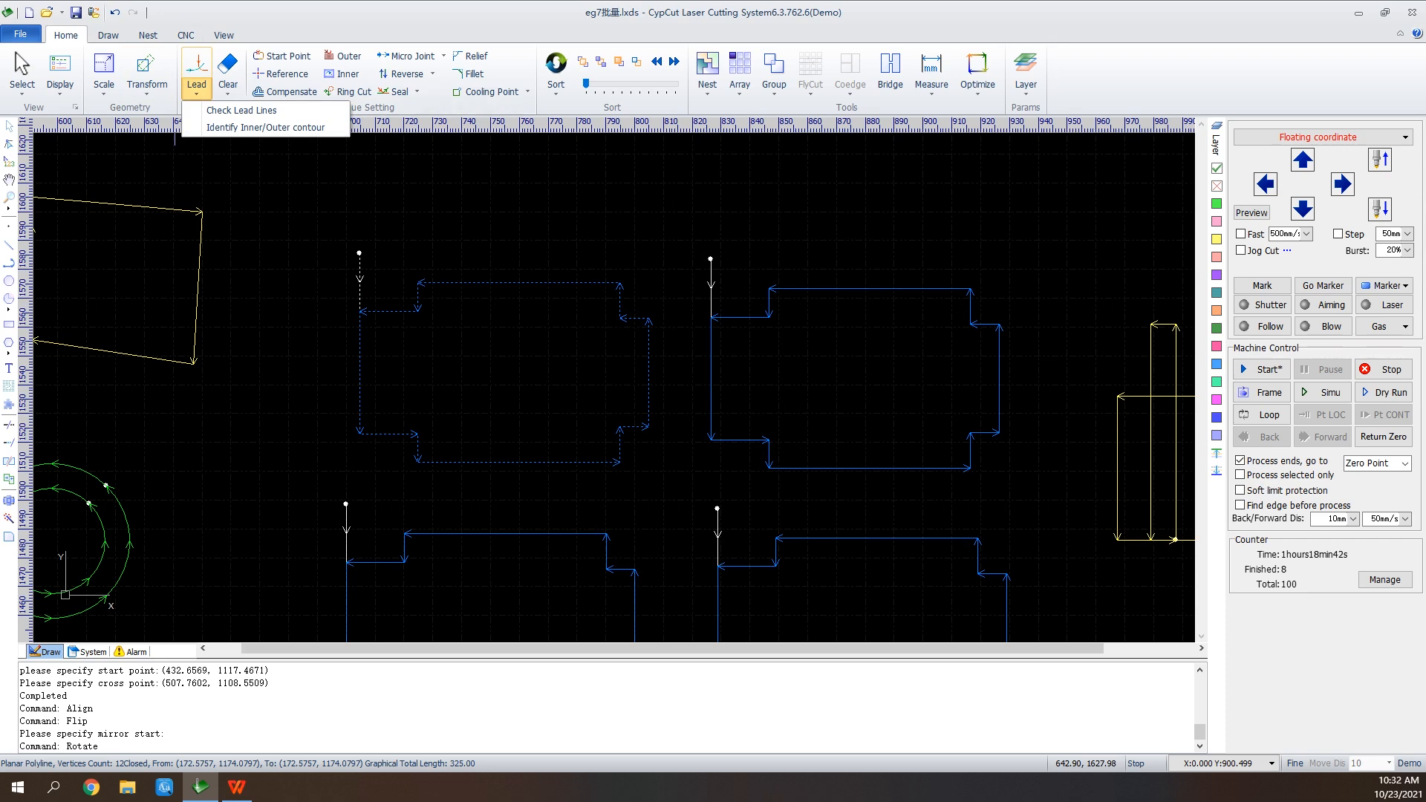
pyautogui.click(228, 81)
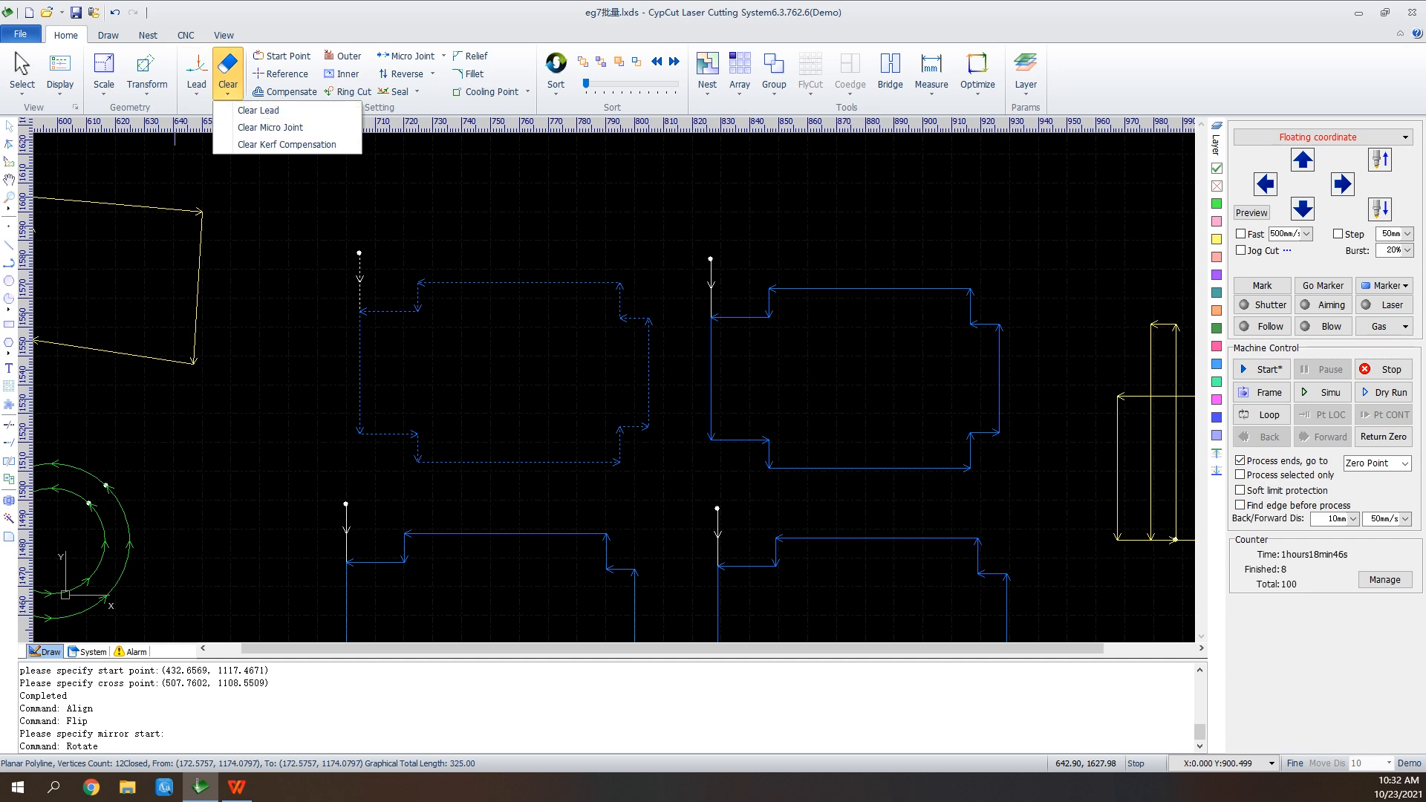
pyautogui.click(258, 110)
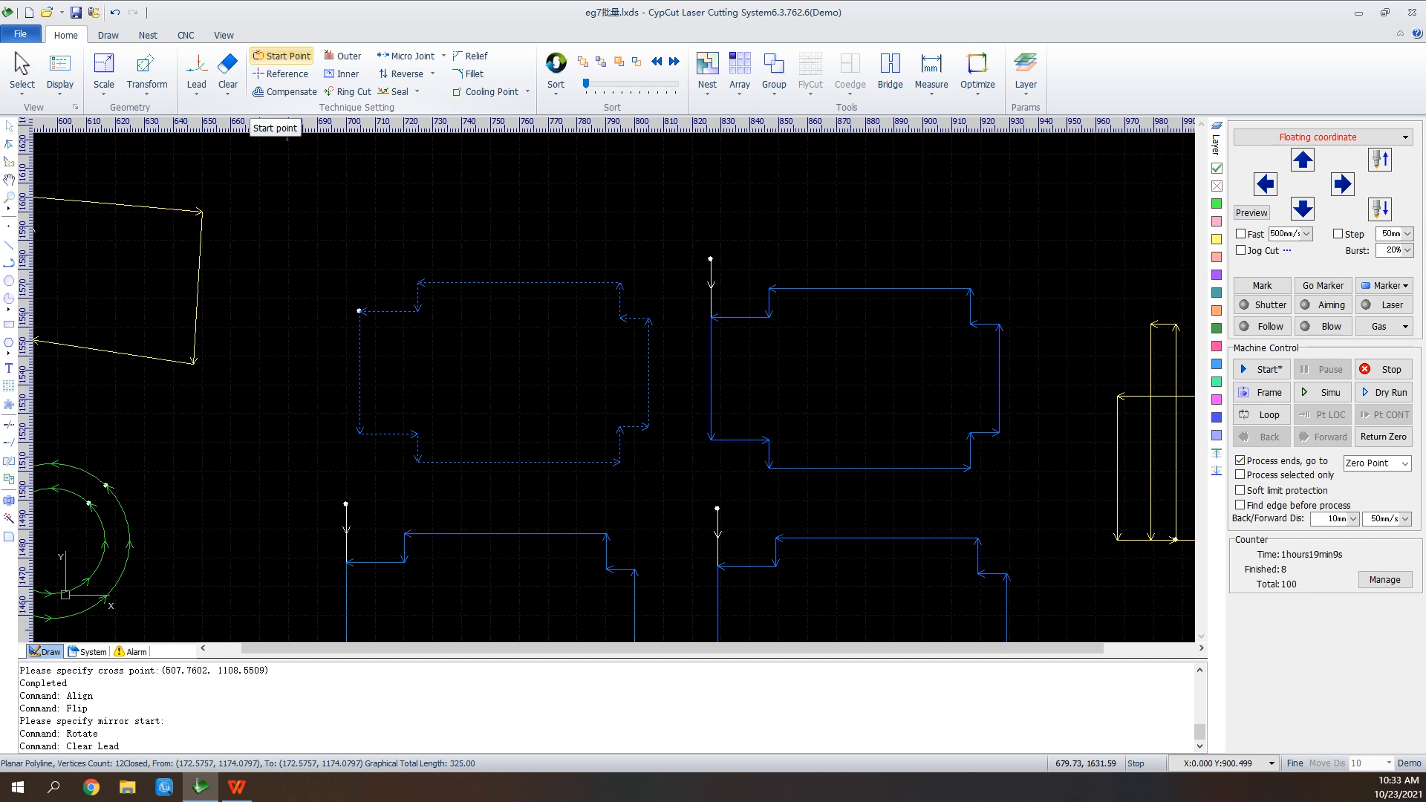
# Move the start point of the upper-left blue outline to the lower vertex of its left edge
pyautogui.click(282, 56)
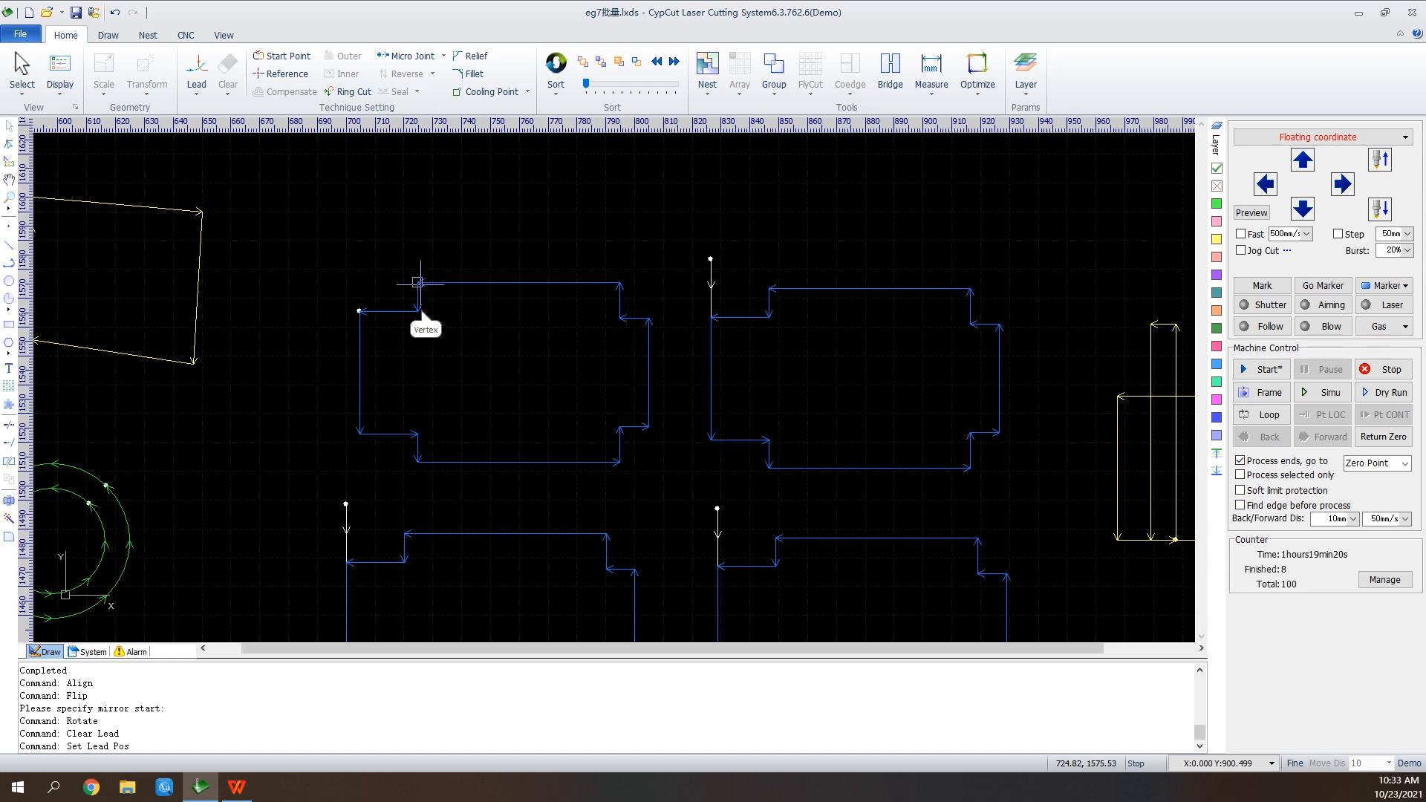
pyautogui.click(418, 311)
pyautogui.click(360, 433)
pyautogui.scroll(-2, 911, 213)
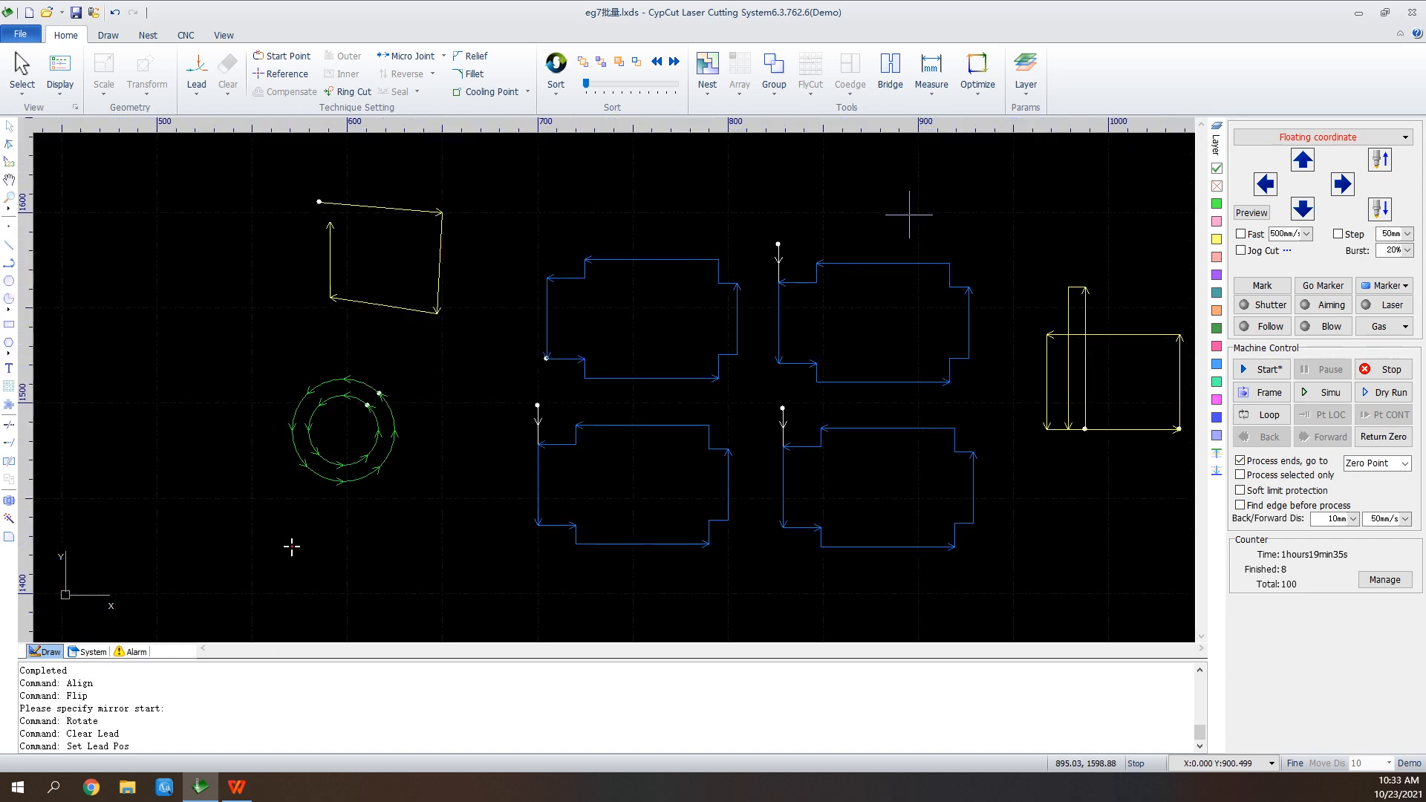
pyautogui.scroll(4, 294, 442)
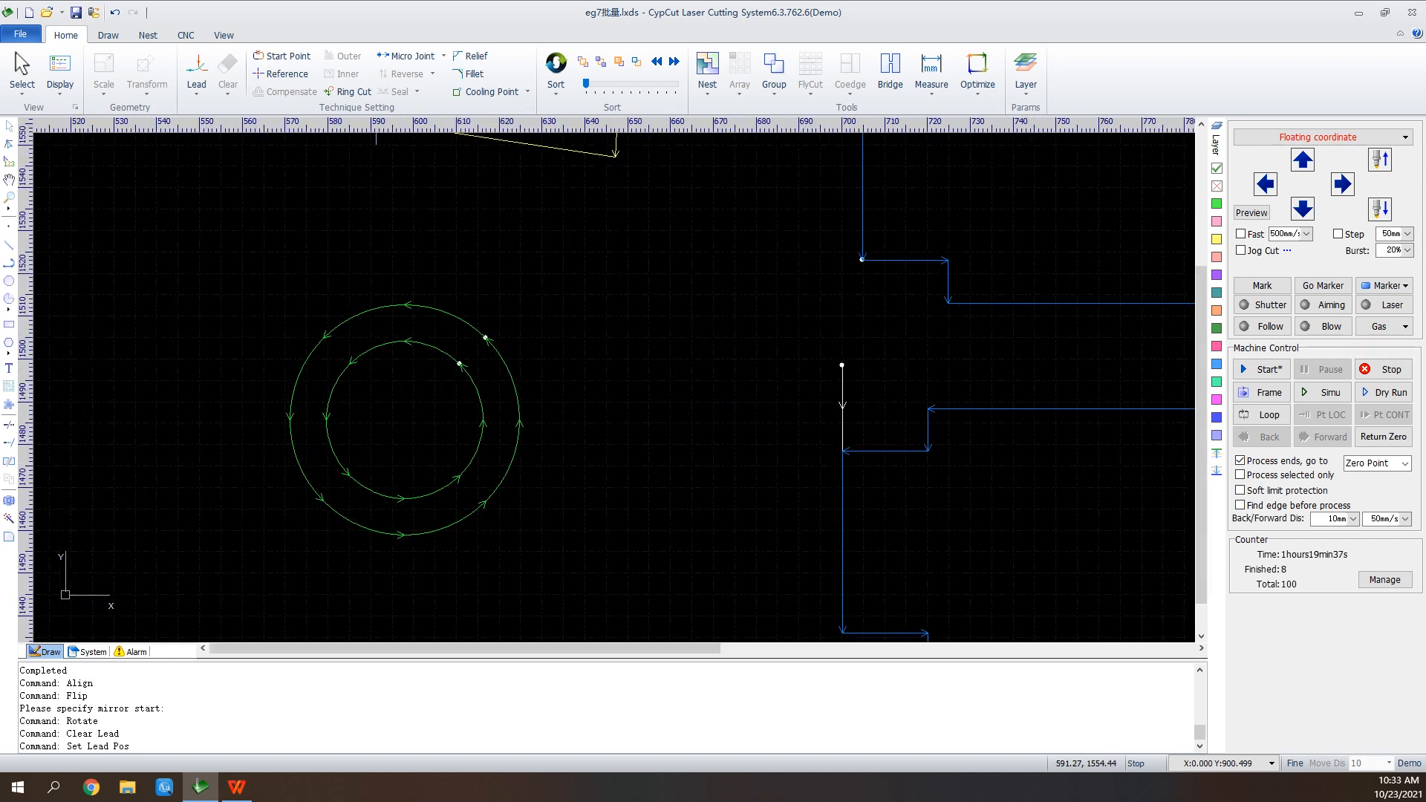
pyautogui.rightClick(483, 300)
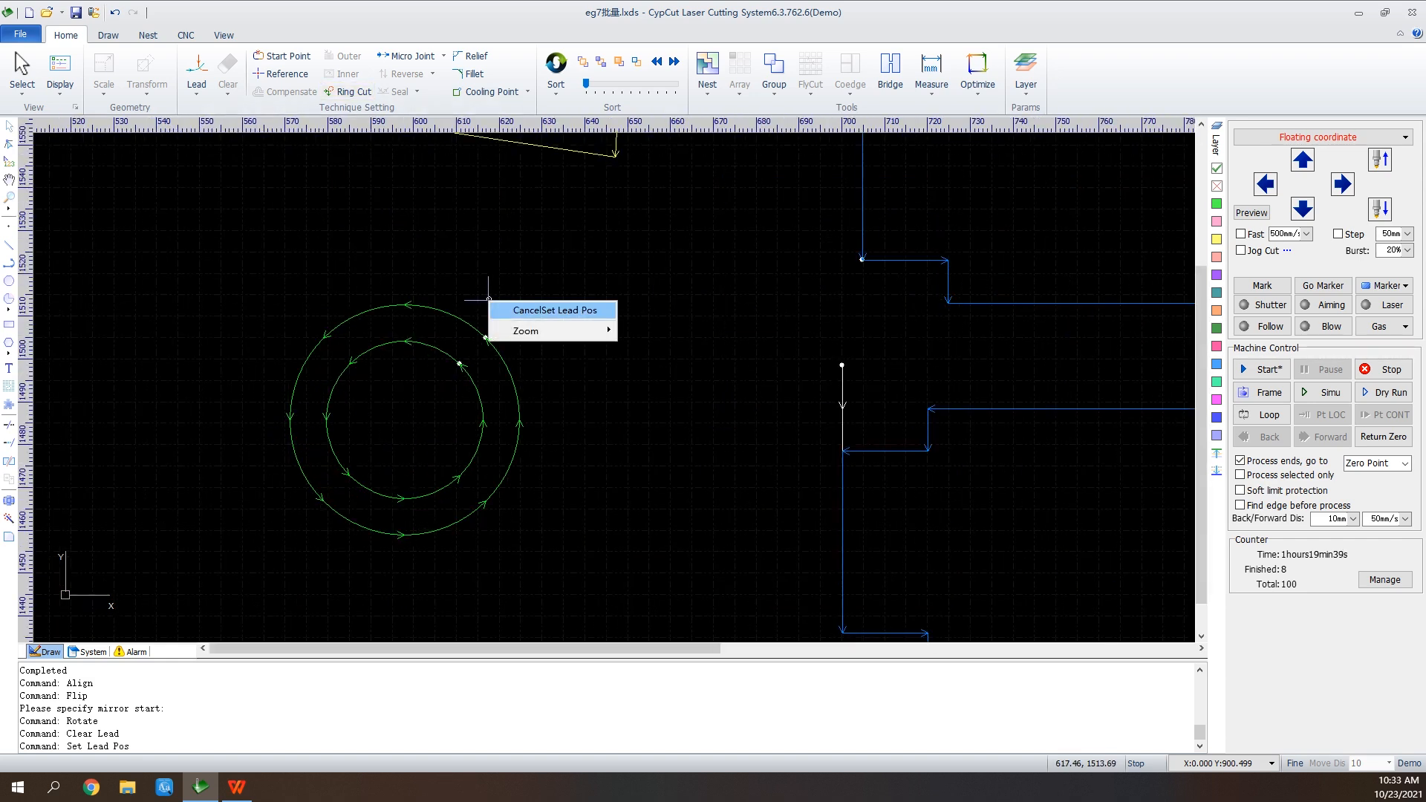
pyautogui.click(492, 306)
# Apply kerf compensation to both green circles with 0.1 mm outer and inner widths, Sharp corners, and Inner shrink, outer expand
pyautogui.moveTo(482, 283); pyautogui.dragTo(405, 434)
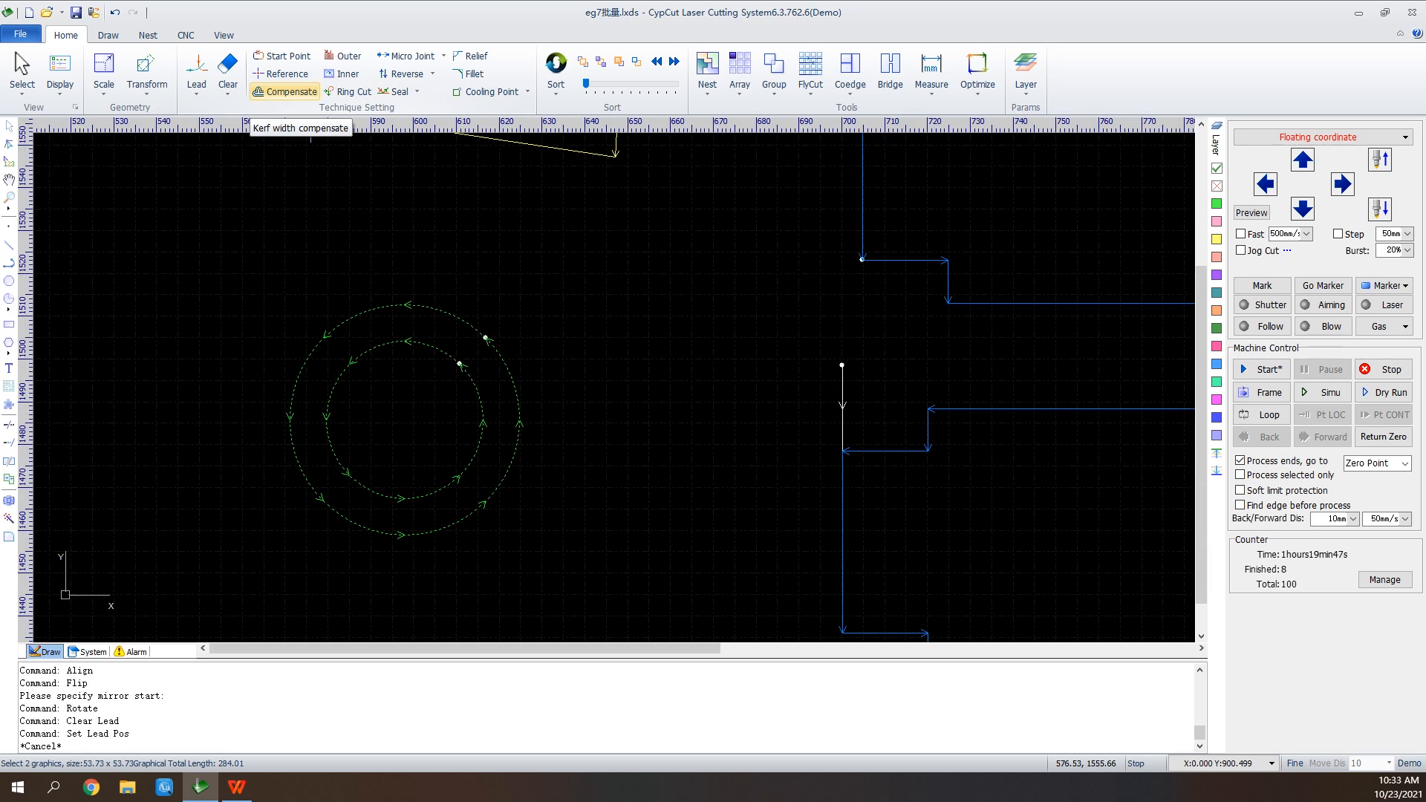
pyautogui.click(286, 91)
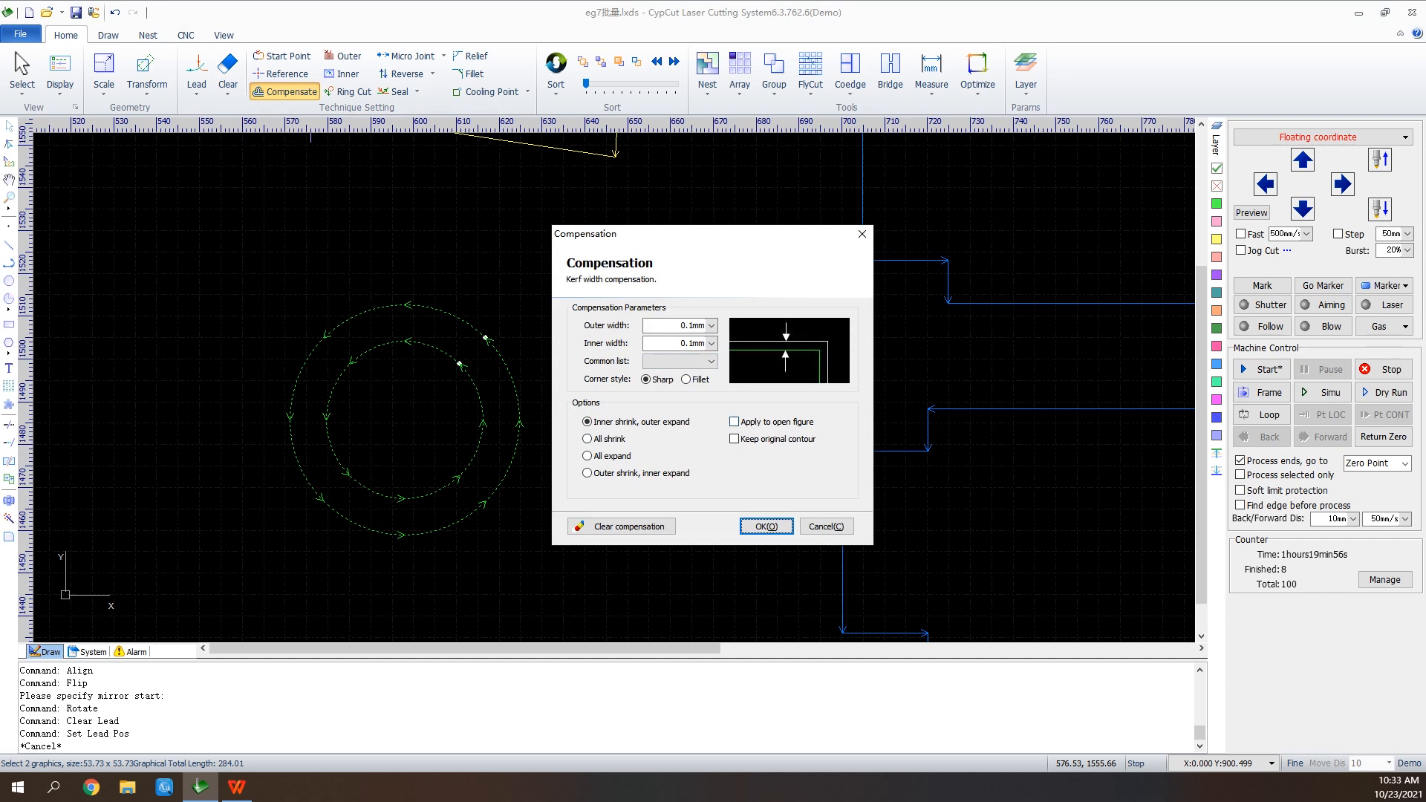
pyautogui.click(766, 526)
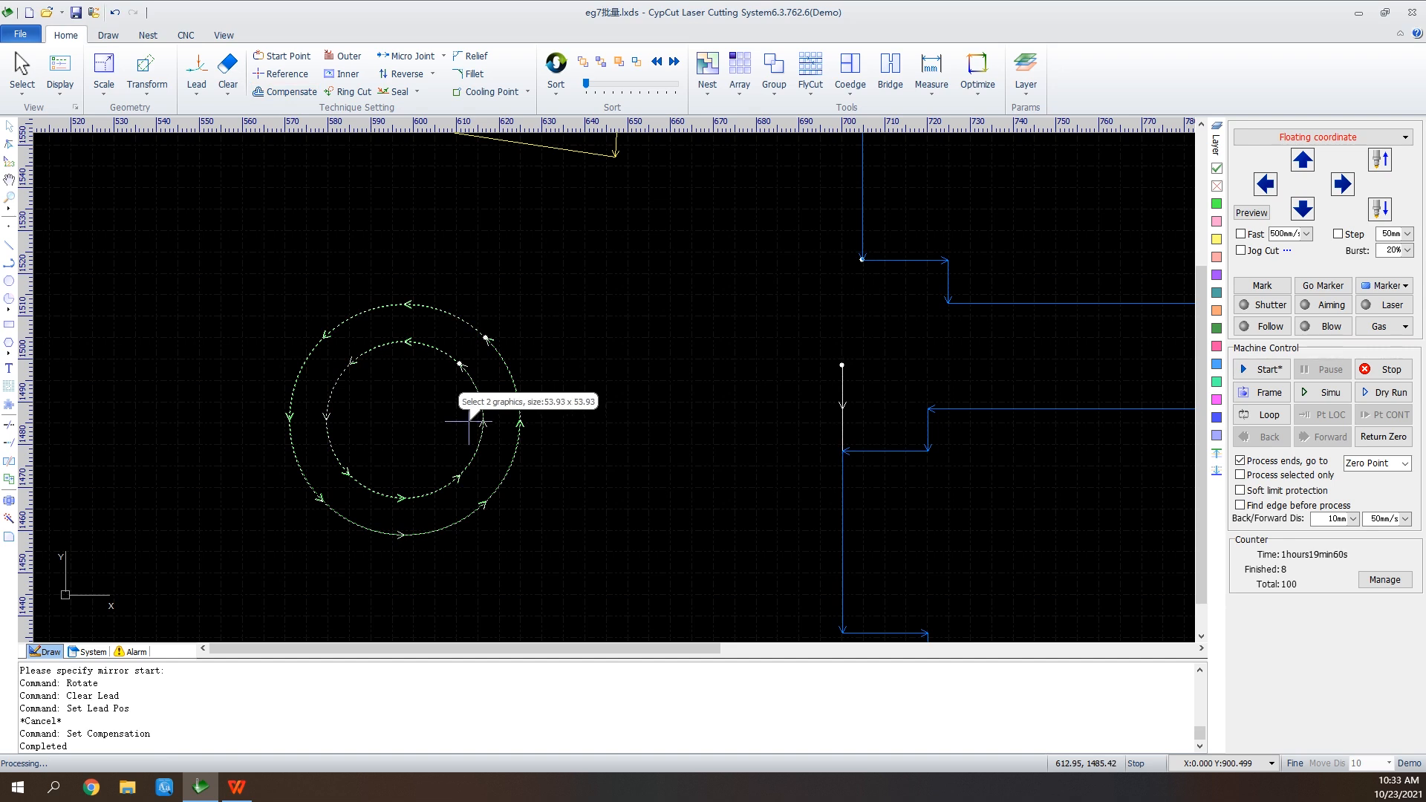
pyautogui.scroll(3, 468, 420)
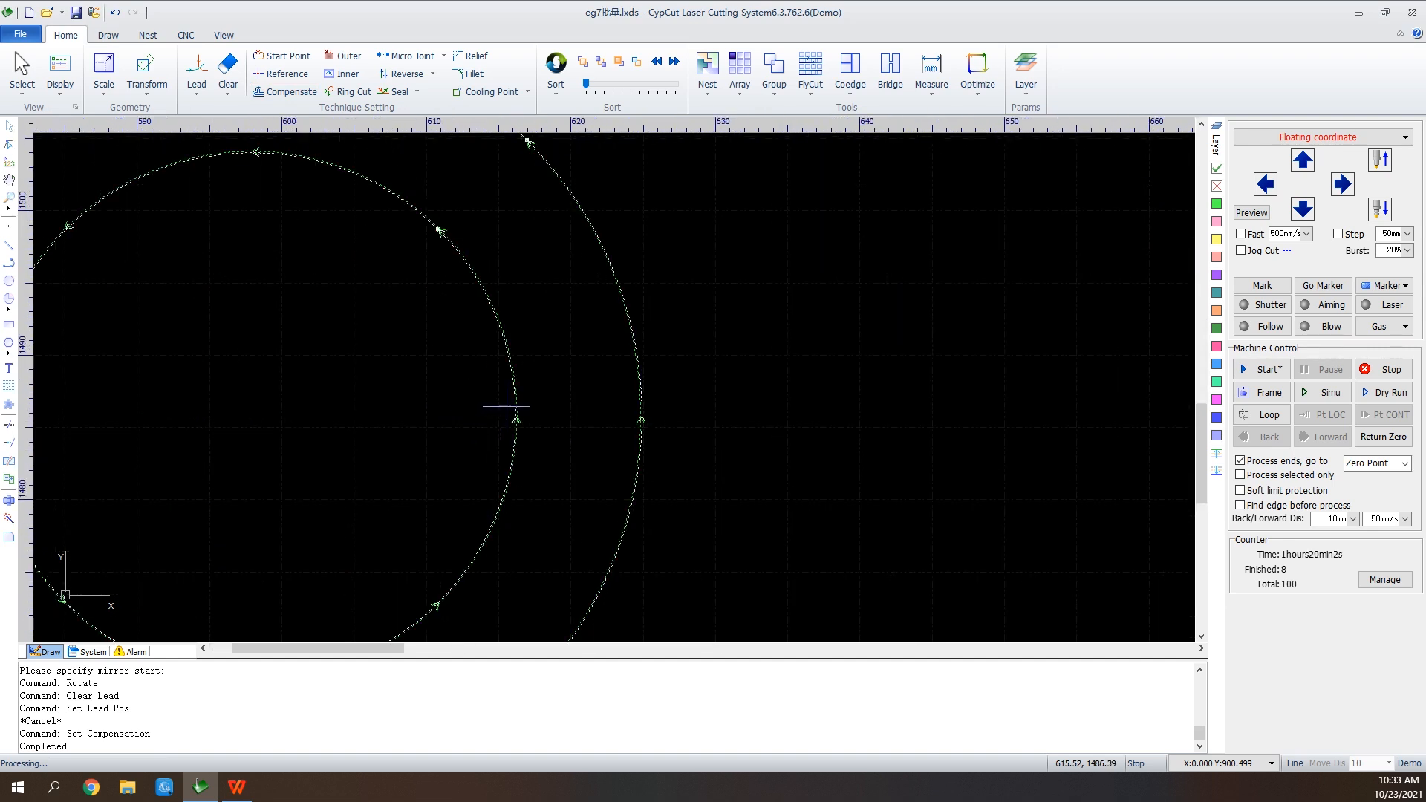
pyautogui.scroll(2, 504, 404)
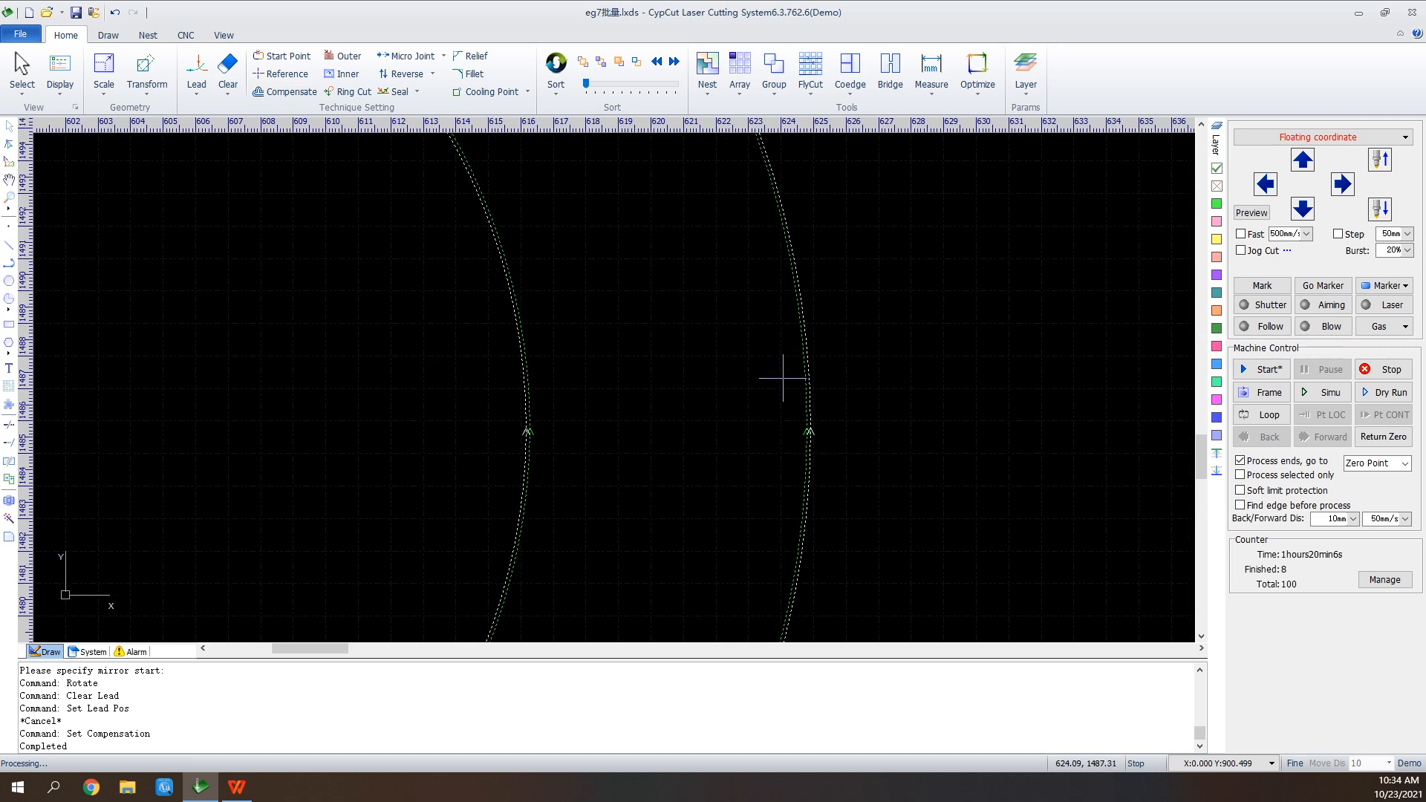
pyautogui.scroll(-3, 779, 377)
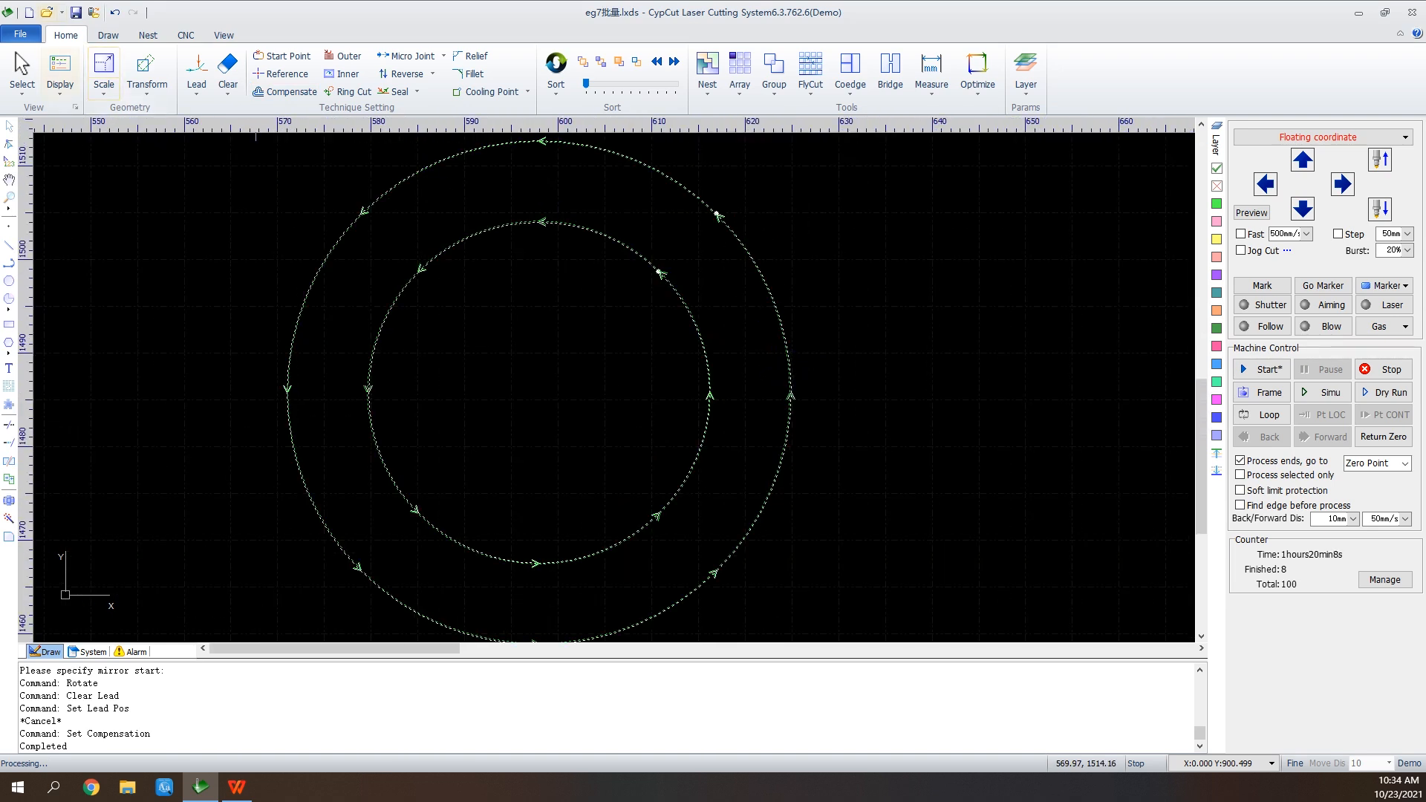
# Open the drawing eg阴切阳切, discarding the changes to the current file
pyautogui.click(47, 12)
pyautogui.click(711, 413)
pyautogui.scroll(-1, 557, 327)
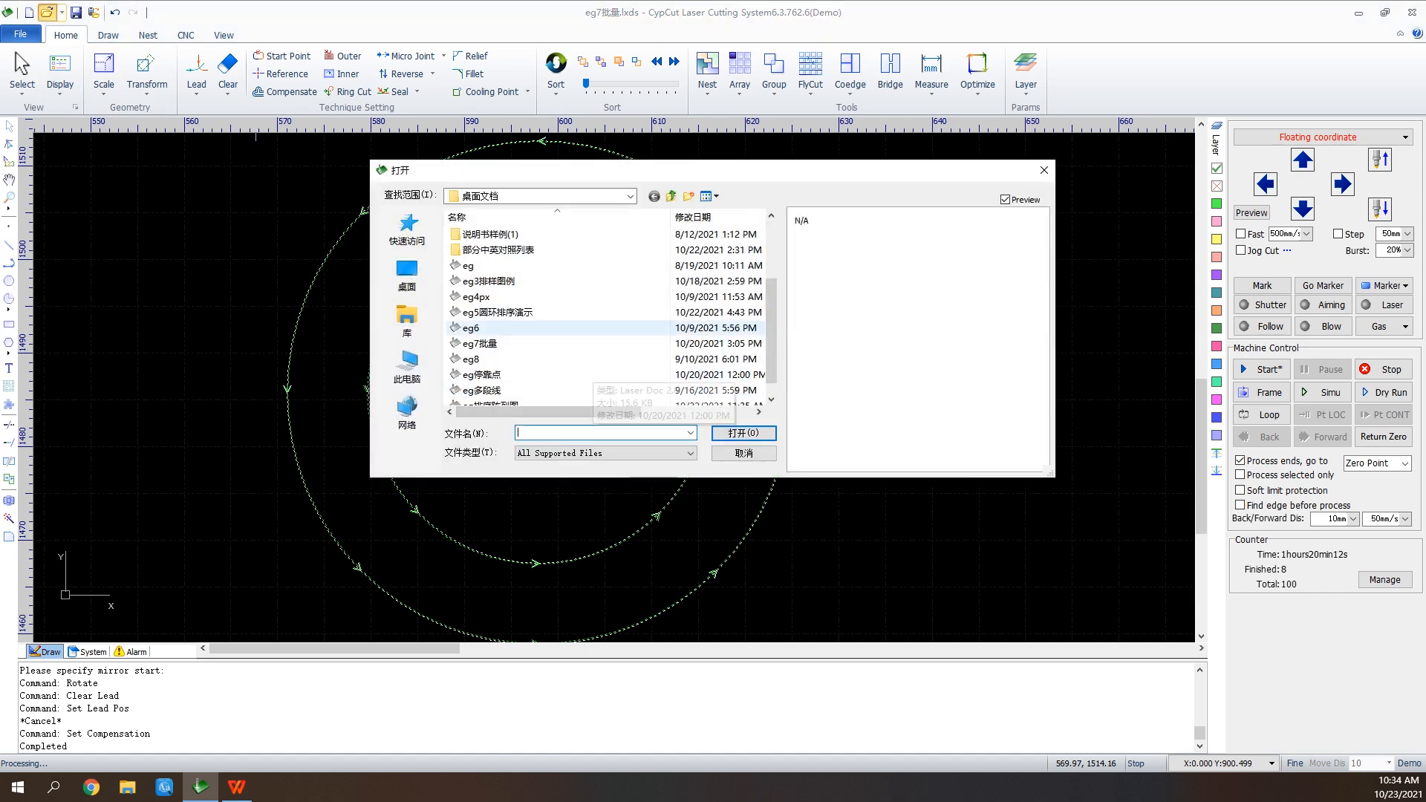
pyautogui.scroll(-1, 482, 328)
pyautogui.click(493, 390)
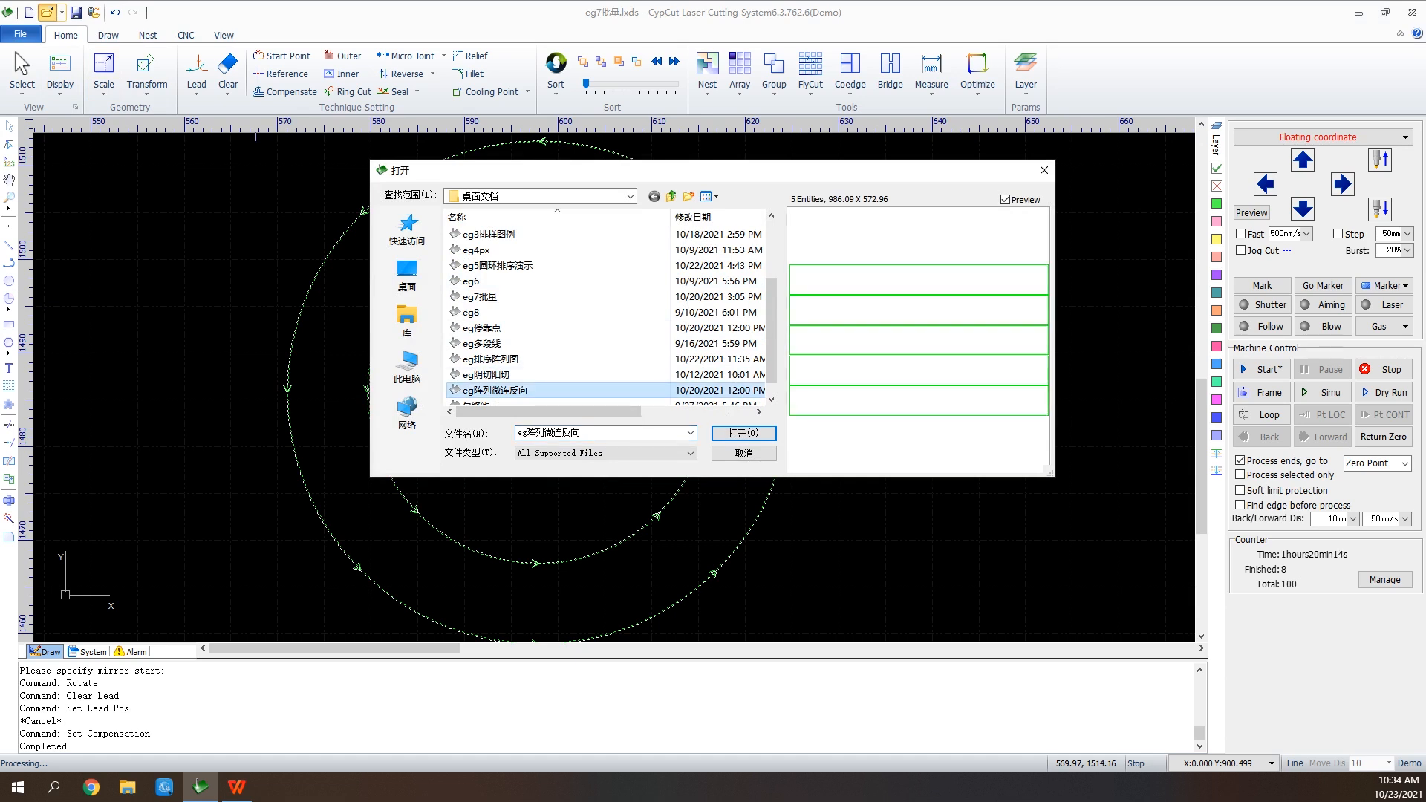
pyautogui.click(572, 374)
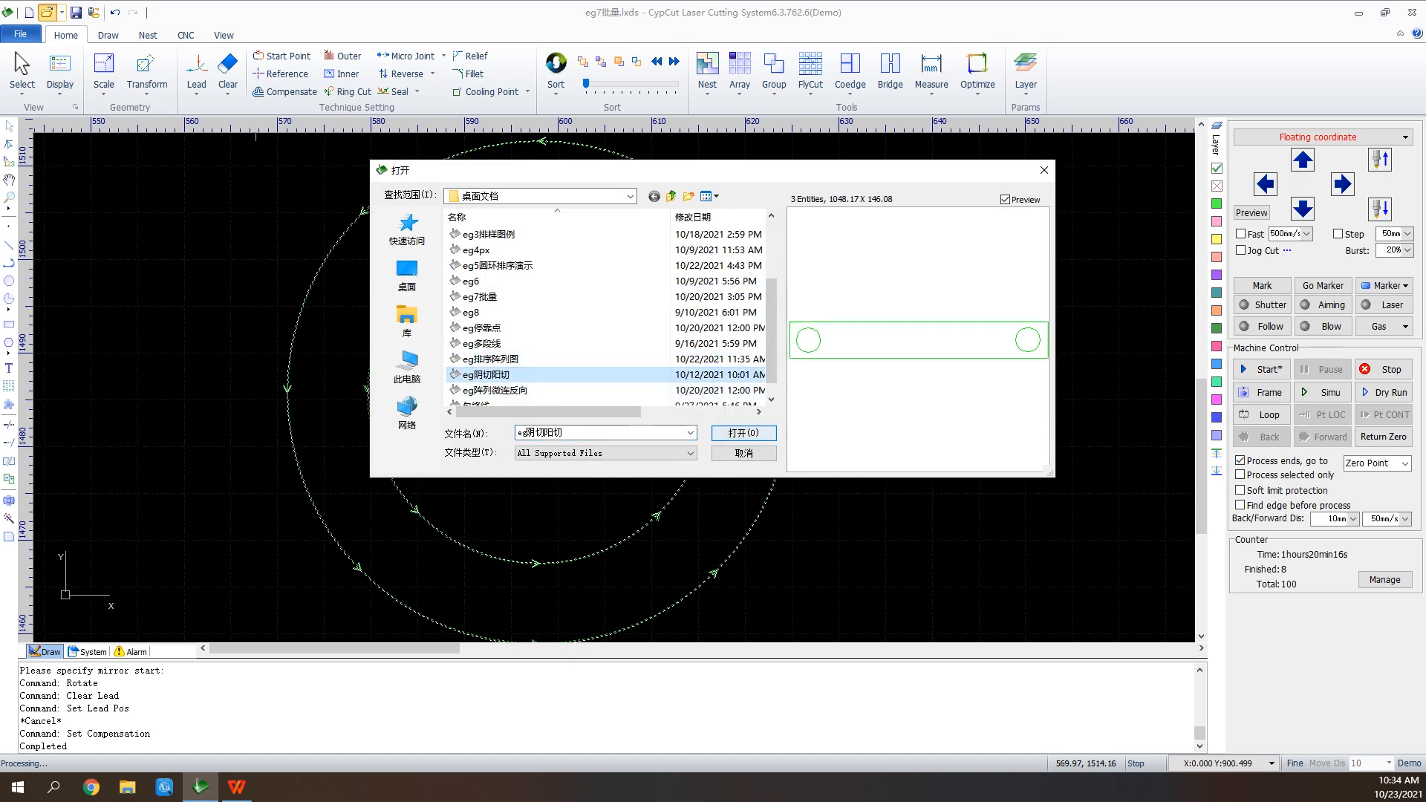
pyautogui.click(746, 432)
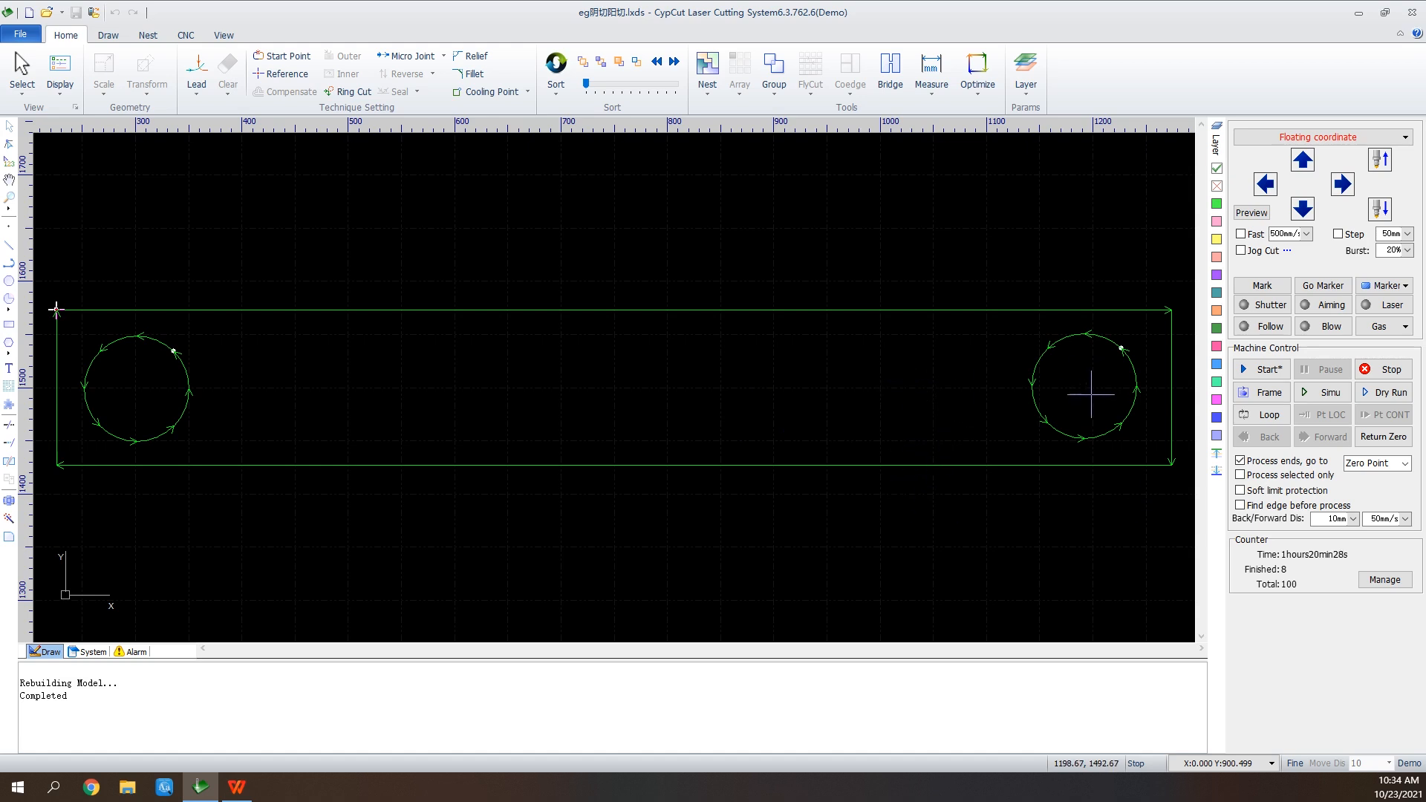
# Apply 20 mm Line lead-ins at 90° to the rectangle and both circles, and identify their inner and outer contours
pyautogui.moveTo(1188, 289); pyautogui.dragTo(33, 558)
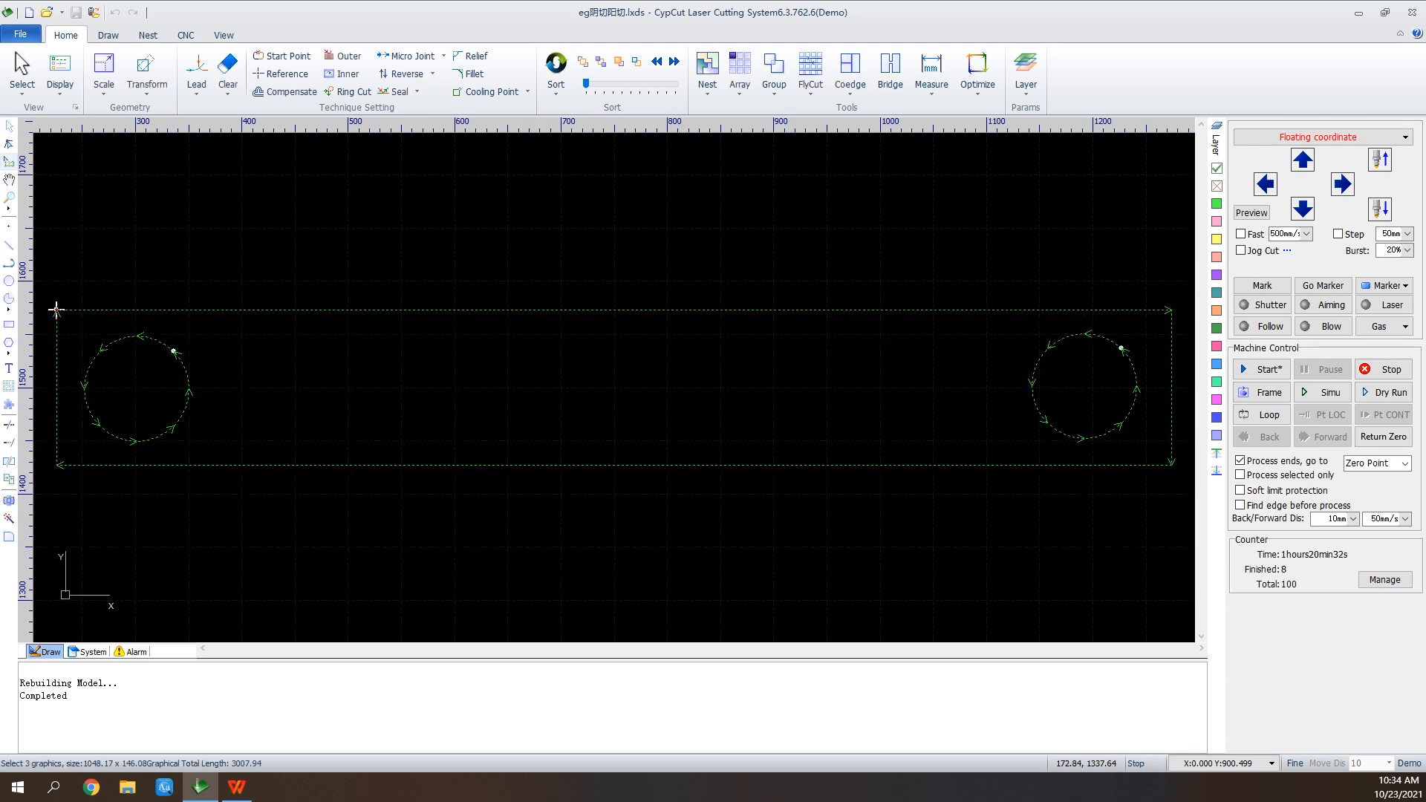
pyautogui.click(196, 72)
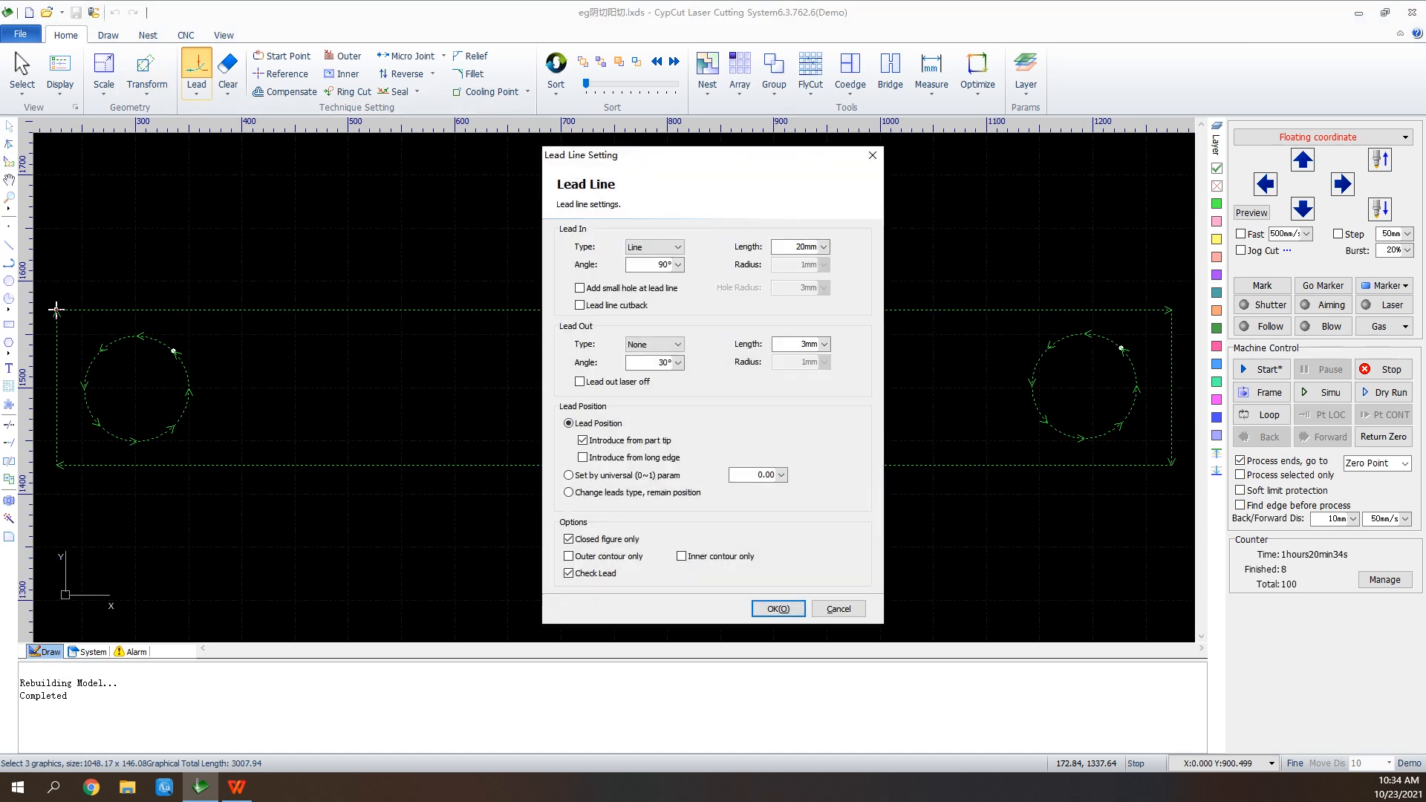
pyautogui.click(778, 608)
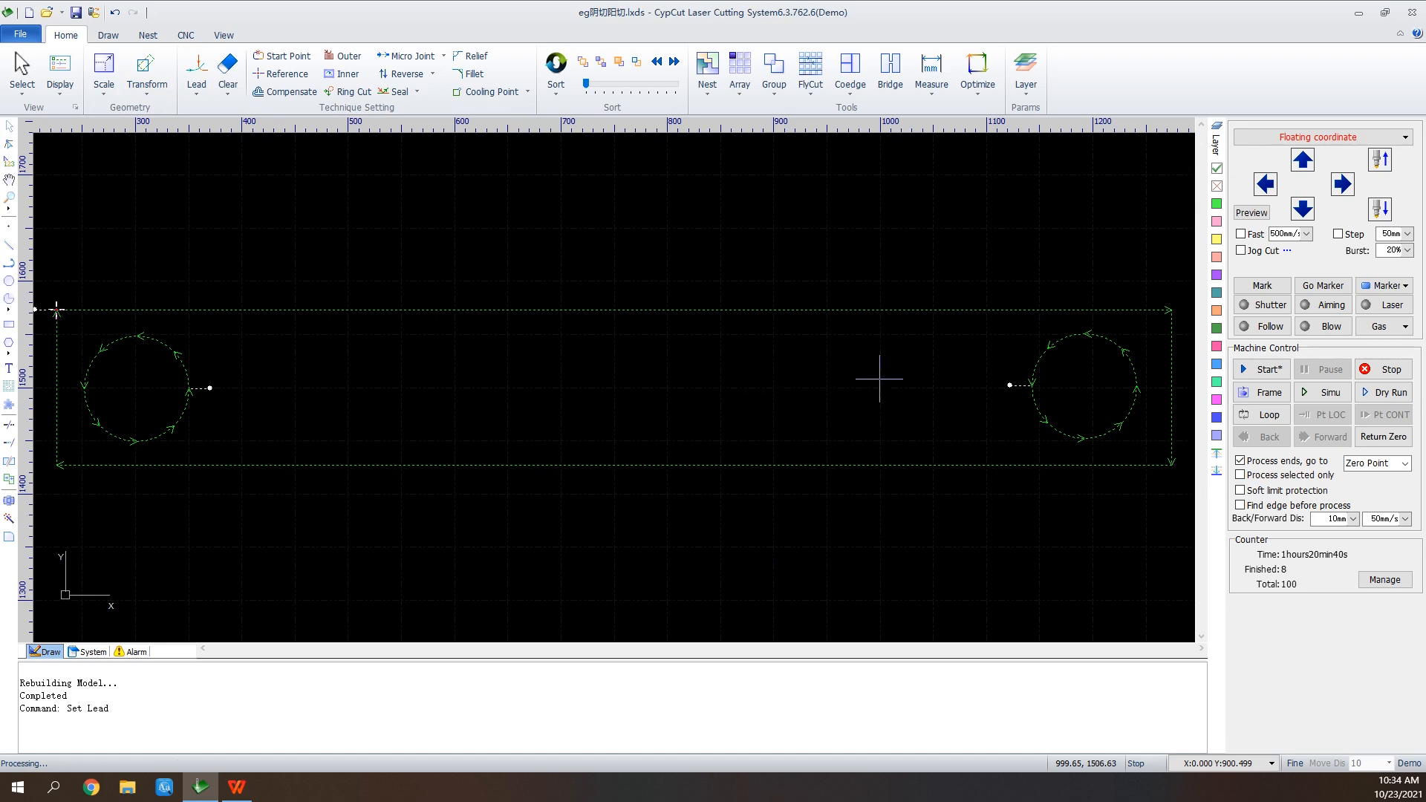
pyautogui.click(196, 87)
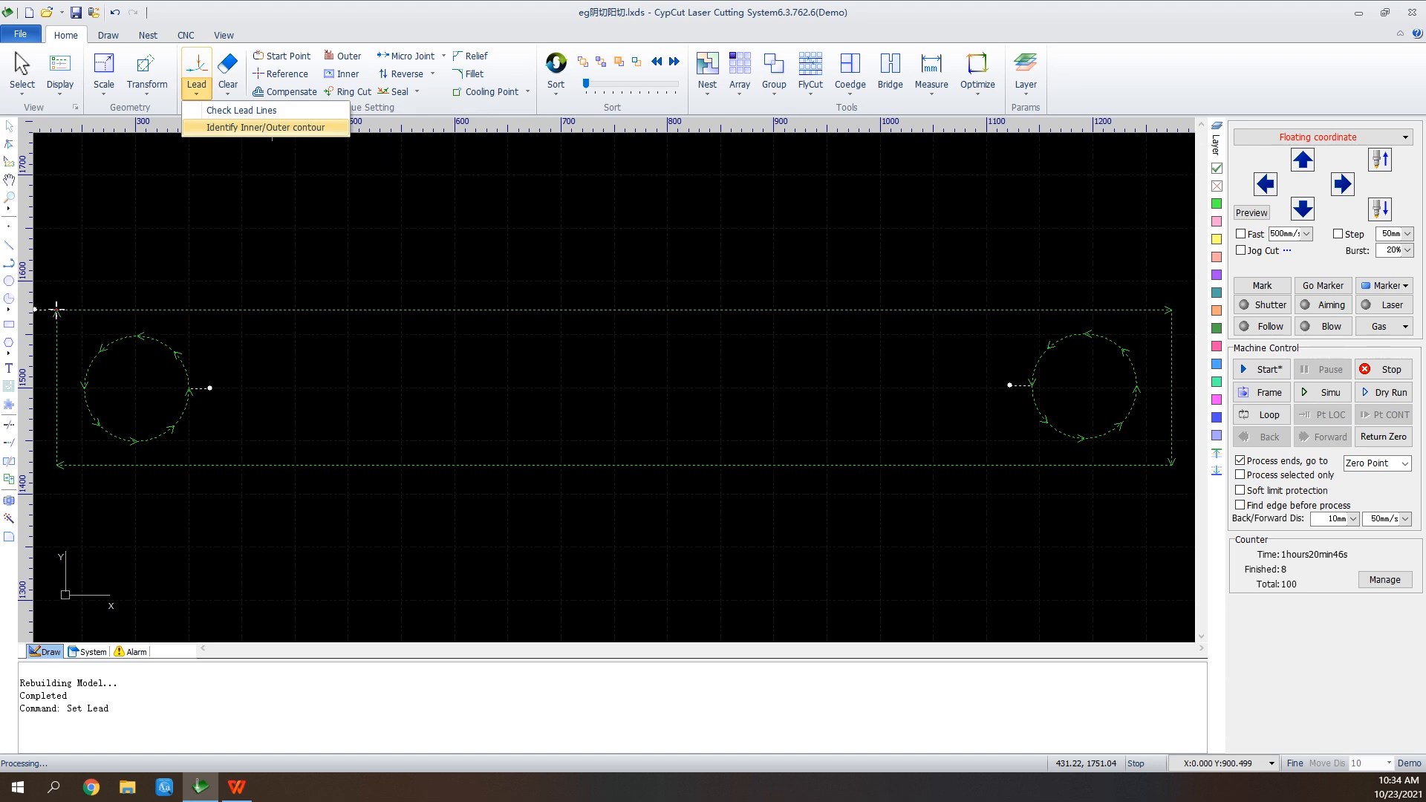
pyautogui.click(265, 127)
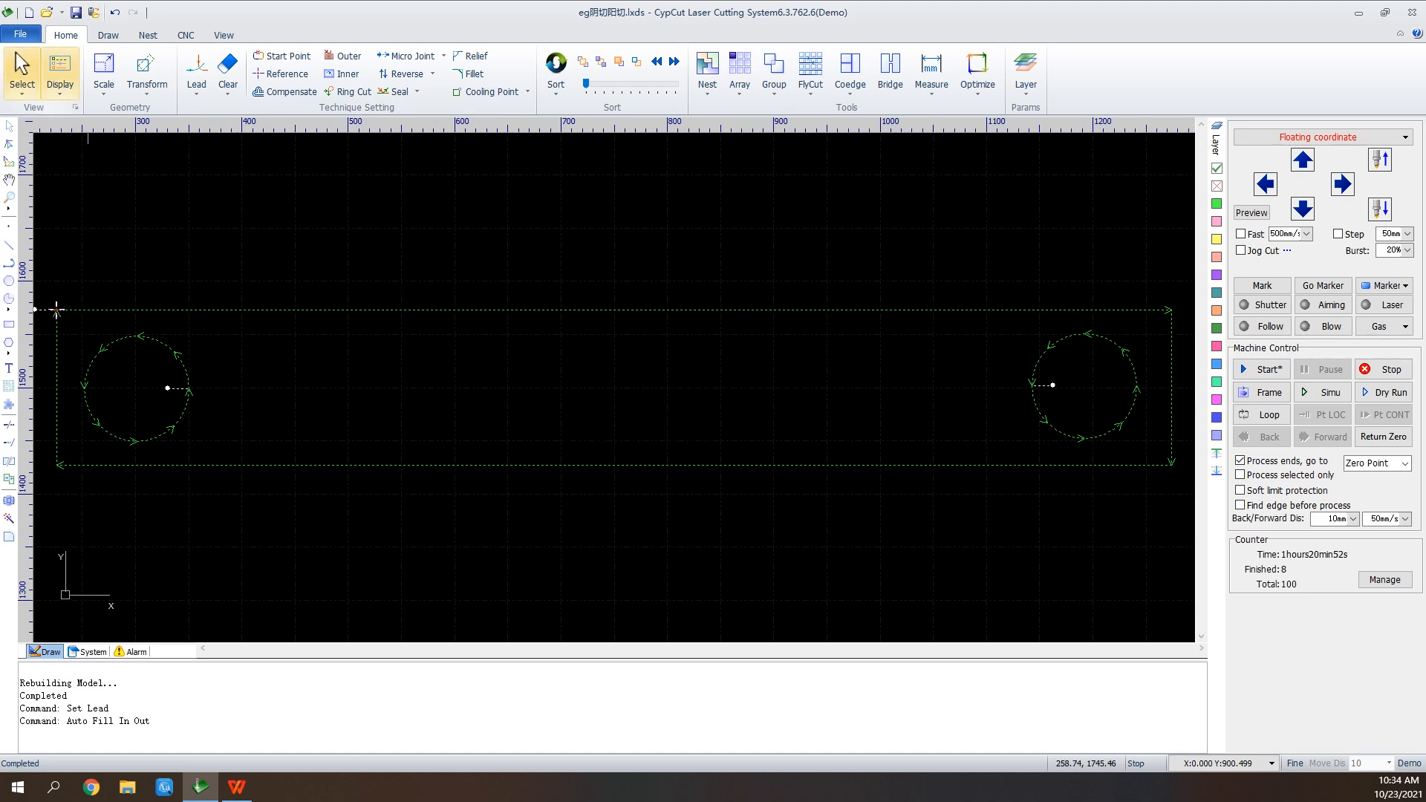
# Open the drawing eg阵列微连反向 in place of the current file
pyautogui.click(46, 12)
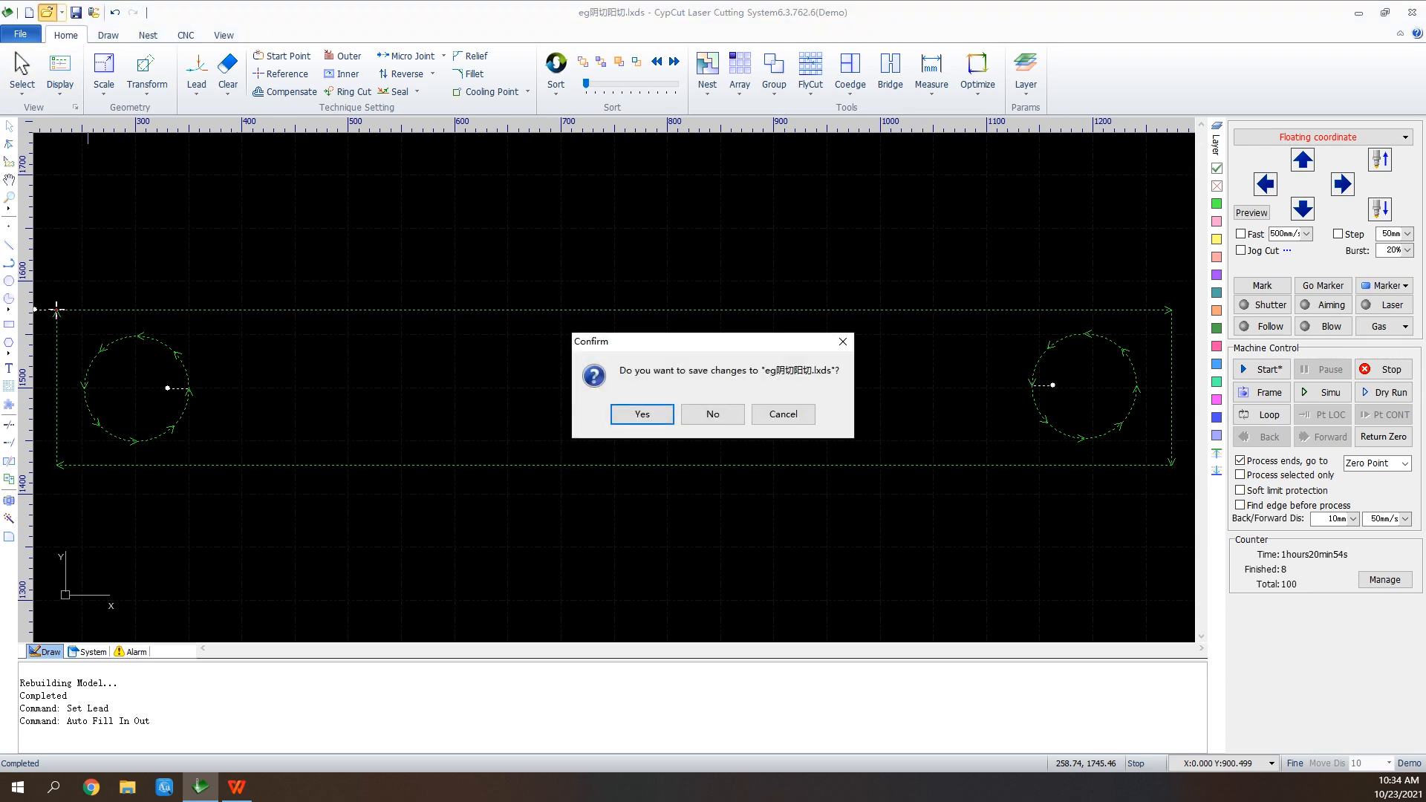
pyautogui.press('Return')
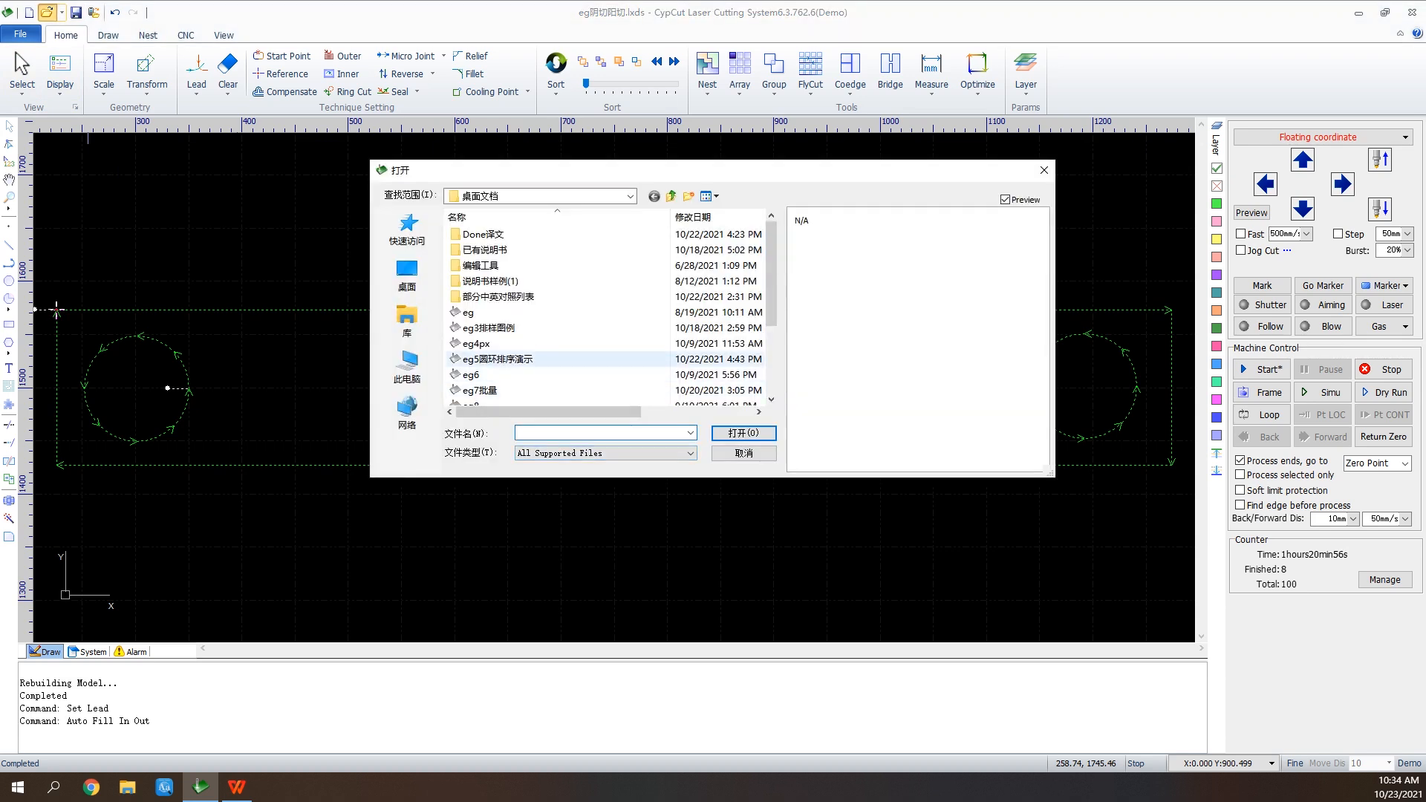
pyautogui.scroll(-2, 612, 324)
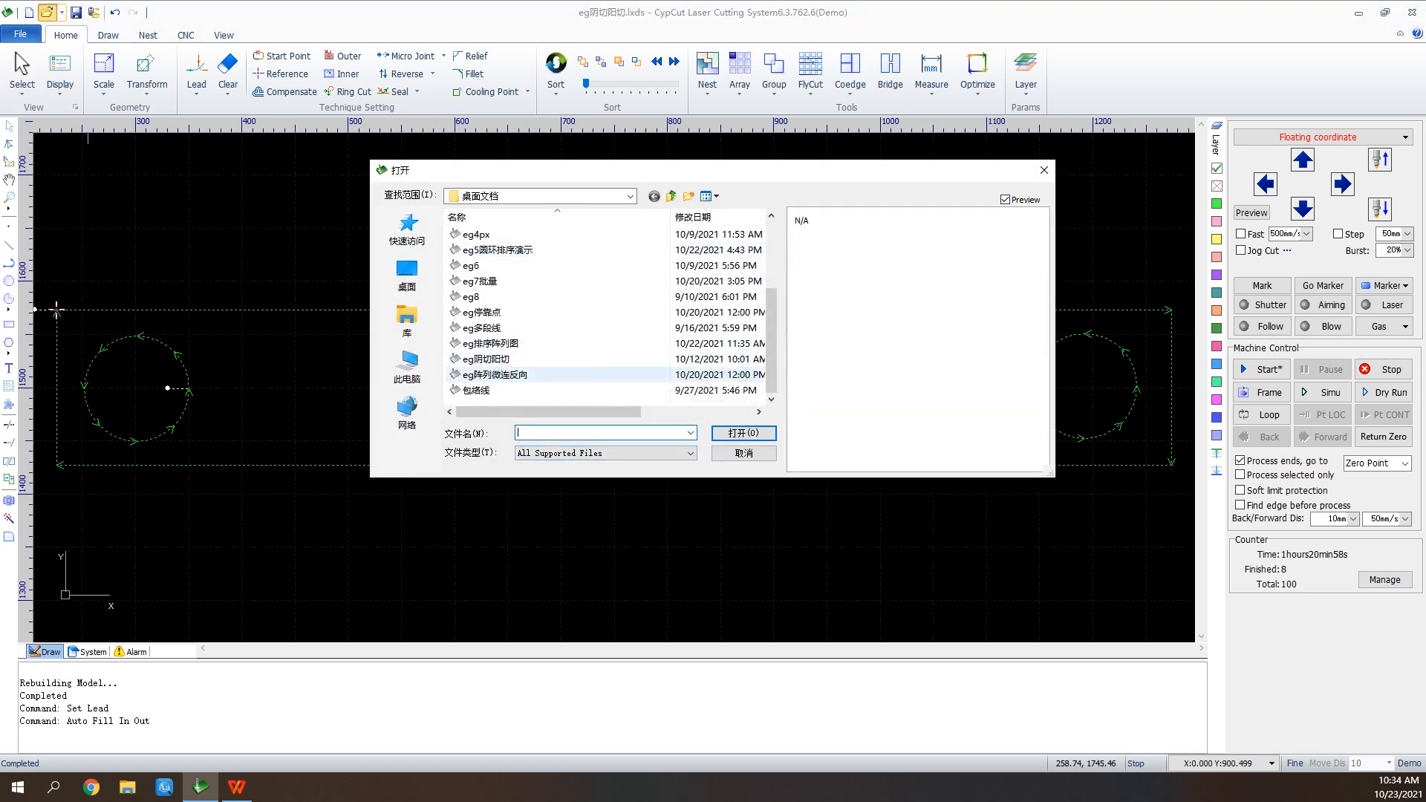
pyautogui.click(495, 374)
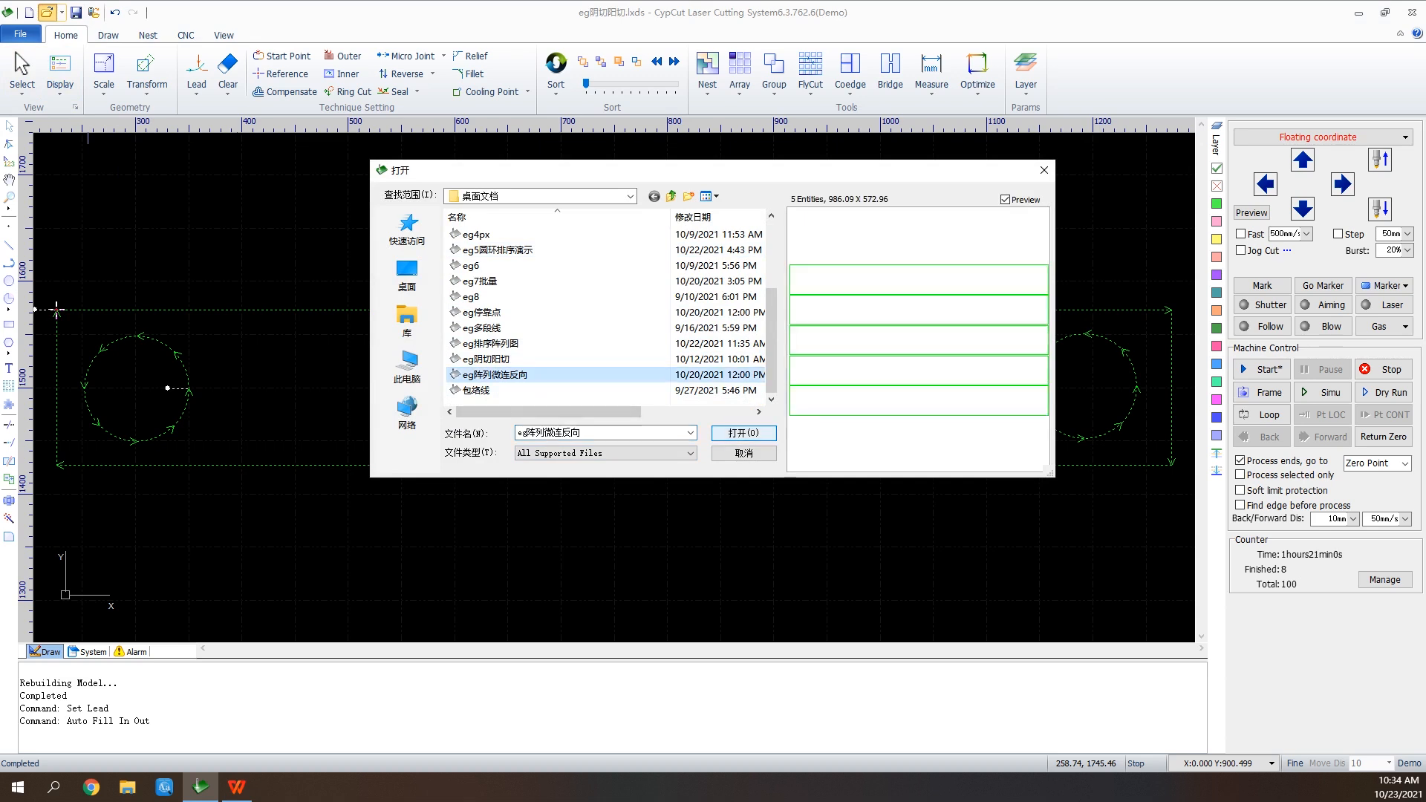
pyautogui.click(744, 432)
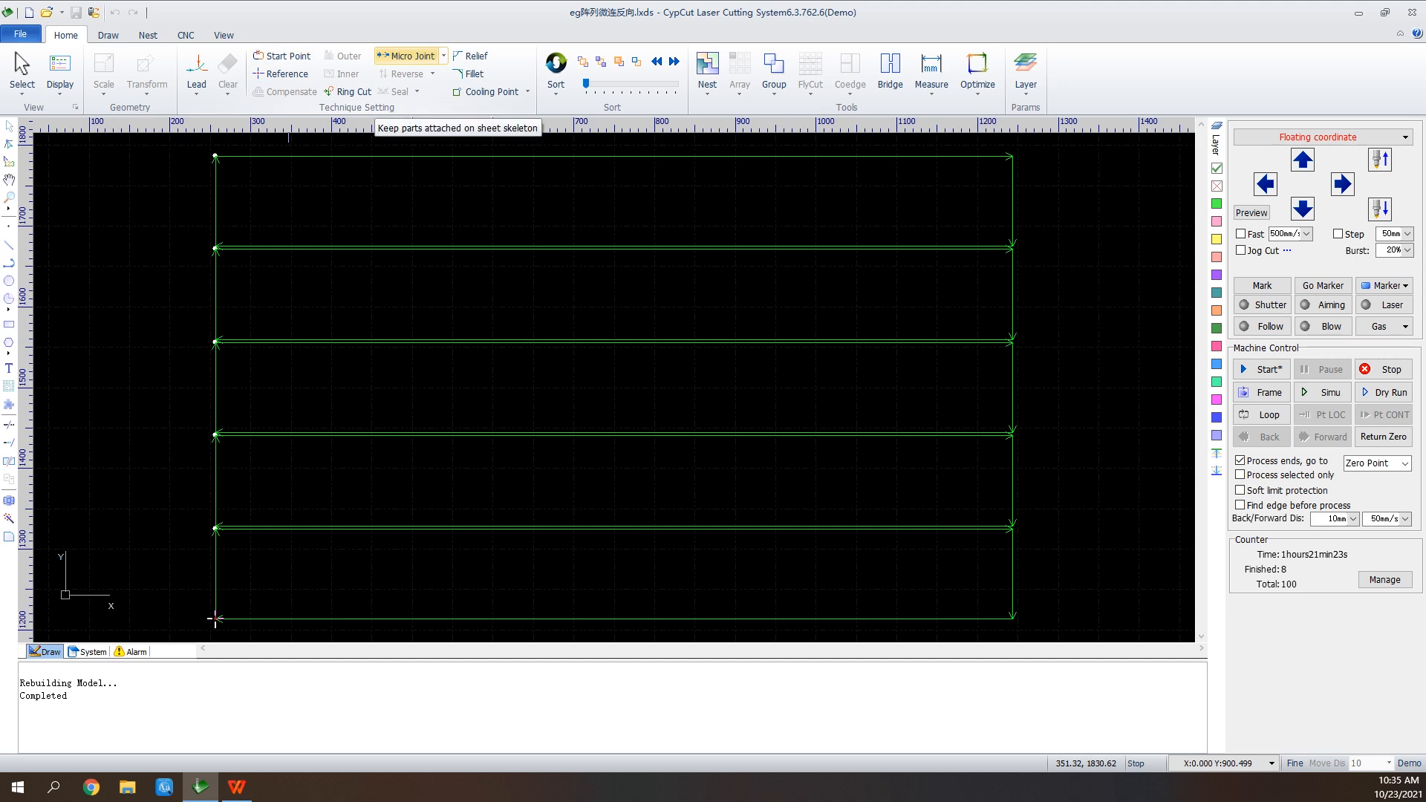
# Add a manual 2 mm micro joint near the left end of the uppermost rectangle's top edge
pyautogui.click(407, 56)
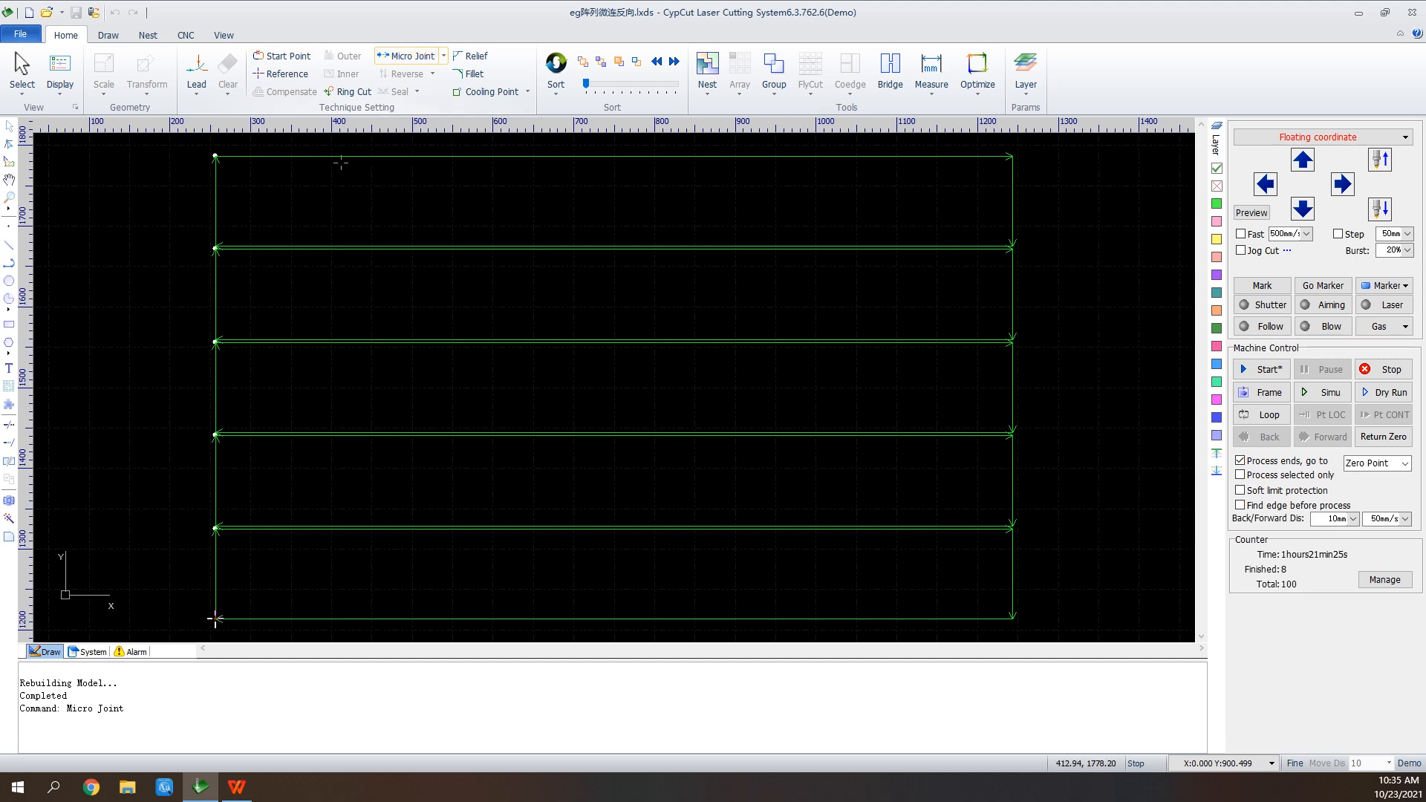
pyautogui.click(214, 618)
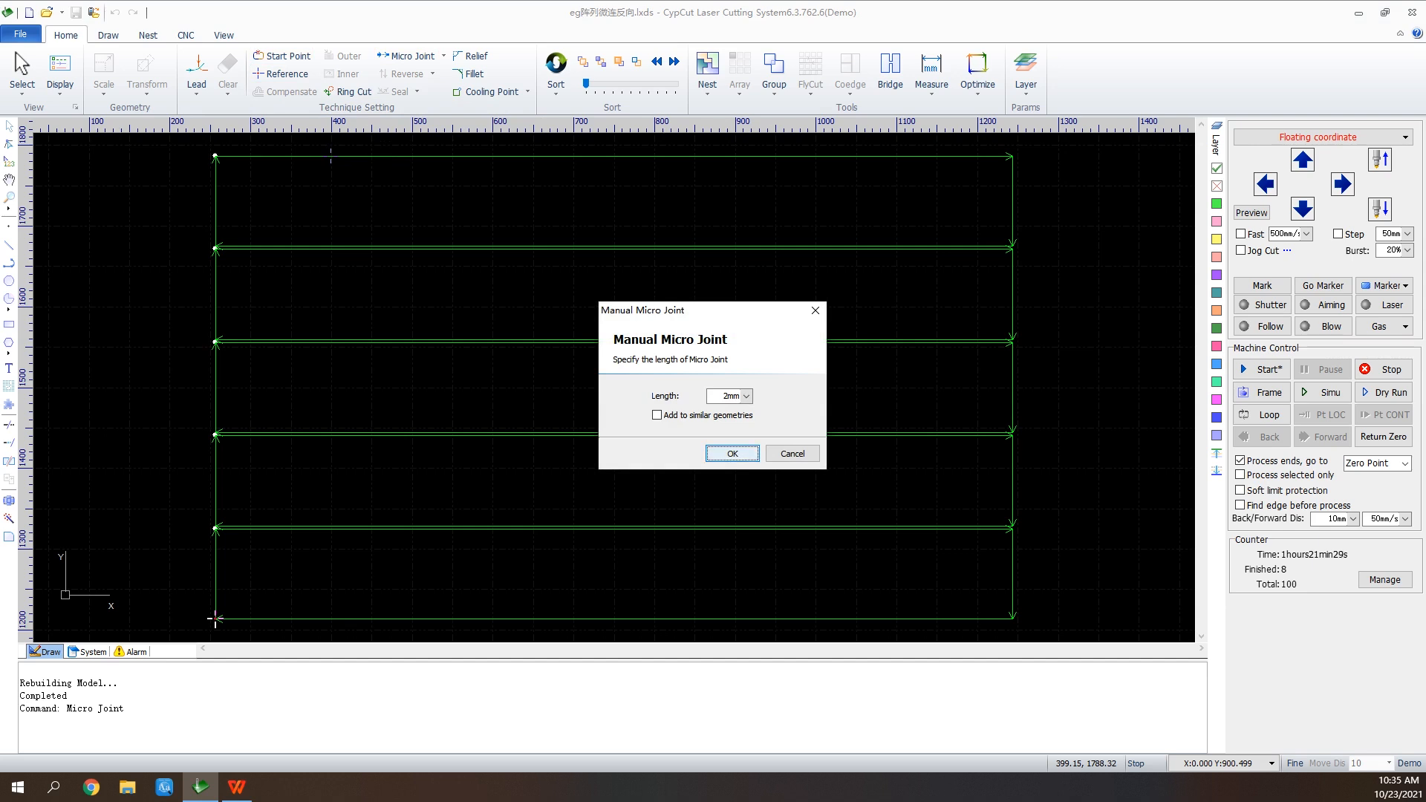
pyautogui.click(732, 453)
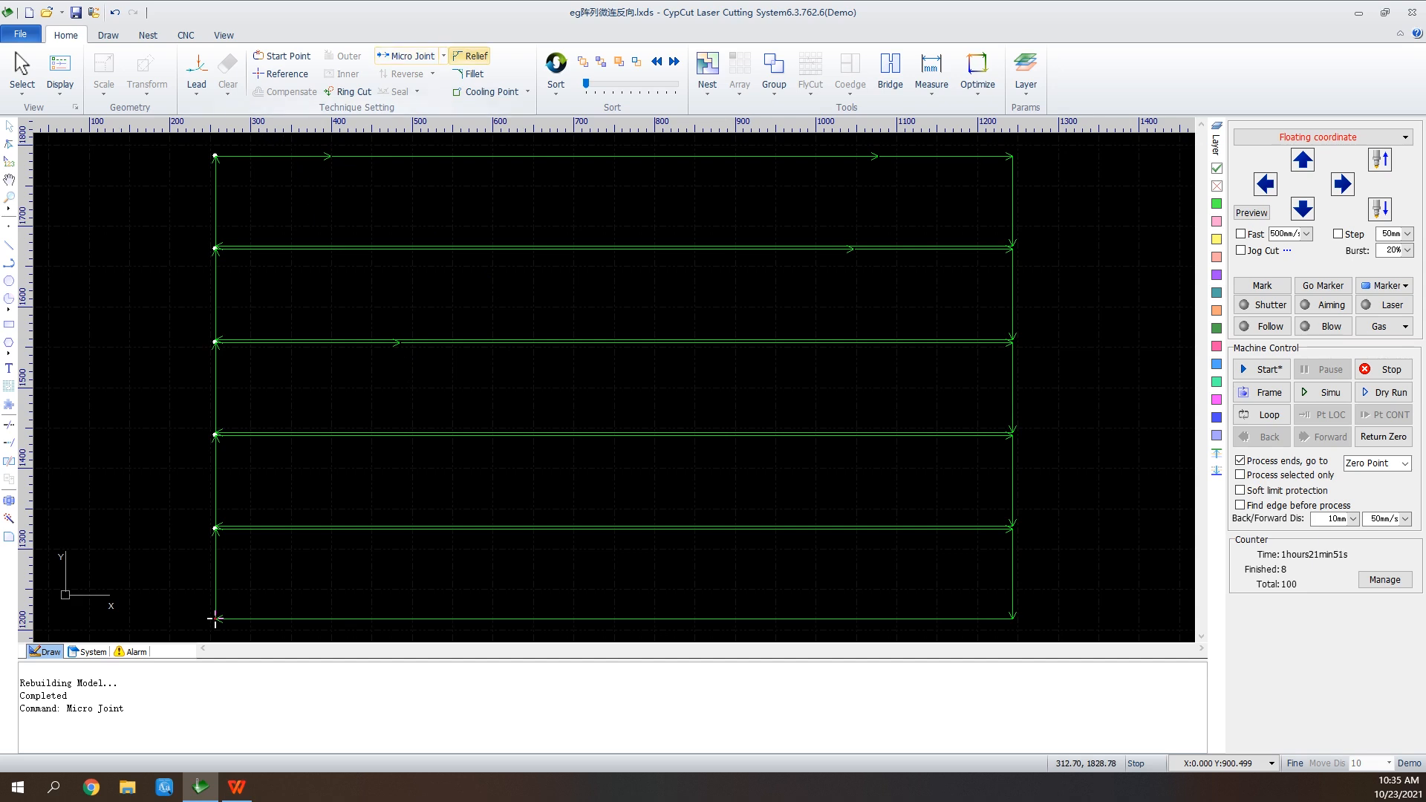
pyautogui.click(443, 56)
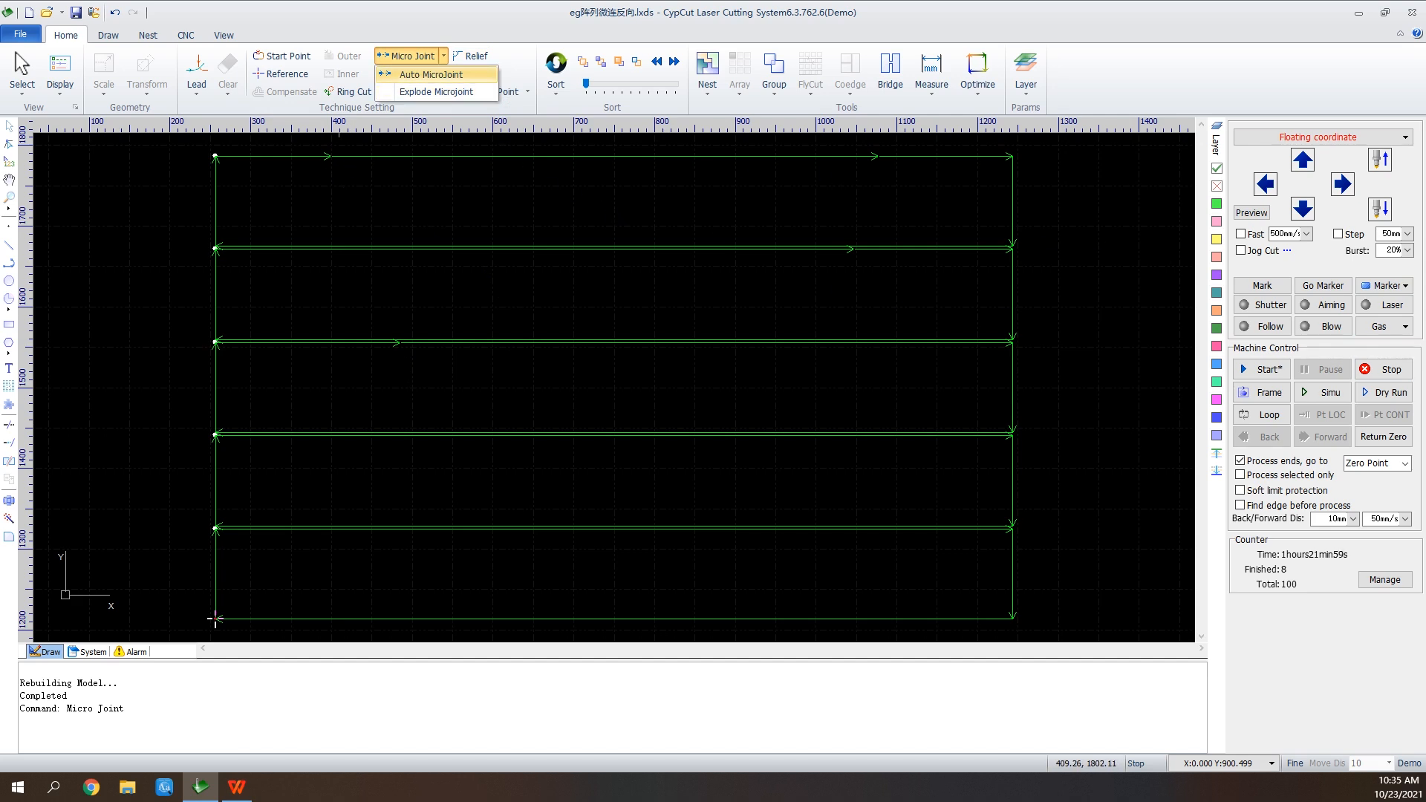
pyautogui.click(412, 57)
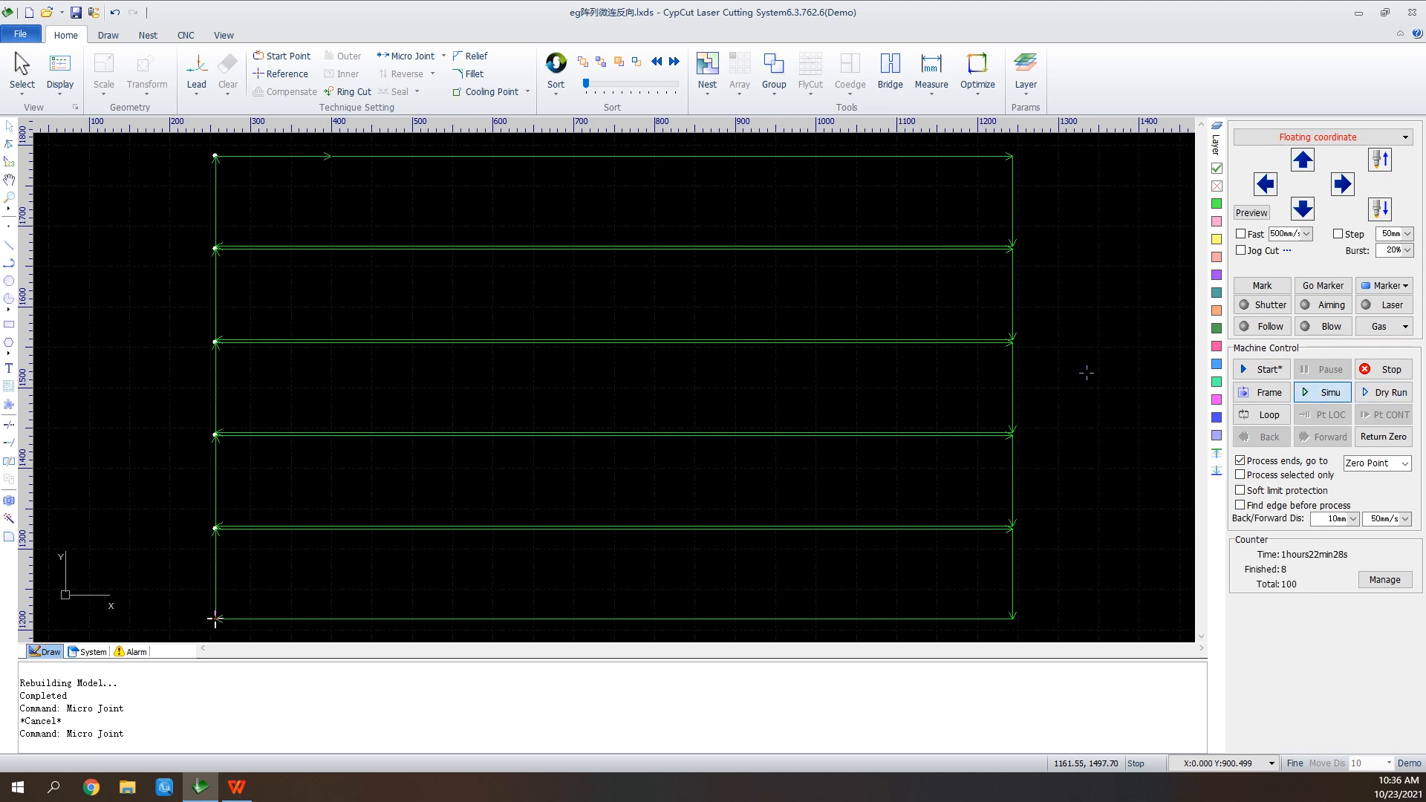
# Simulate cutting the five rectangles and stop the simulation partway
pyautogui.click(1323, 392)
pyautogui.click(641, 414)
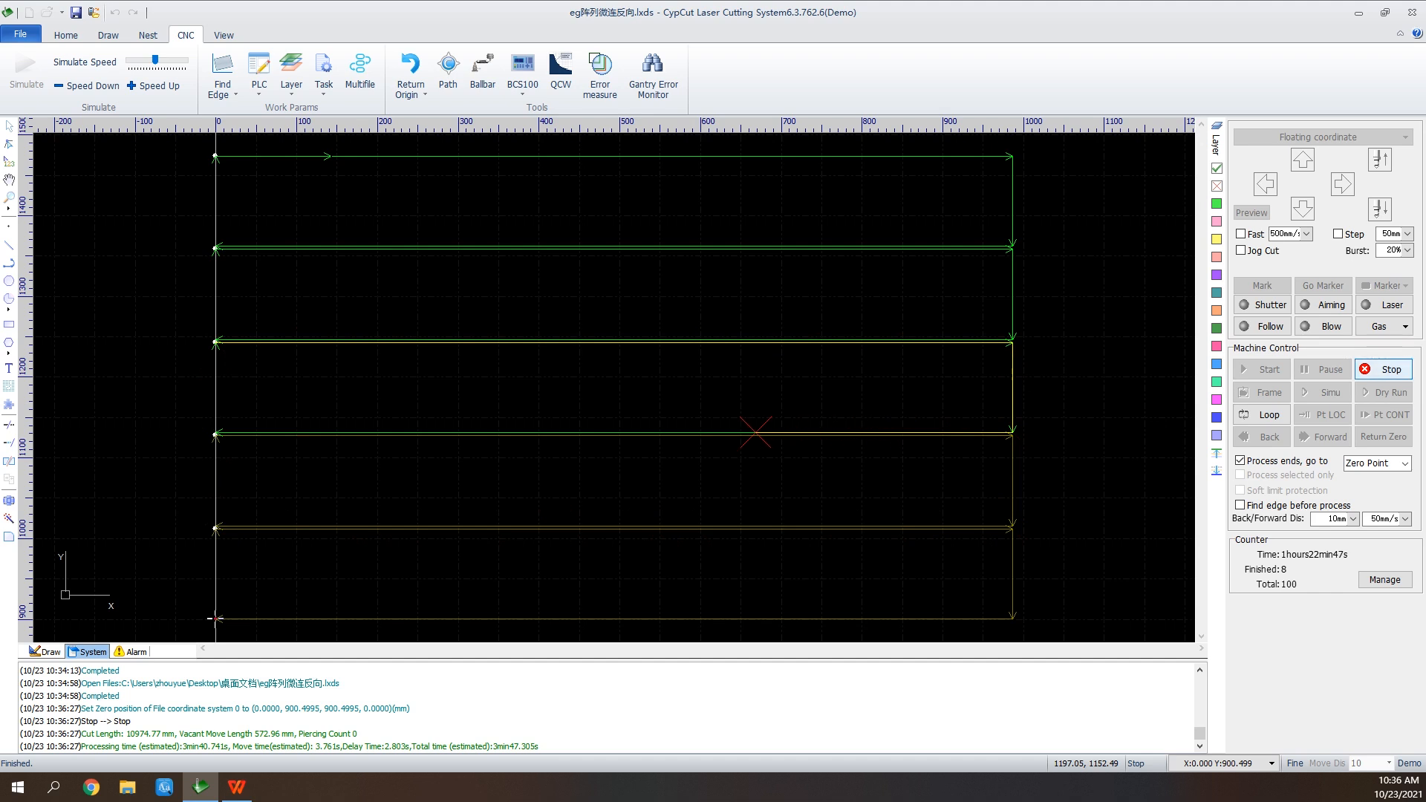
pyautogui.click(1383, 369)
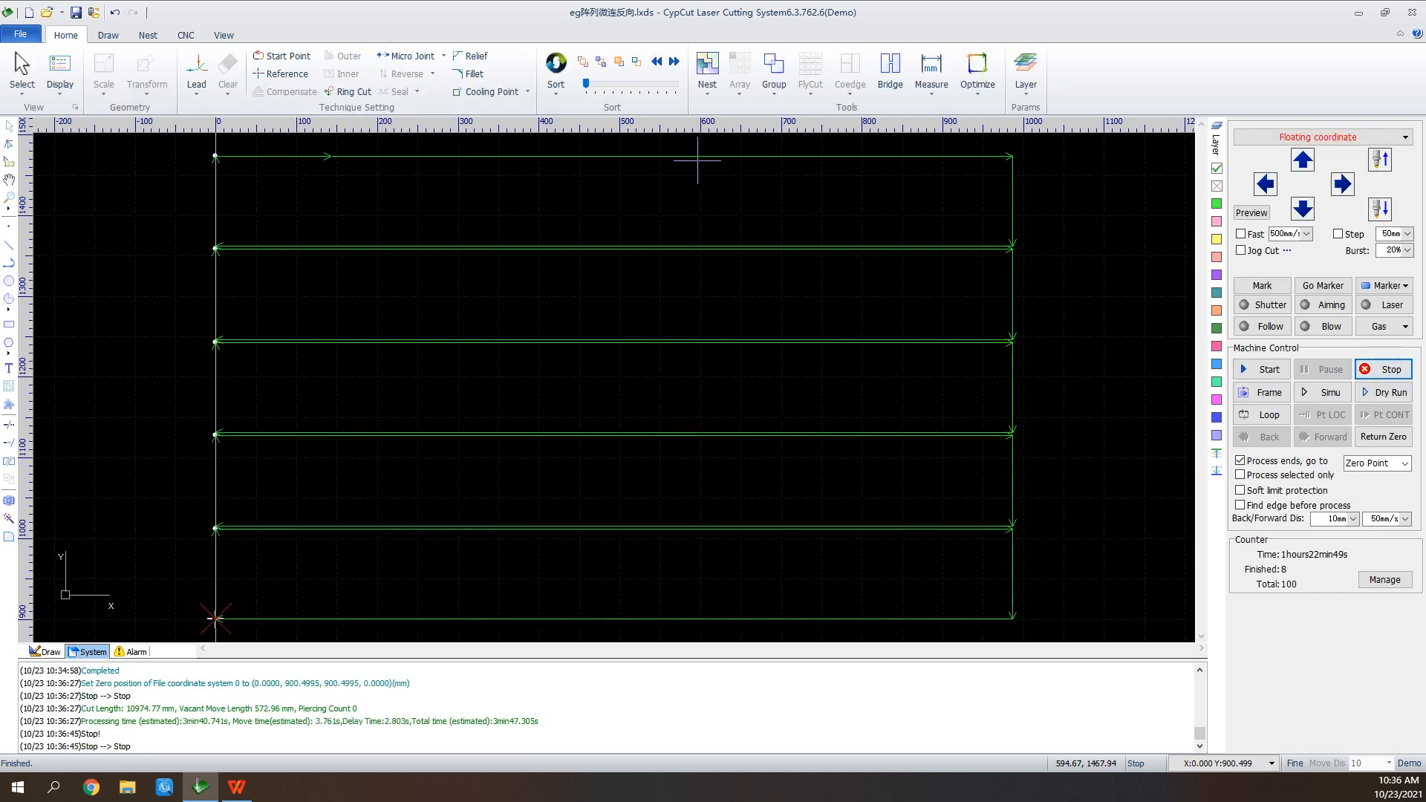
# Reverse the cutting direction of all five rectangles and simulate the reversed path
pyautogui.moveTo(700, 147); pyautogui.dragTo(515, 644)
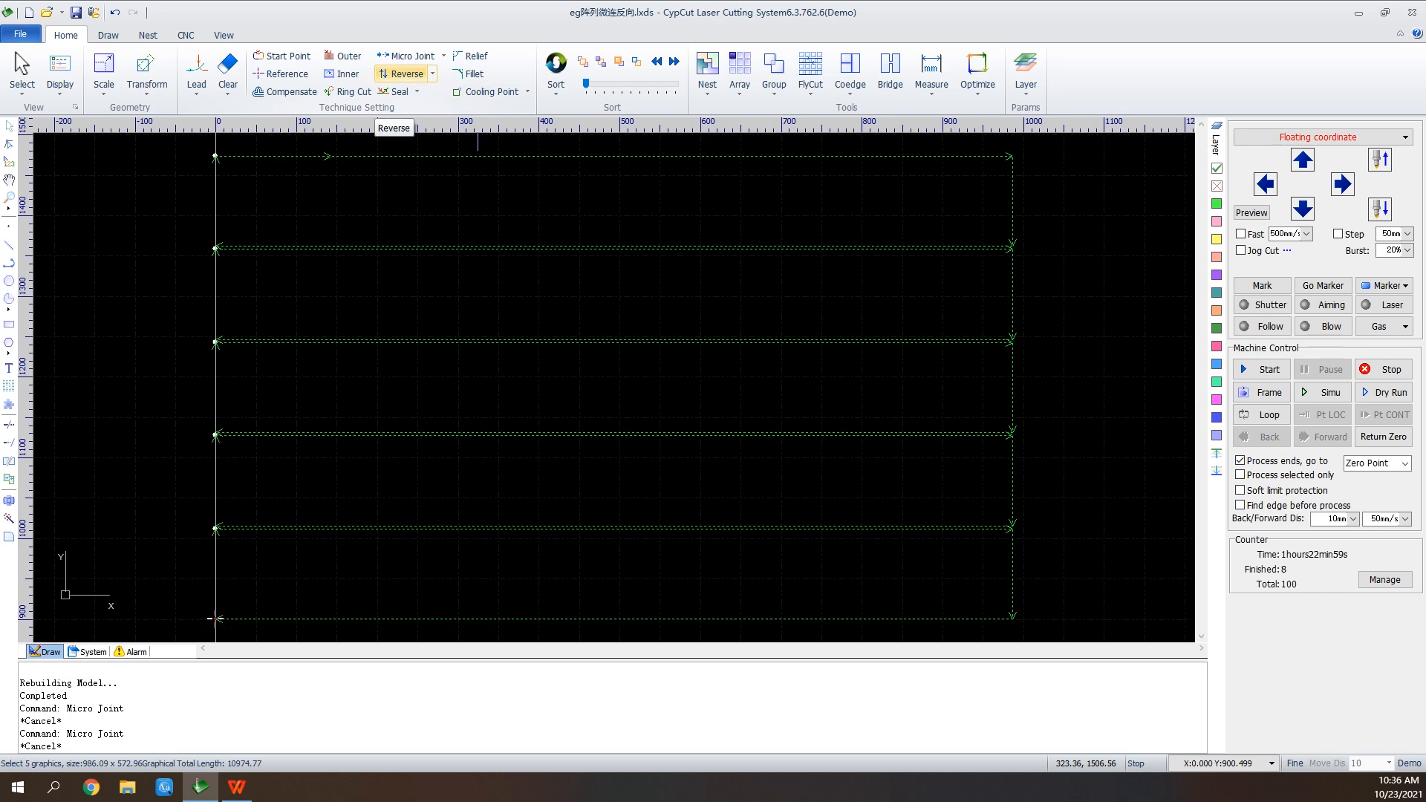
pyautogui.click(397, 74)
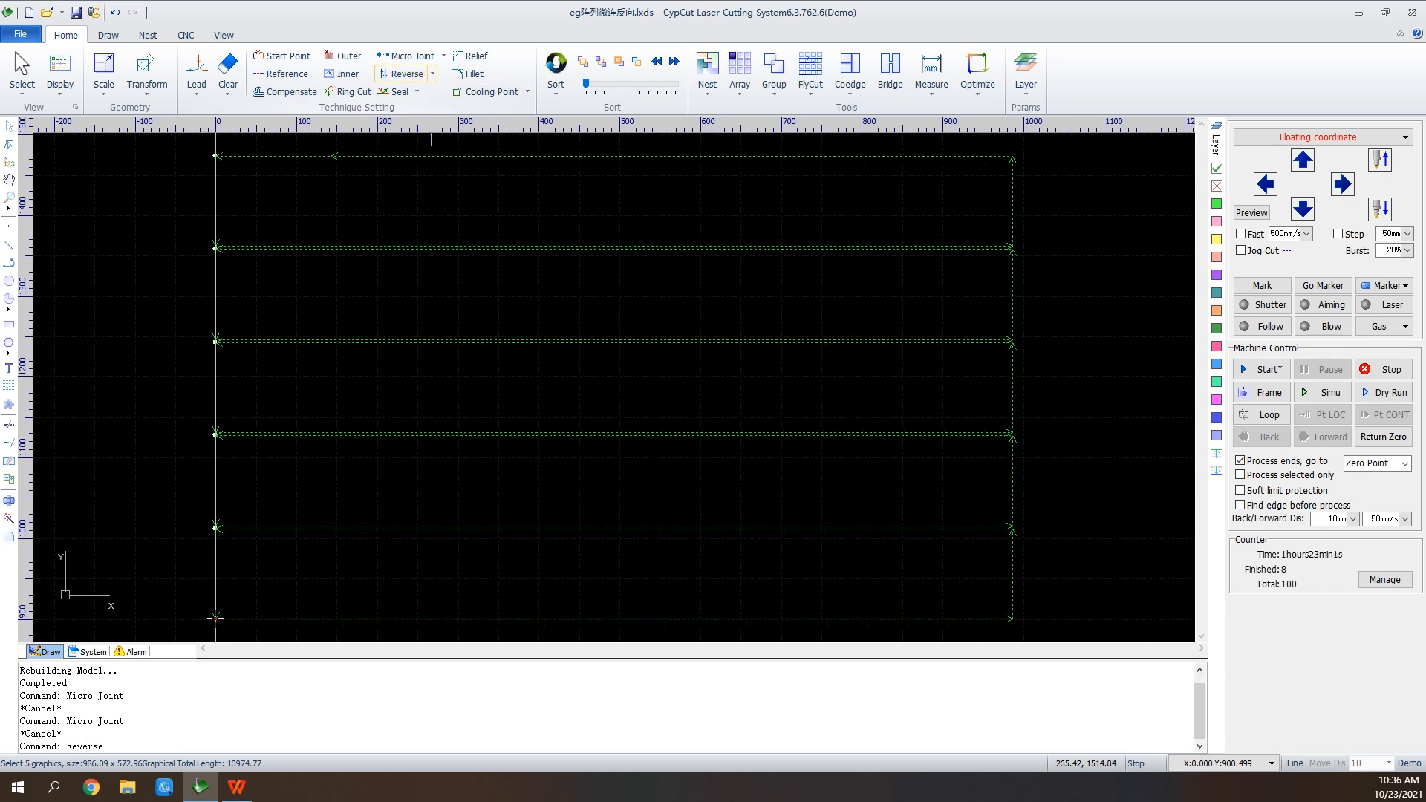
pyautogui.click(1326, 392)
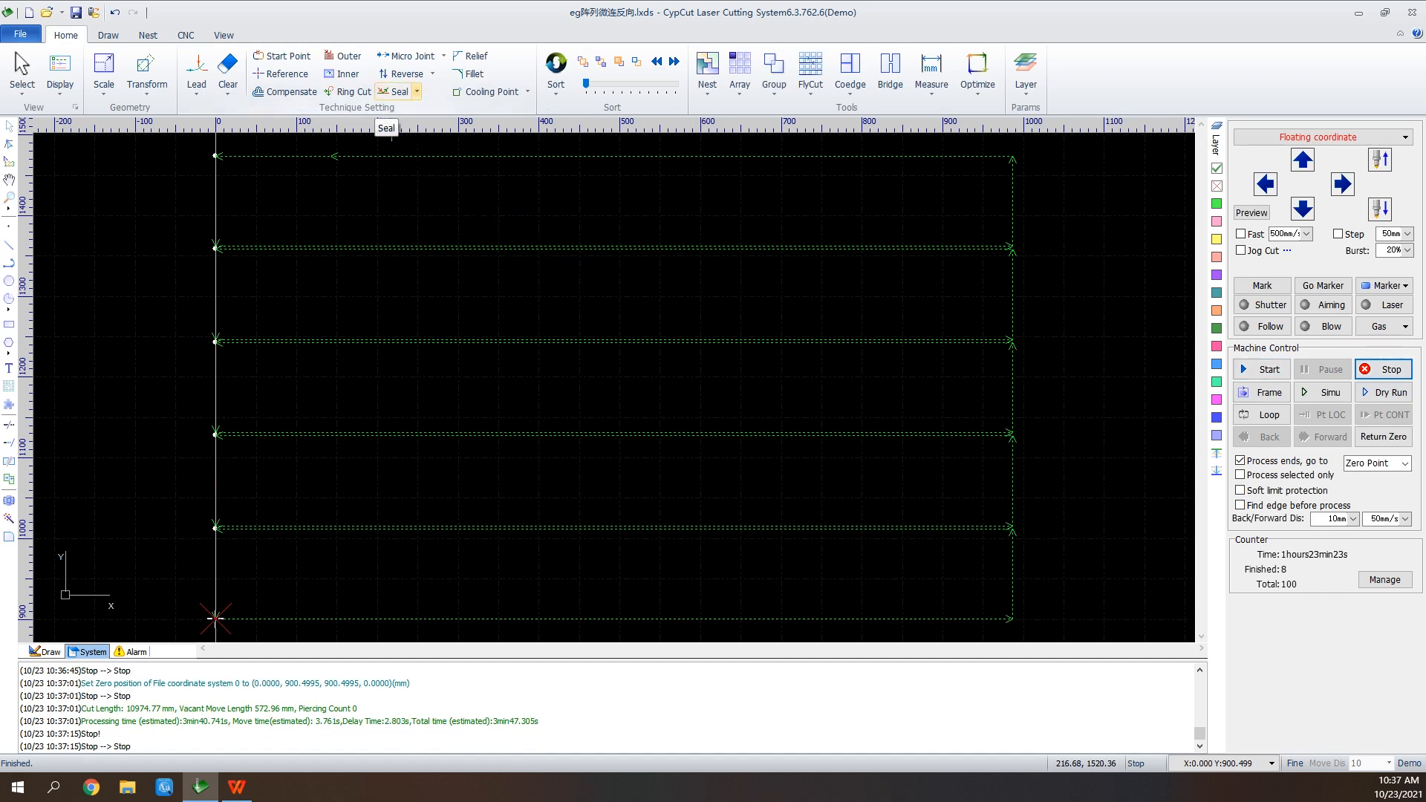
# Apply a 3 mm gap to the contours of the five rectangles
pyautogui.click(417, 91)
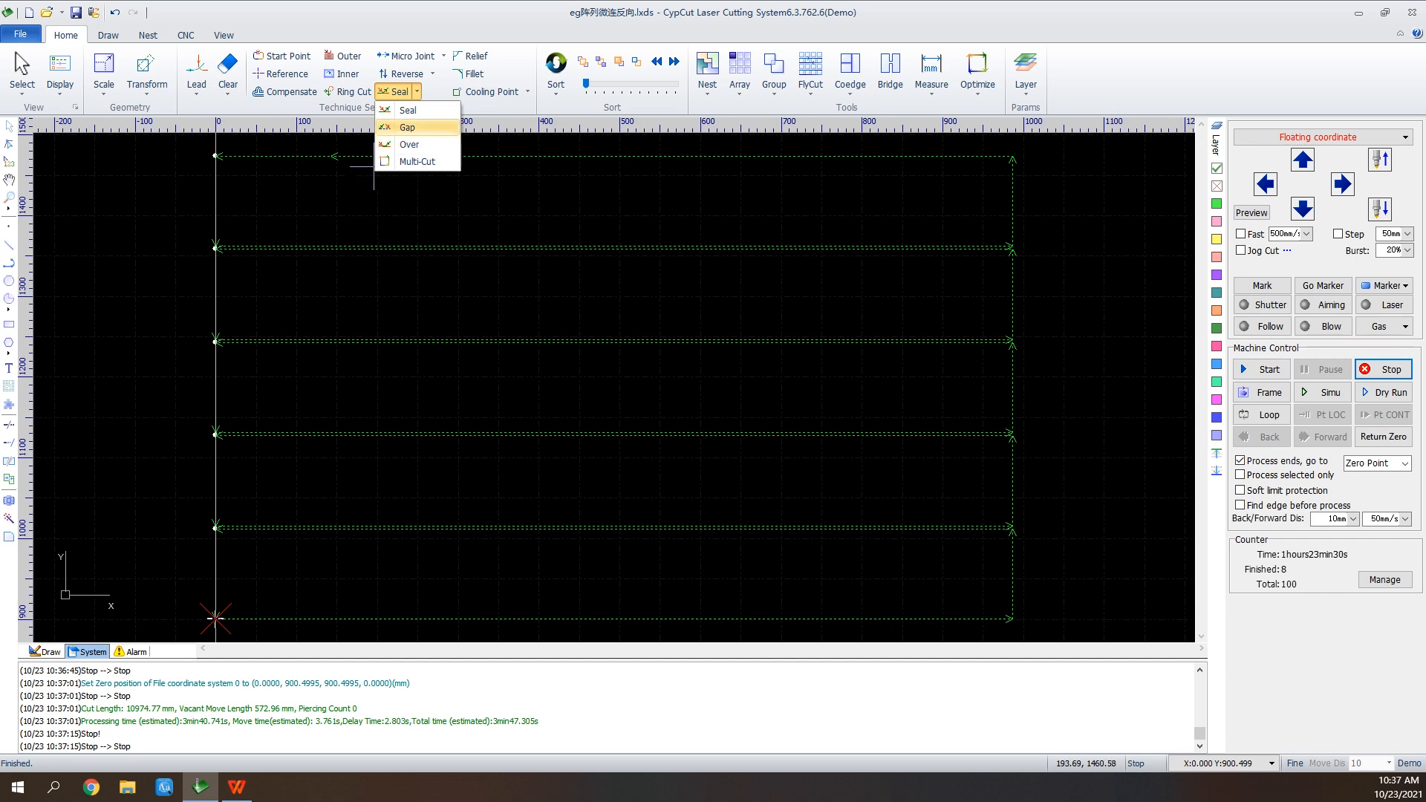
pyautogui.click(407, 127)
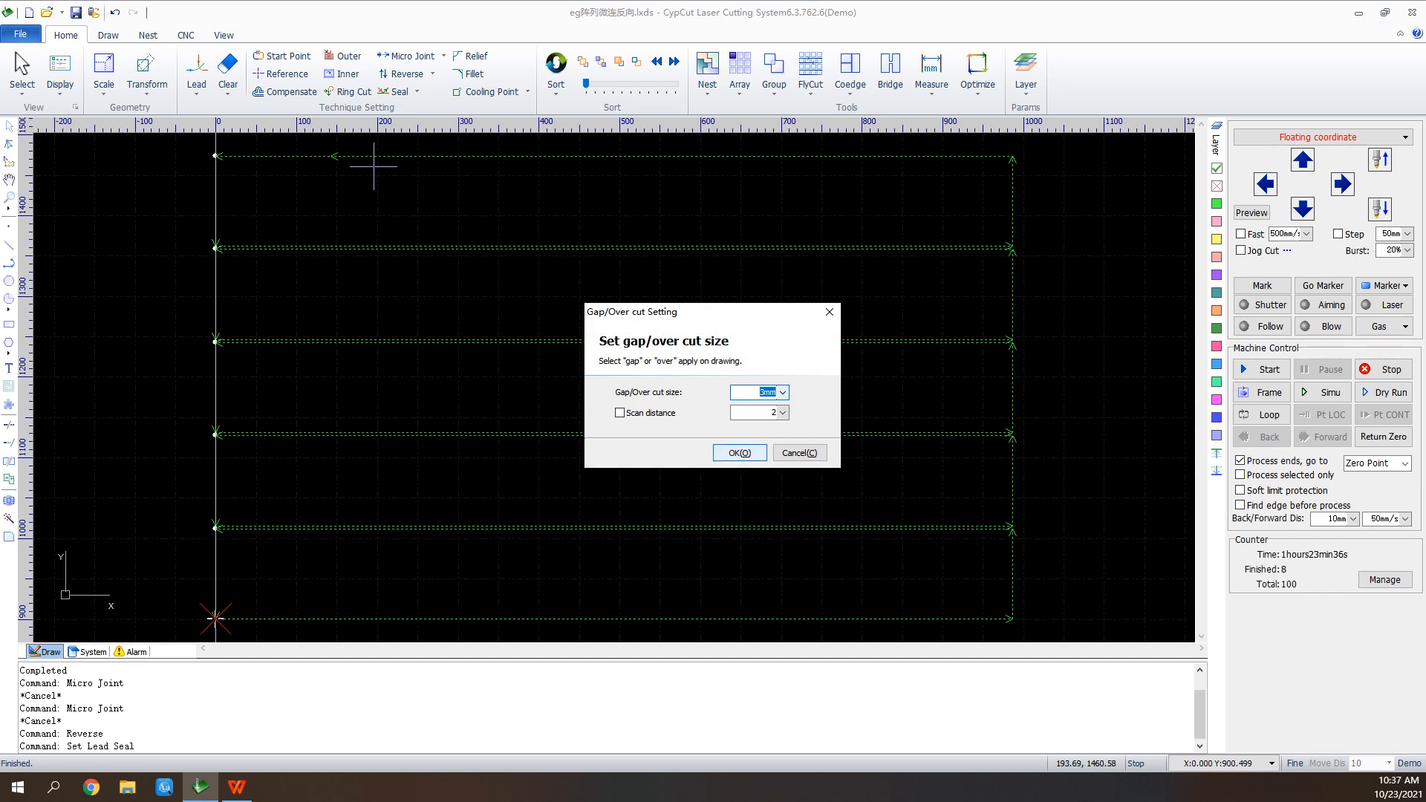
pyautogui.click(740, 452)
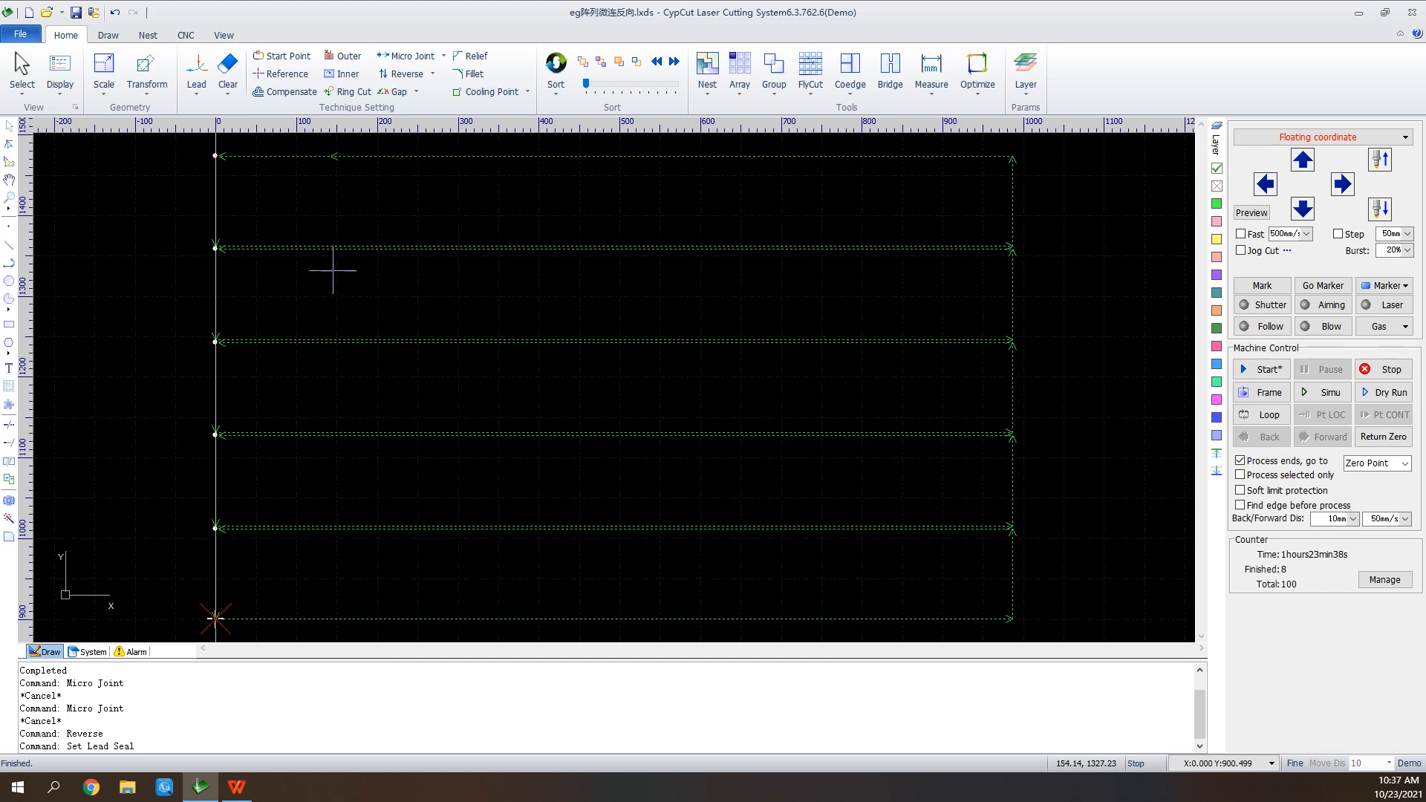
pyautogui.scroll(3, 217, 243)
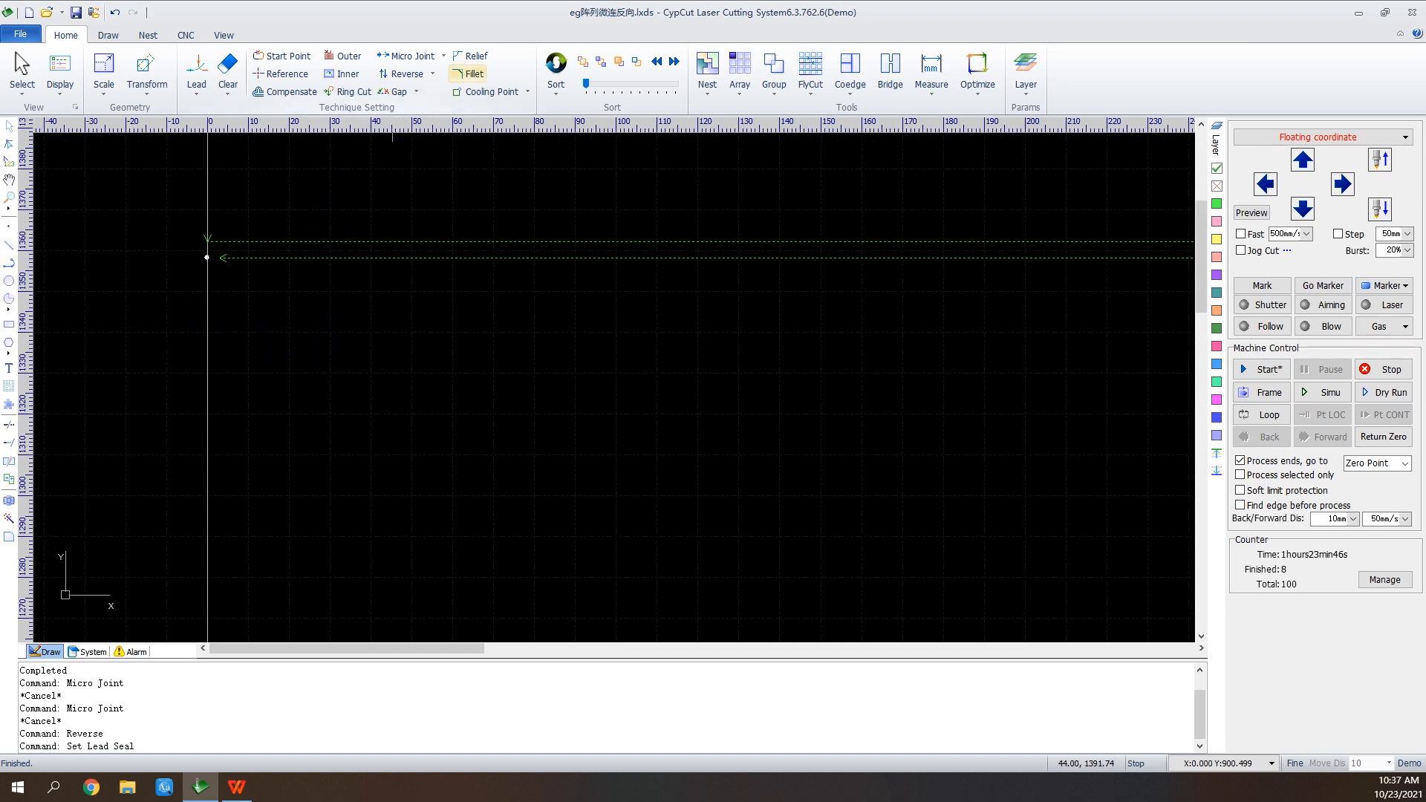
# Set the contours of the five rectangles back to sealed
pyautogui.click(416, 91)
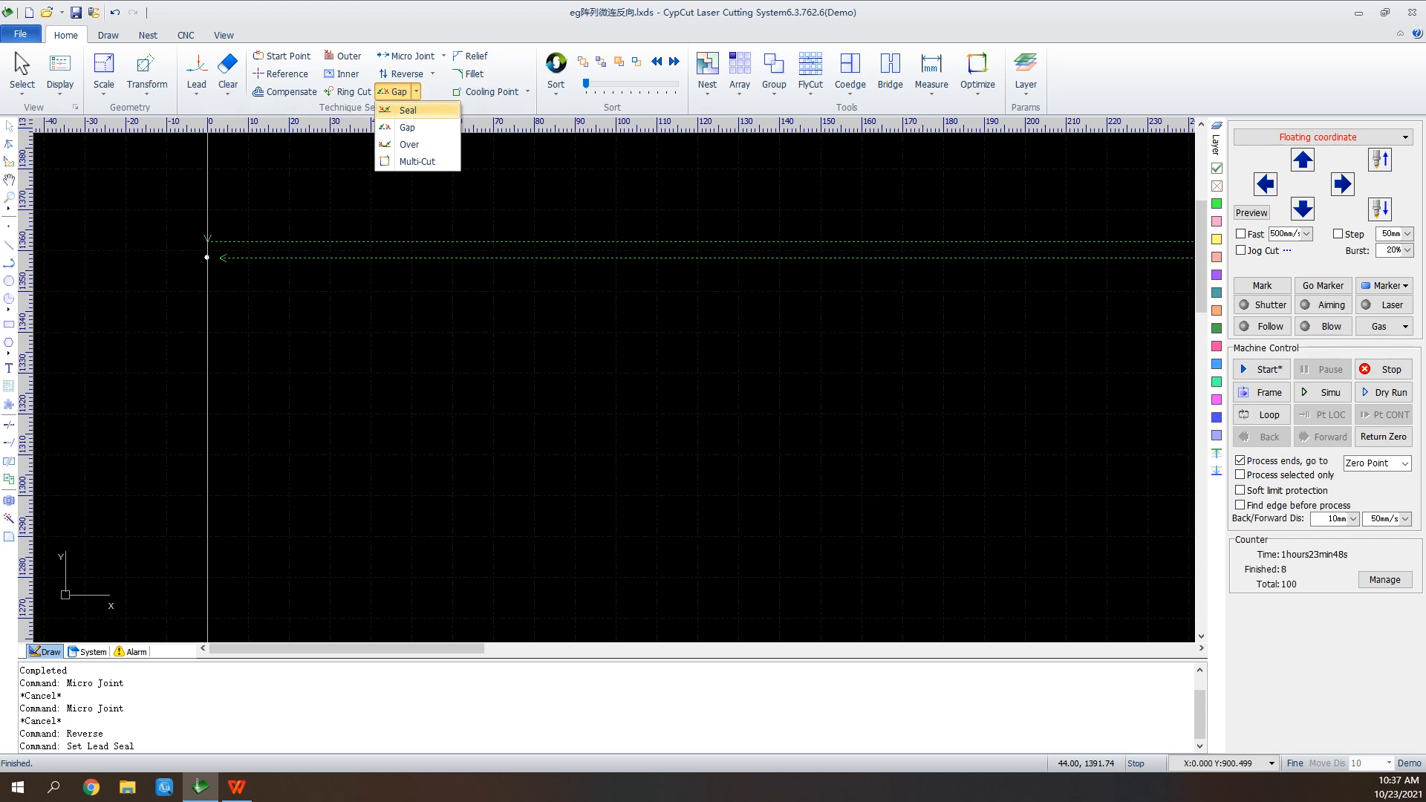
pyautogui.click(408, 110)
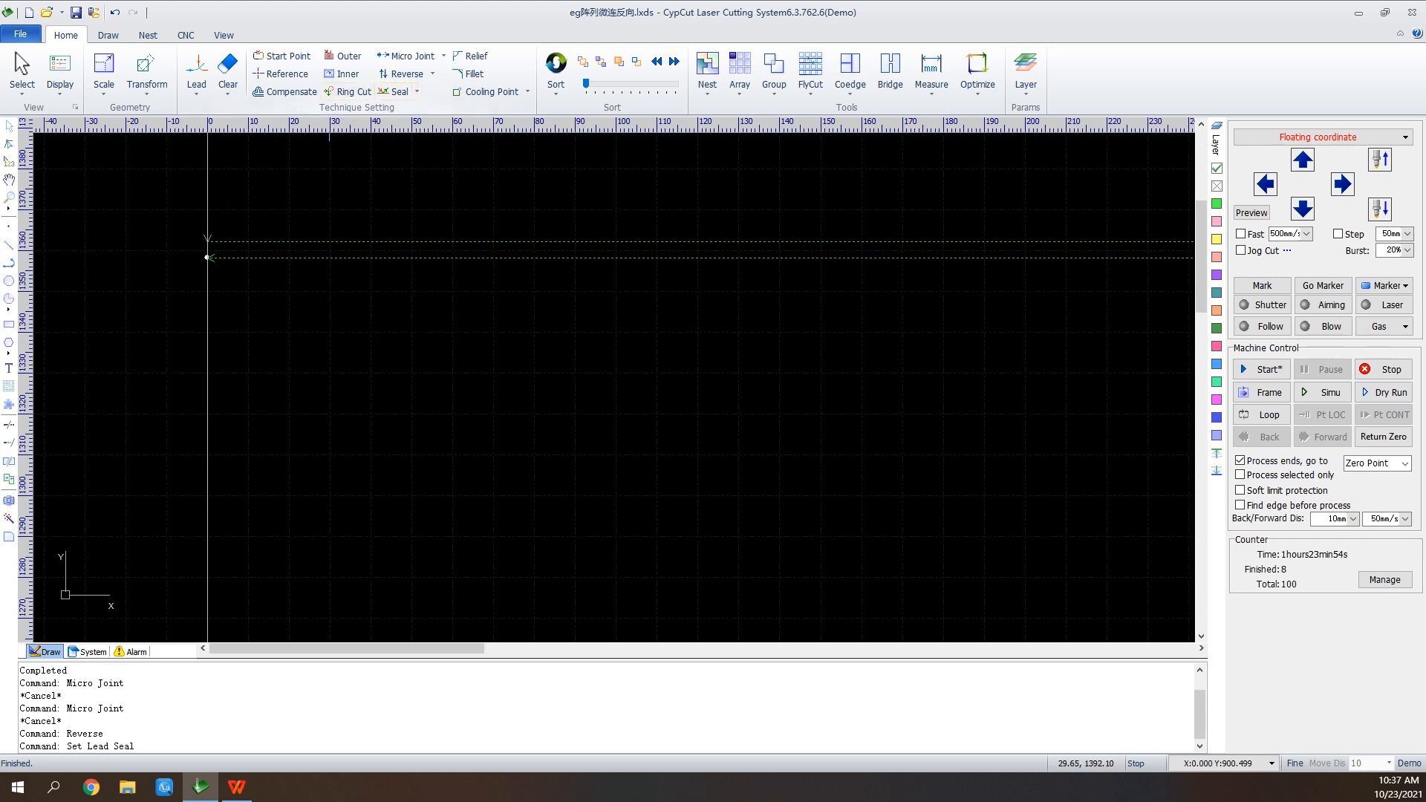
pyautogui.click(417, 91)
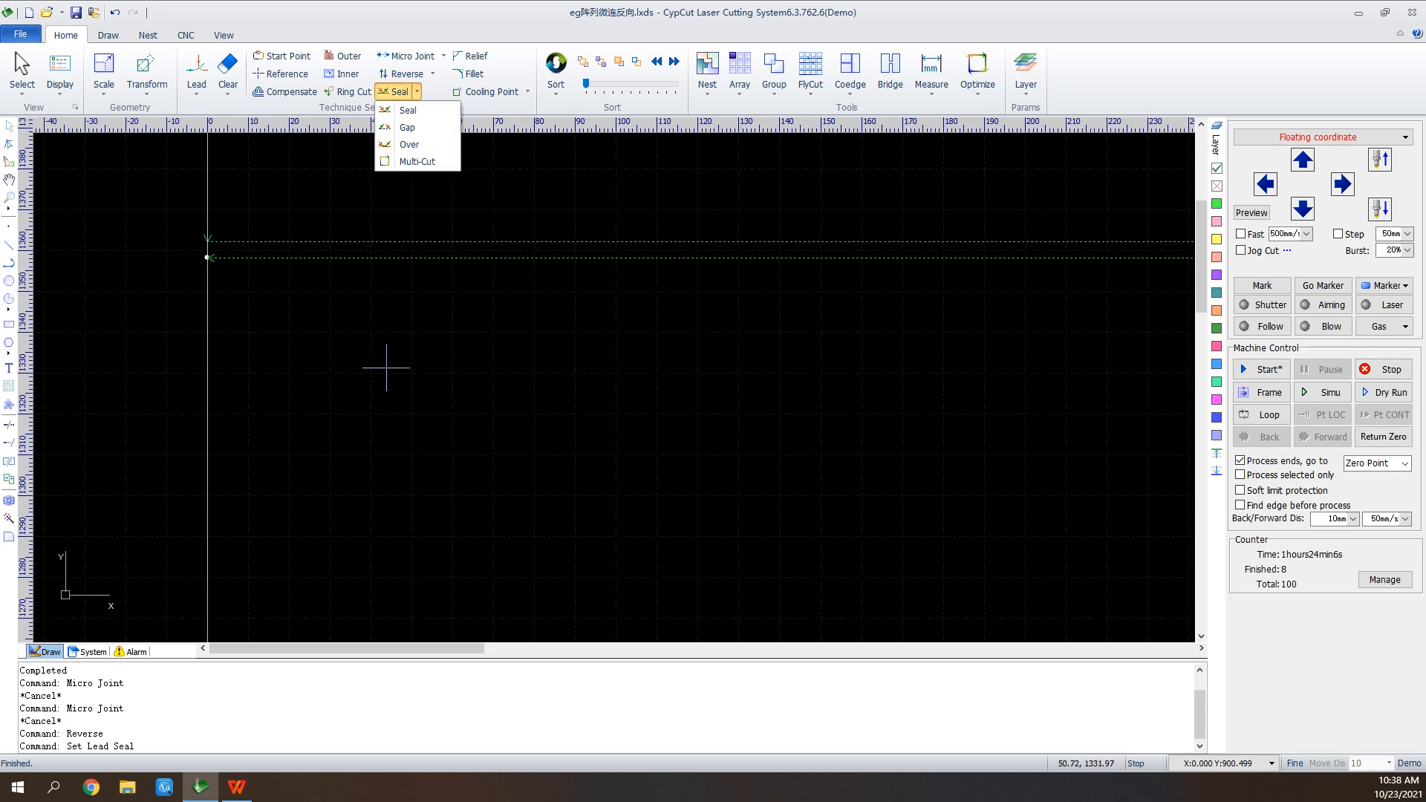
# Draw a six-pointed star with an outer radius of about 97 mm in the empty area above and to the right of the rectangles
pyautogui.scroll(-4, 317, 364)
pyautogui.scroll(-3, 884, 216)
pyautogui.scroll(5, 853, 230)
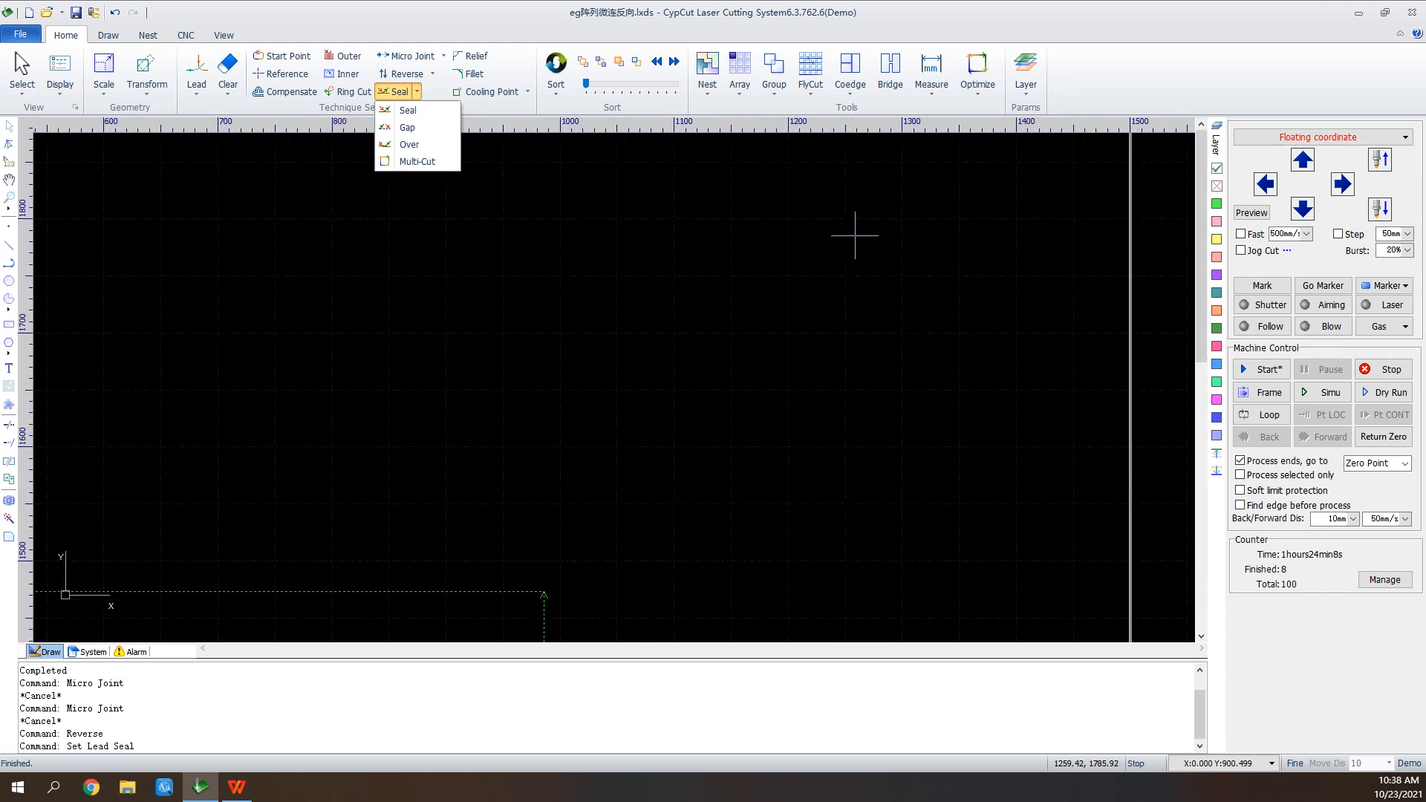
pyautogui.scroll(1, 854, 236)
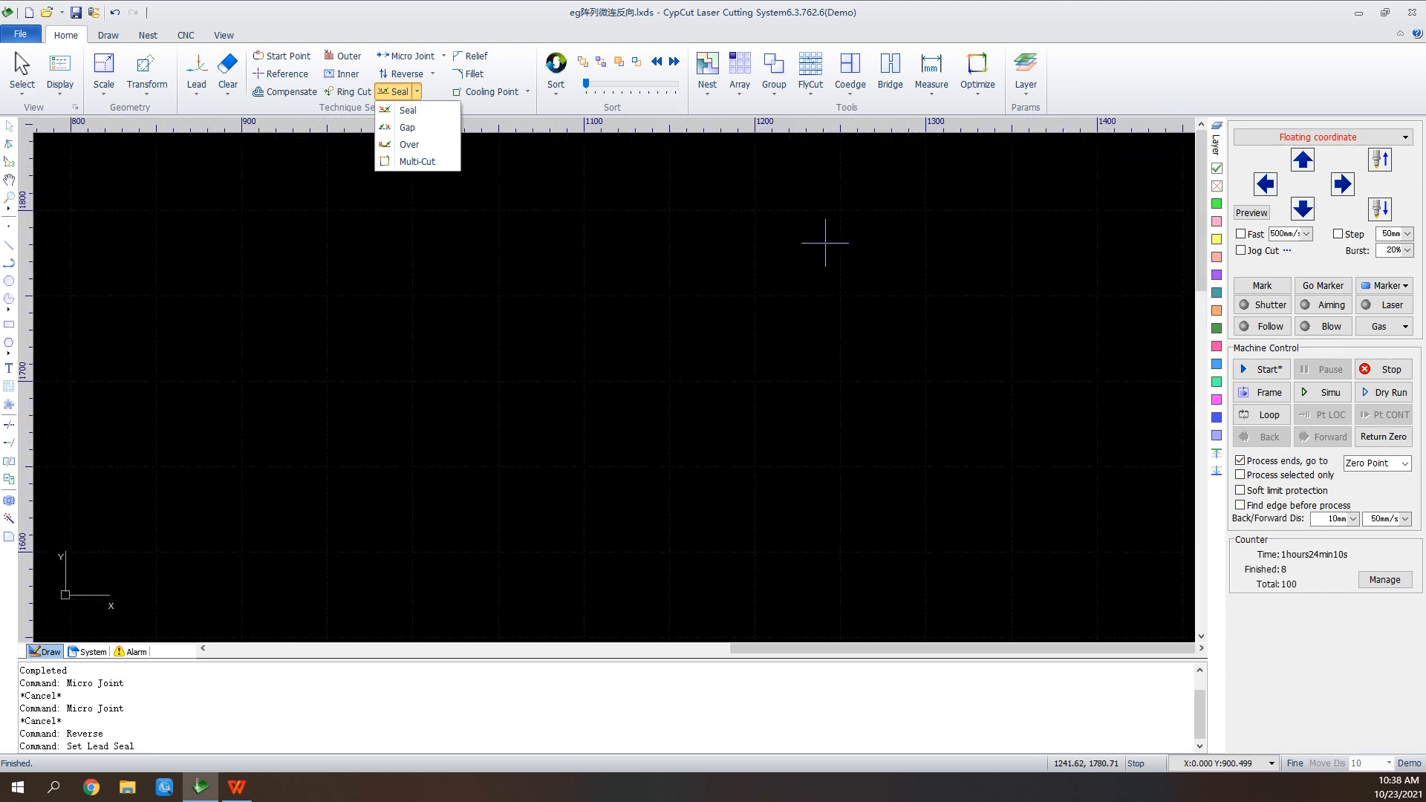
pyautogui.click(616, 245)
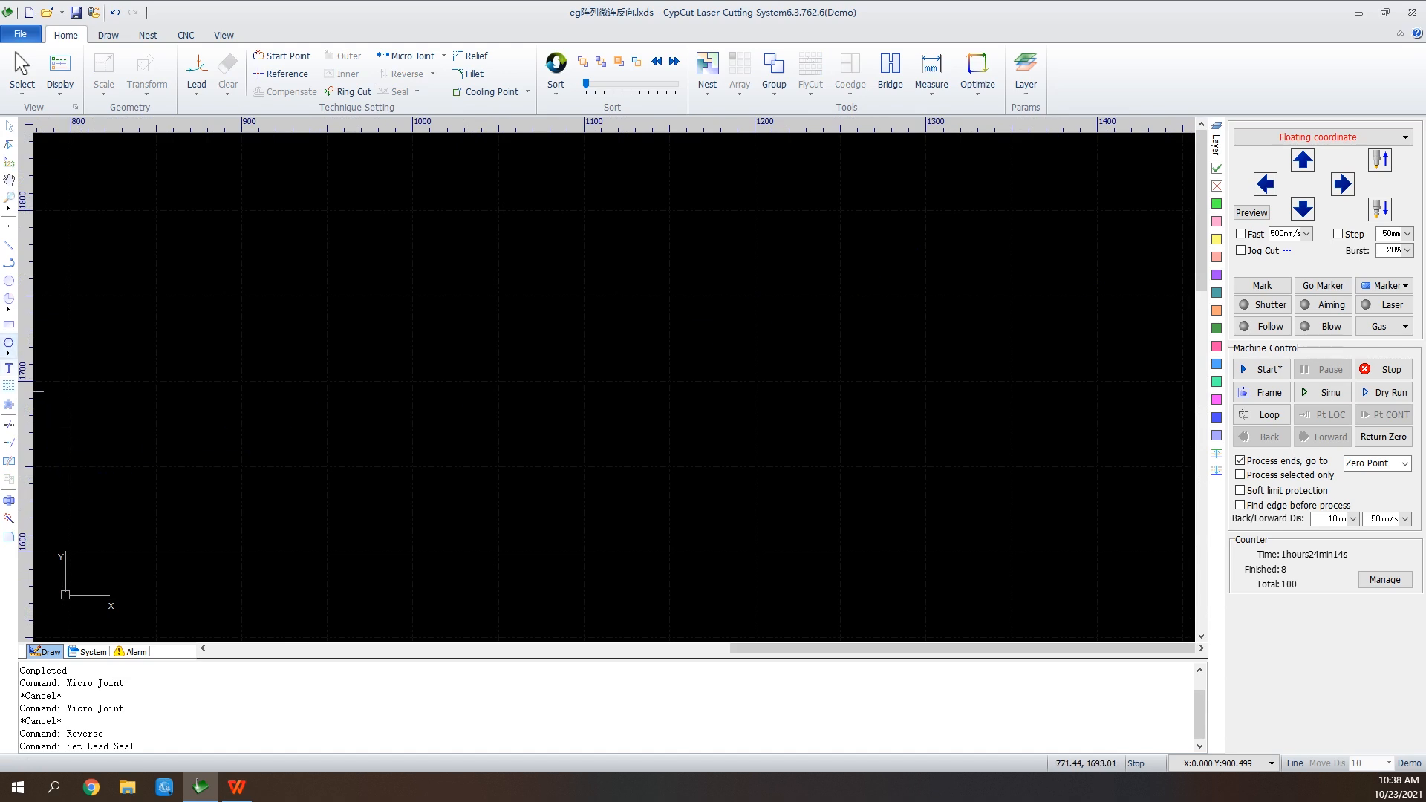
pyautogui.click(9, 345)
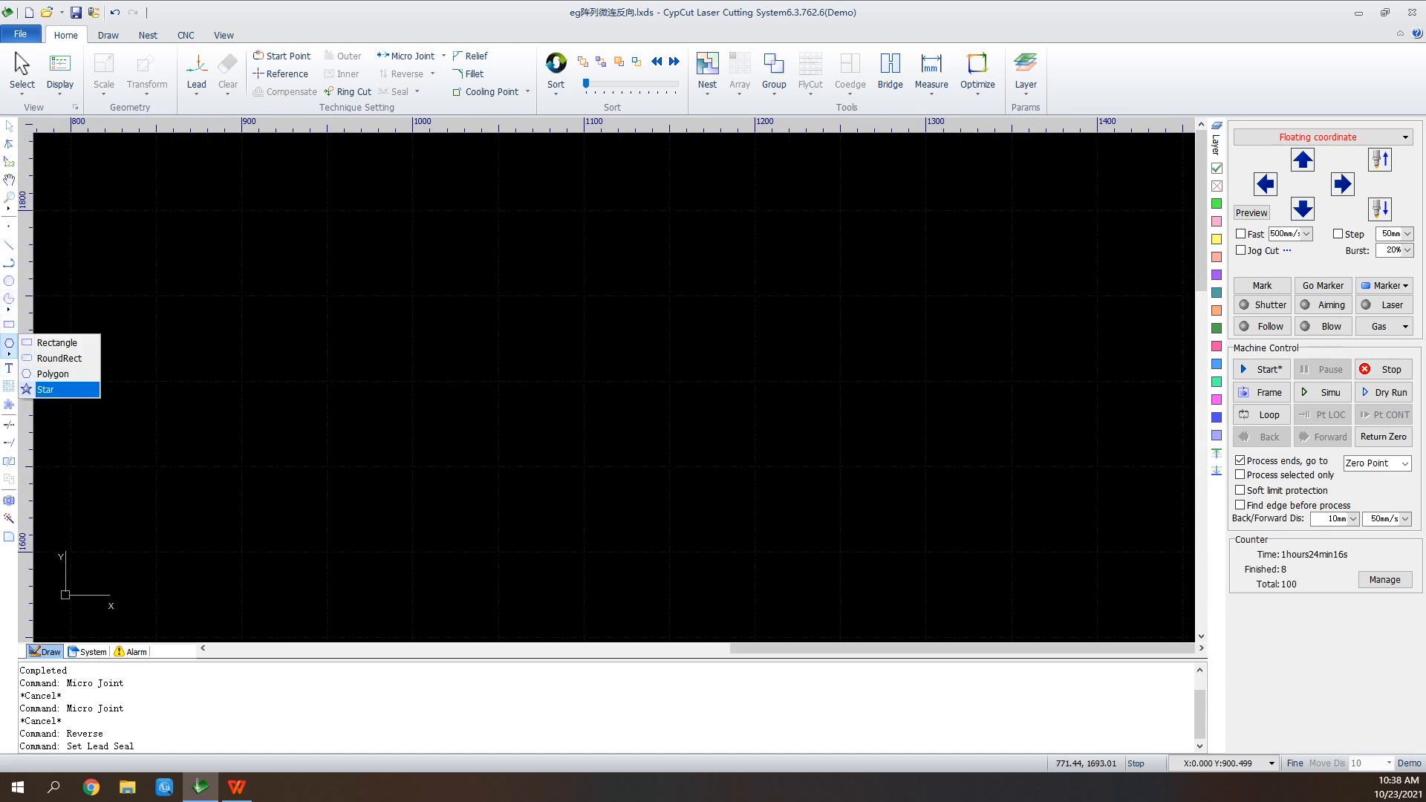
pyautogui.click(45, 391)
pyautogui.click(624, 286)
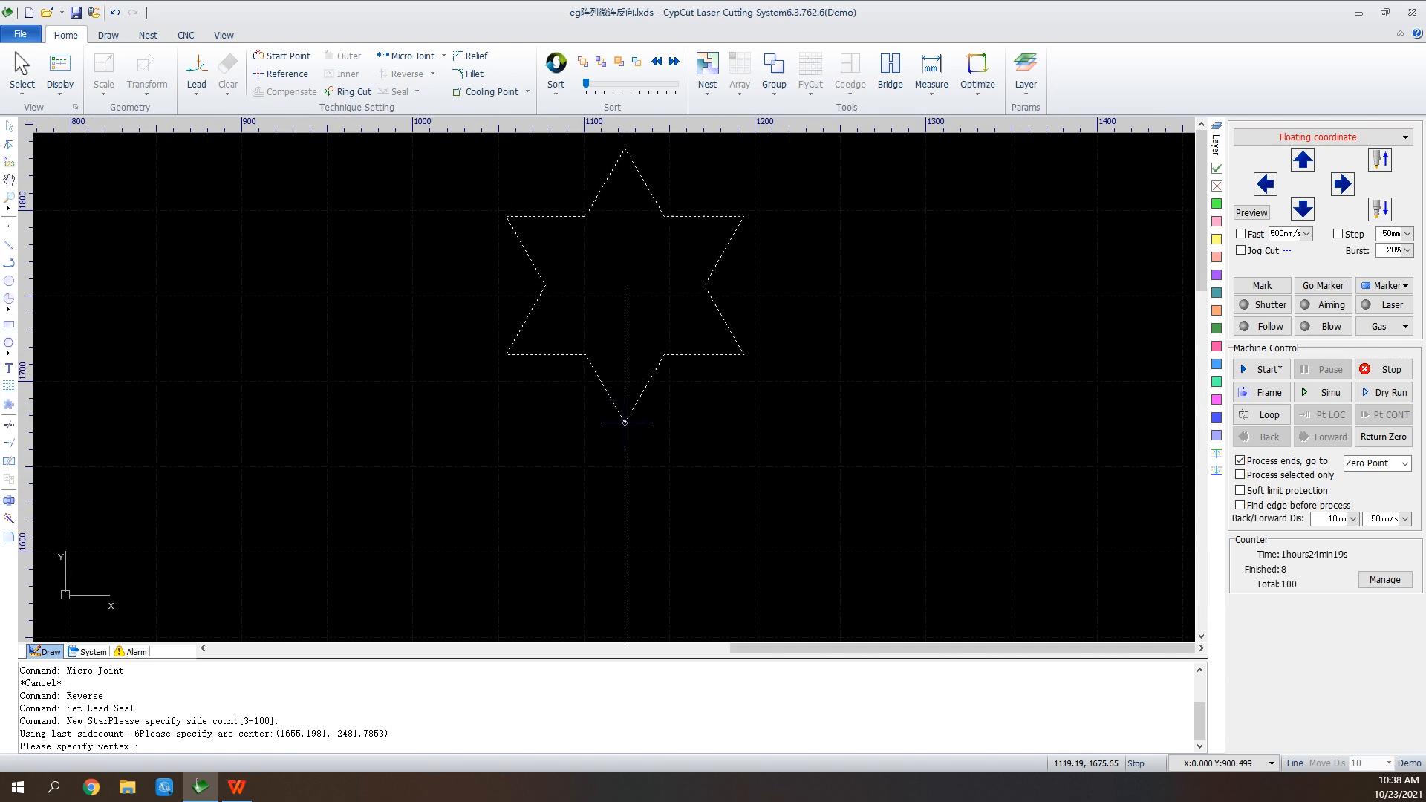
pyautogui.click(624, 447)
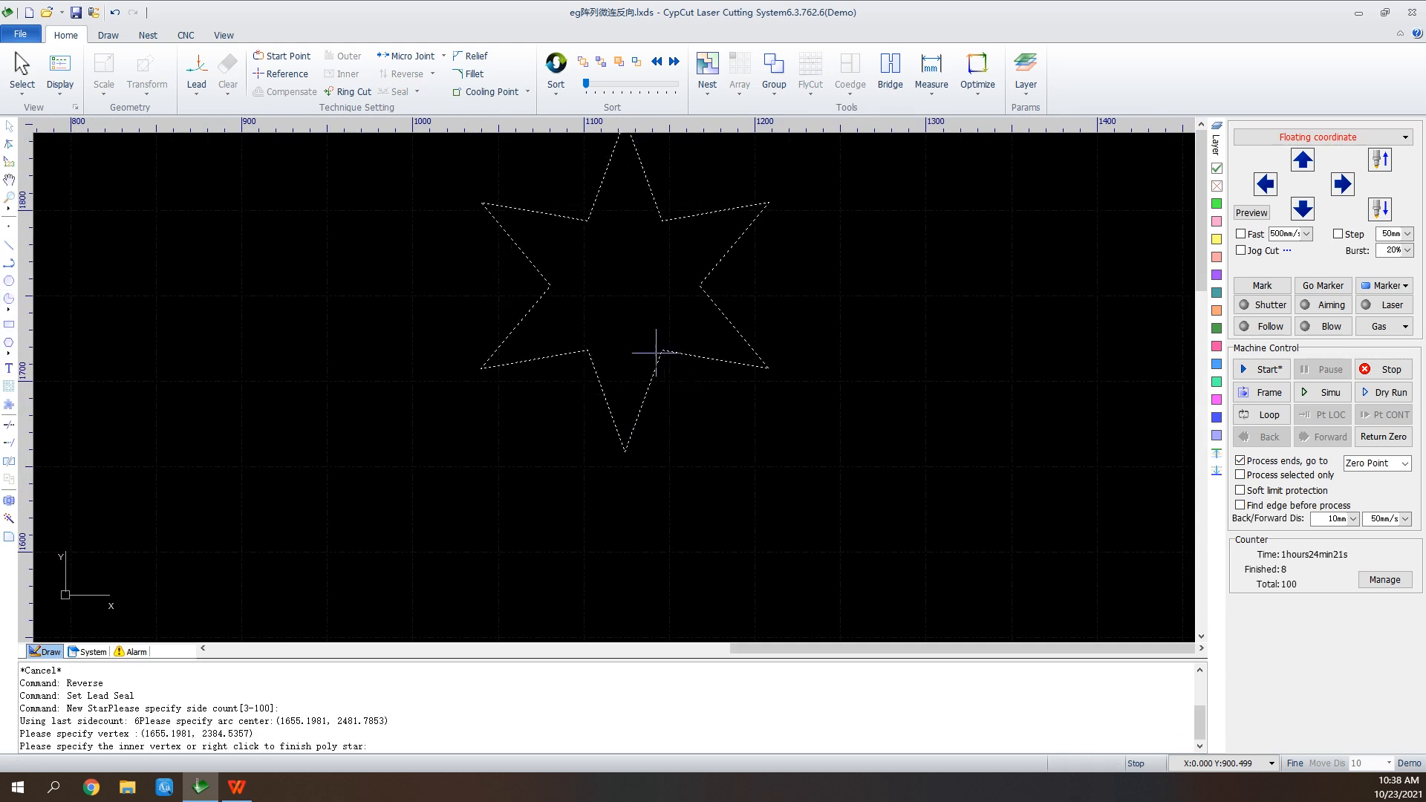
pyautogui.click(655, 350)
pyautogui.scroll(1, 694, 159)
pyautogui.scroll(-1, 657, 580)
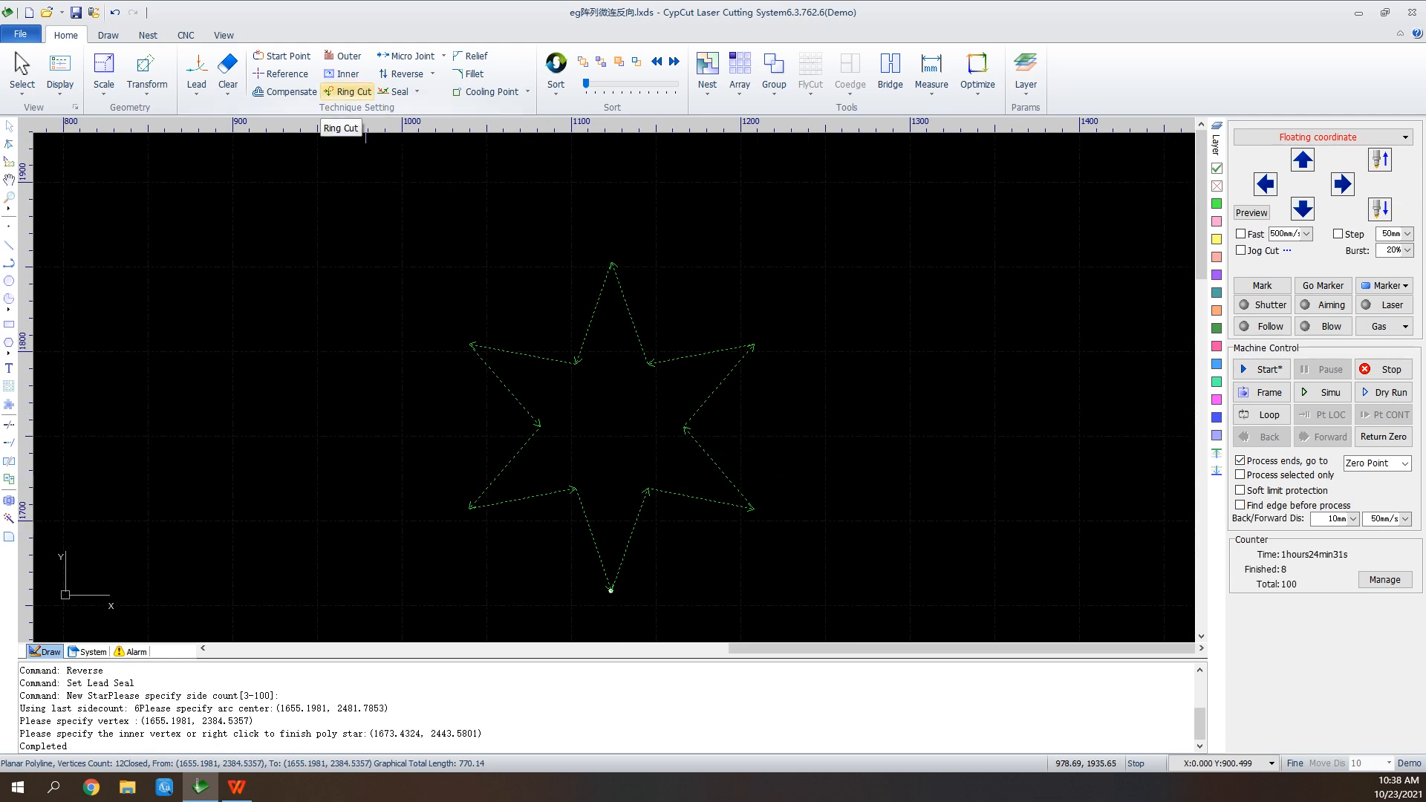
# Add ring cuts to the star's sharp corners with 85° max angle, 3 mm min length, 8 mm extend length and the Auto option
pyautogui.click(348, 93)
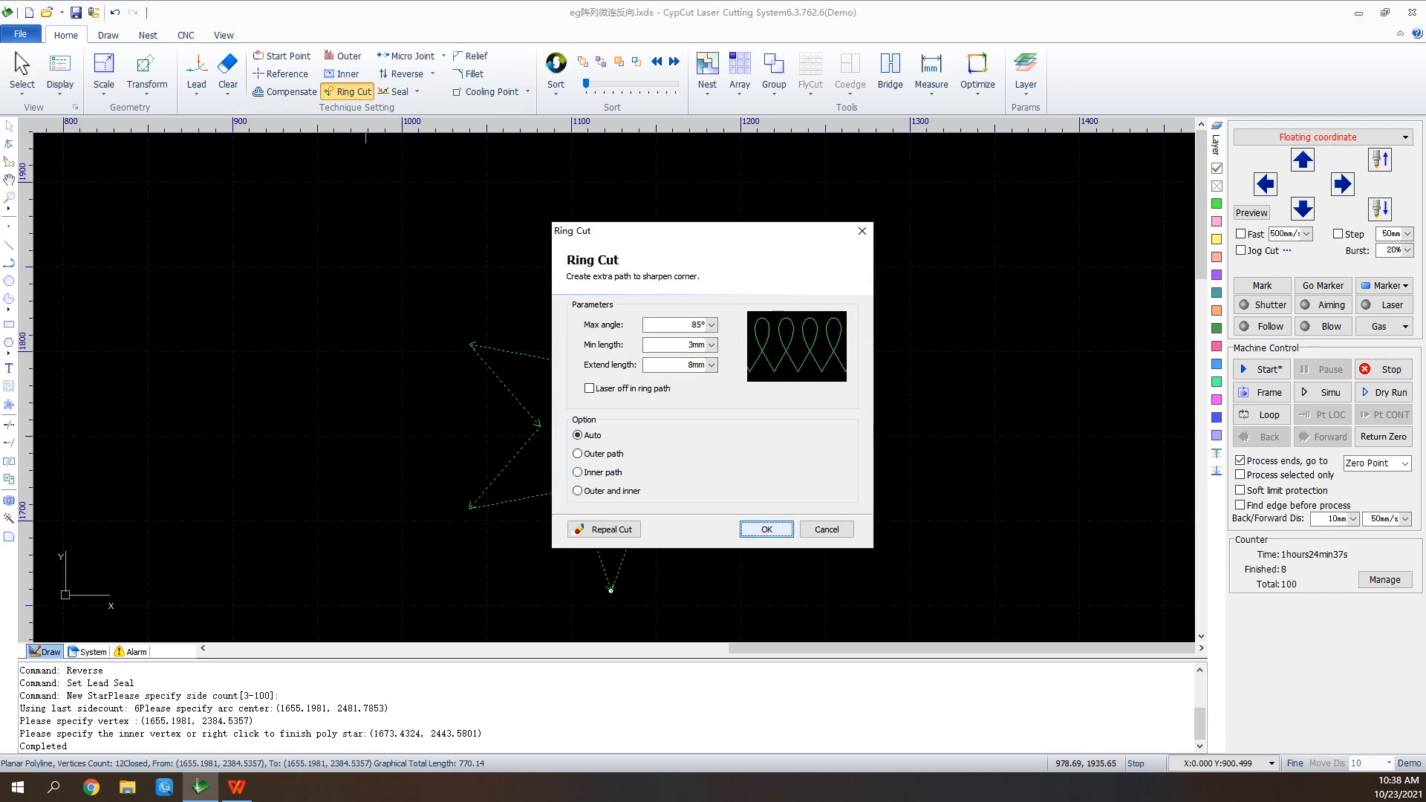
pyautogui.click(765, 529)
pyautogui.scroll(5, 744, 348)
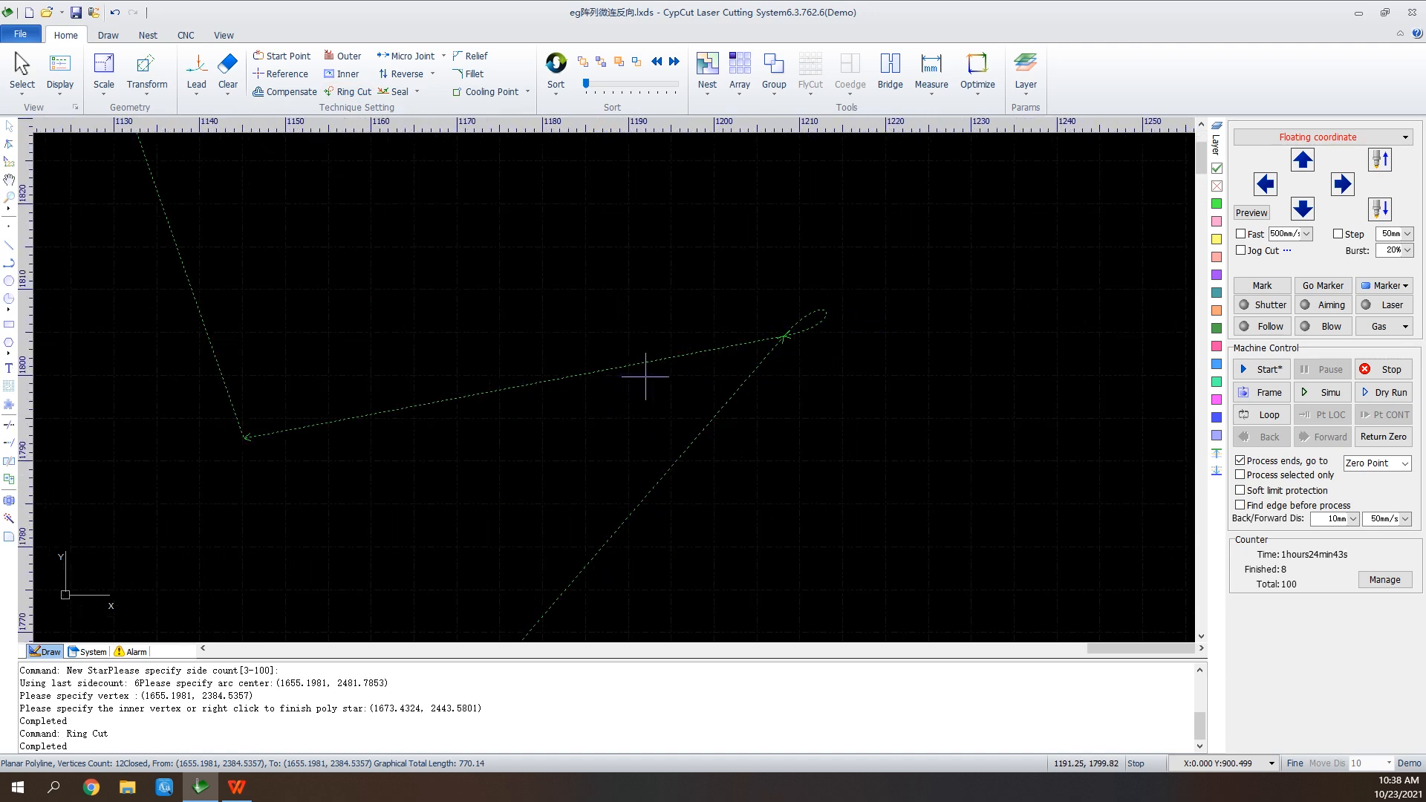
pyautogui.scroll(-3, 412, 424)
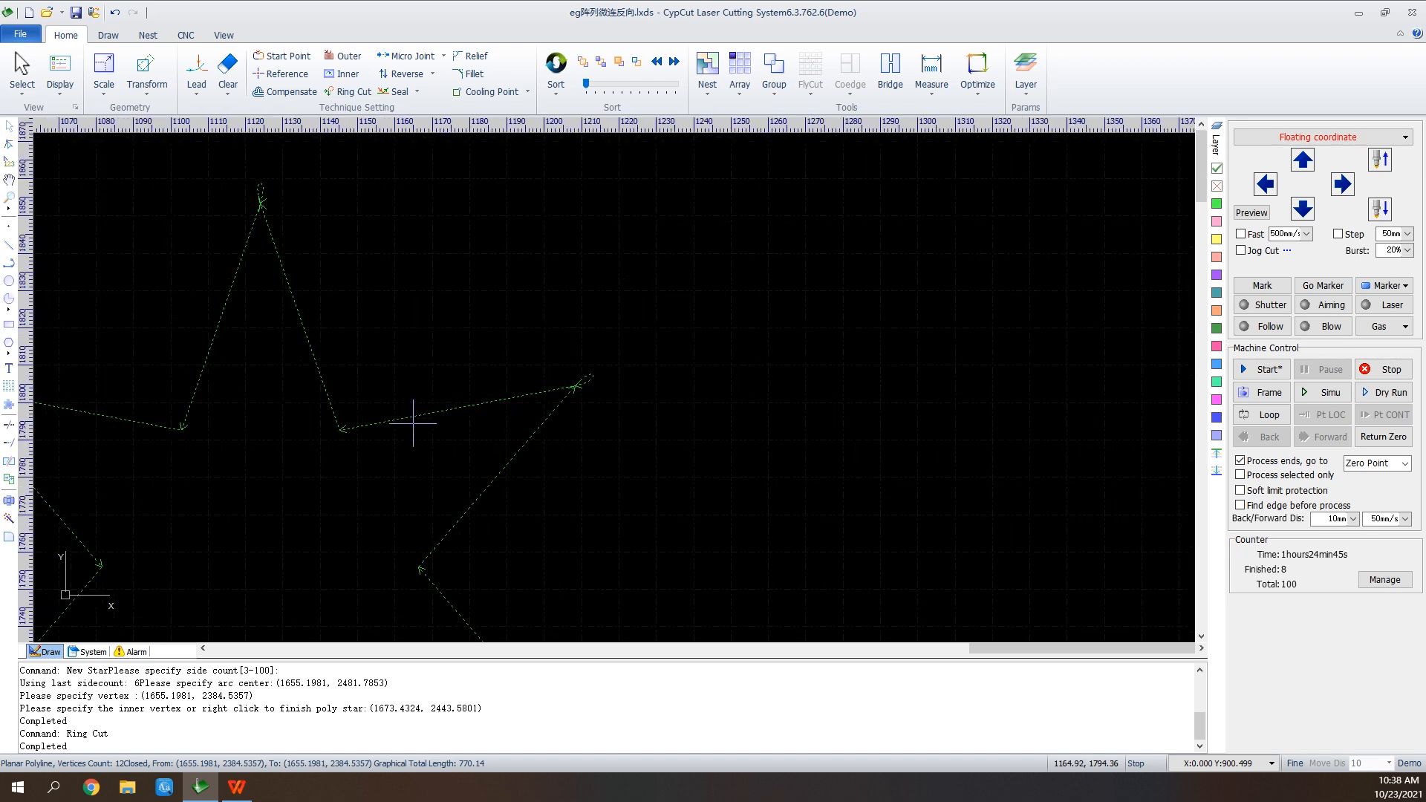
pyautogui.scroll(-2, 413, 423)
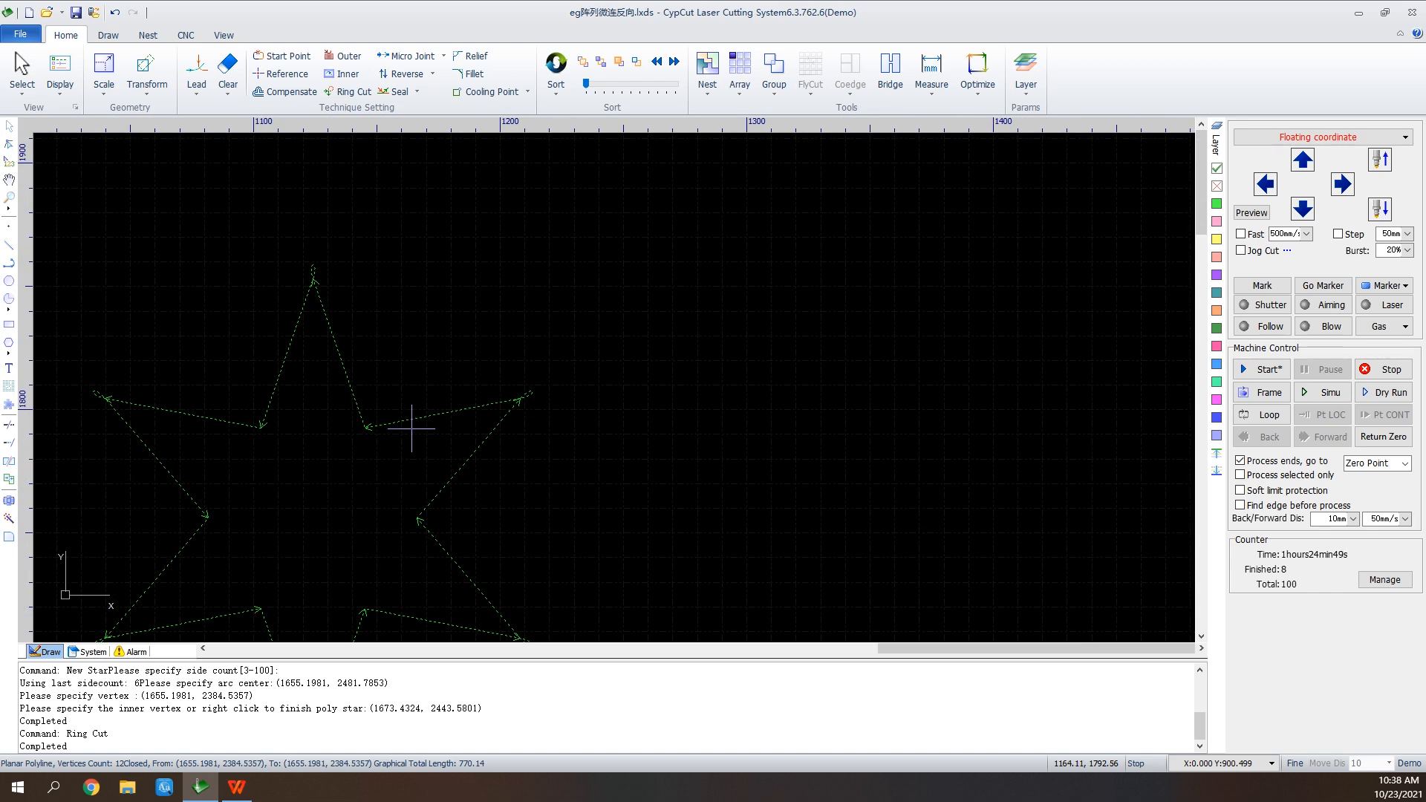
pyautogui.scroll(-3, 367, 473)
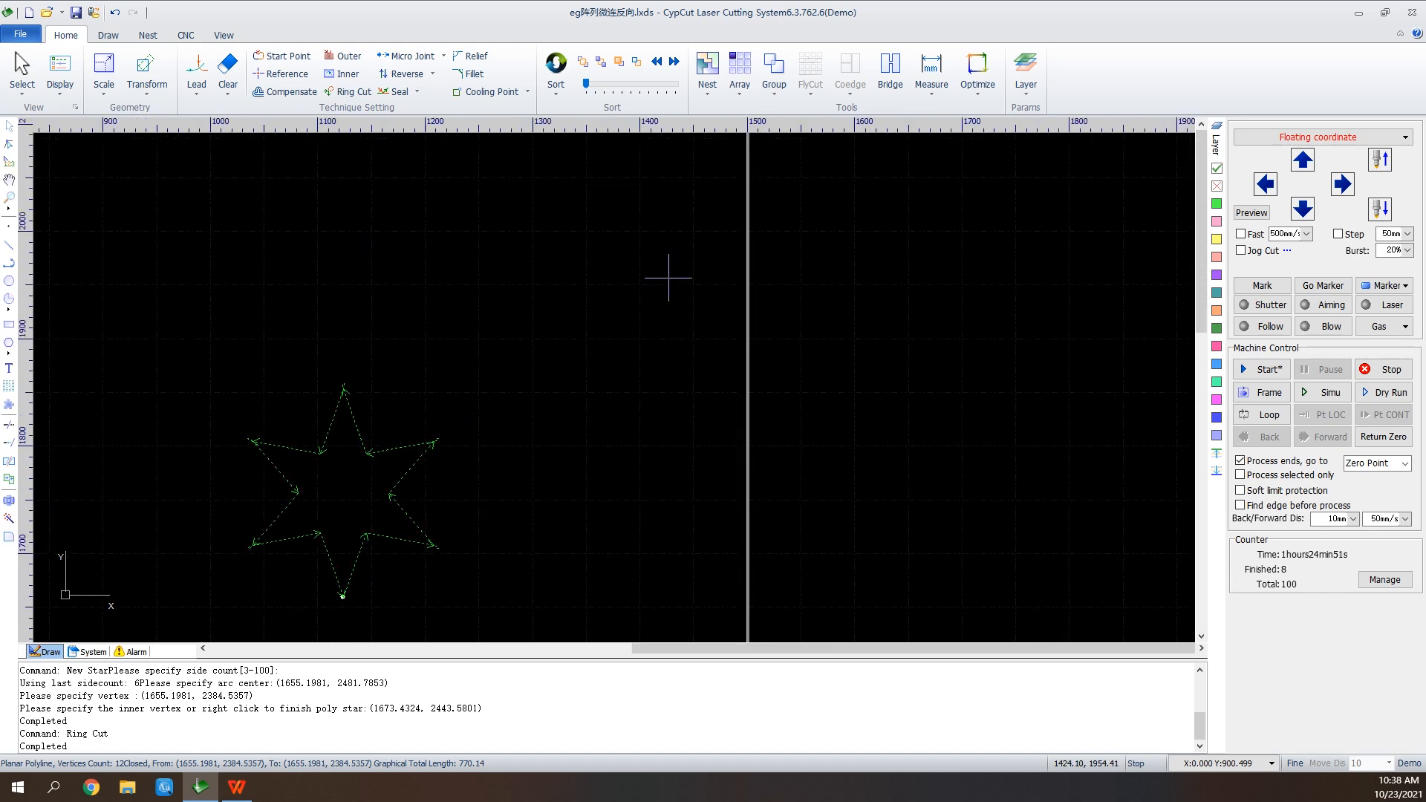
# Create the standard shape Rectangle of Corner Open with its default dimensions and place it to the left of the star
pyautogui.scroll(-2, 691, 274)
pyautogui.click(9, 180)
pyautogui.moveTo(256, 353)
pyautogui.mouseDown()
pyautogui.moveTo(698, 523)
pyautogui.moveTo(652, 462)
pyautogui.mouseUp()
pyautogui.scroll(2, 687, 405)
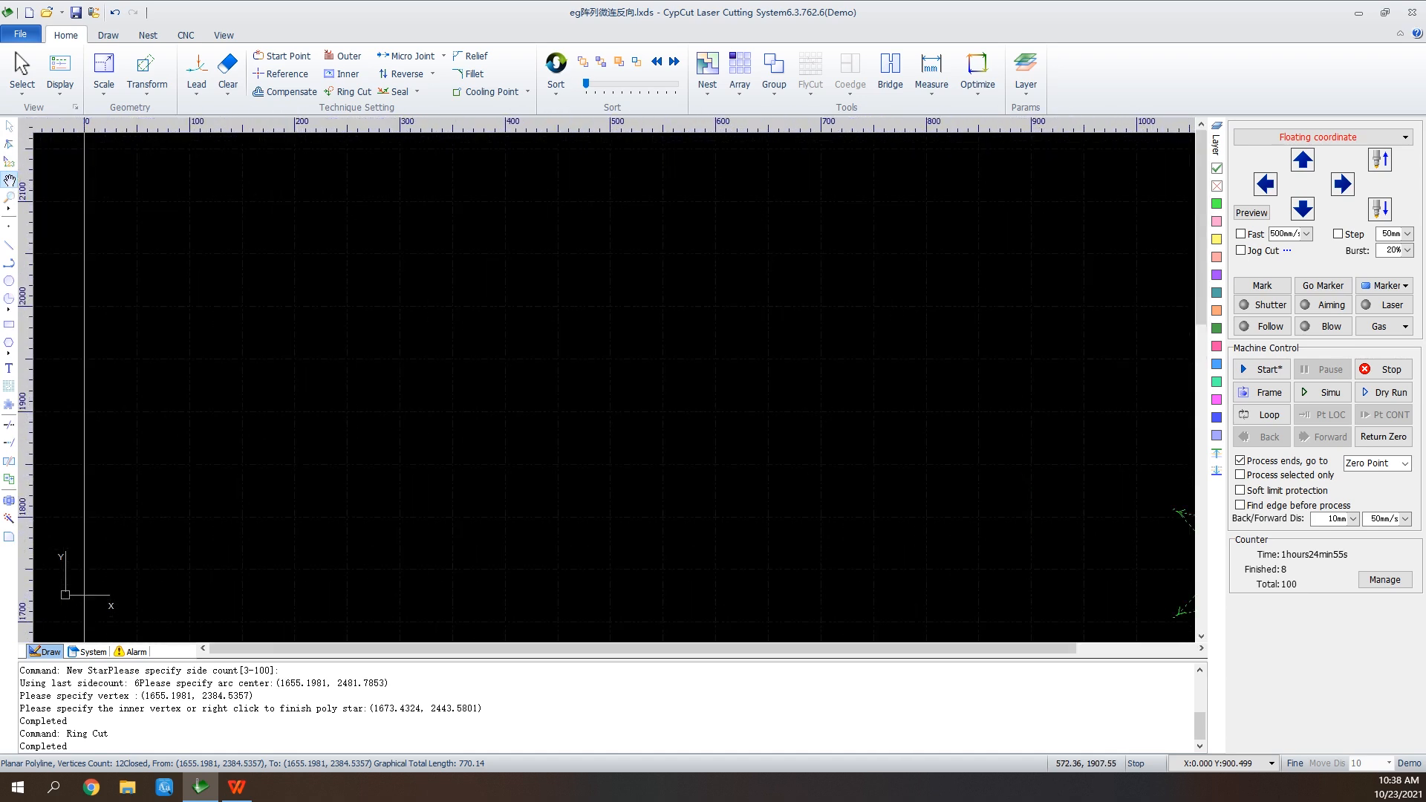
pyautogui.click(9, 405)
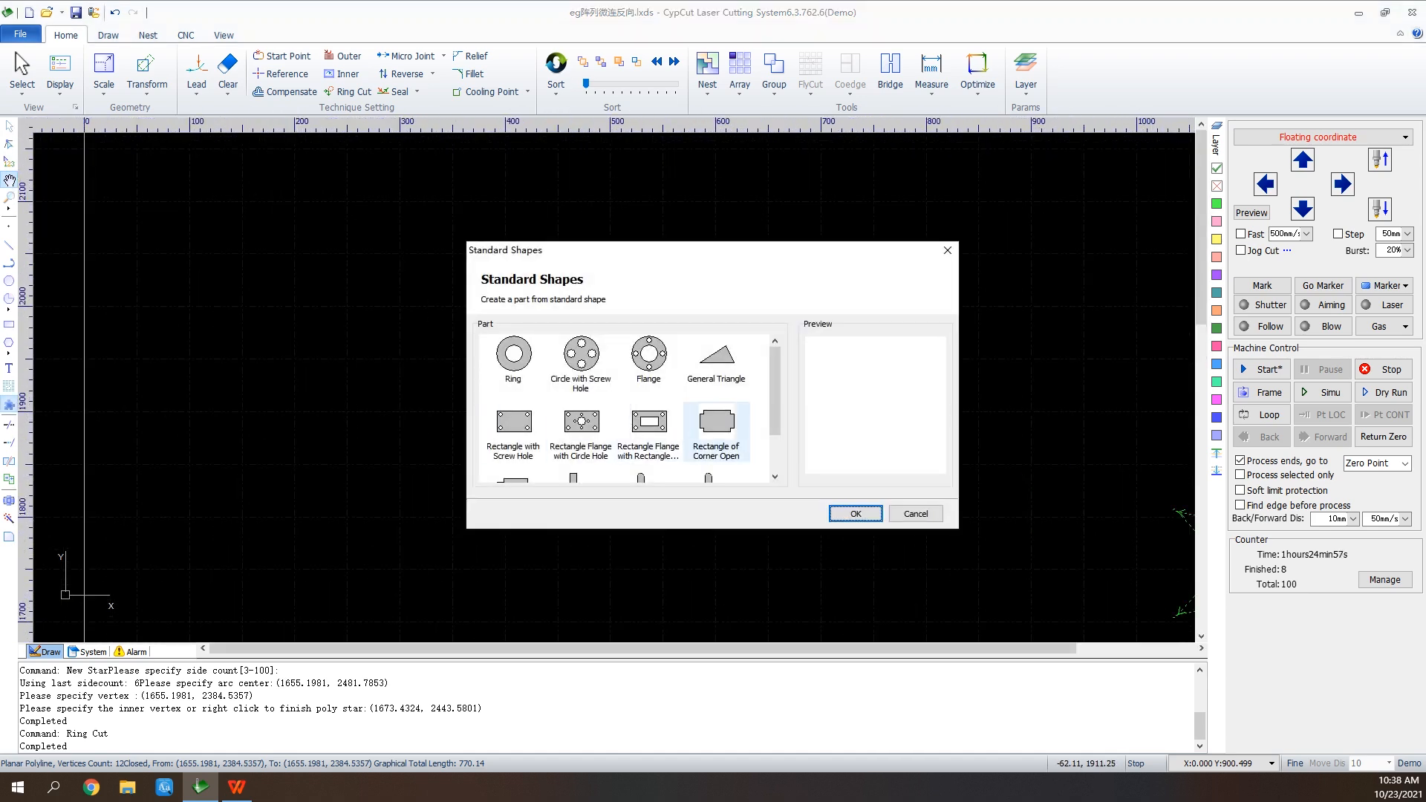
pyautogui.click(716, 429)
pyautogui.click(855, 513)
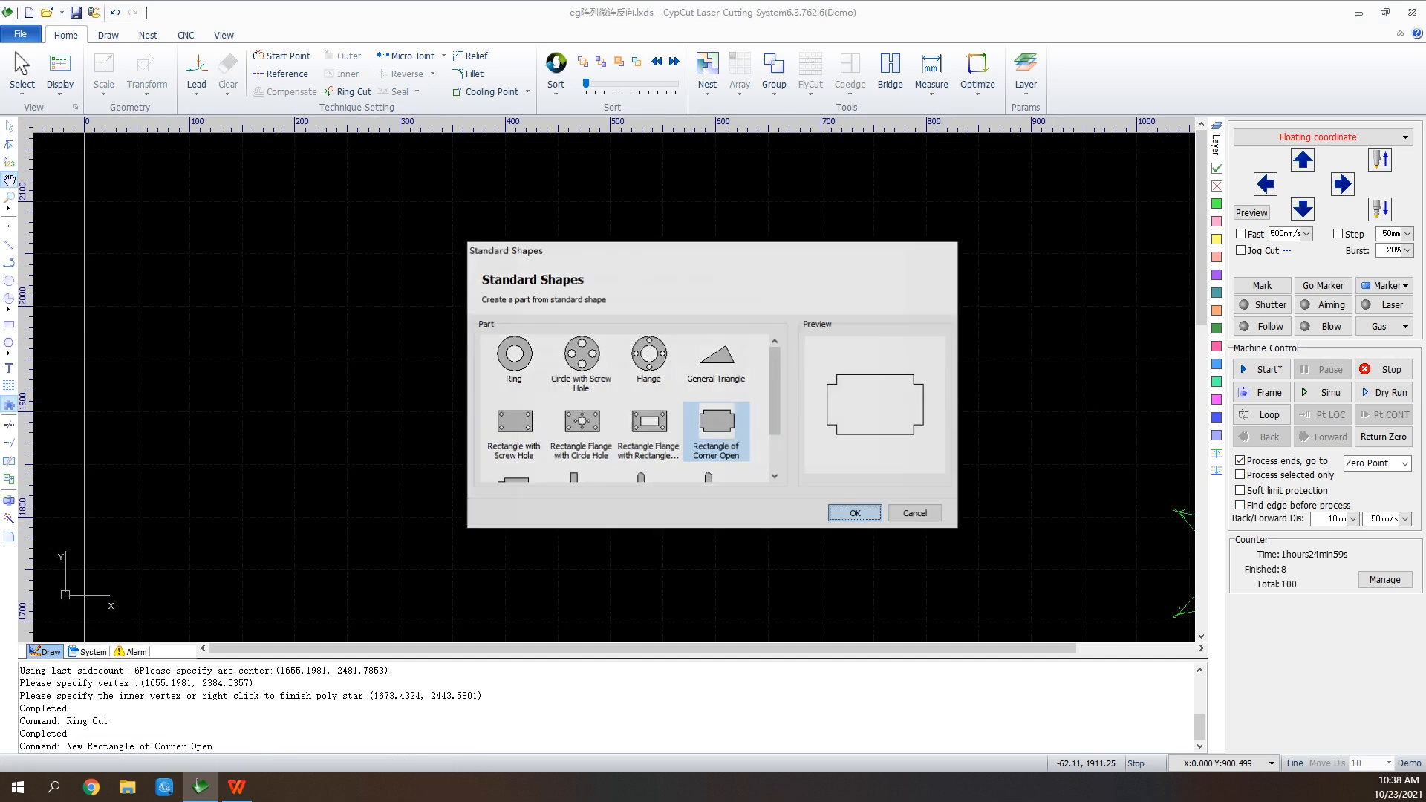
pyautogui.click(814, 519)
pyautogui.click(424, 487)
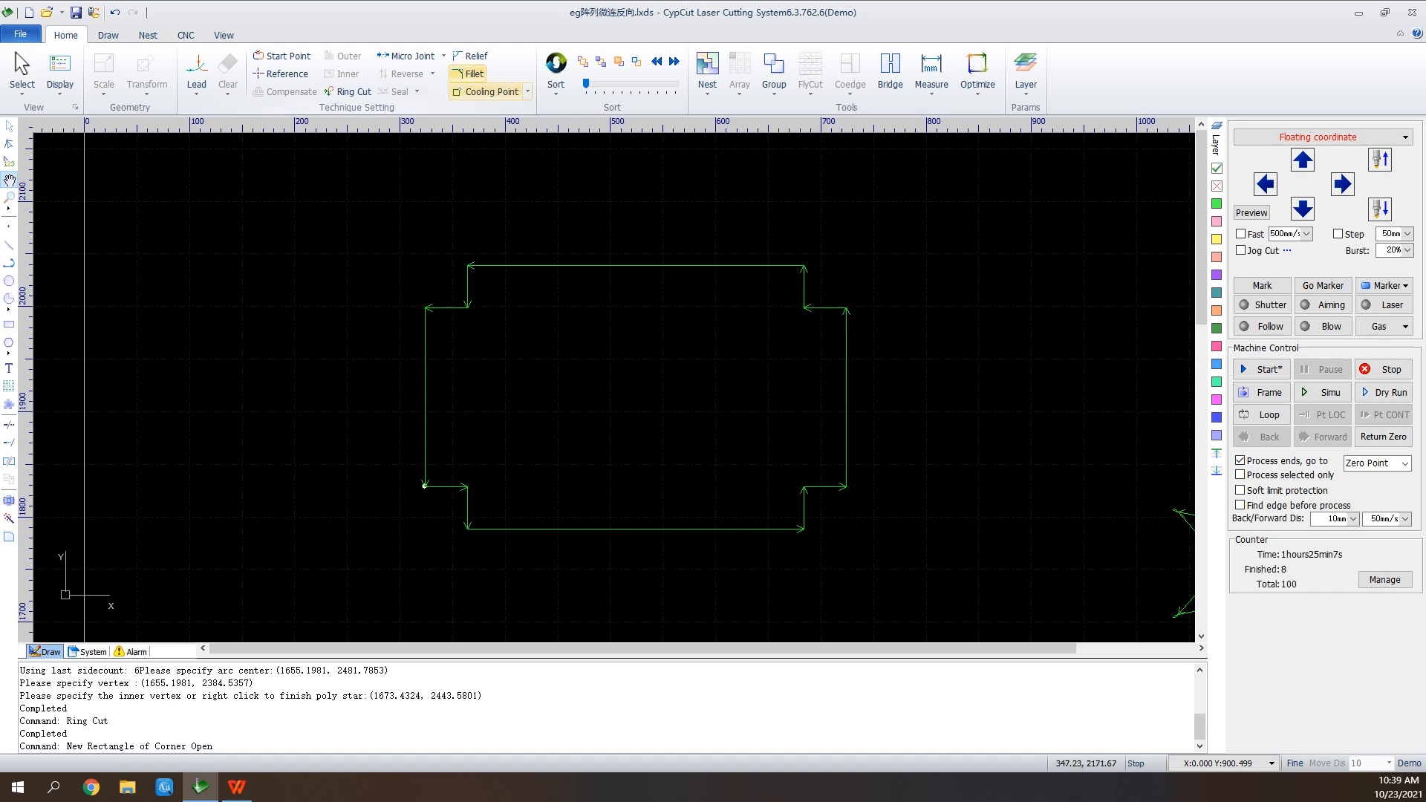
# Add 2 mm reliefs to the four inner corners of the corner-open rectangle
pyautogui.click(471, 55)
pyautogui.click(742, 449)
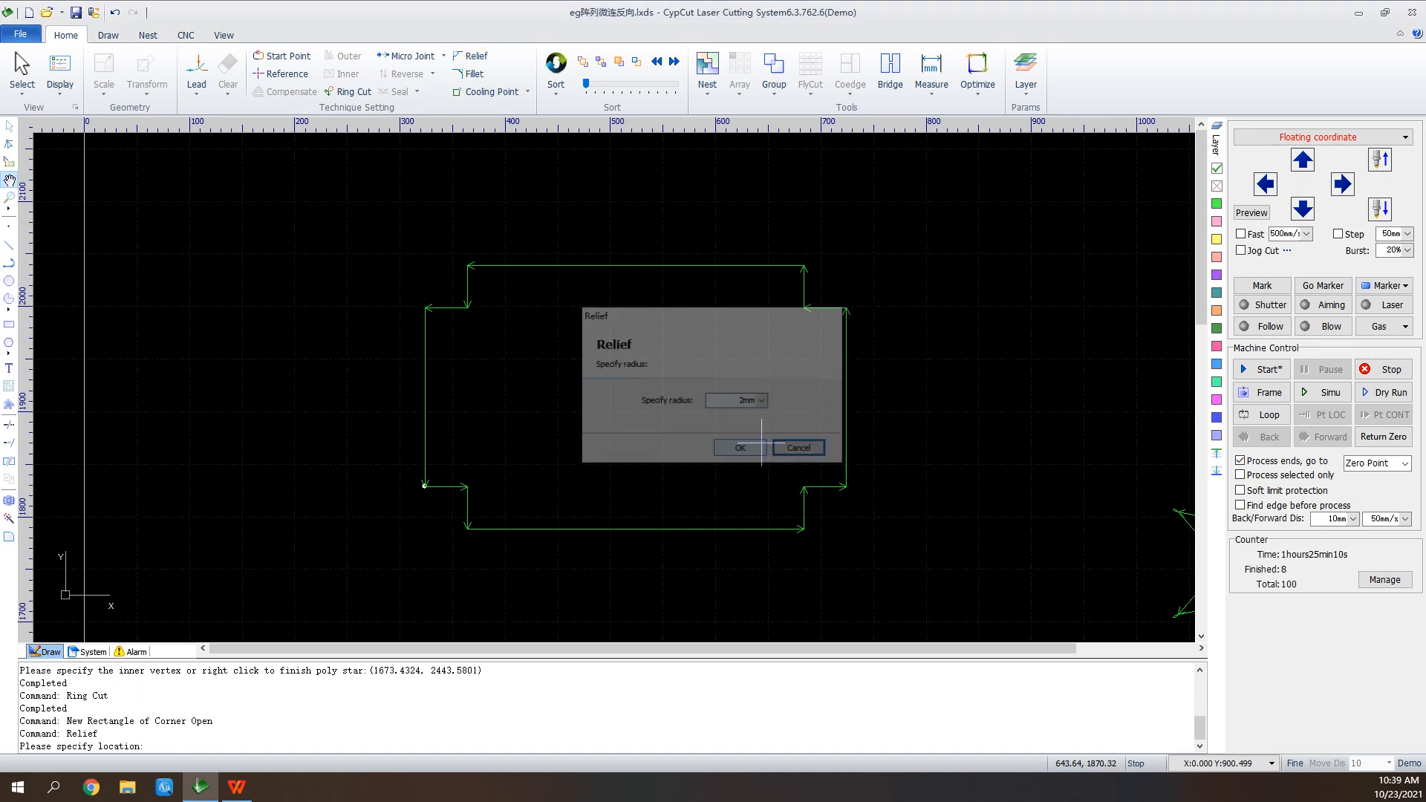
pyautogui.click(804, 306)
pyautogui.click(804, 486)
pyautogui.click(466, 485)
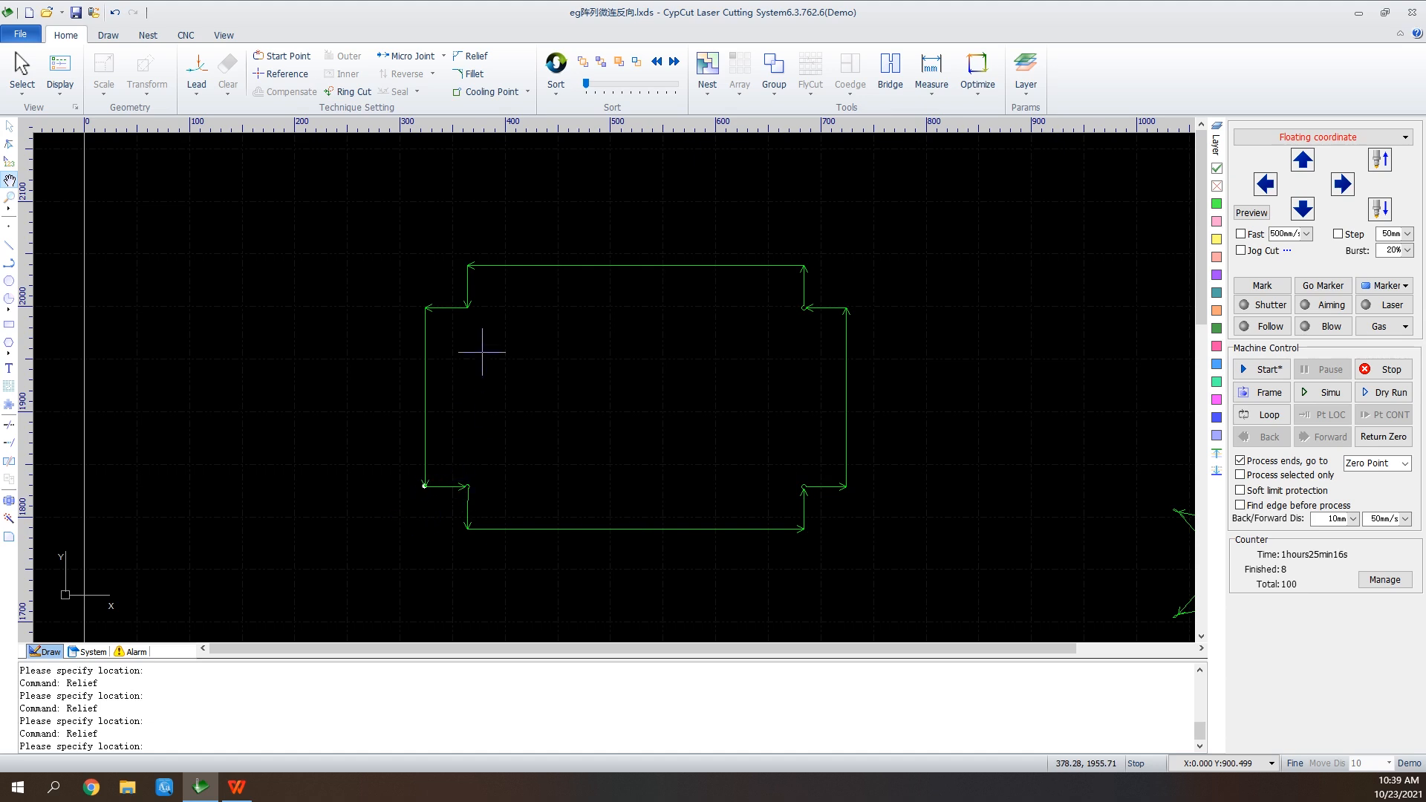
pyautogui.click(468, 306)
# Fillet the two upper-right outer corners and the top-left outer corner of the corner-open rectangle with the preset radius
pyautogui.click(469, 74)
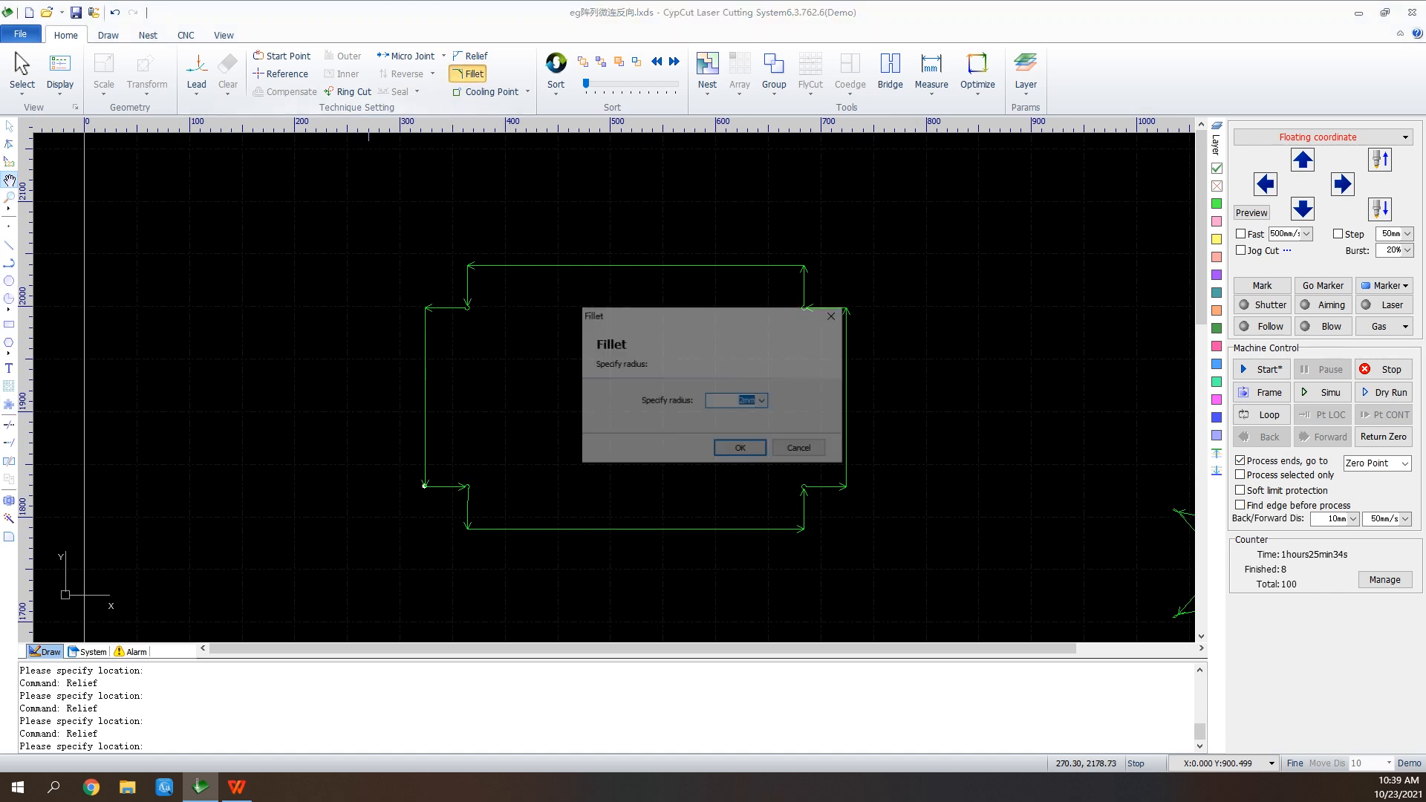
pyautogui.click(741, 449)
pyautogui.scroll(2, 823, 258)
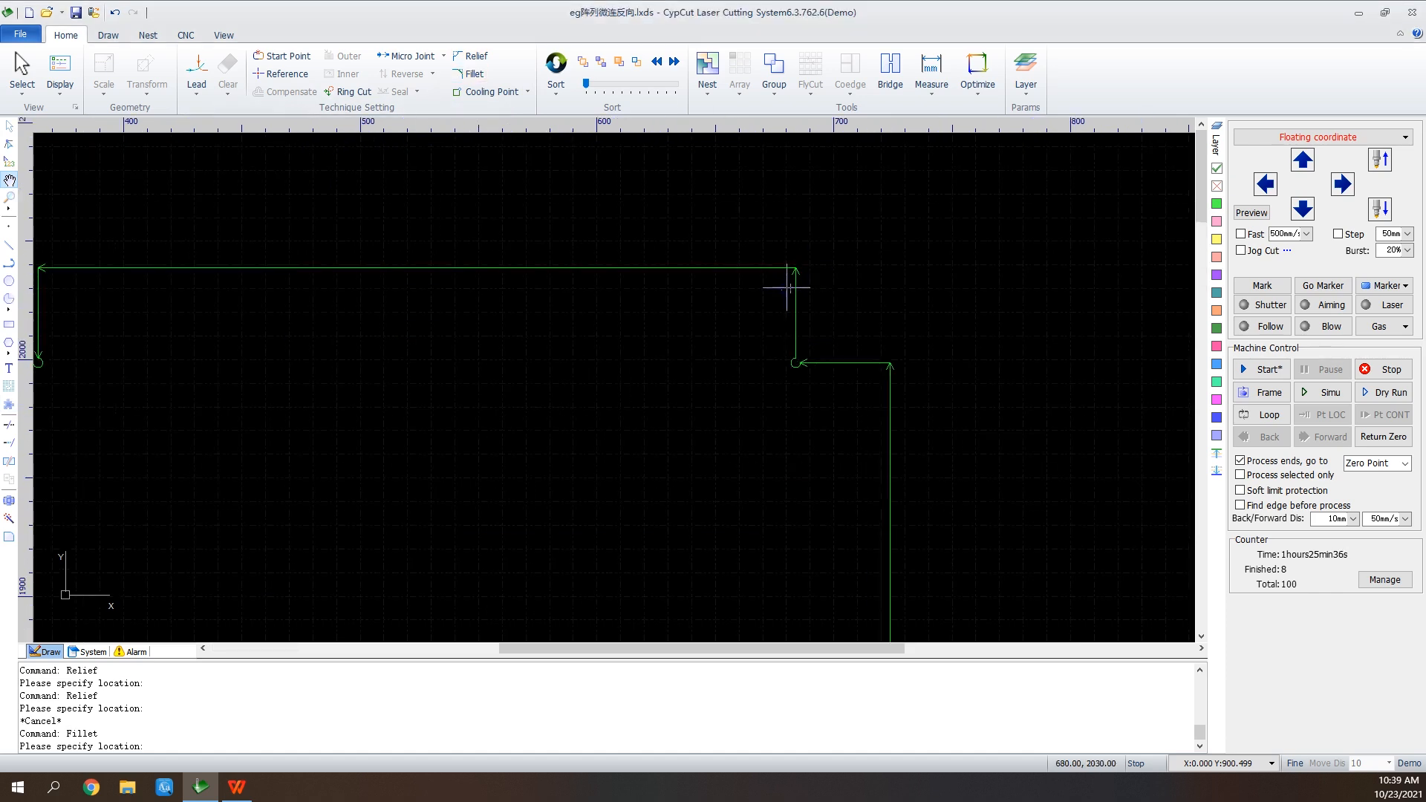
pyautogui.click(796, 266)
pyautogui.click(889, 362)
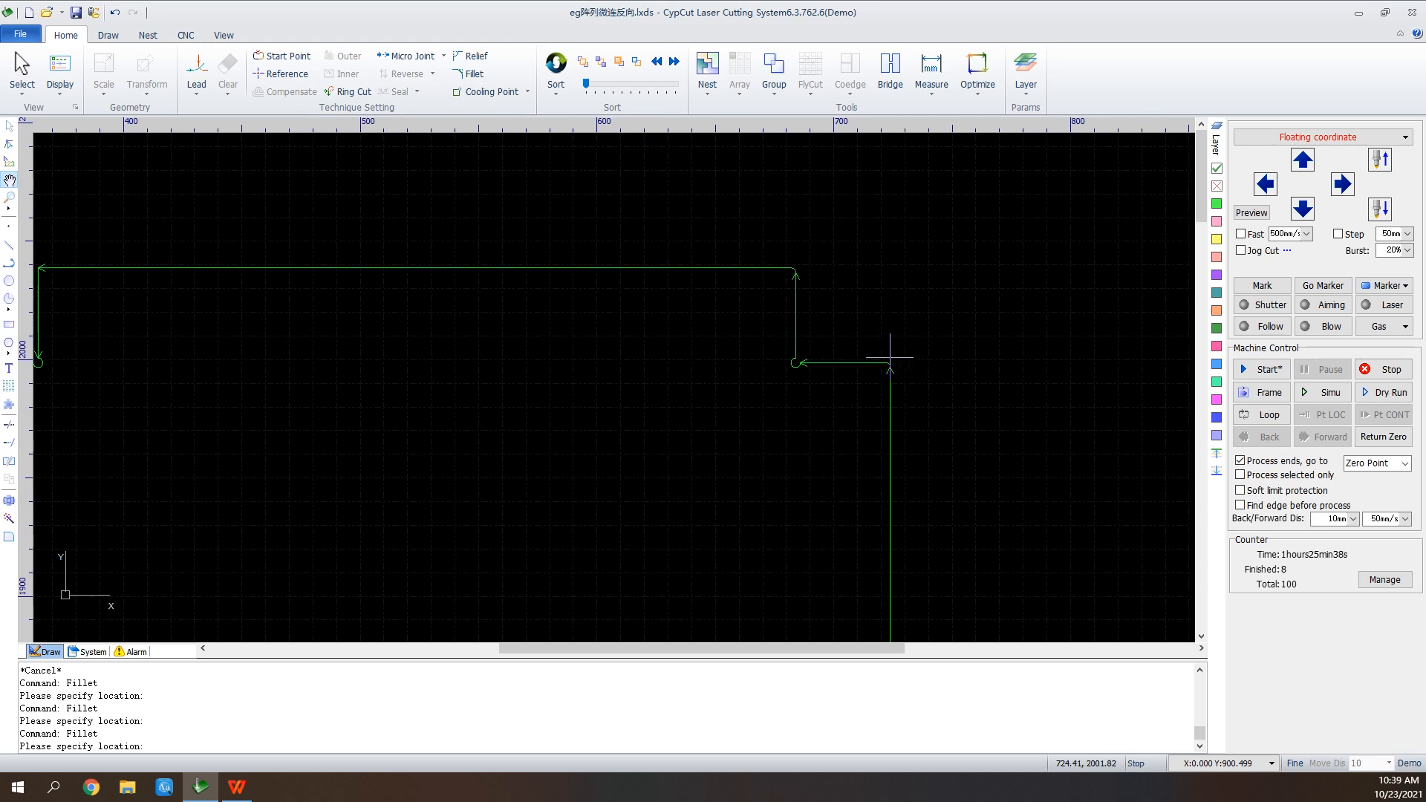
pyautogui.scroll(-2, 884, 342)
pyautogui.click(518, 299)
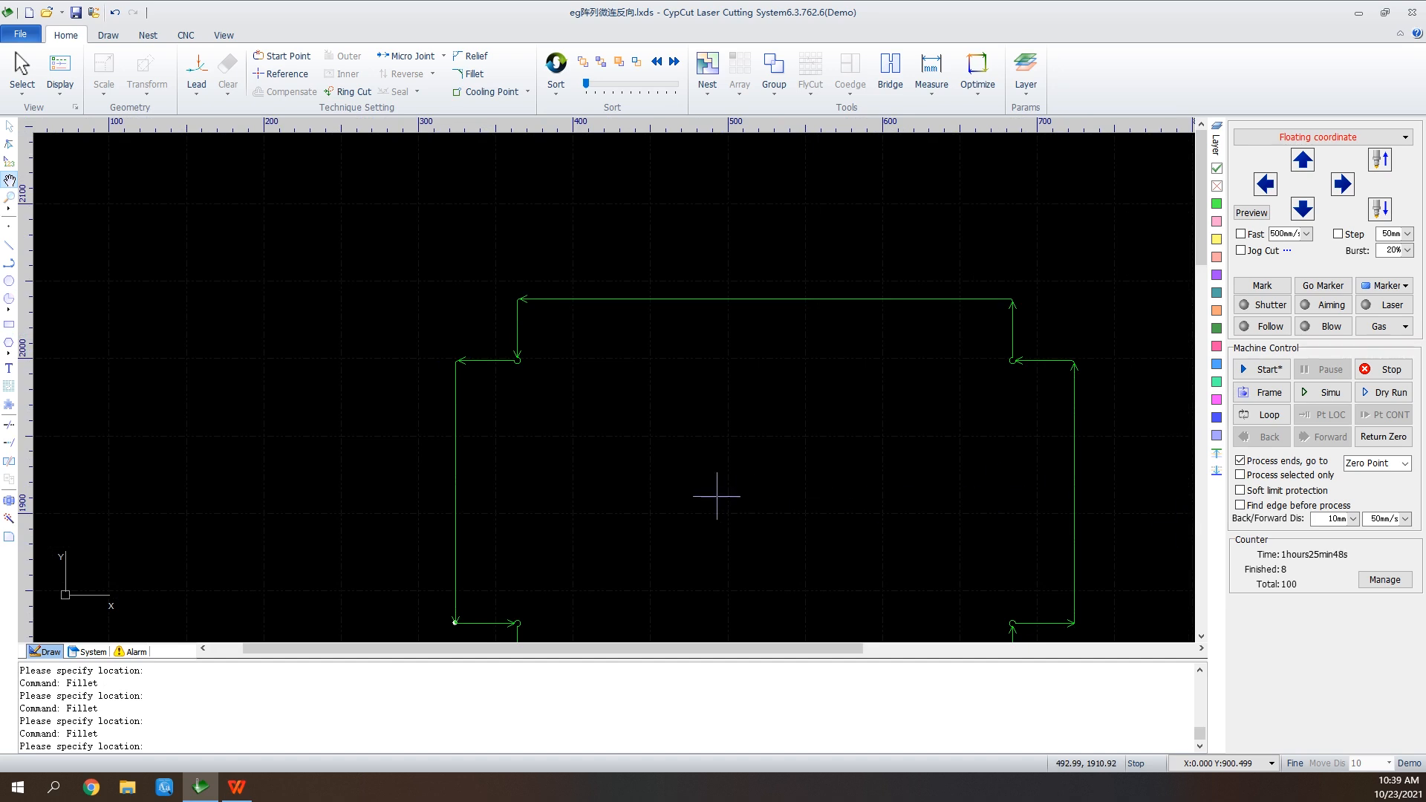
# Draw a rectangle about 244 by 128 mm in the empty area above the corner-open rectangle
pyautogui.scroll(-2, 718, 494)
pyautogui.scroll(-2, 613, 547)
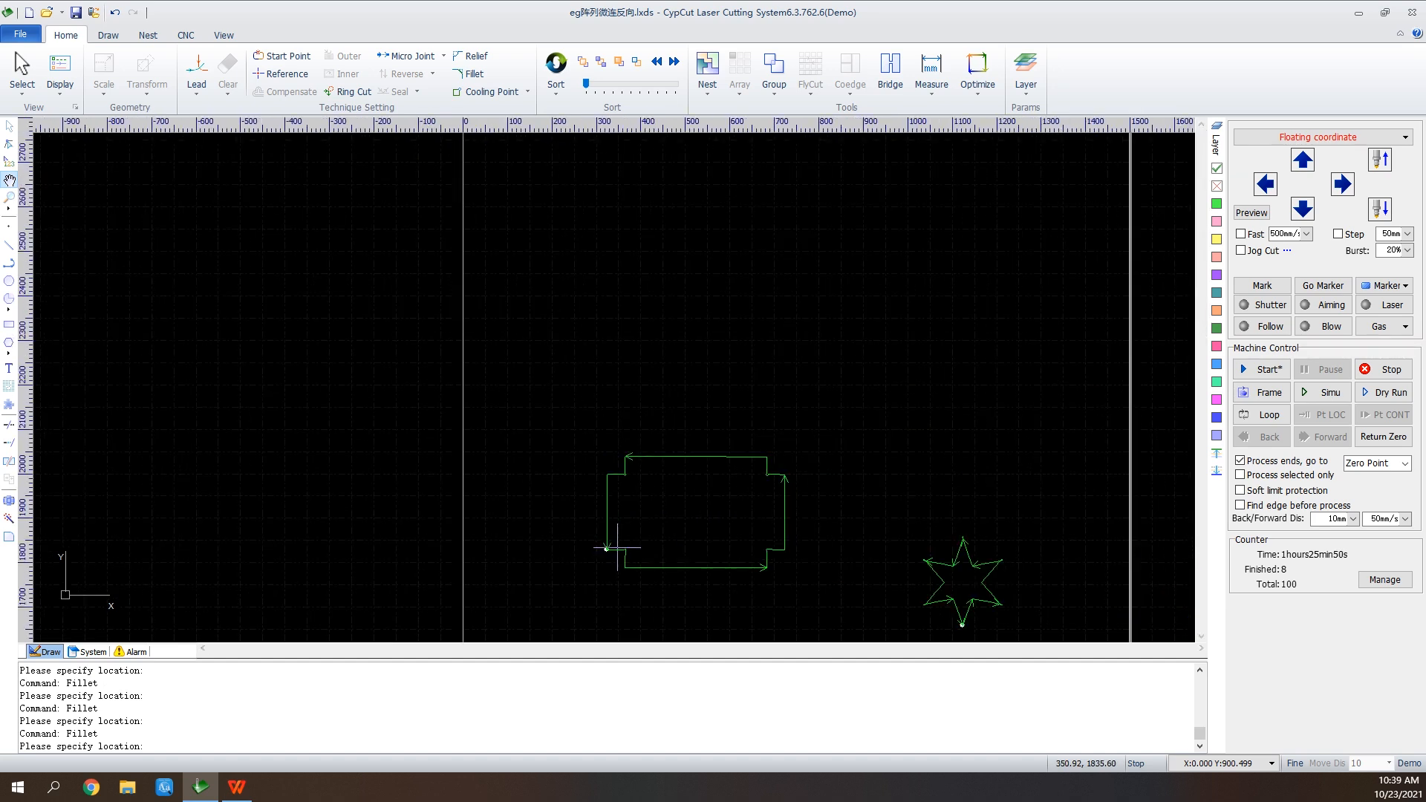
pyautogui.scroll(4, 774, 283)
pyautogui.click(9, 324)
pyautogui.click(447, 318)
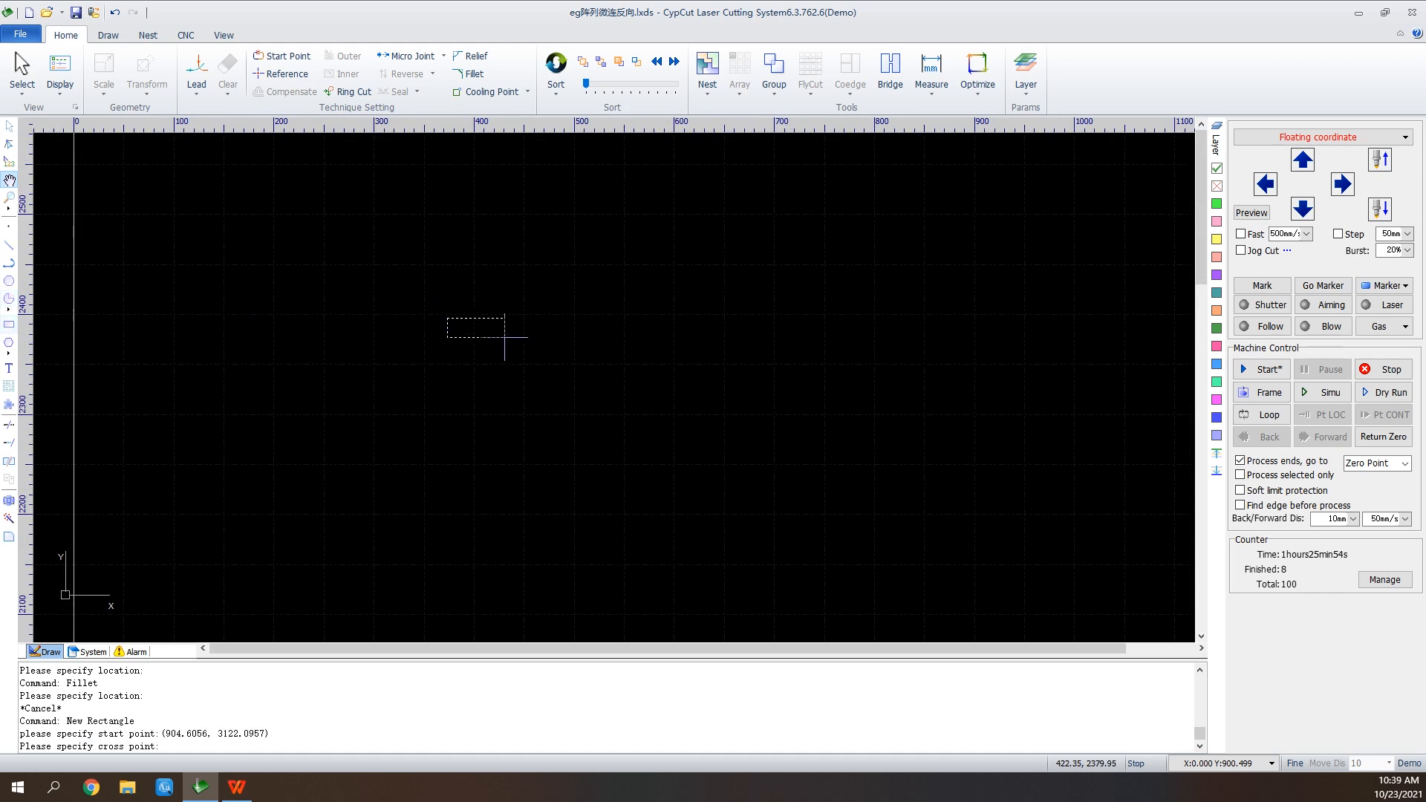
pyautogui.click(691, 445)
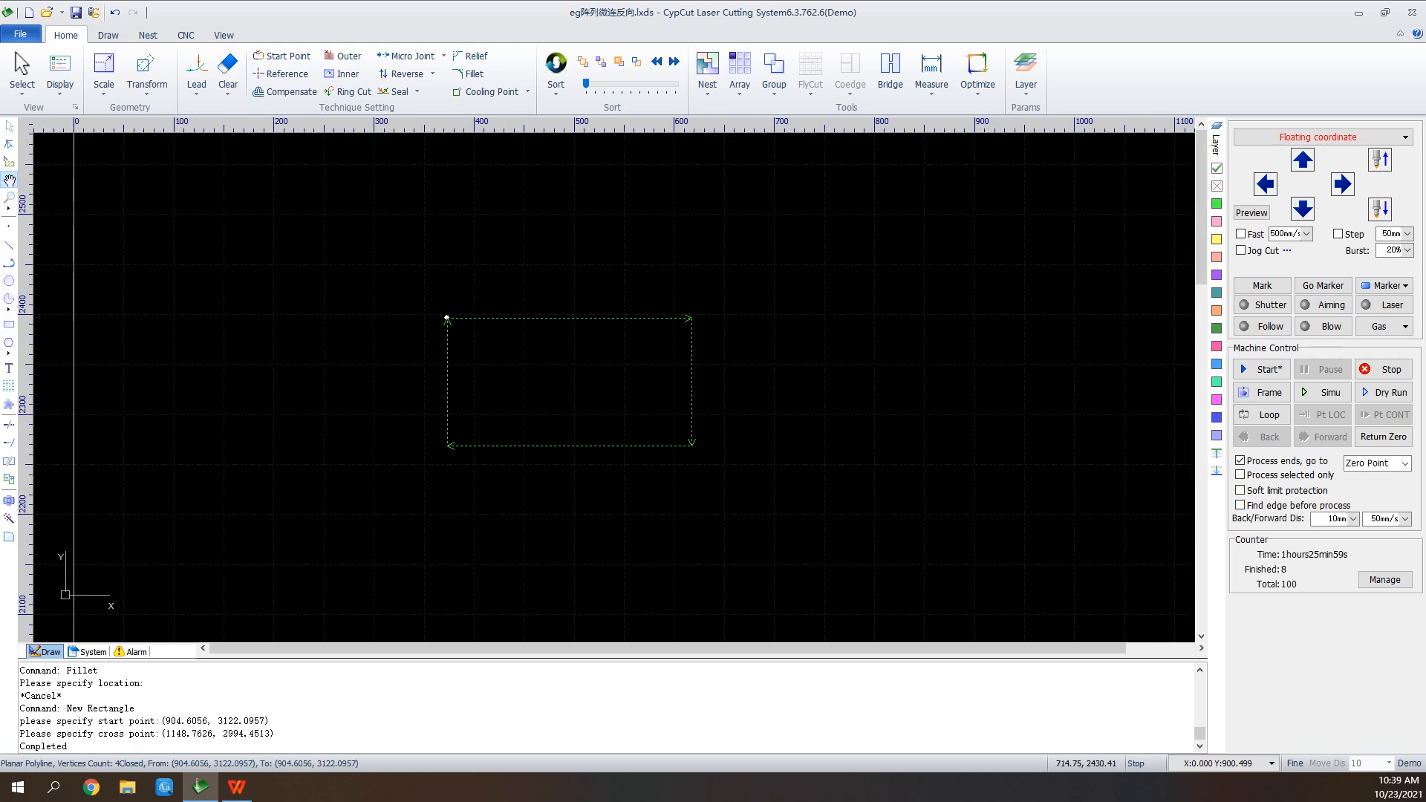
# Add a 20 mm line lead-in at 90° from the part tip to the new rectangle, with no lead-out
pyautogui.click(197, 74)
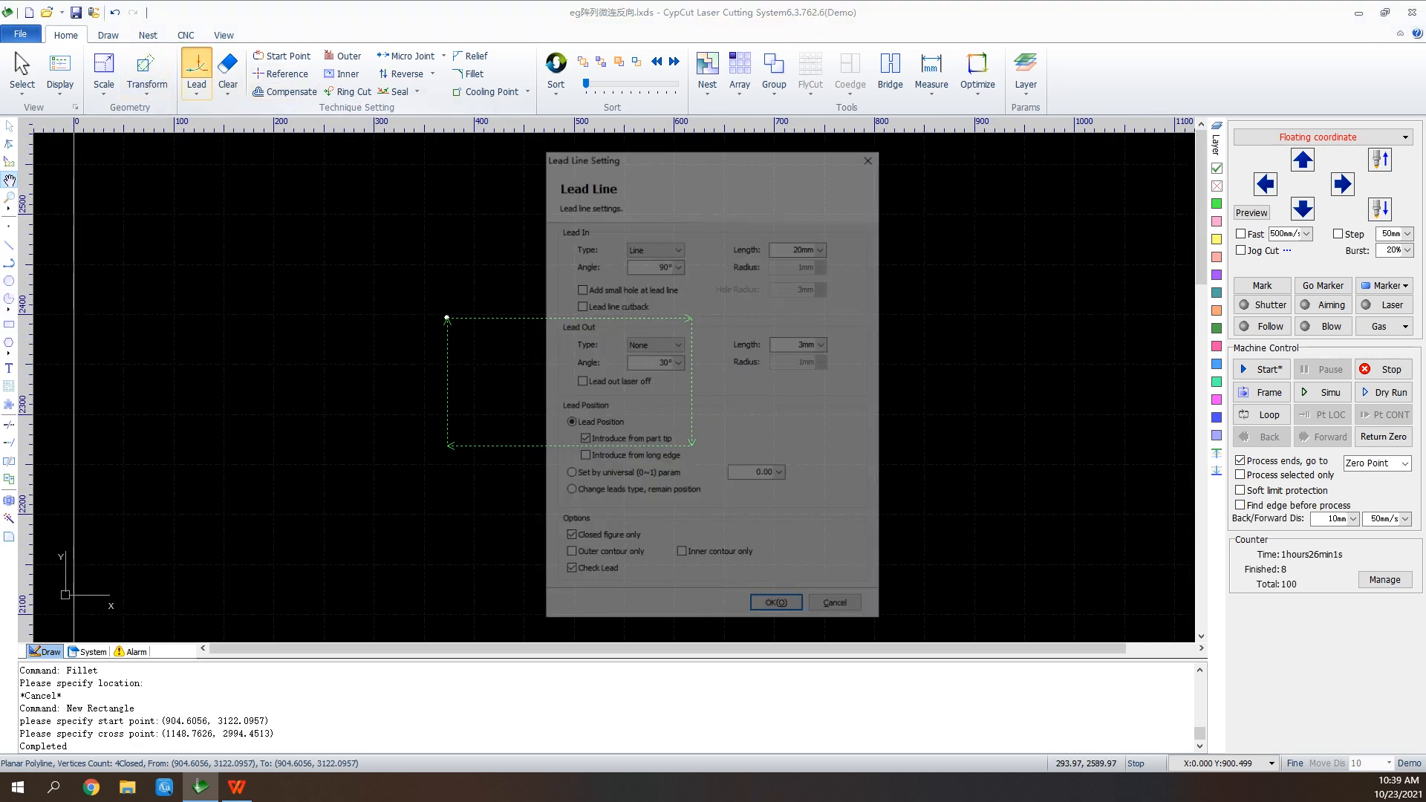
pyautogui.press('Return')
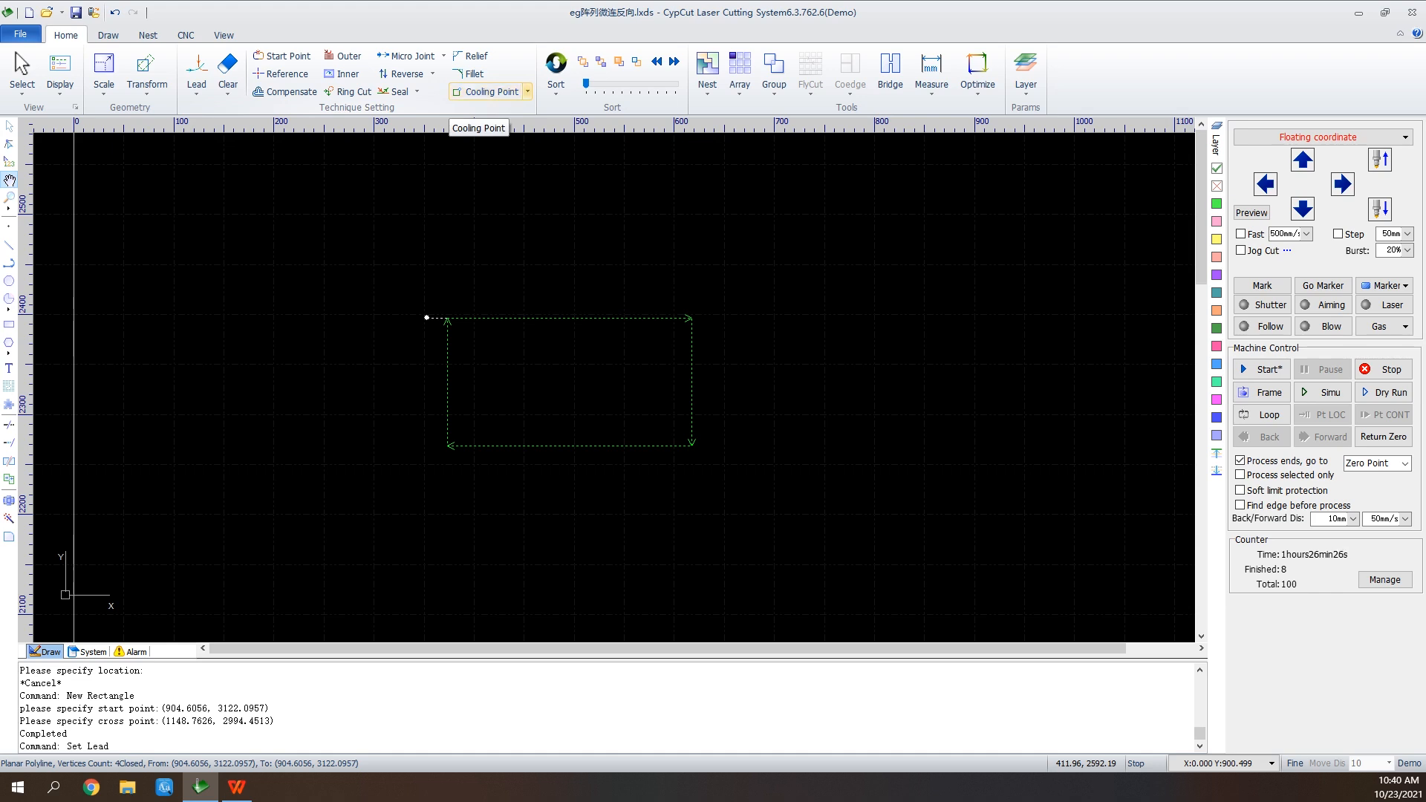
# Add automatic cooling points to the new rectangle at the lead-in and at corners up to 90°
pyautogui.click(527, 92)
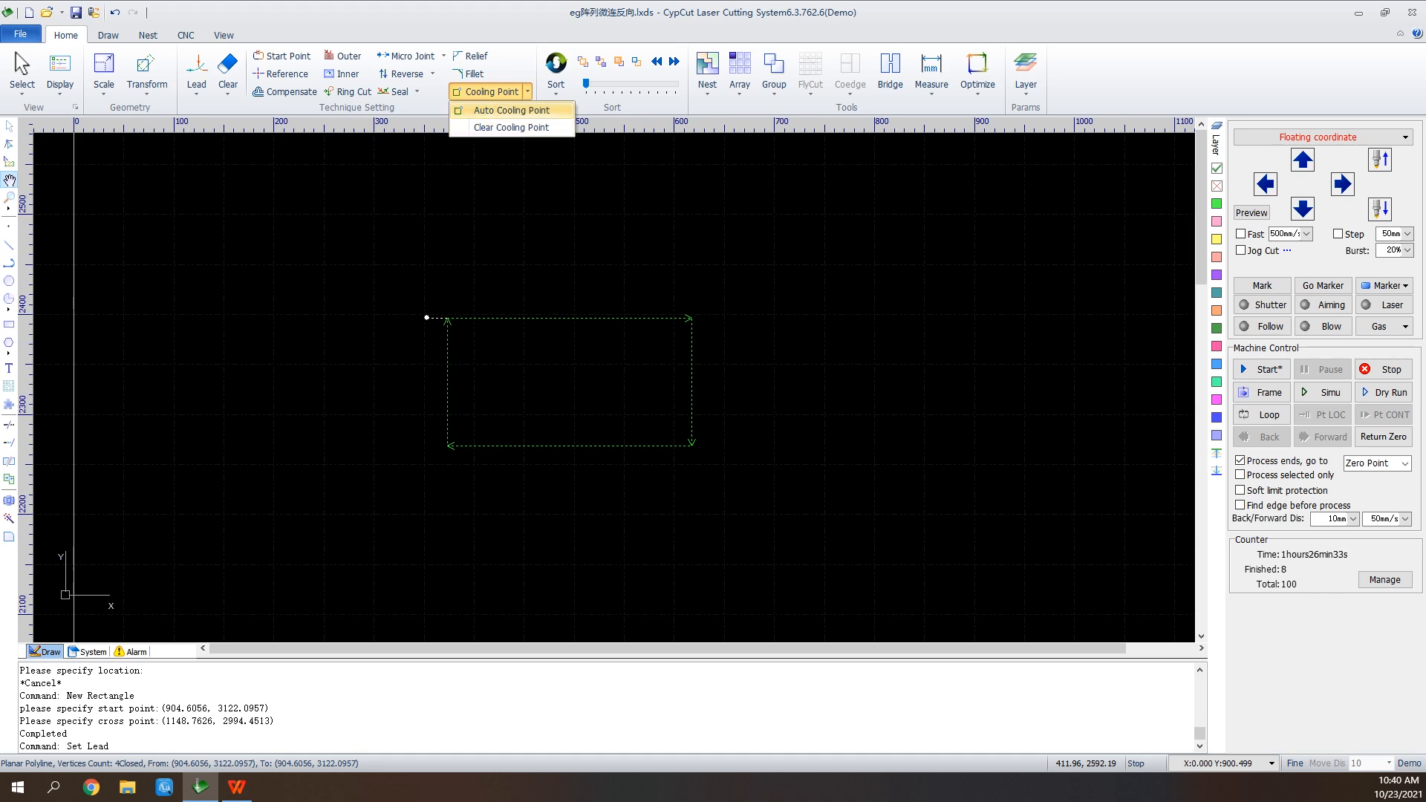
pyautogui.click(512, 110)
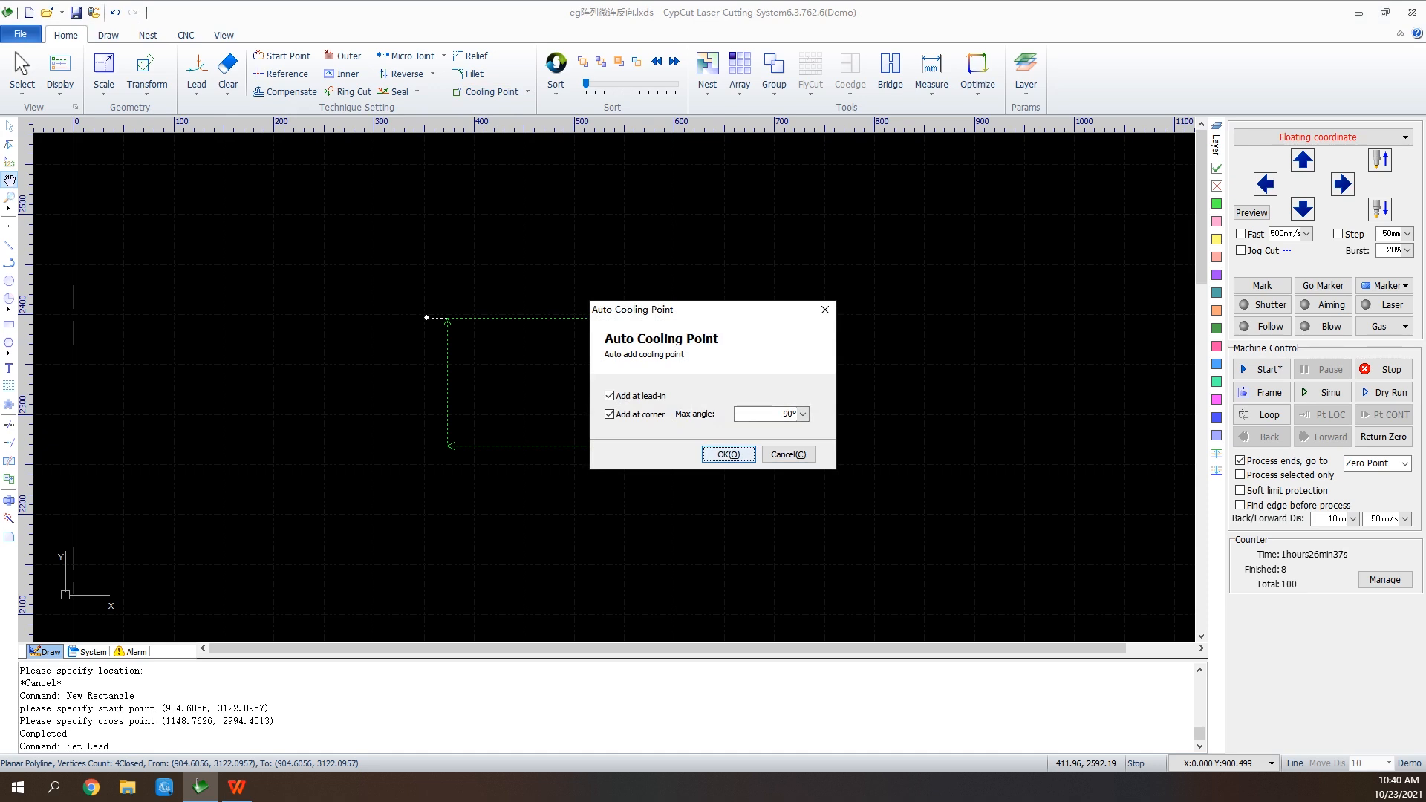
pyautogui.click(733, 451)
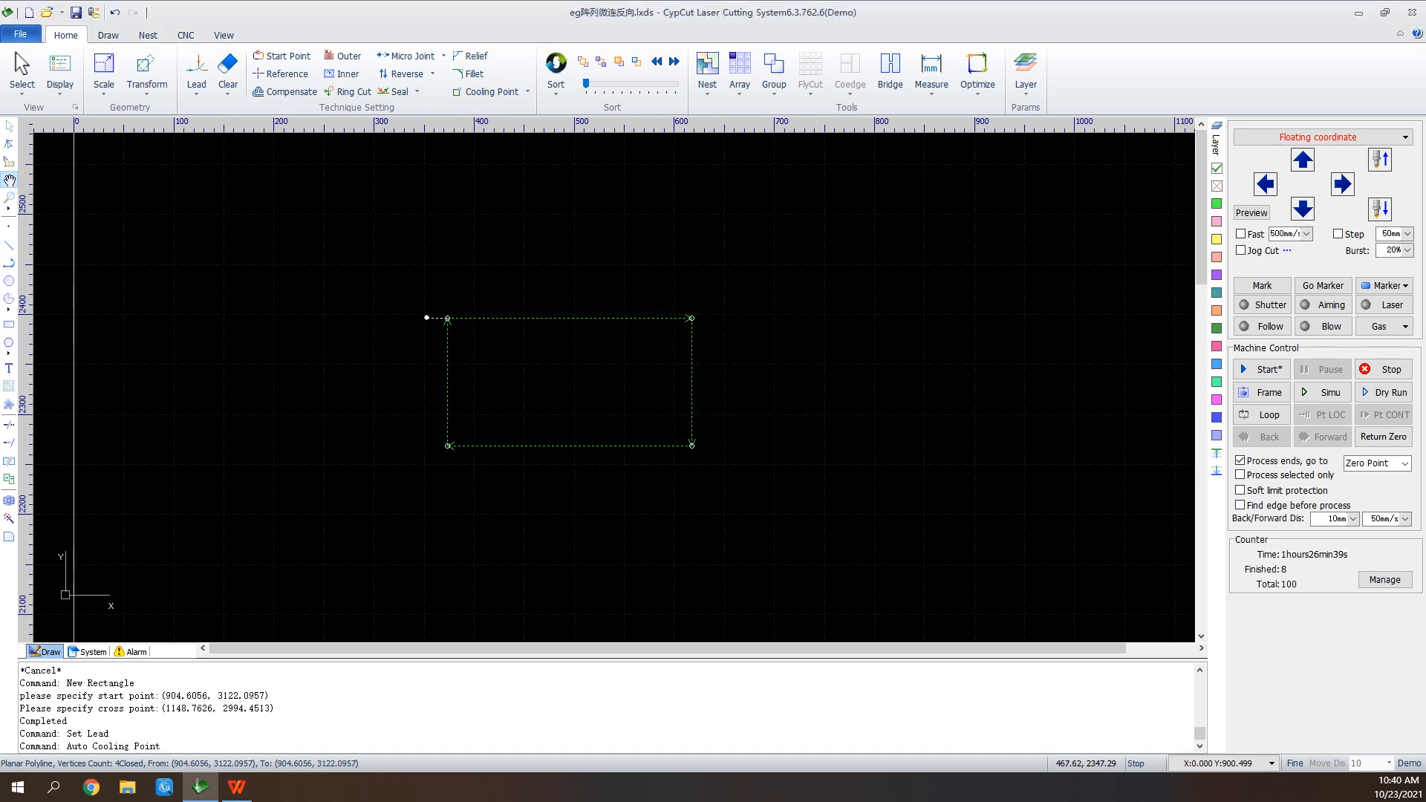
pyautogui.scroll(2, 472, 355)
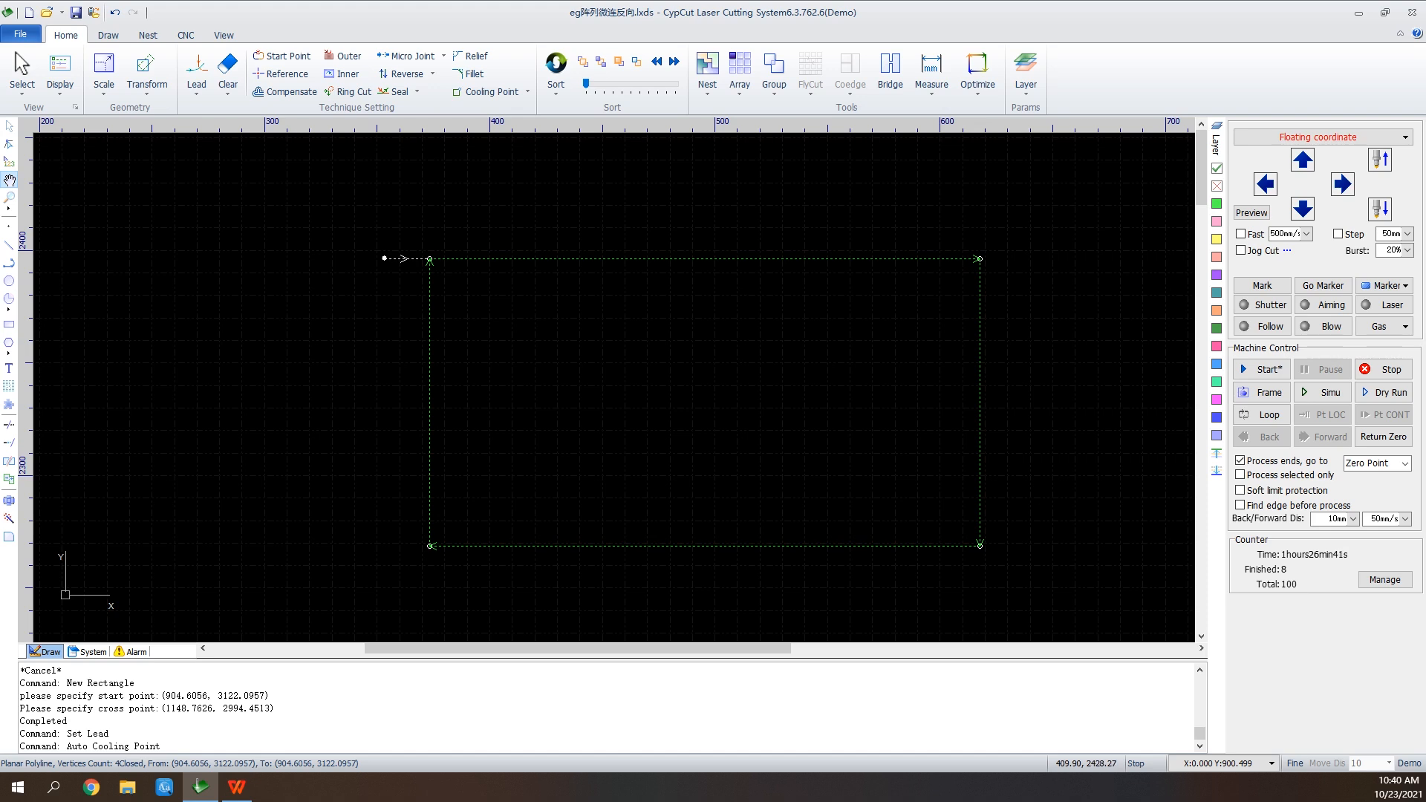
# Clear the rectangle's cooling points and start the manual Cooling Point command
pyautogui.click(527, 91)
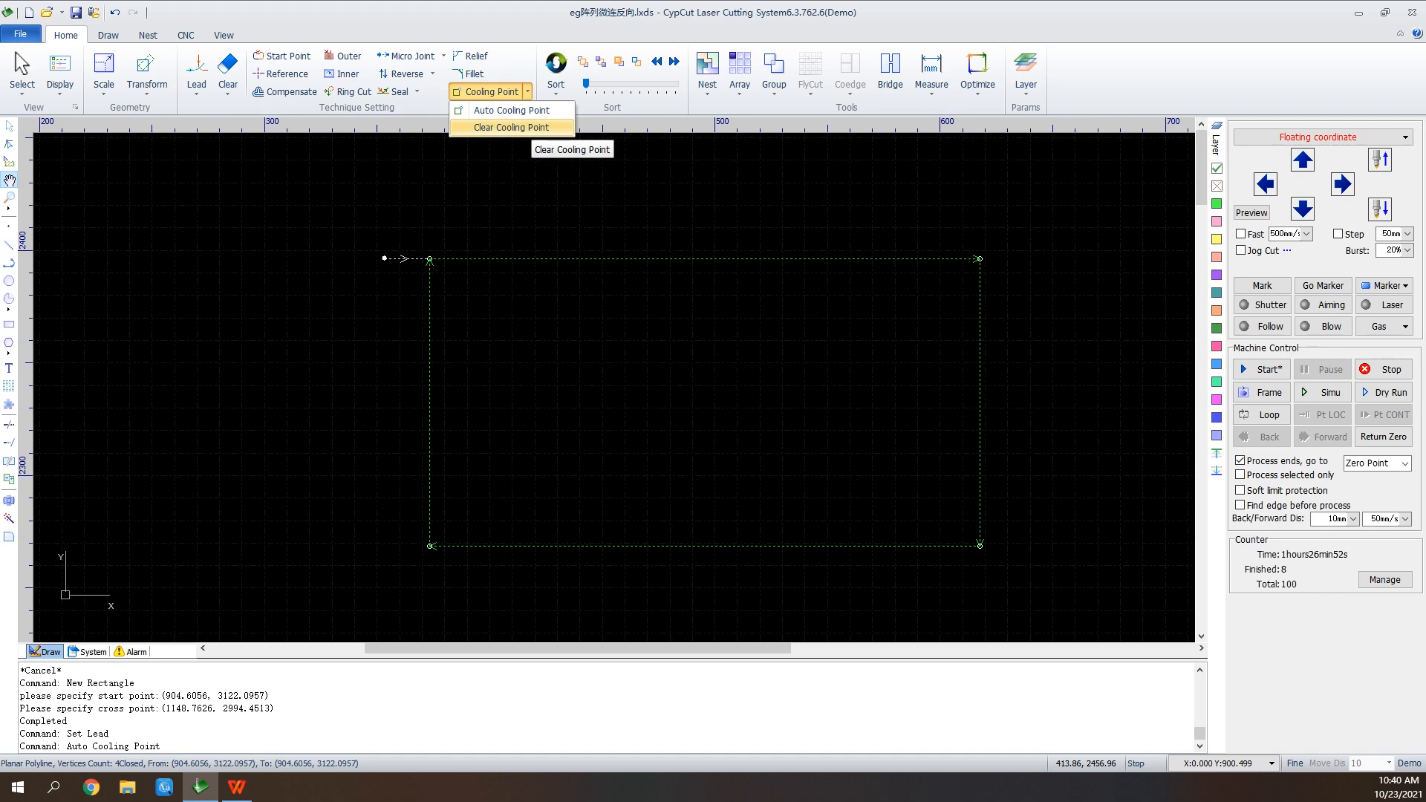
pyautogui.click(511, 127)
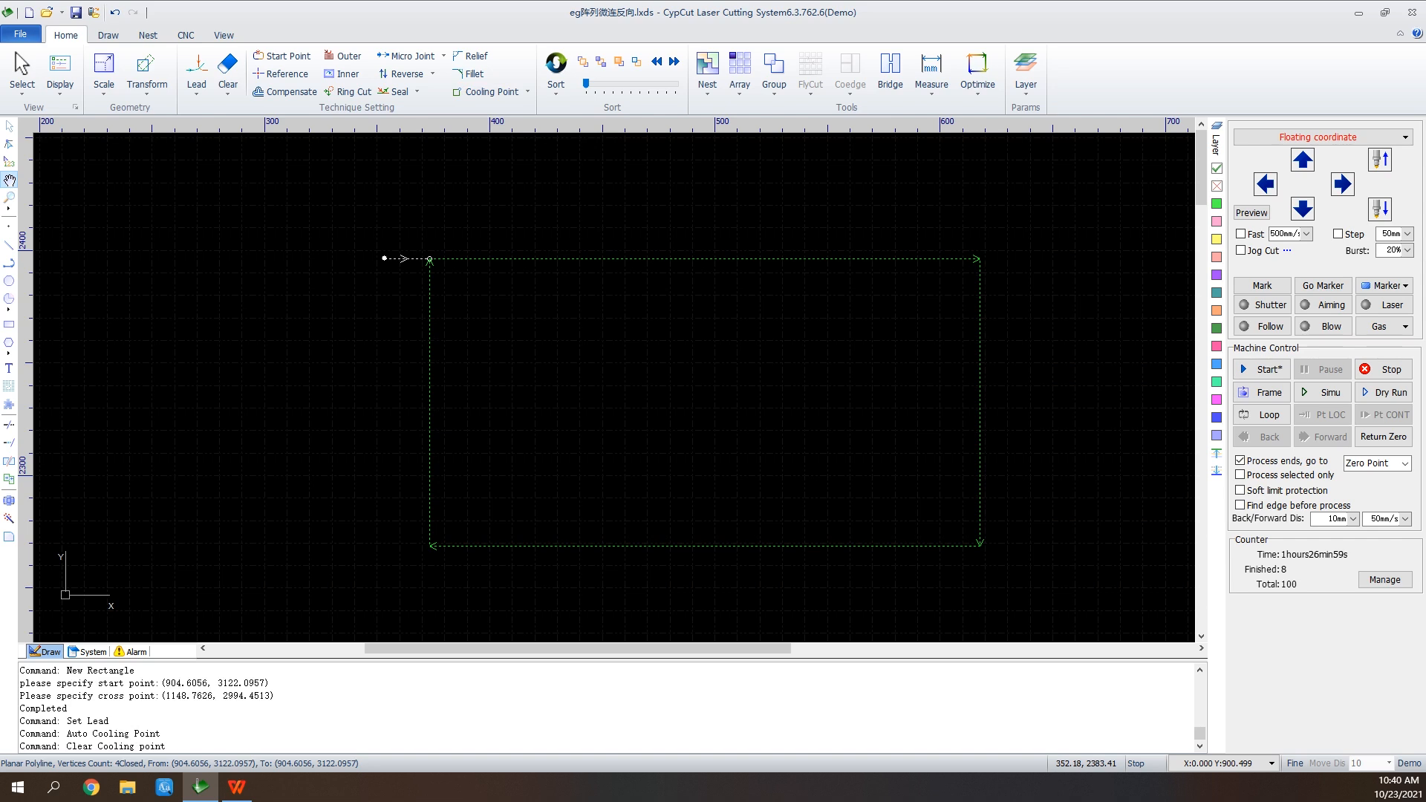
pyautogui.click(490, 92)
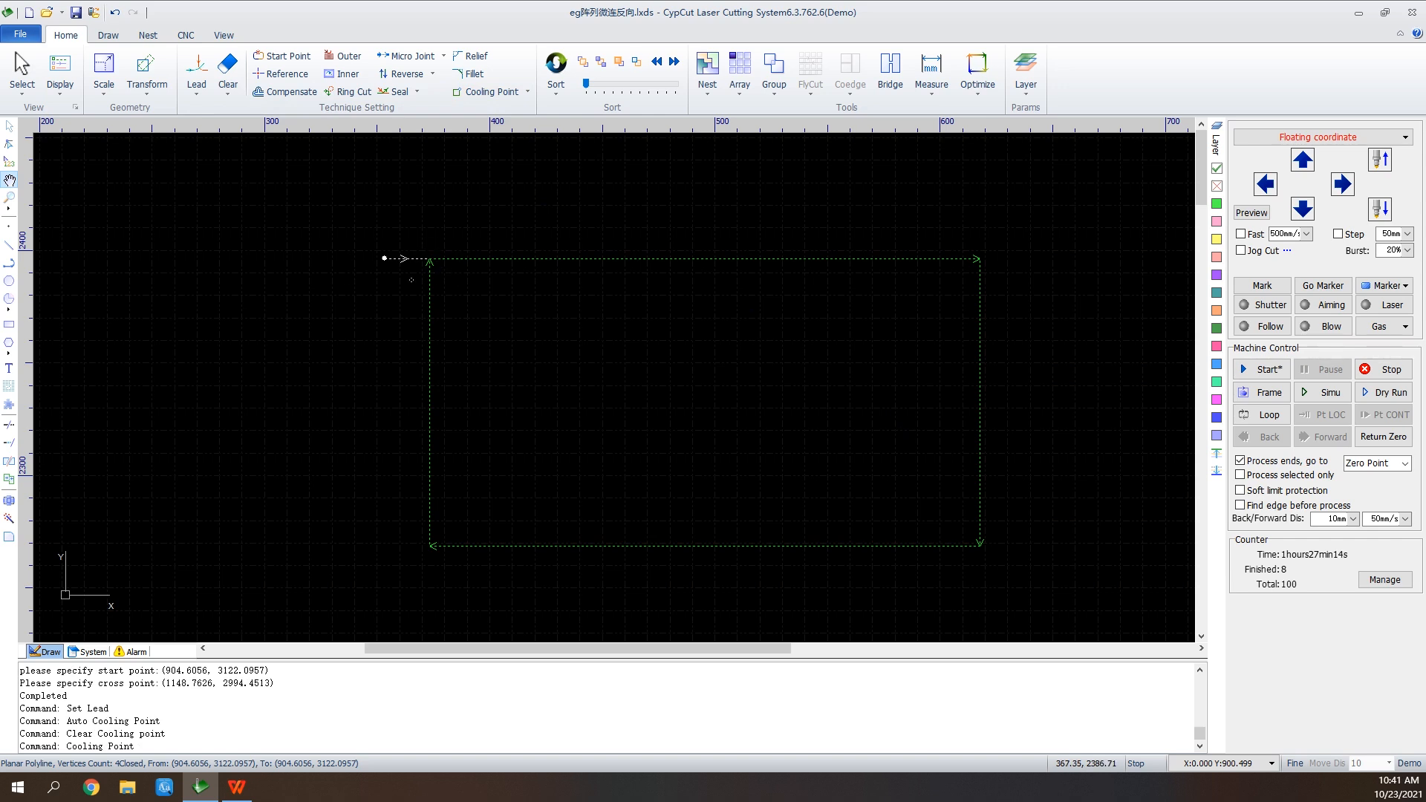
# Open the drawing file eg停靠点 with the circle inside a rectangle
pyautogui.scroll(-5, 411, 280)
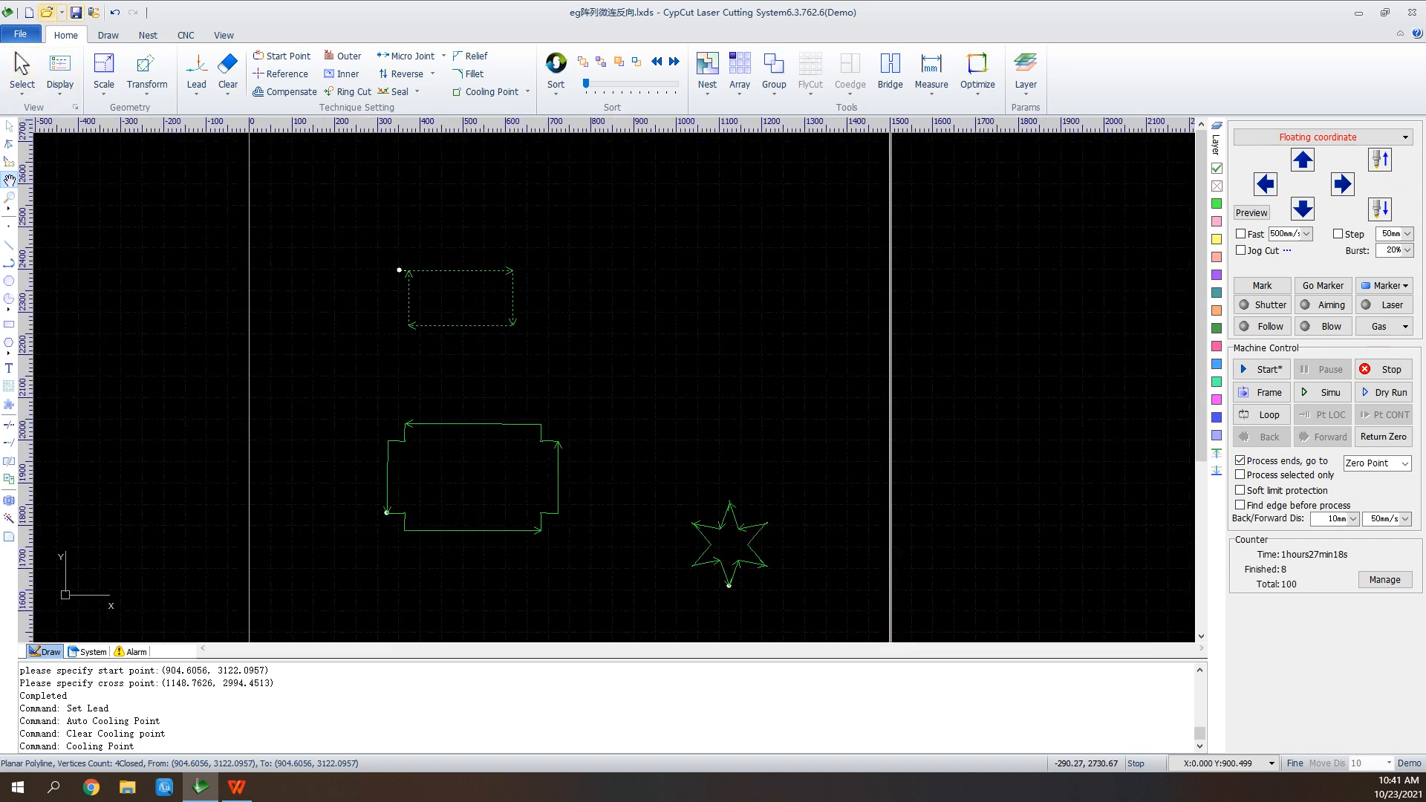
pyautogui.click(46, 12)
pyautogui.click(712, 414)
pyautogui.scroll(-2, 609, 343)
pyautogui.click(481, 327)
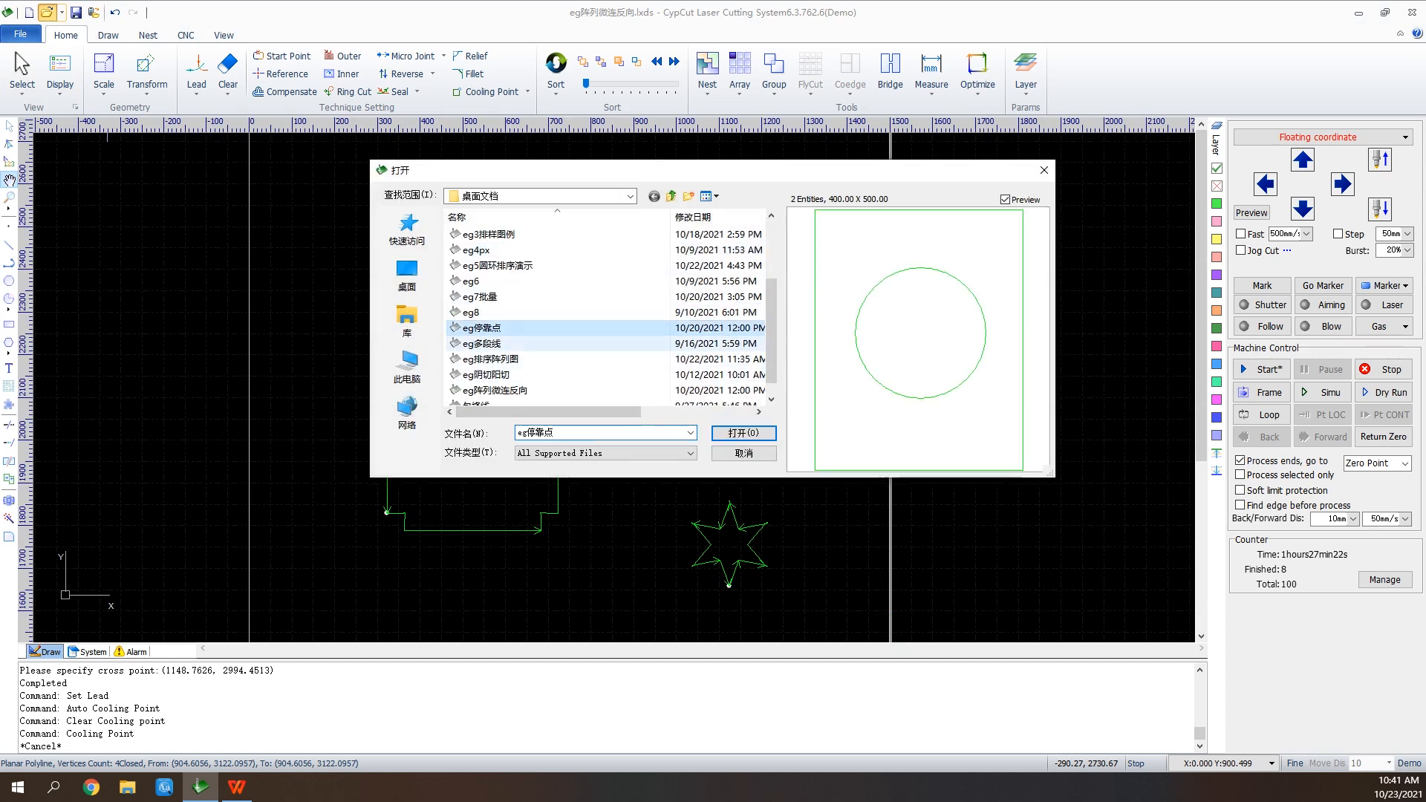
pyautogui.click(742, 433)
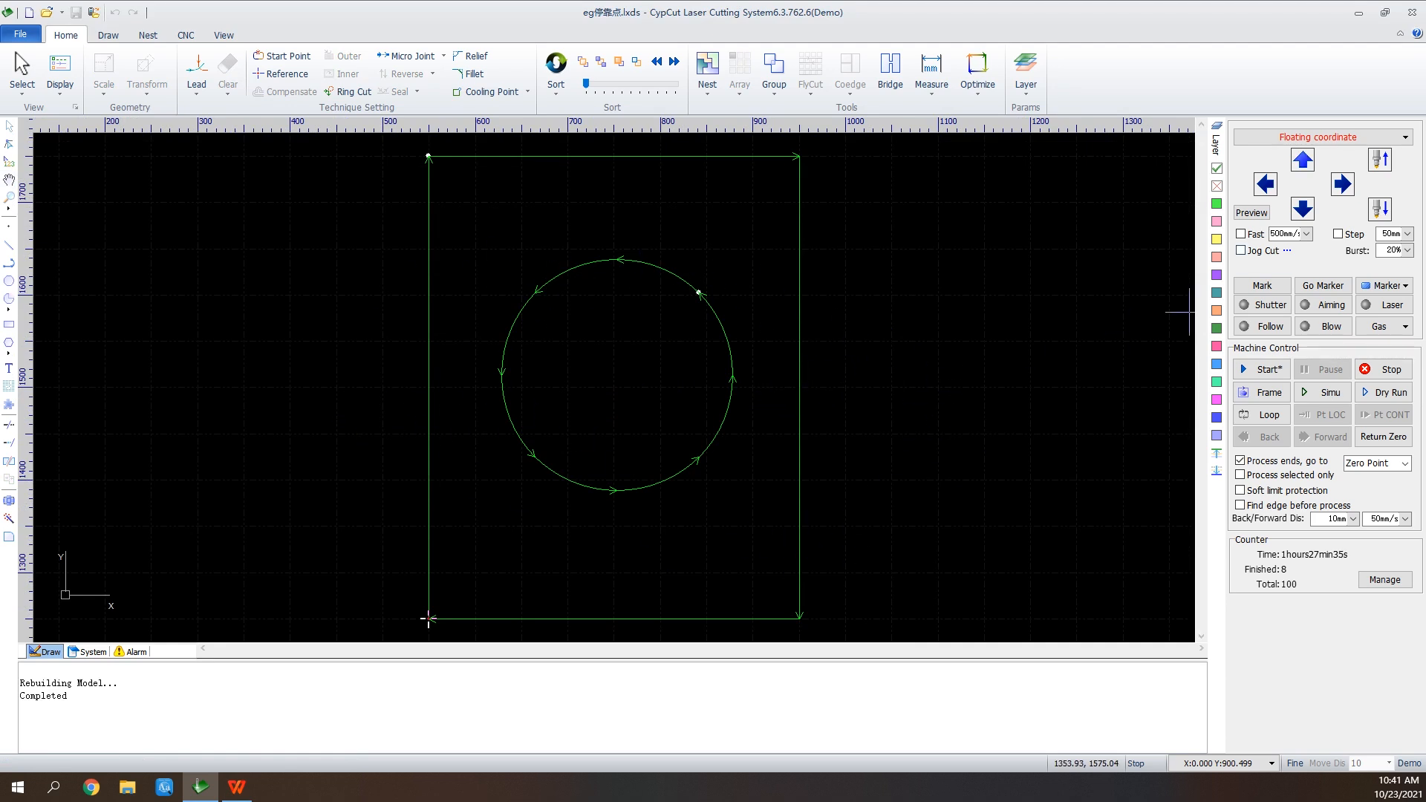
# Jog the laser head upward along Y and set the part's zero reference to Bottom-Right
pyautogui.click(1303, 160)
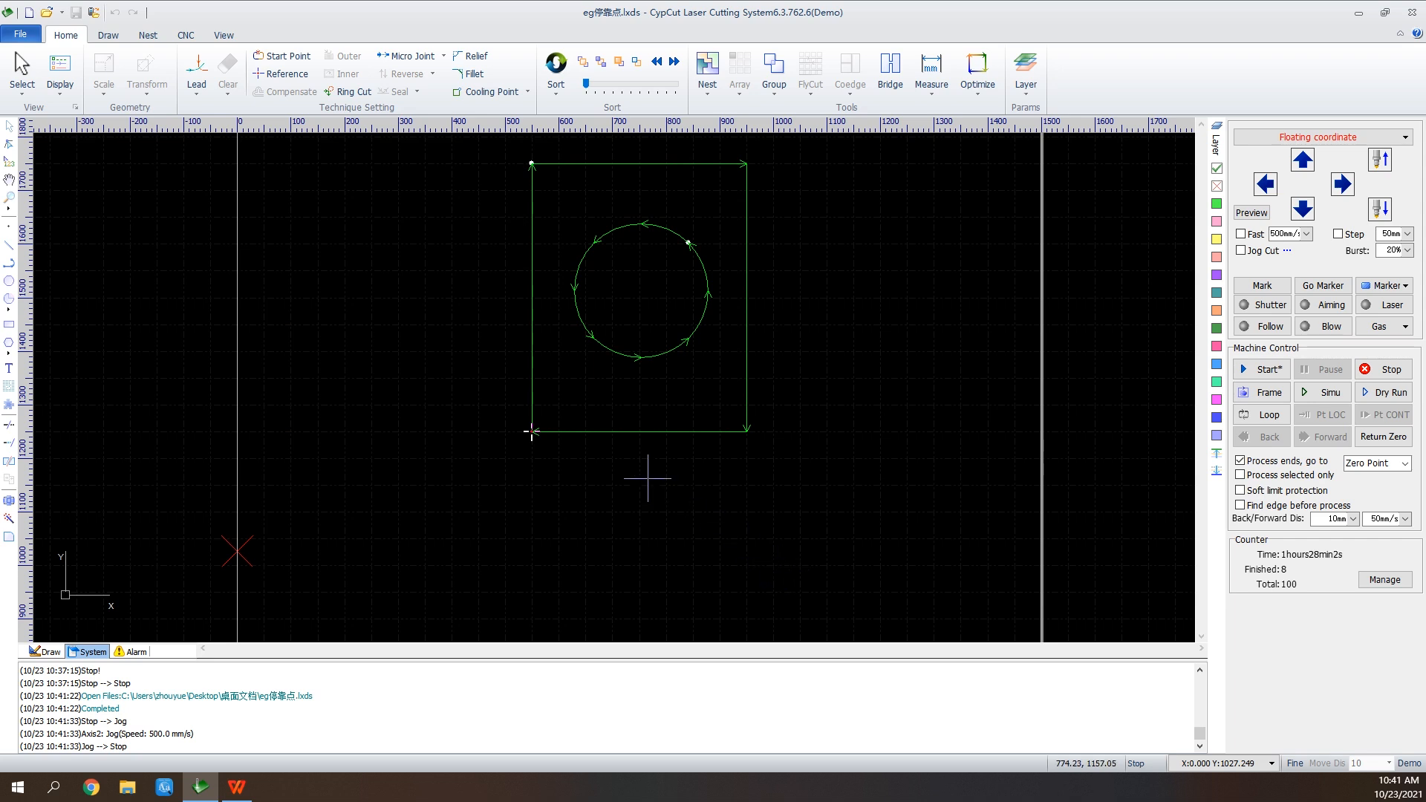
pyautogui.click(281, 74)
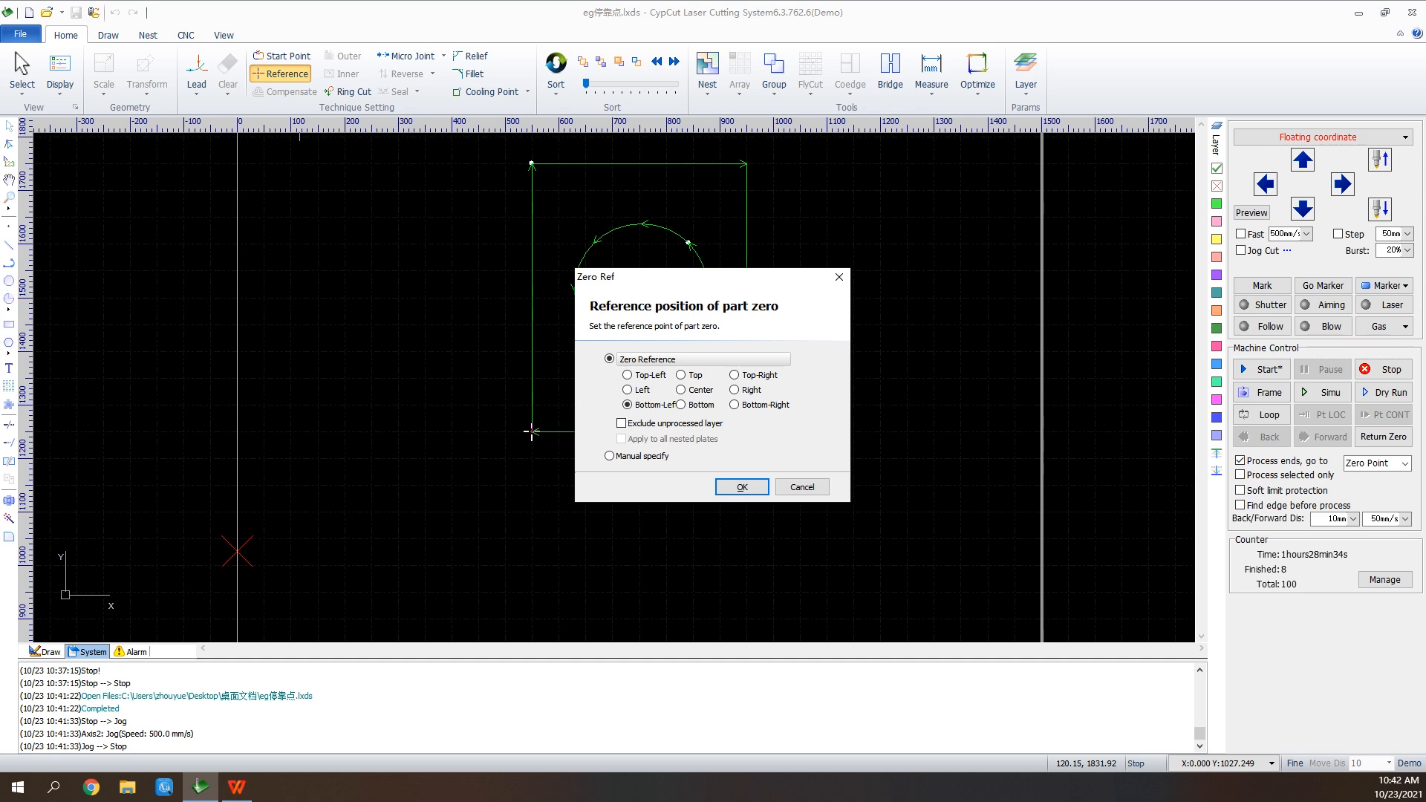
pyautogui.click(735, 405)
pyautogui.click(742, 486)
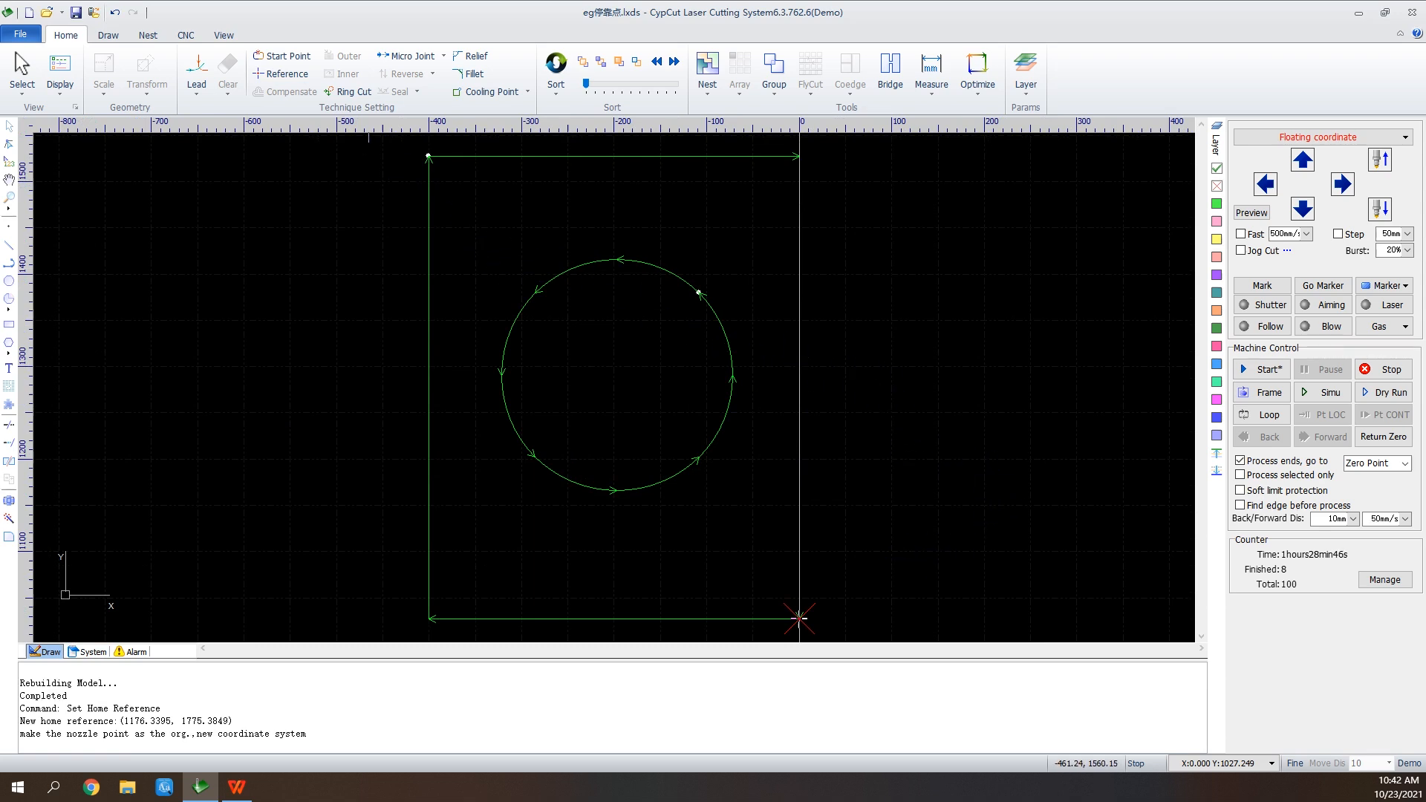
# Select the outer rectangle and assign it to the unprocessed layer
pyautogui.click(281, 74)
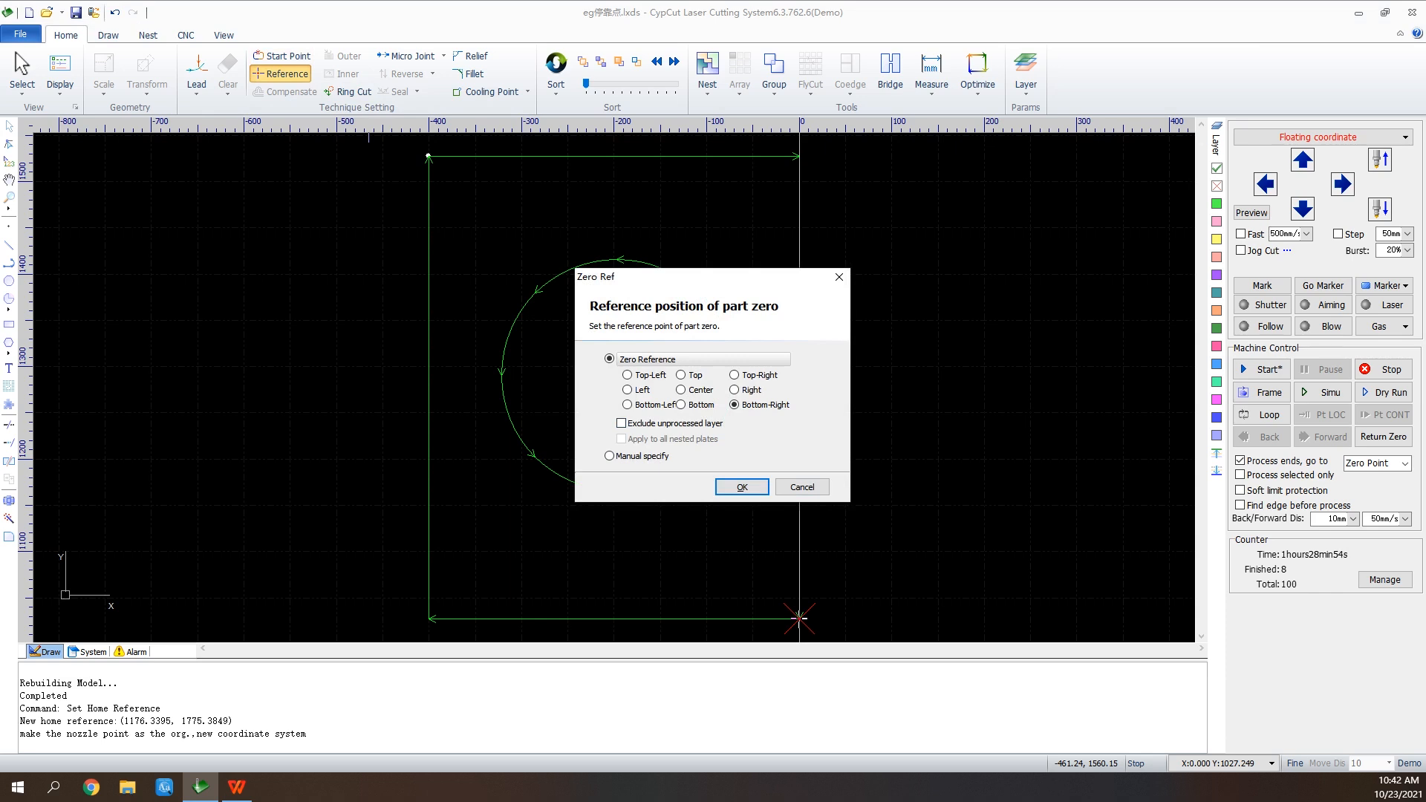
pyautogui.click(802, 486)
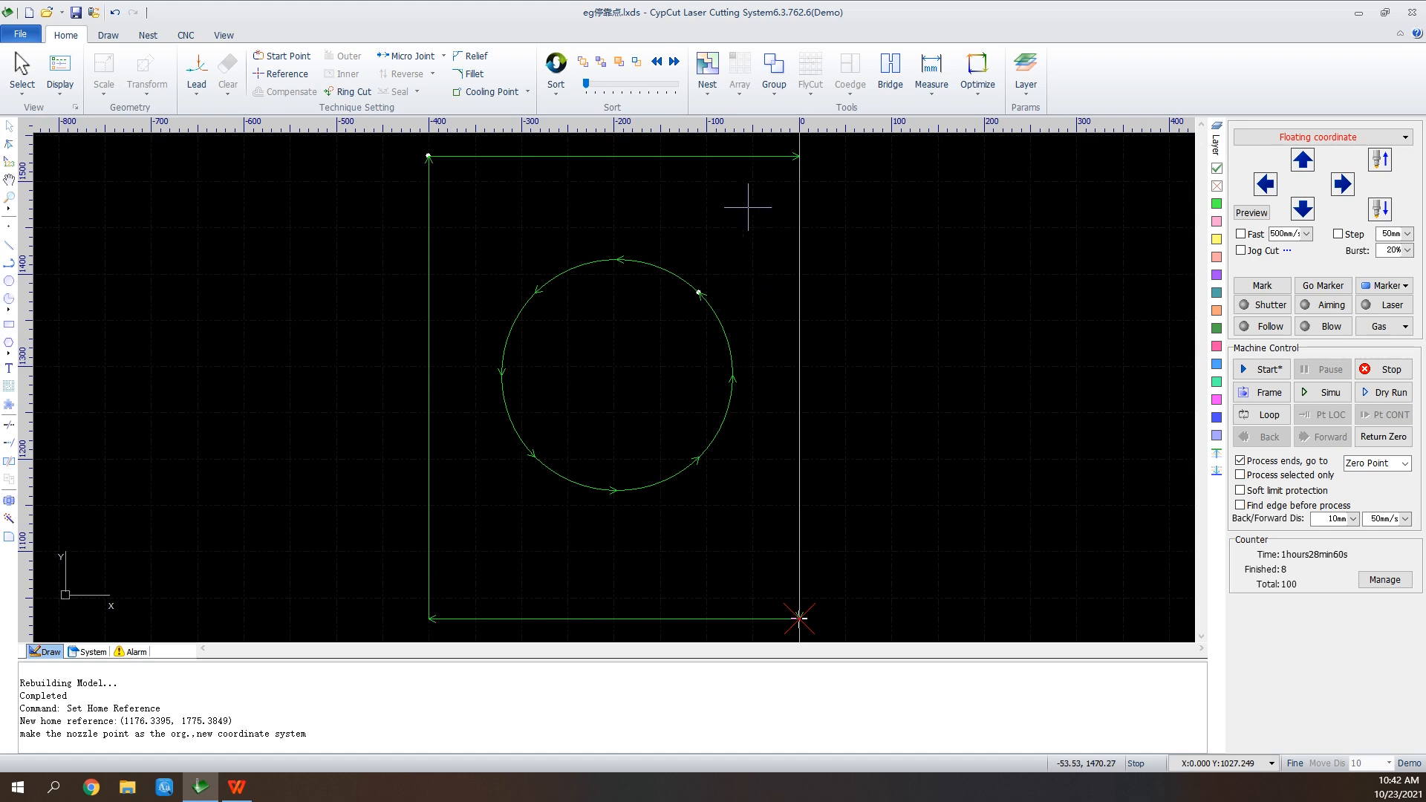
pyautogui.click(665, 156)
pyautogui.click(1216, 186)
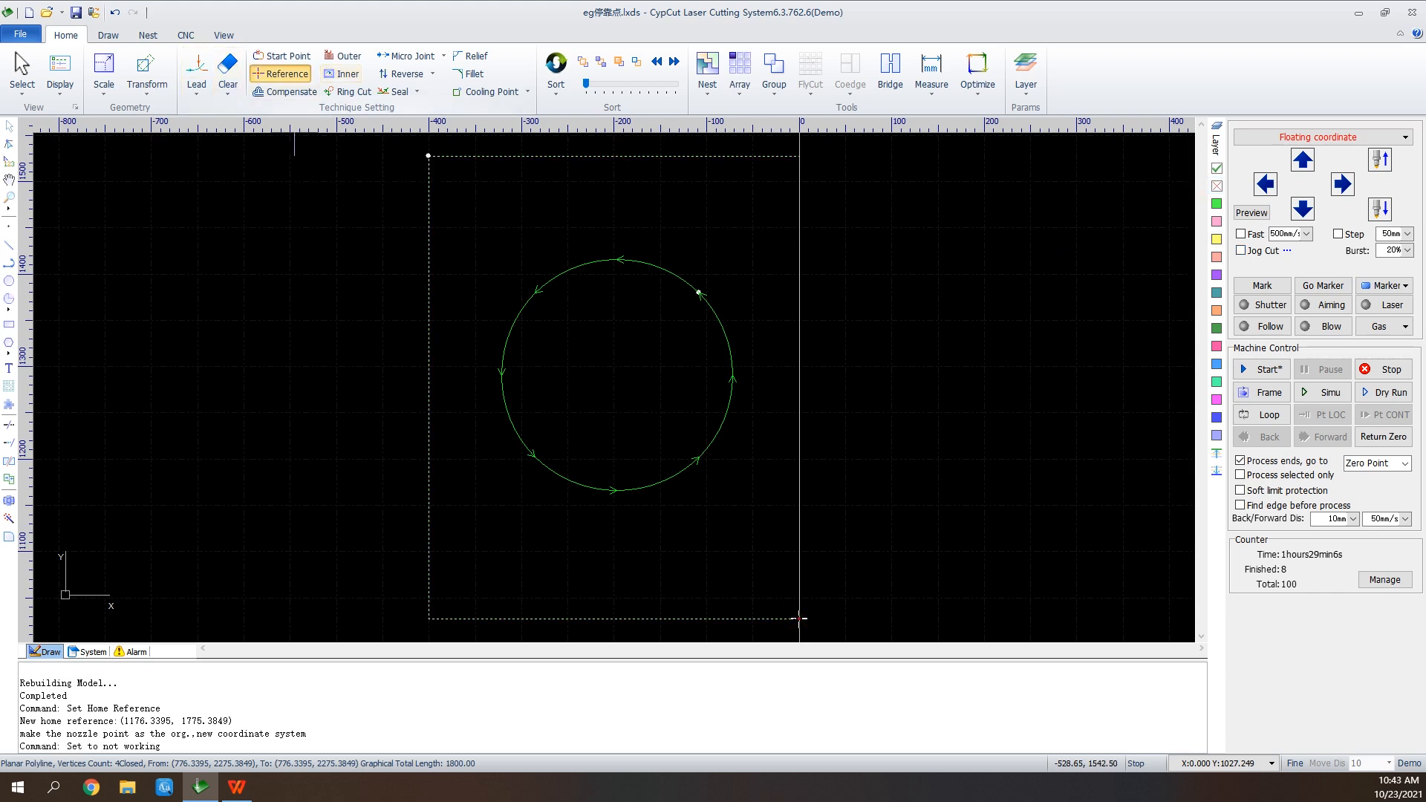
# Apply the Bottom-Right zero reference with the unprocessed layer excluded, so that it refers to the circle only
pyautogui.click(282, 74)
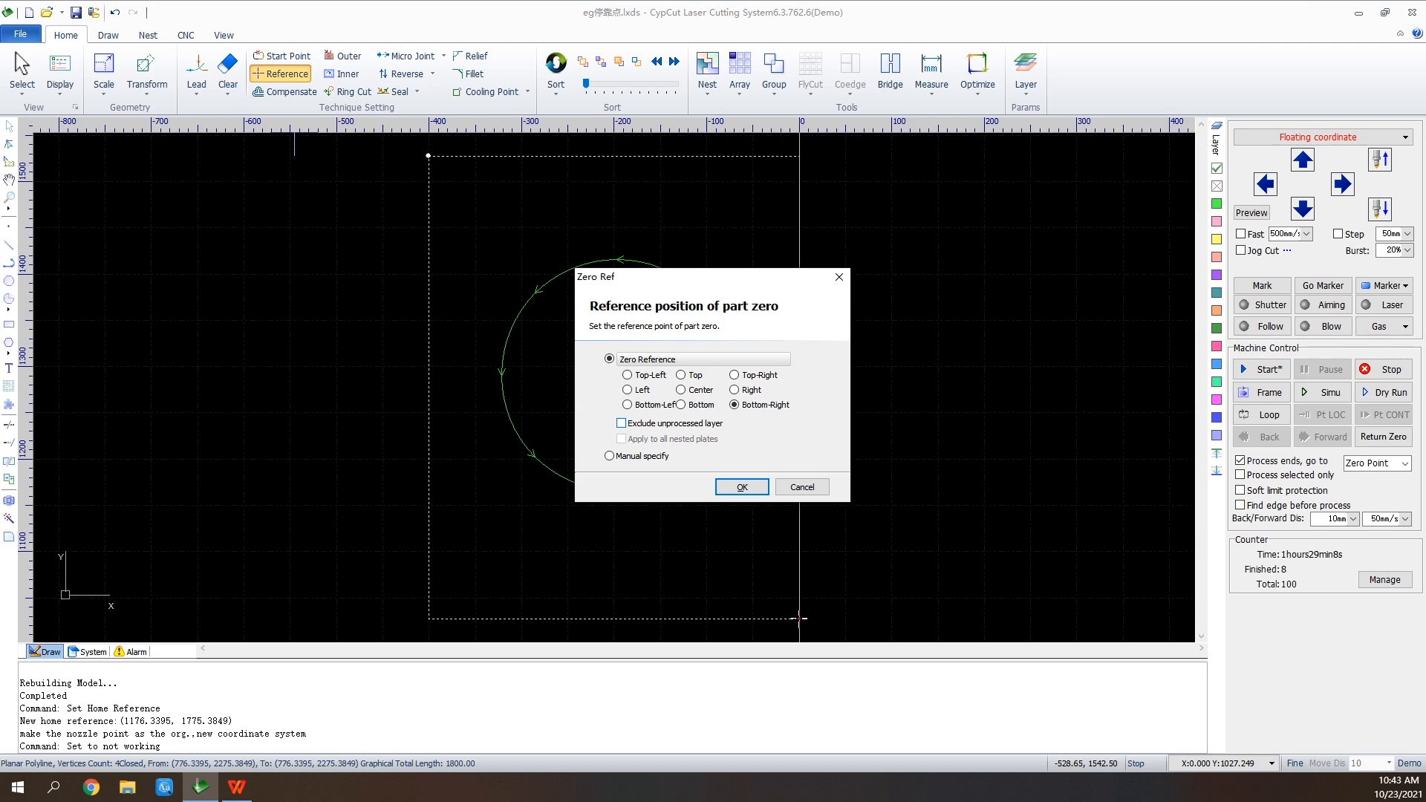
pyautogui.click(622, 423)
pyautogui.click(742, 487)
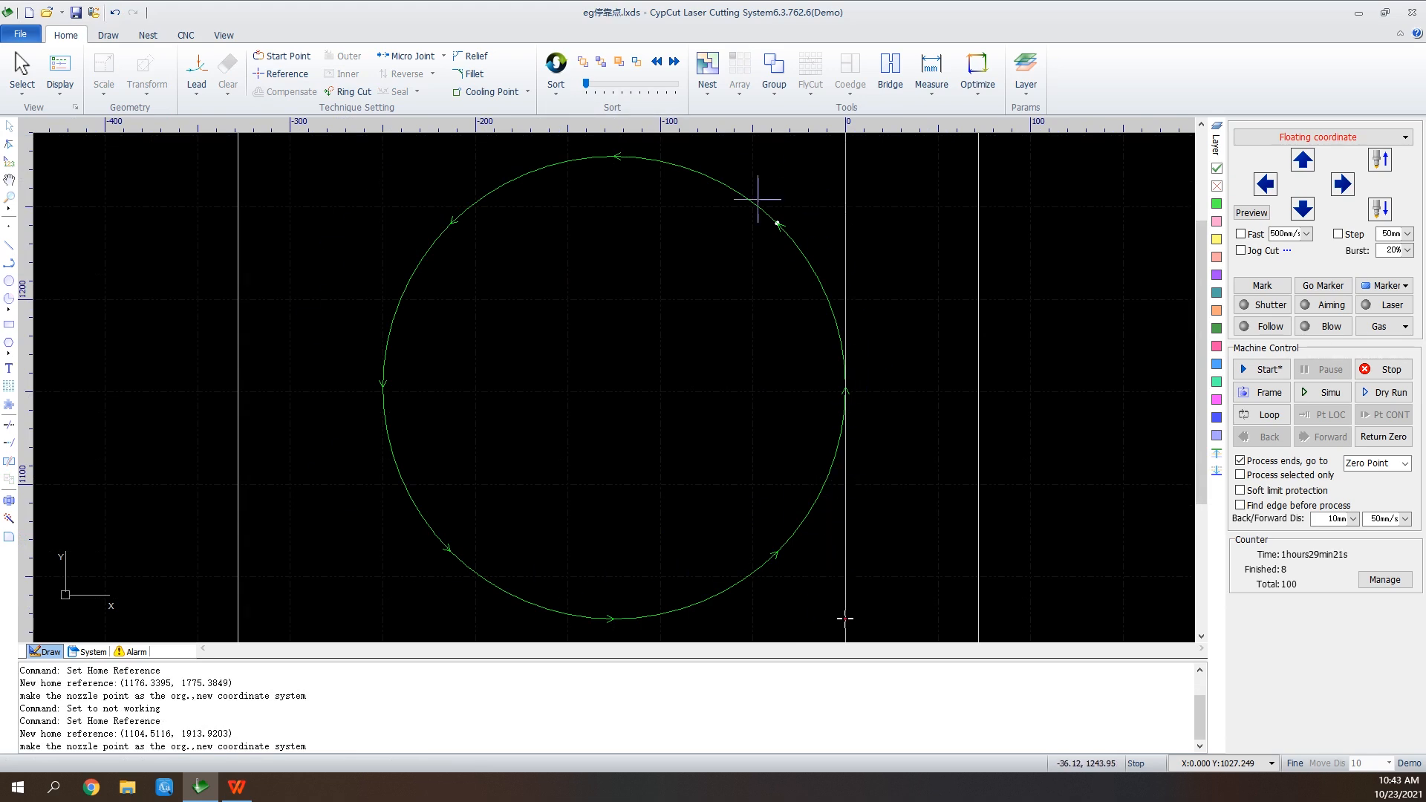
pyautogui.scroll(-3, 833, 215)
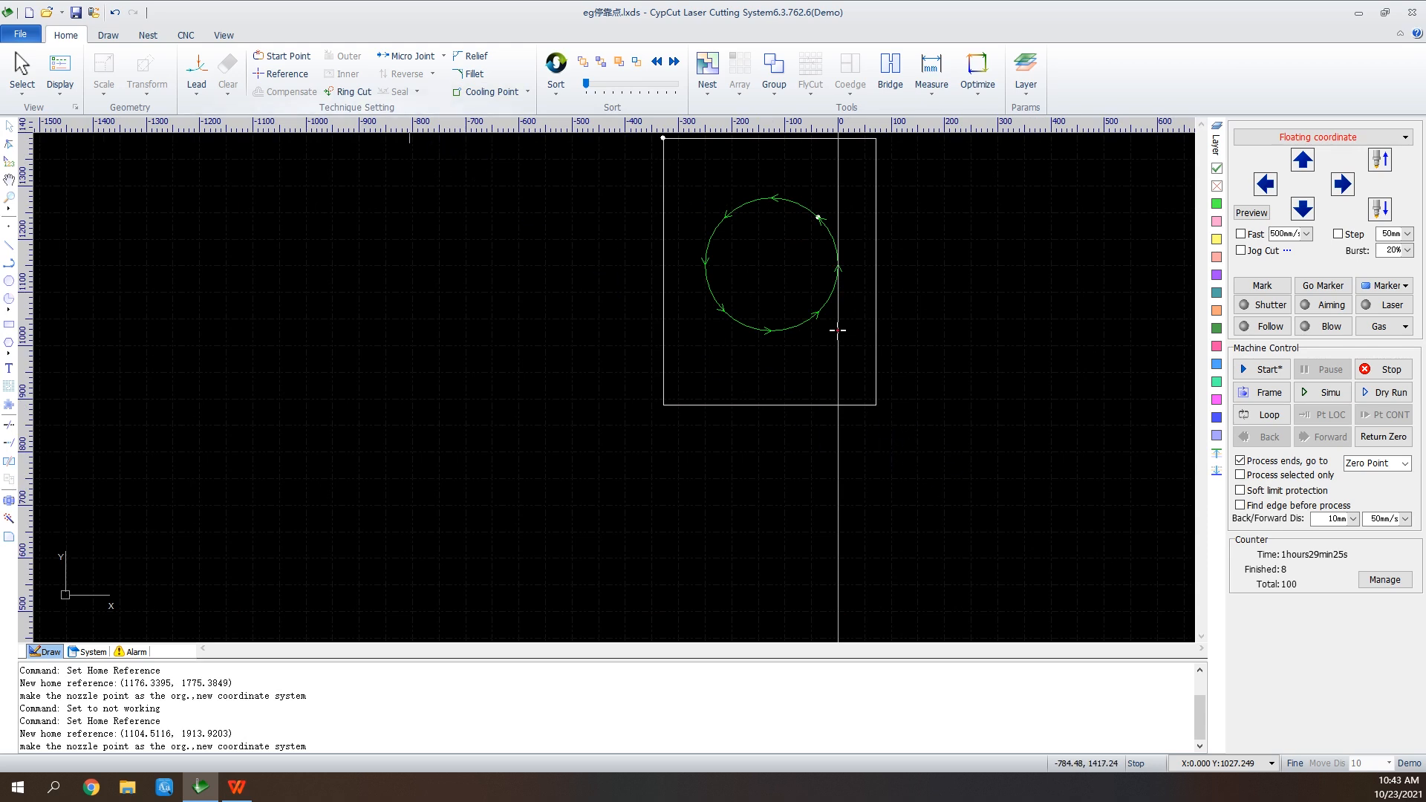
pyautogui.click(281, 74)
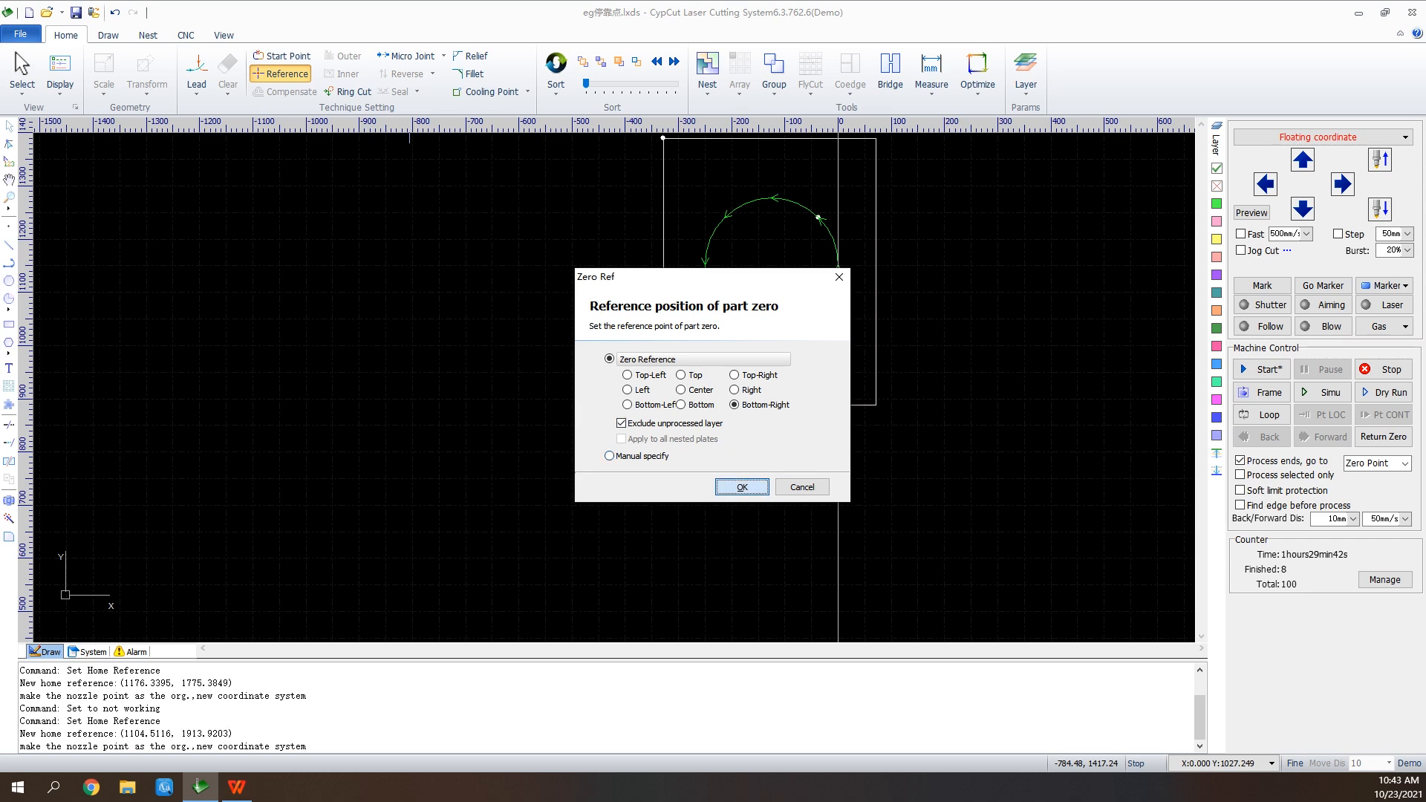
pyautogui.click(742, 486)
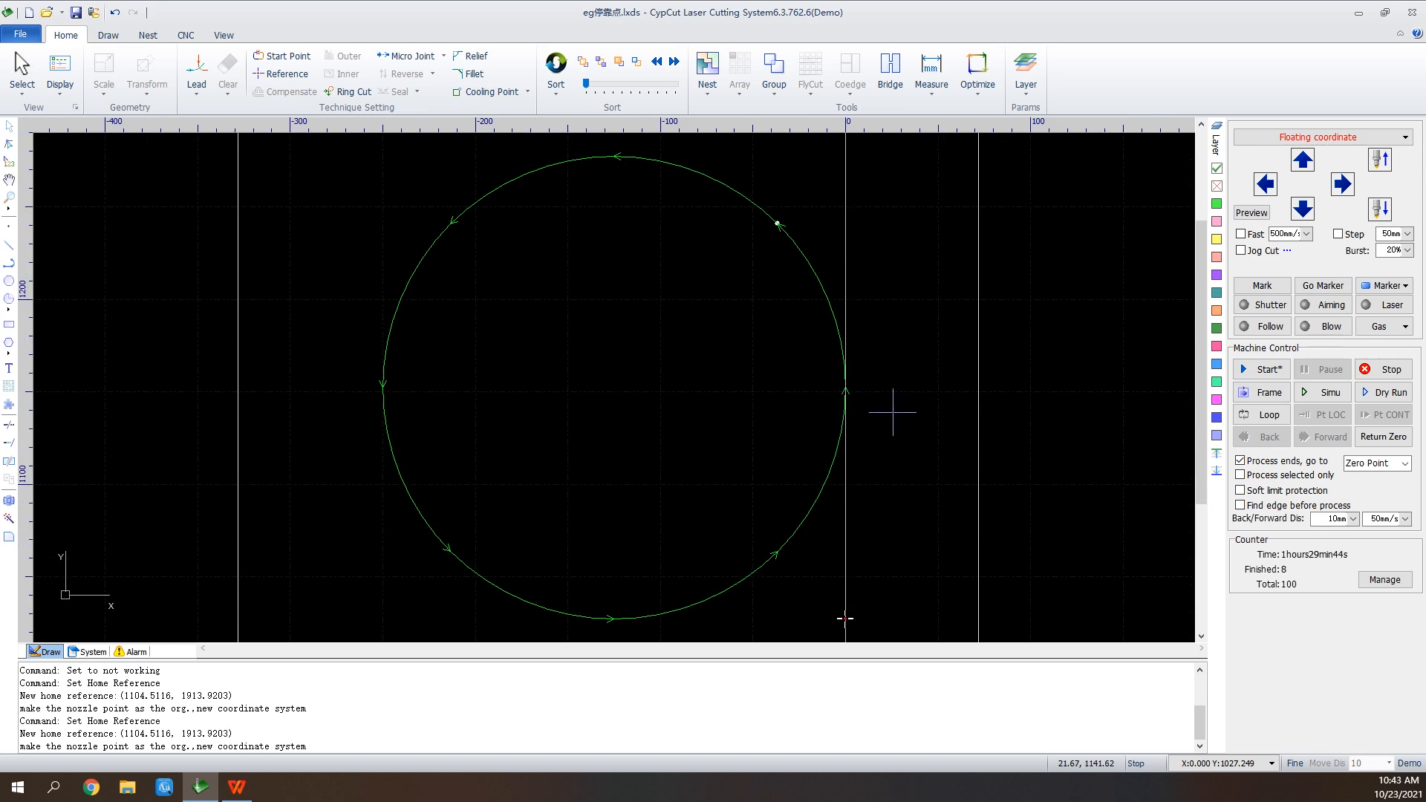